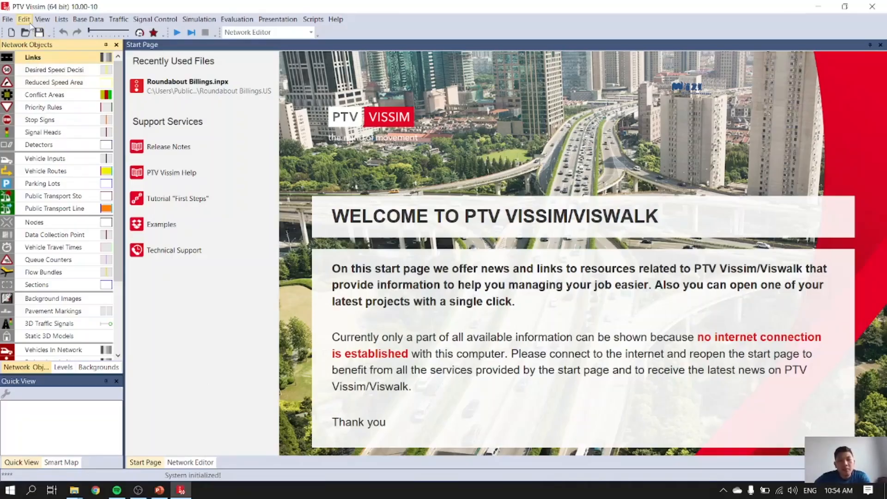
Review the Network Editor's right-click behavior in the user preferences, keeping the option that opens the context menu
click(29, 26)
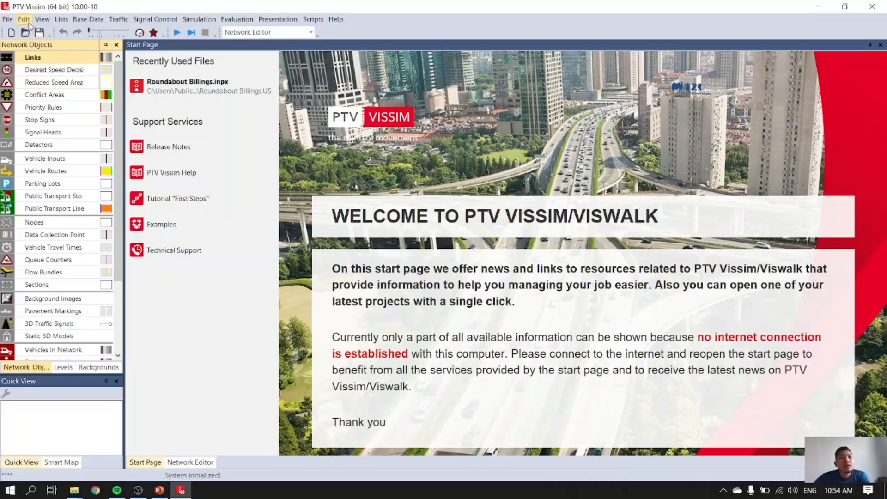
click(67, 88)
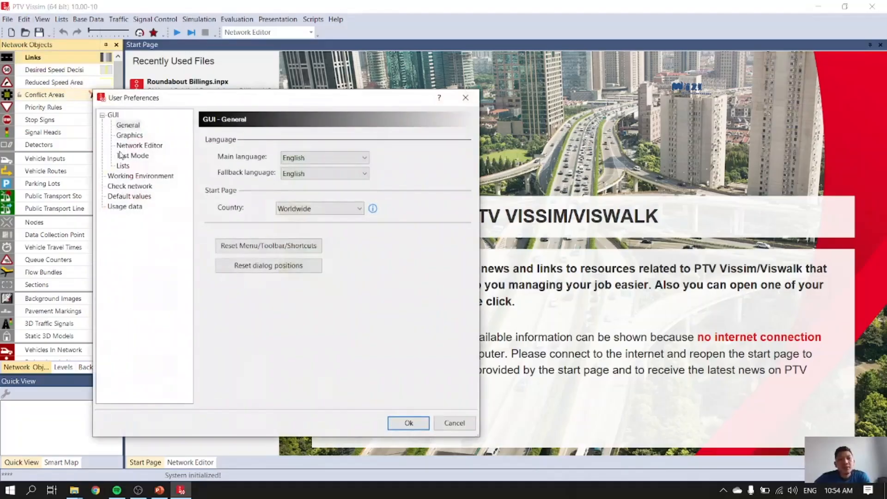
click(145, 147)
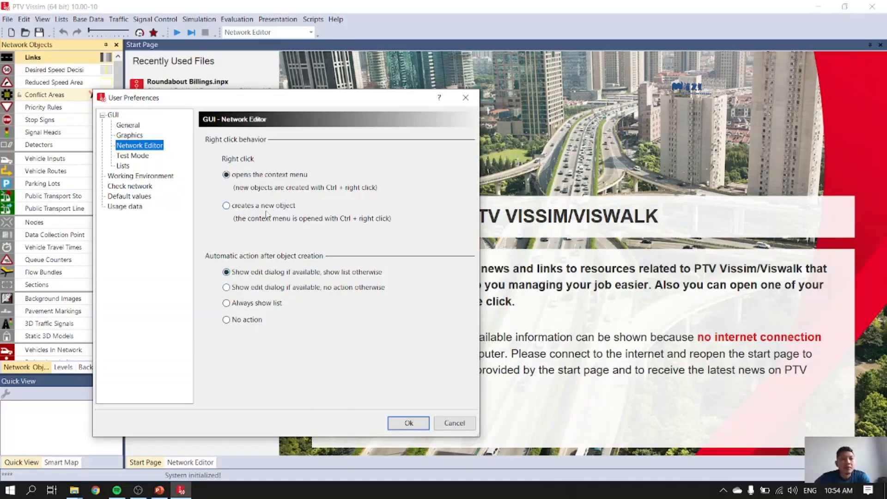
click(409, 423)
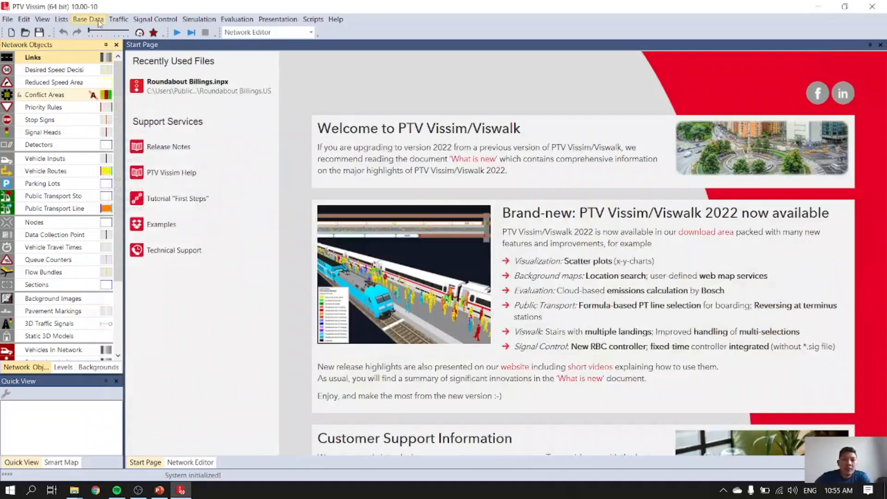
Set the traffic regulations in the network settings to left-hand traffic
click(88, 19)
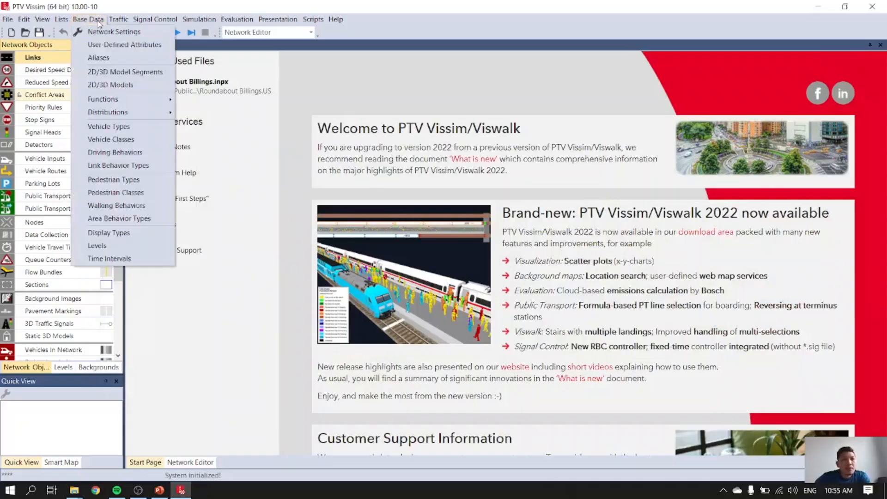
click(98, 33)
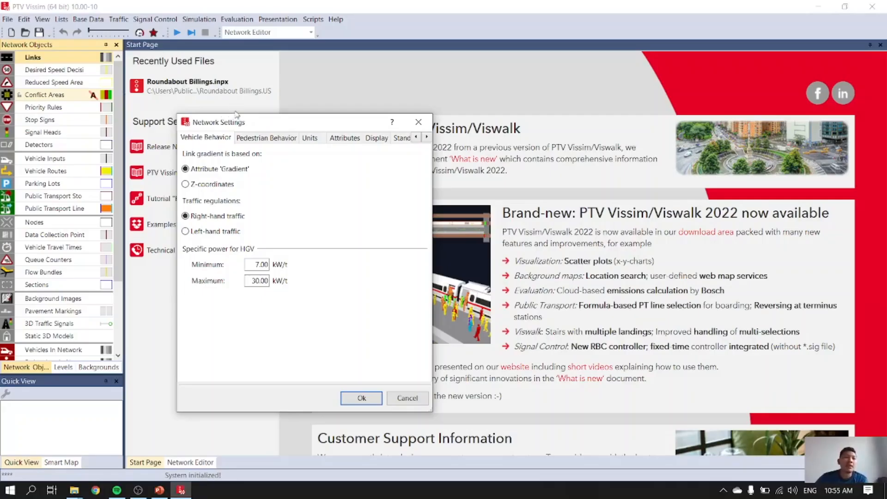
click(198, 236)
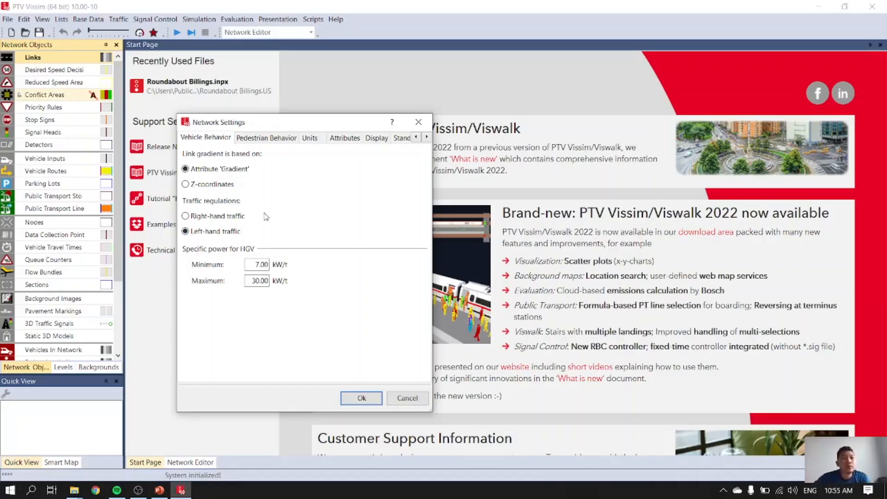
Check the pedestrian behavior, units, attributes and display settings, then apply the network settings and accept the required driving behavior adjustment
click(283, 137)
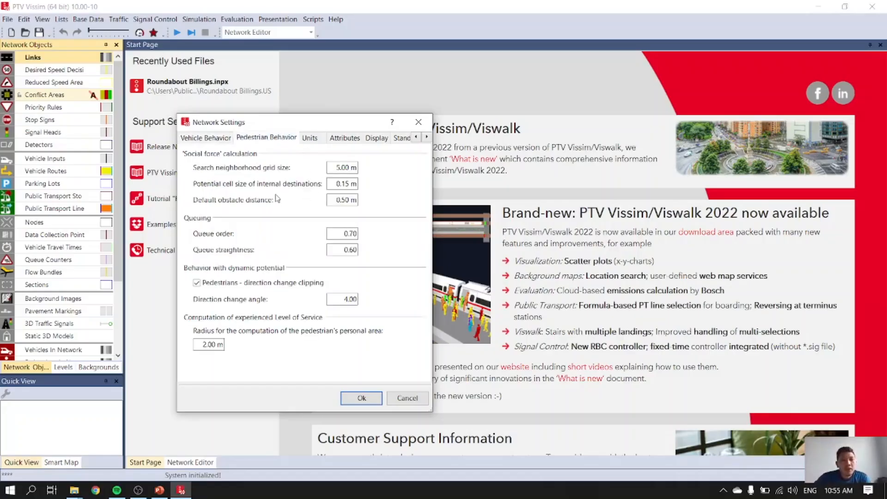
click(317, 140)
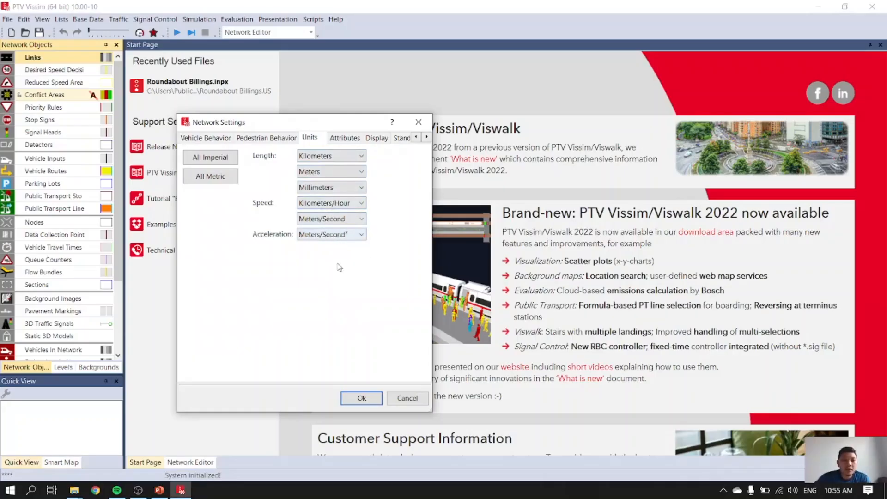
click(347, 143)
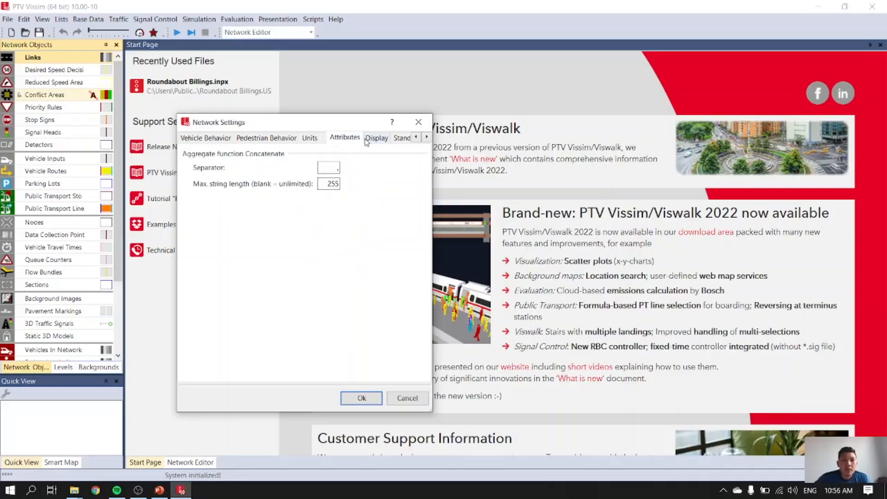
click(370, 141)
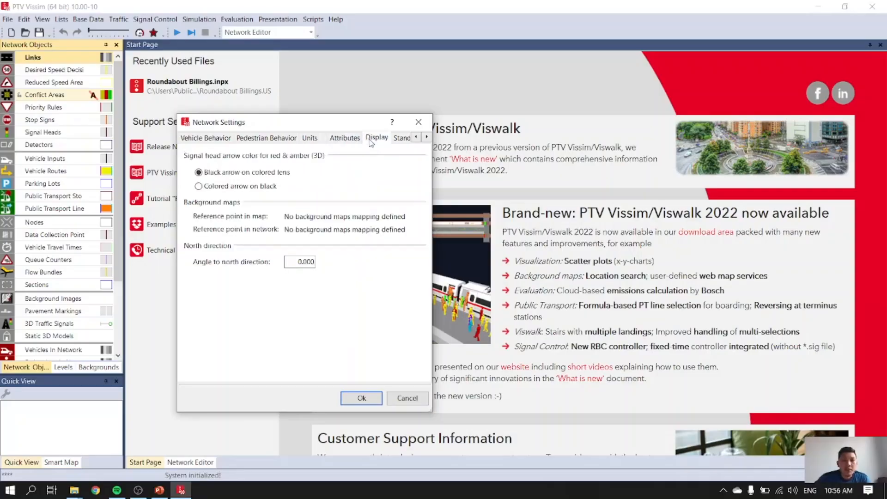
click(309, 140)
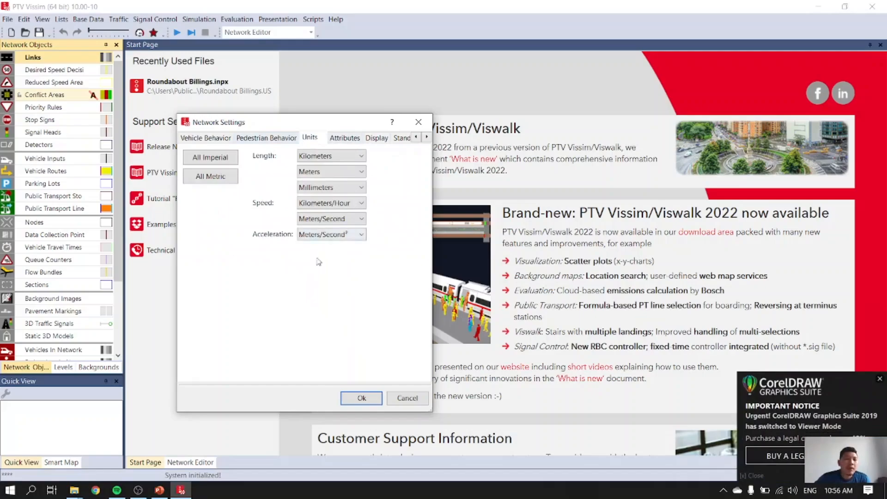
click(361, 398)
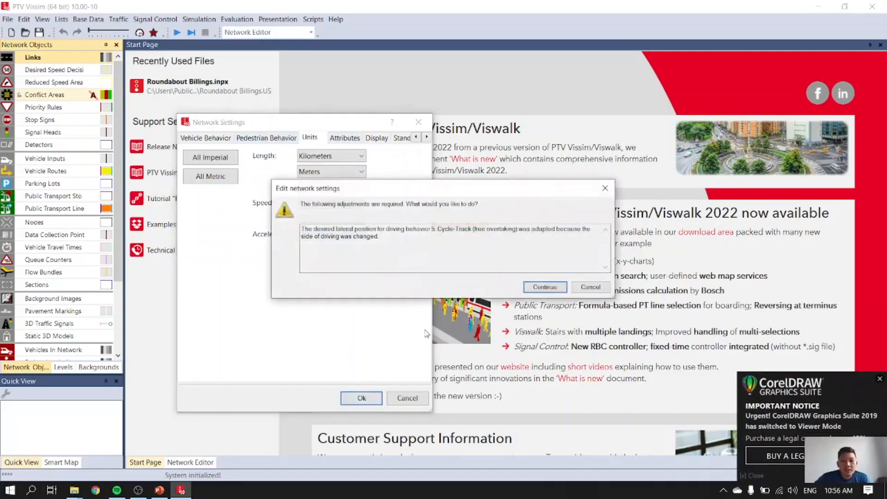
click(544, 287)
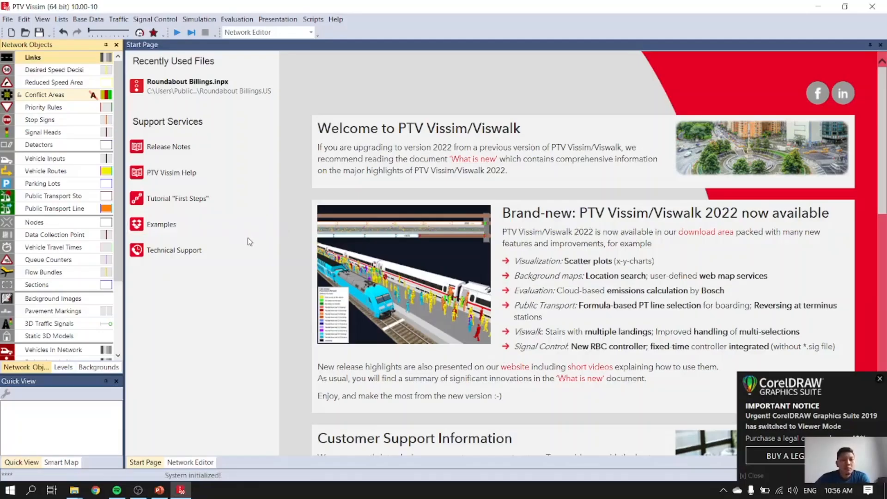
Show the Network Editor and turn off its world background map
click(189, 463)
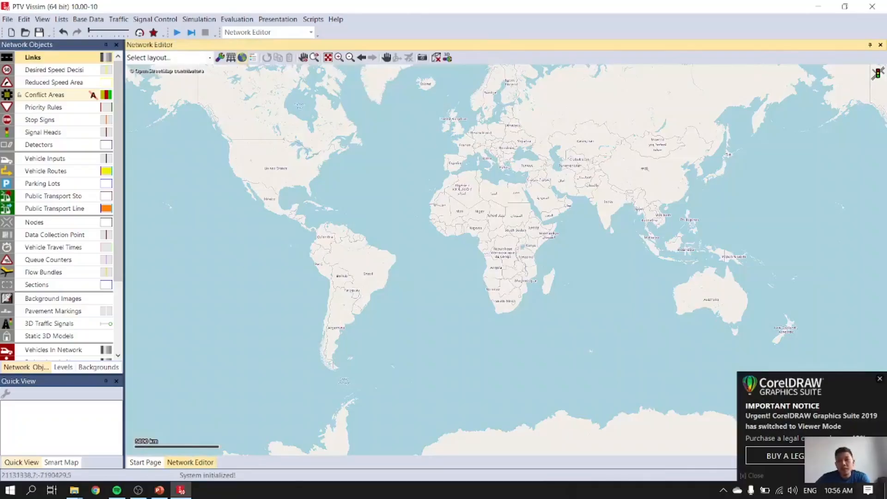
click(878, 381)
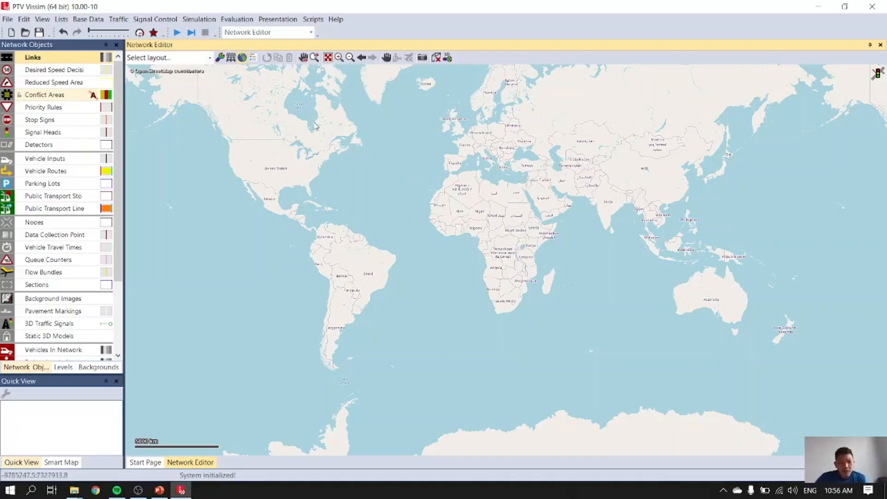
click(241, 58)
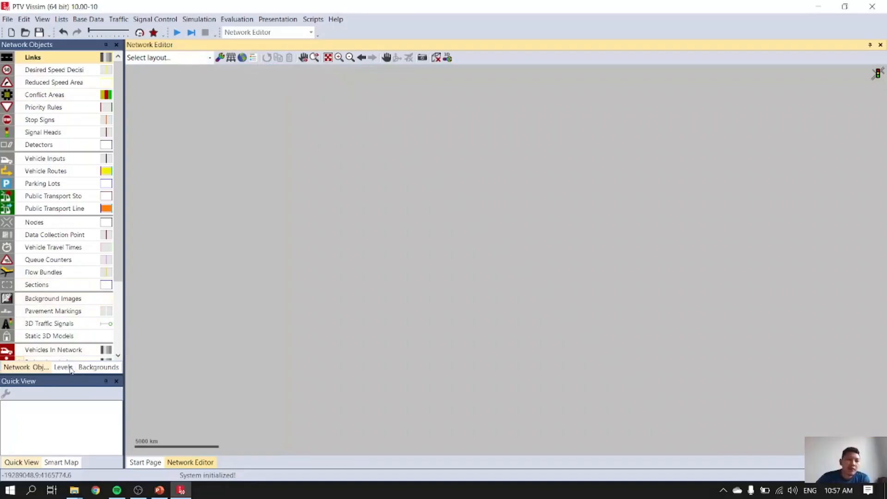
Add the Background Map JPG from the Modul Vissim Training folder on the Desktop as a background image in the network
click(89, 370)
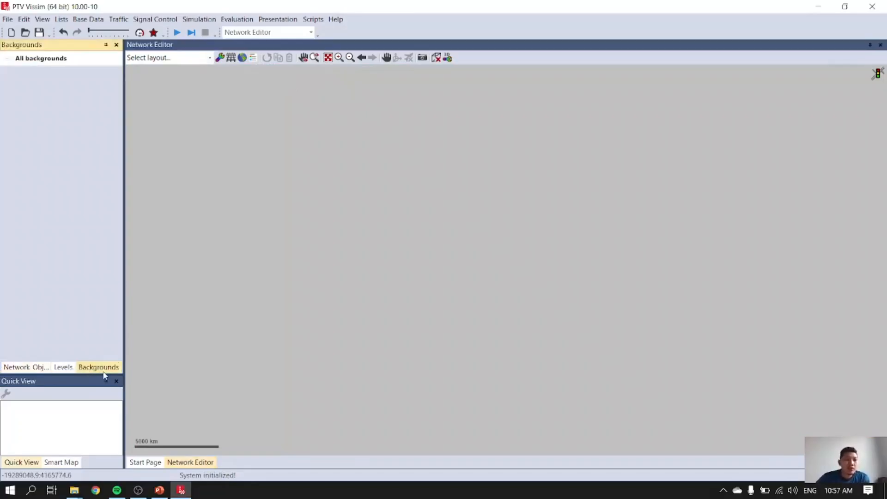
click(15, 368)
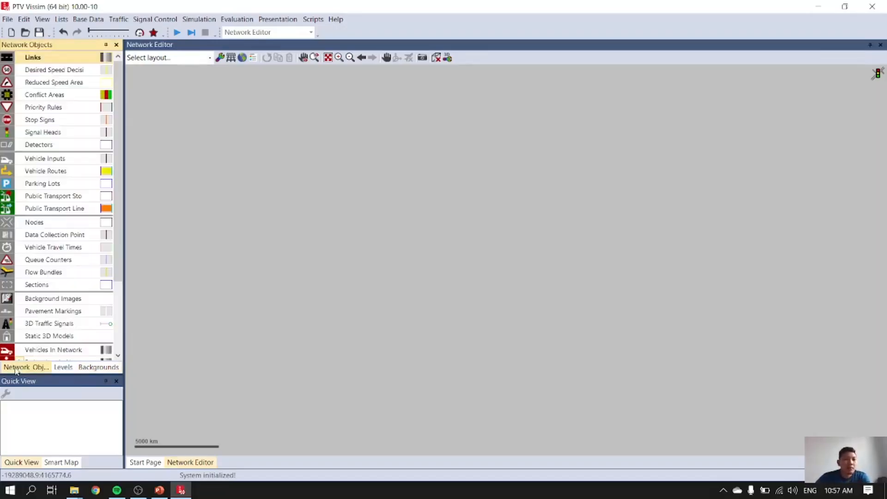
click(51, 301)
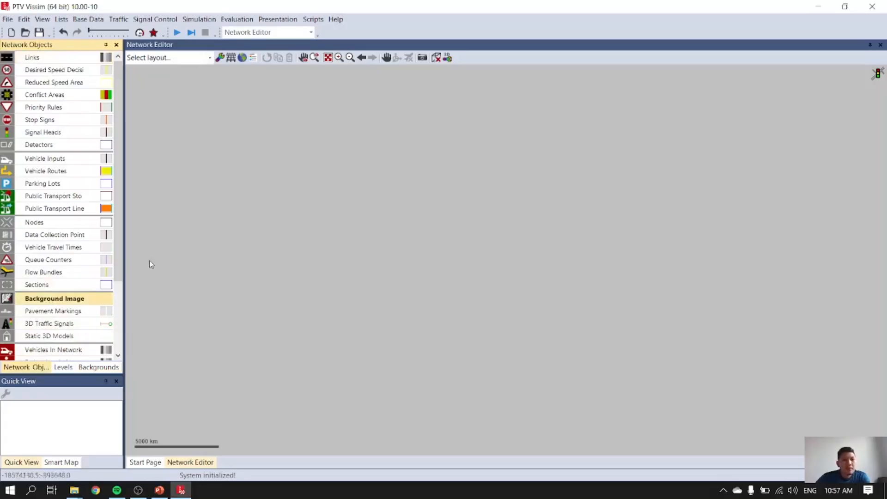
right_click(278, 218)
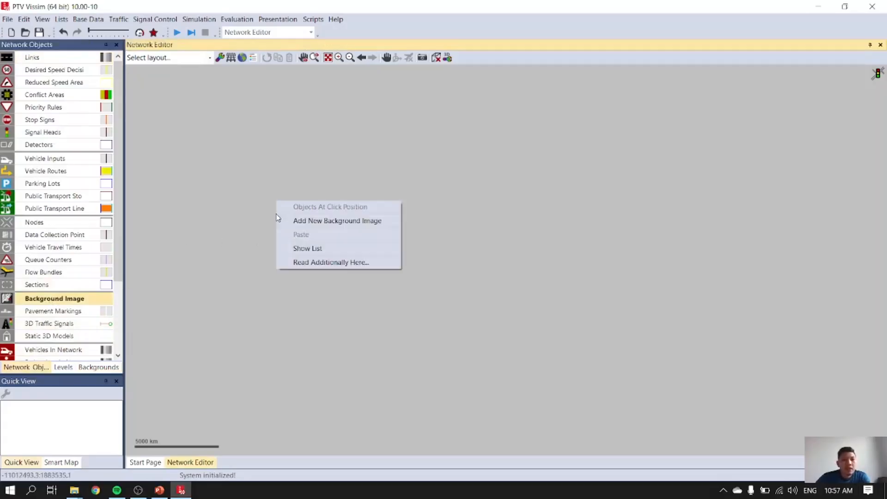
click(297, 222)
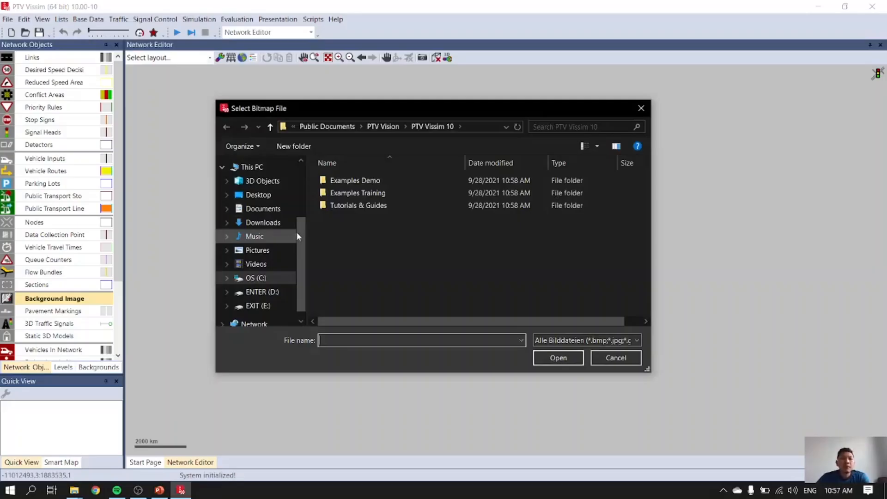
drag(300, 239, 318, 187)
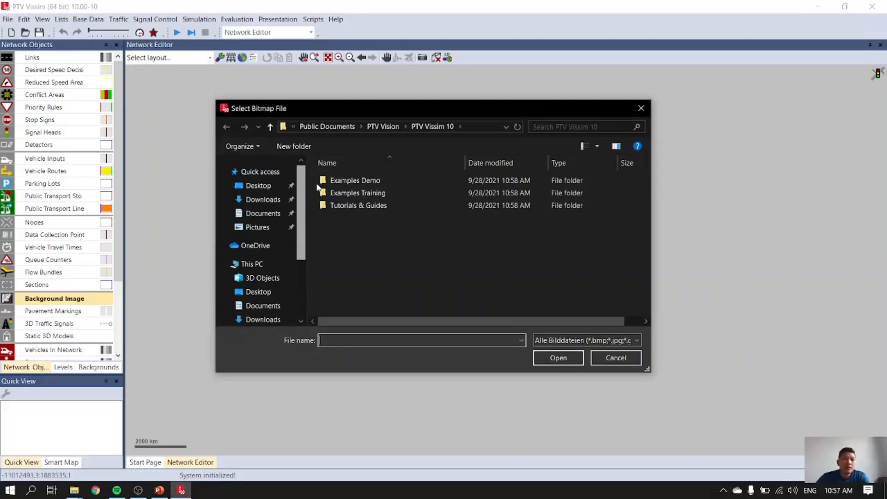
click(271, 184)
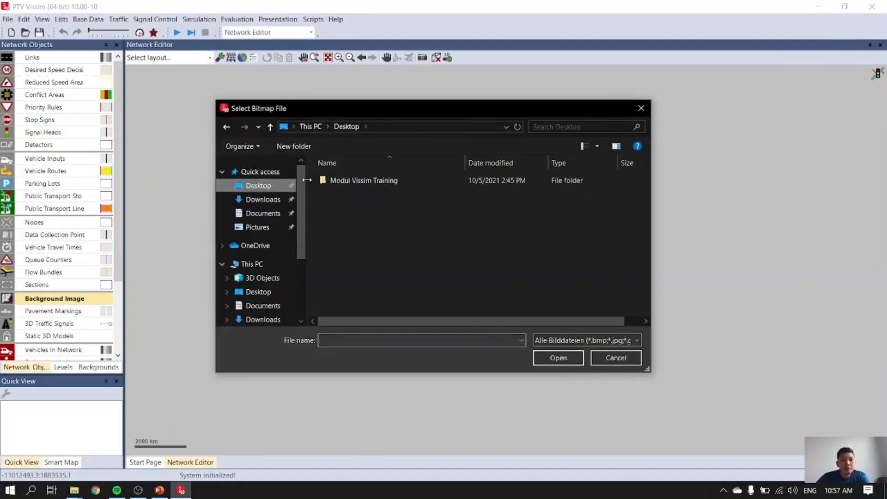
click(382, 182)
double_click(382, 182)
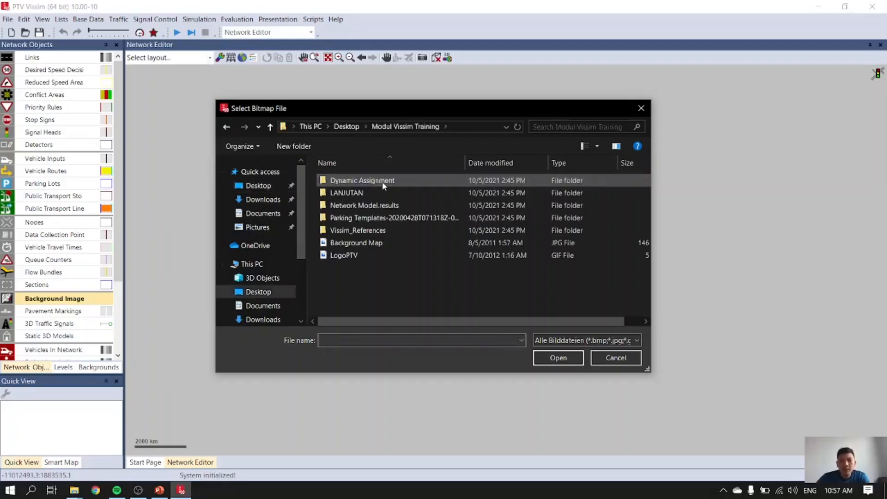
click(381, 242)
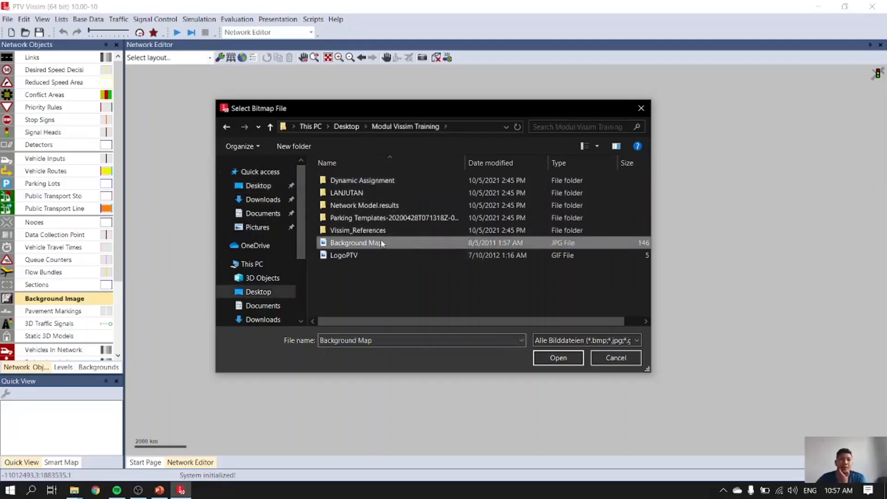
click(552, 360)
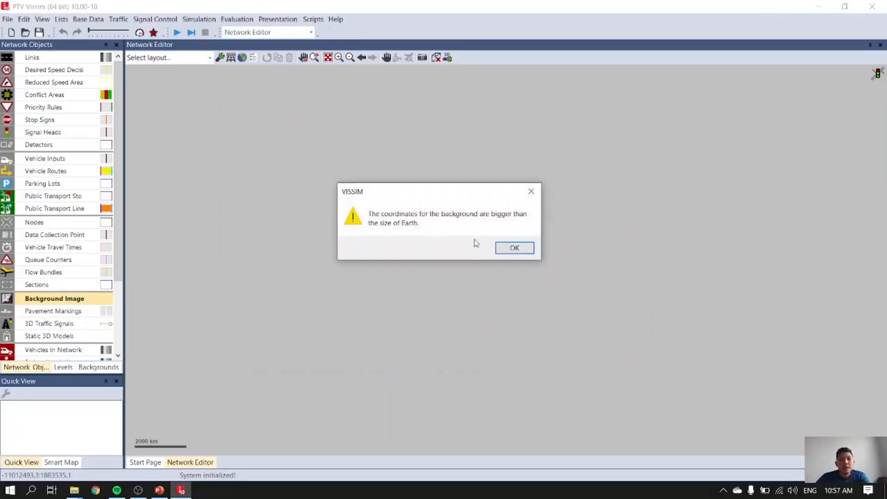
click(512, 248)
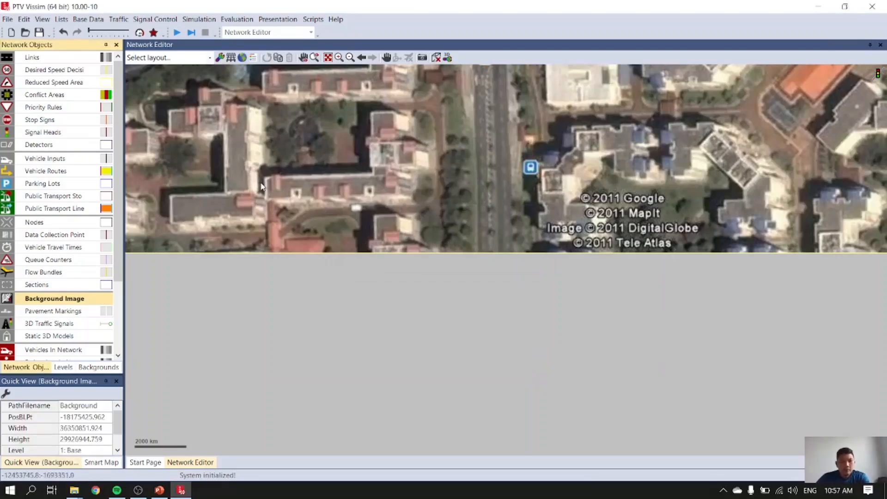
Start setting the background image's scale and draw the reference line along the road between the centres of the two neighbouring intersections
drag(333, 249, 412, 353)
scroll(413, 353, up, 1)
scroll(337, 206, down, 1)
drag(337, 206, 421, 374)
scroll(432, 359, up, 1)
scroll(430, 337, down, 1)
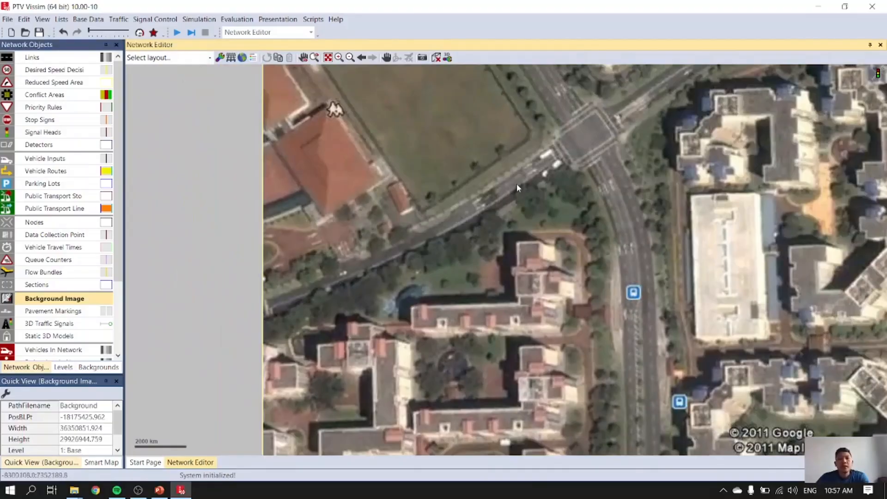
drag(516, 184, 327, 345)
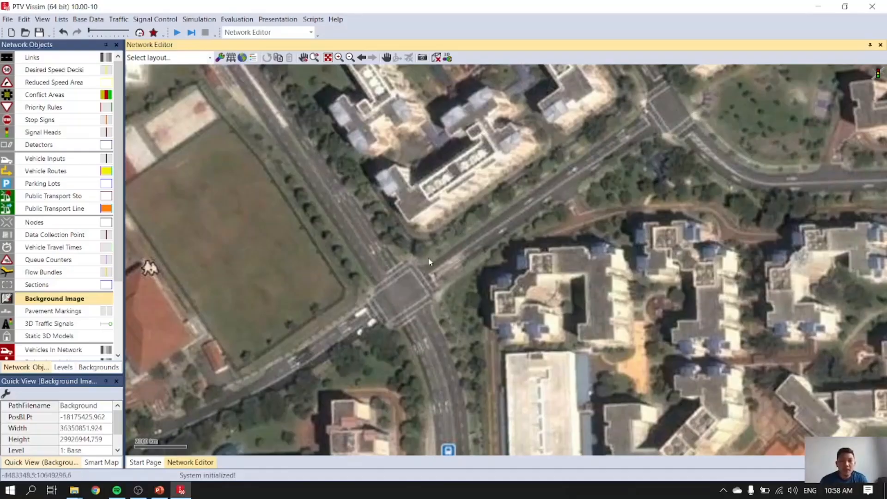
right_click(399, 285)
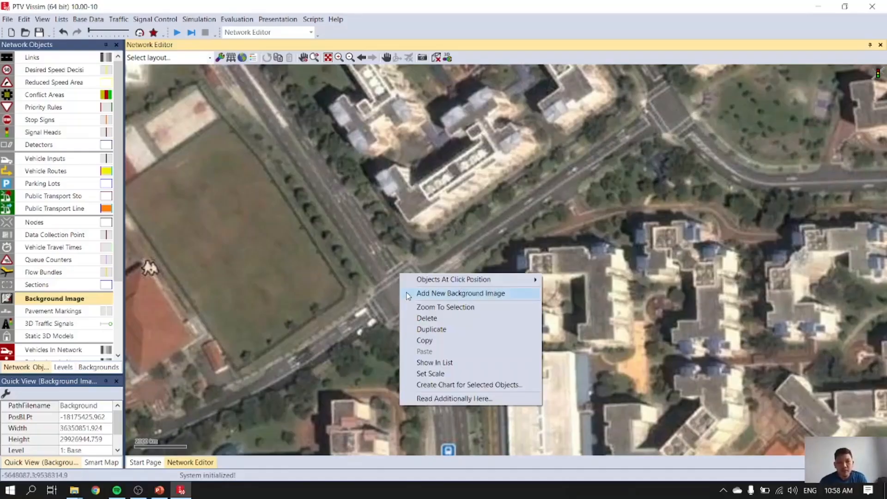
click(433, 375)
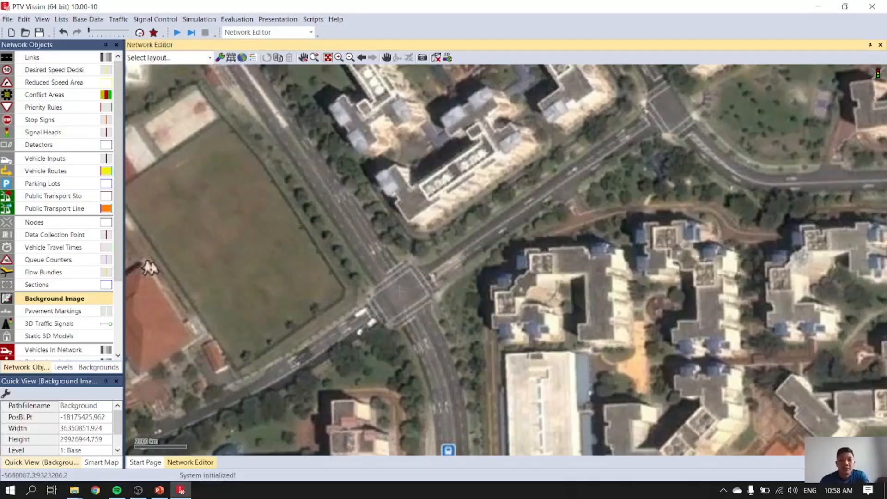
drag(400, 291, 669, 109)
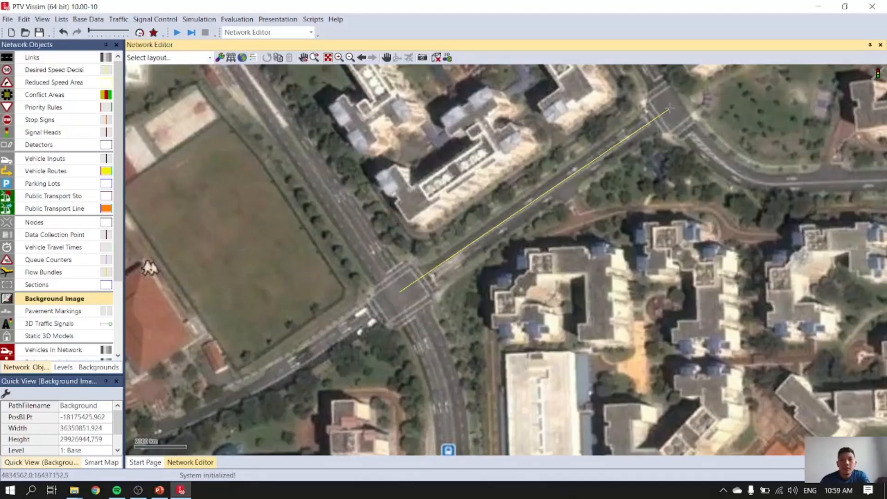
drag(669, 109, 669, 108)
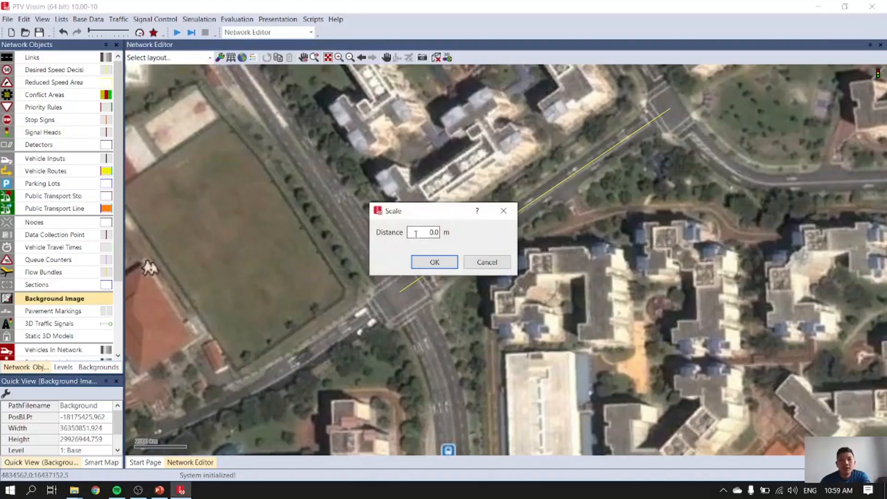
Set the reference line's real distance to 400 m, apply the scale, and fit the whole background image in view
double_click(429, 232)
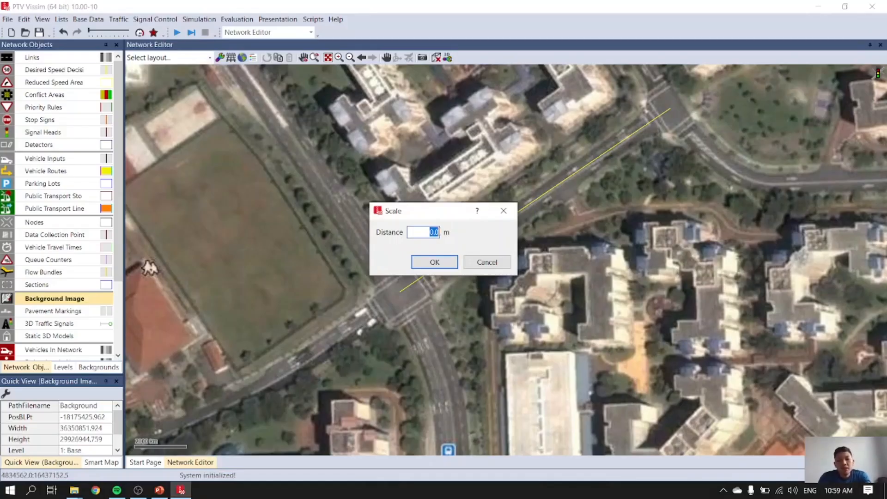
text(400)
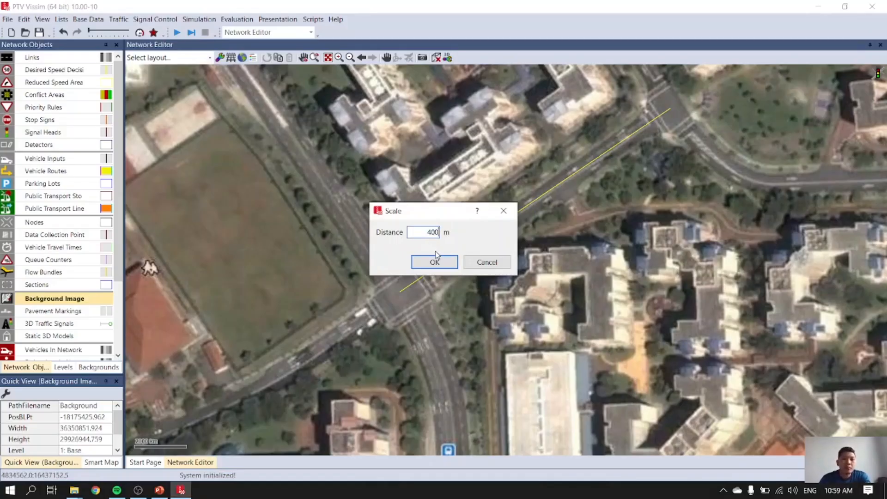
click(434, 265)
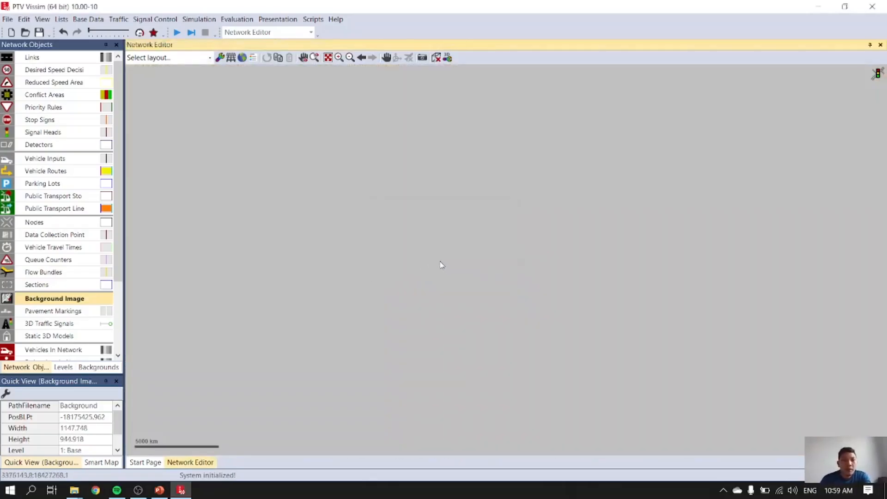
click(328, 59)
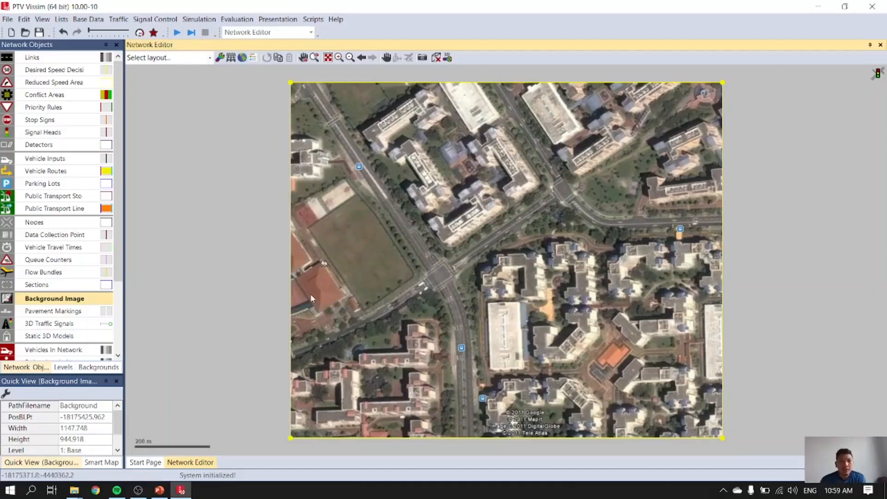
Check the background and level lists, hide the Background Map image, and return to the network objects list
click(89, 368)
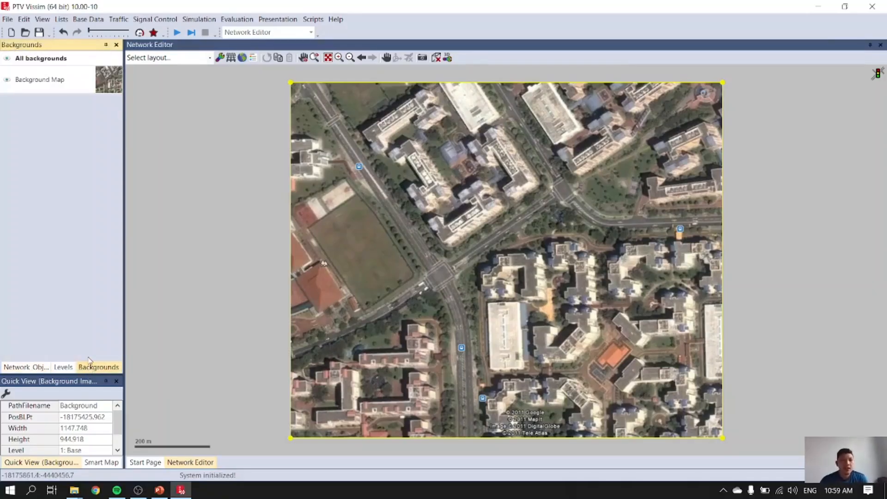
click(38, 370)
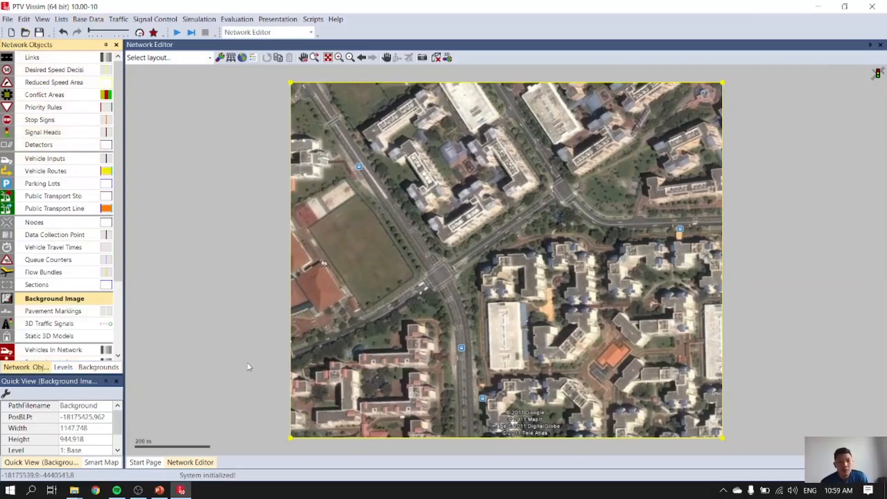
click(64, 367)
click(96, 367)
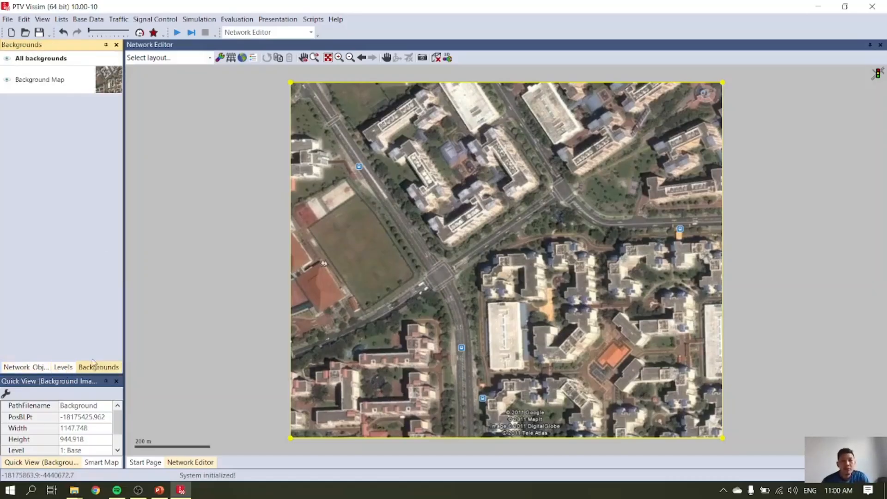
click(5, 81)
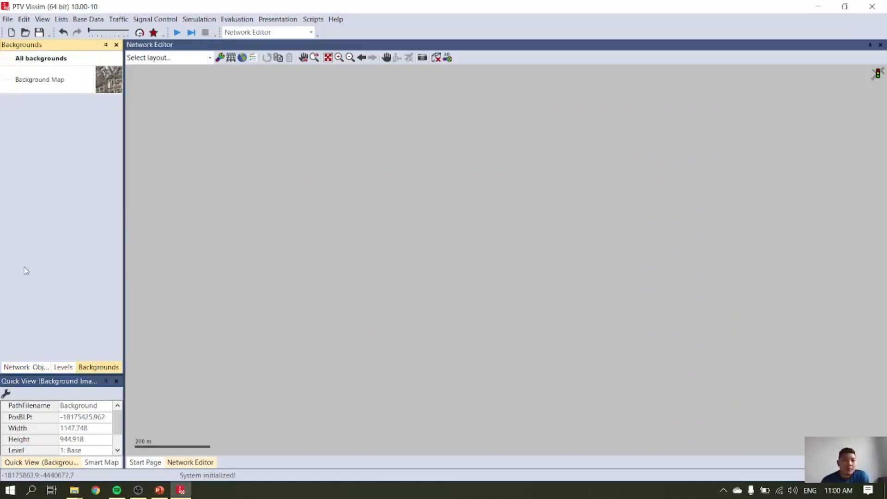
click(28, 368)
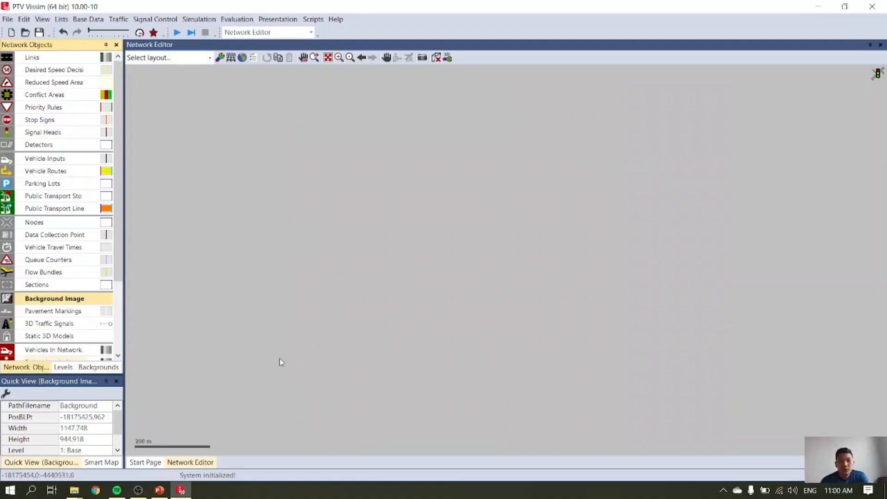
click(327, 293)
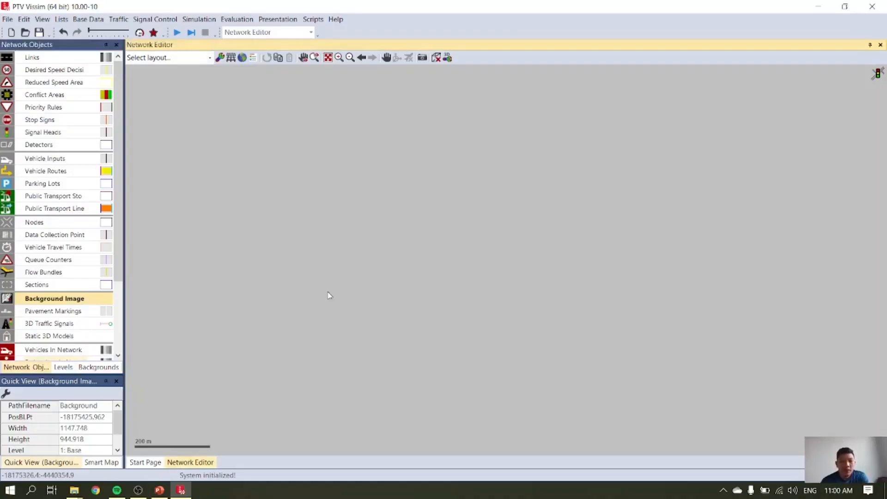
Make Links the active network object type for drawing in the empty network at close range
scroll(329, 294, up, 5)
scroll(329, 295, up, 2)
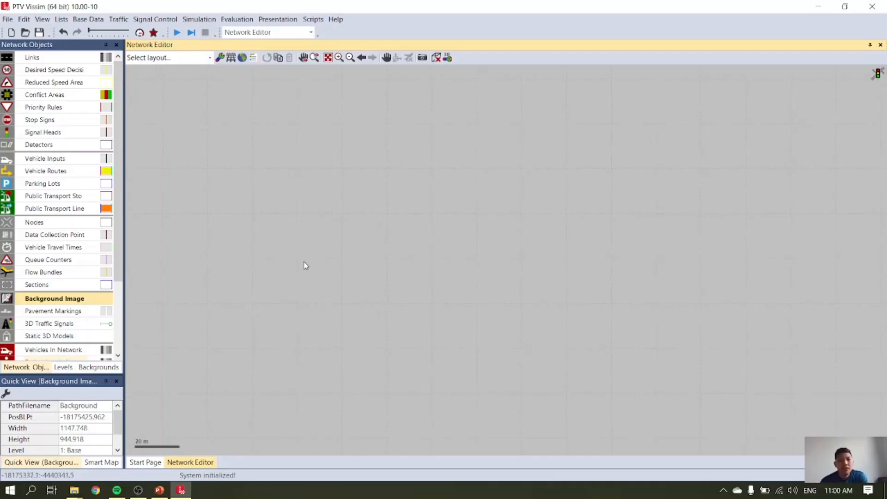
scroll(290, 341, down, 2)
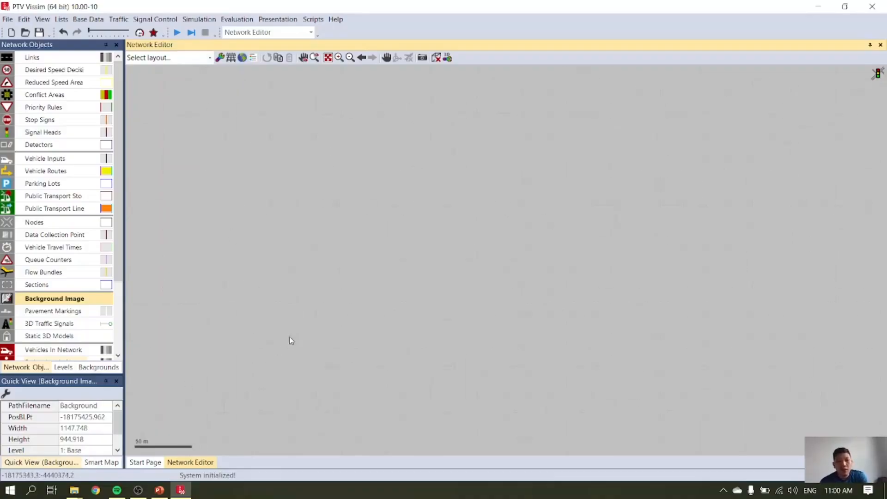
scroll(290, 341, down, 1)
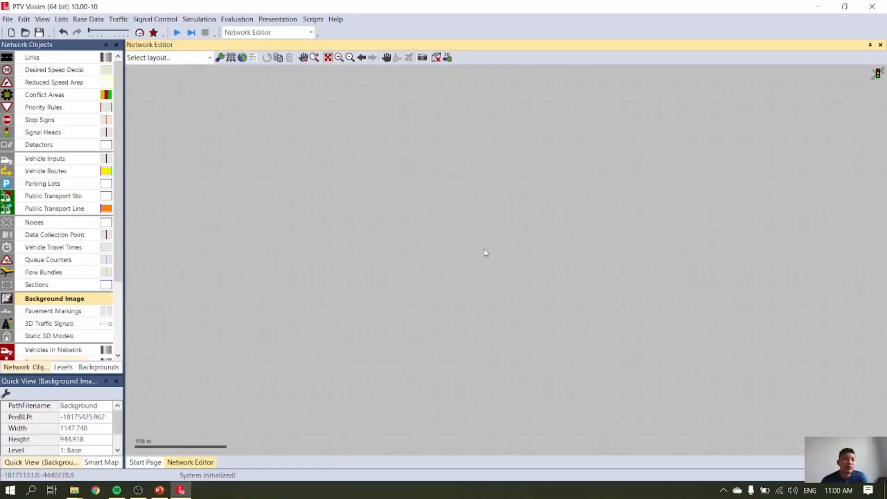
scroll(486, 252, up, 1)
scroll(472, 255, up, 1)
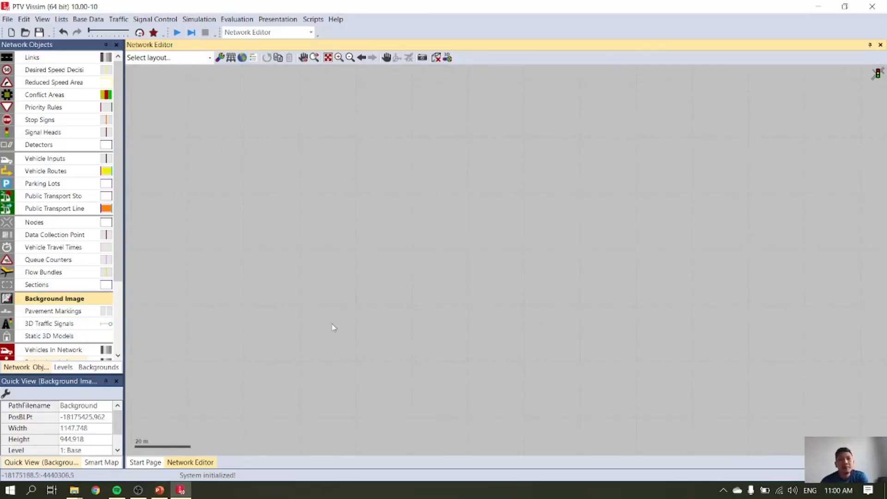
click(59, 64)
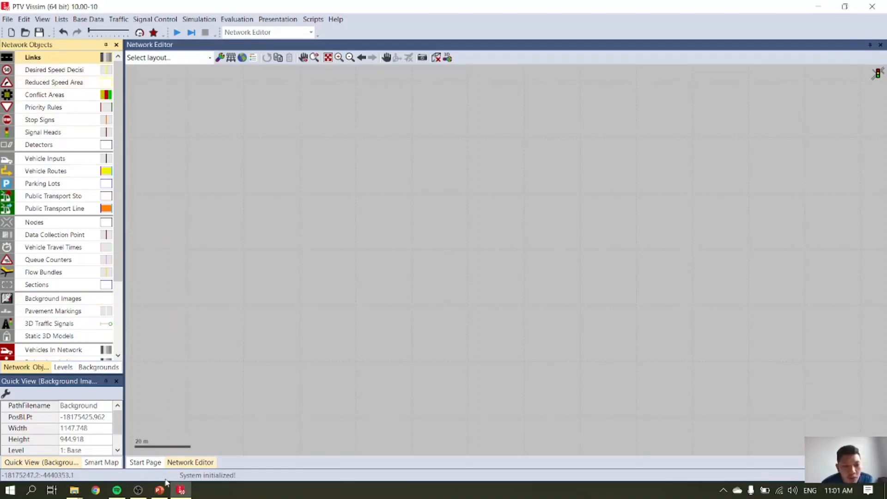
Switch to PowerPoint and present the first slide on the 2/2 UD, 4/2 UD and 4/2 D road types
mouse_move(165, 493)
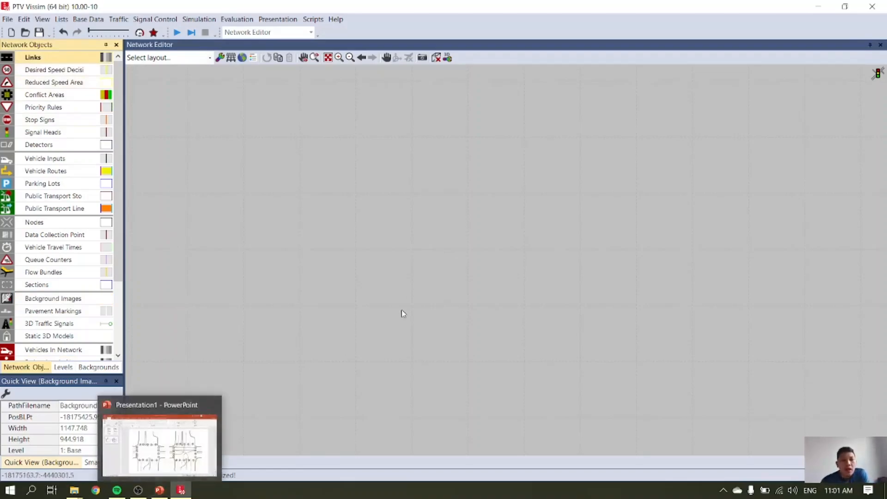
click(159, 490)
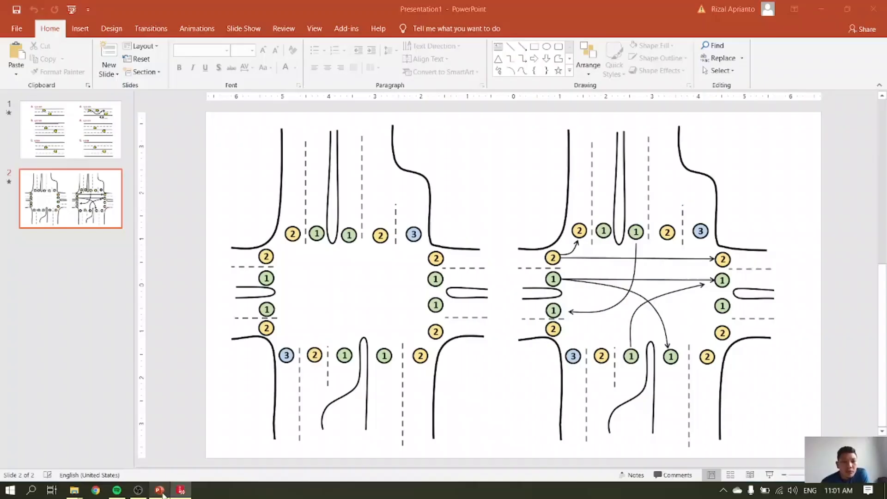
click(68, 113)
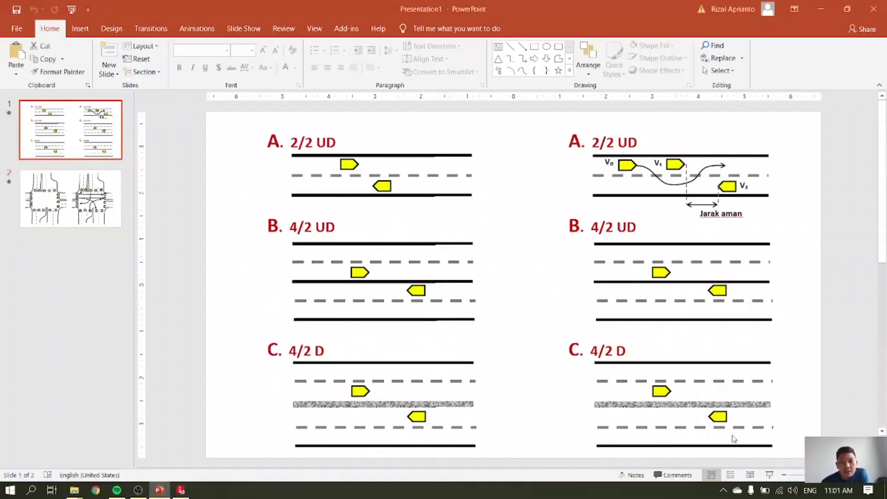
click(769, 475)
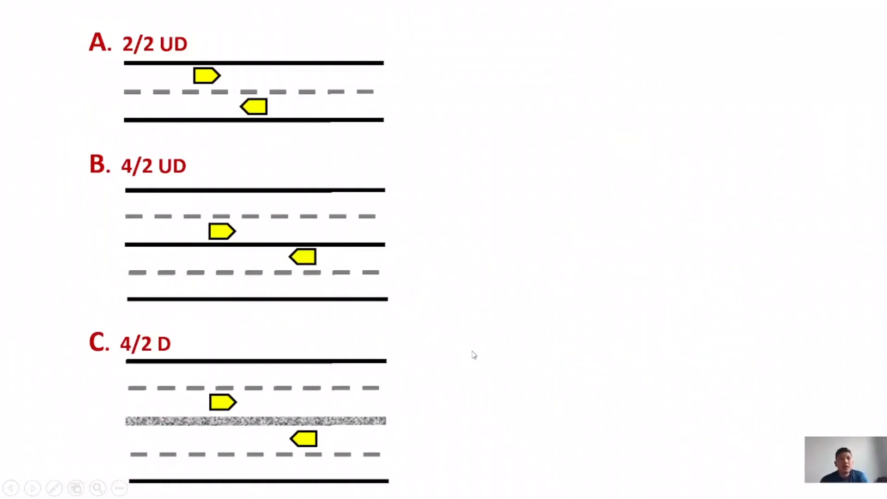
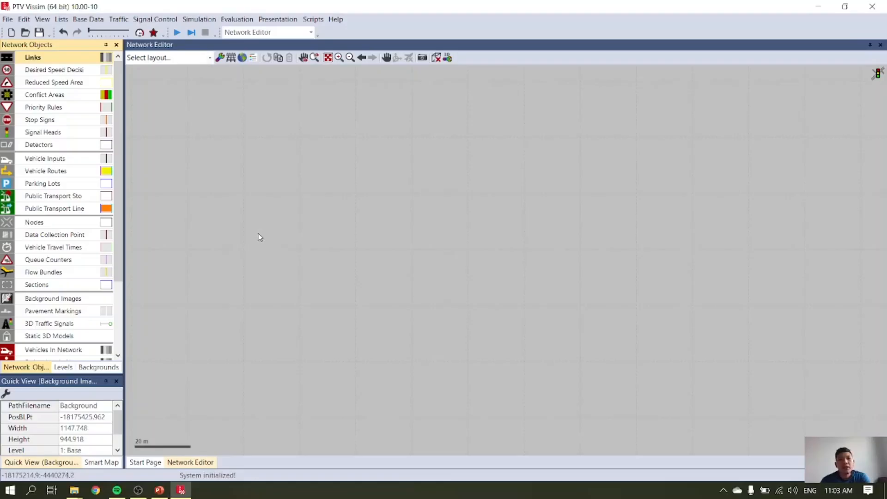
Return to PTV Vissim, draw a horizontal link about 147 m long across the empty network, and set its number of lanes to 2
drag(258, 233, 670, 232)
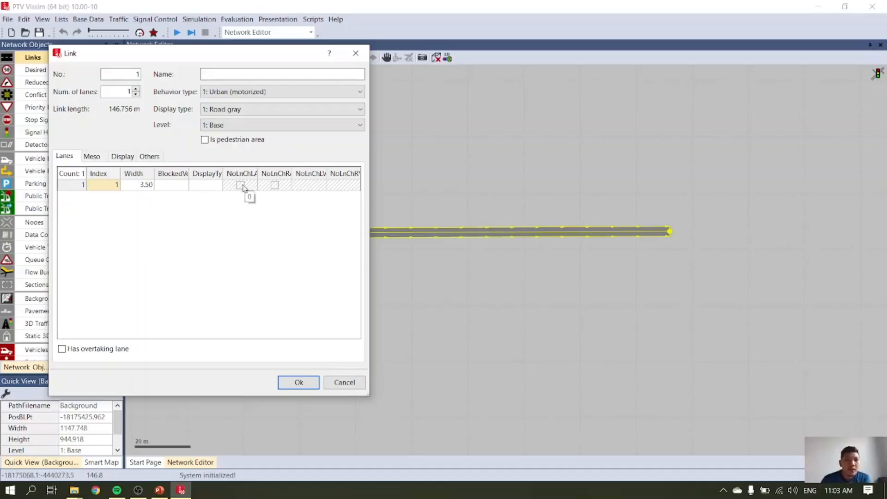
click(137, 90)
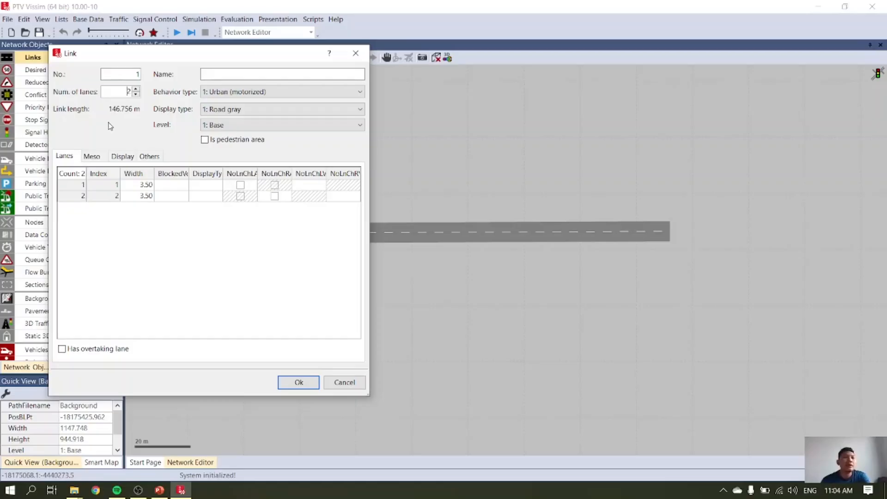
Examine the new link's name field and its available behavior types, display types and levels
click(240, 72)
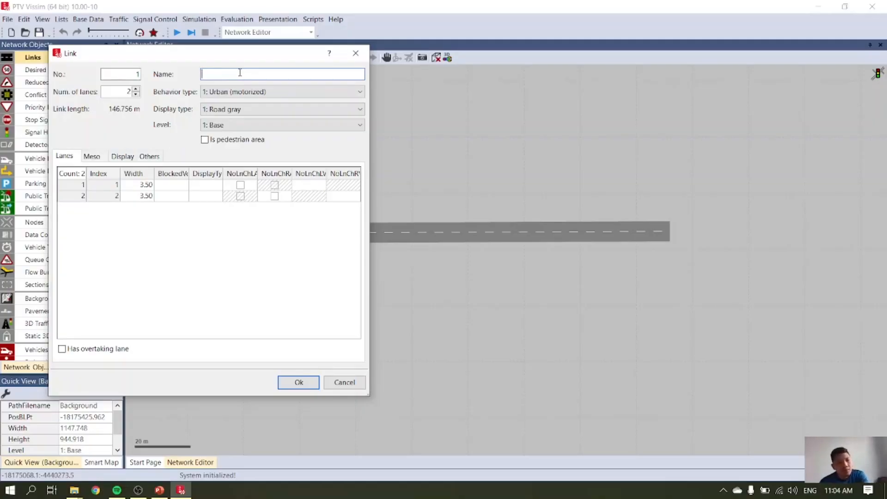
click(273, 92)
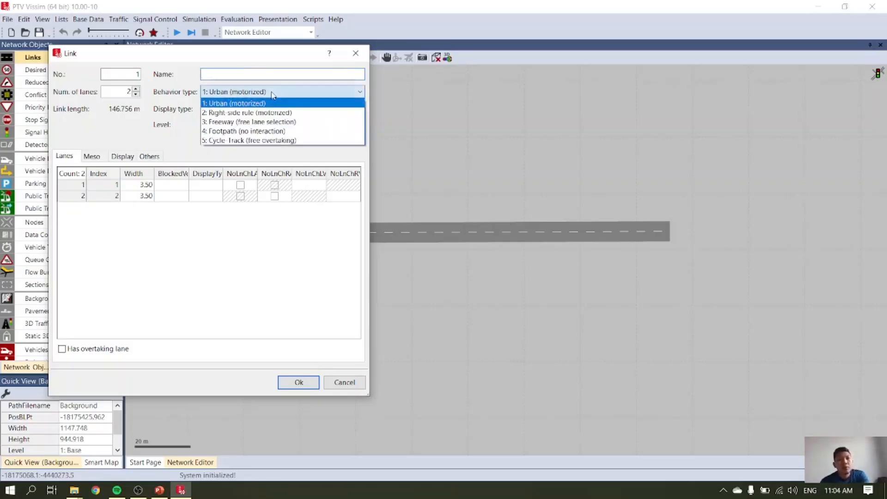
click(272, 94)
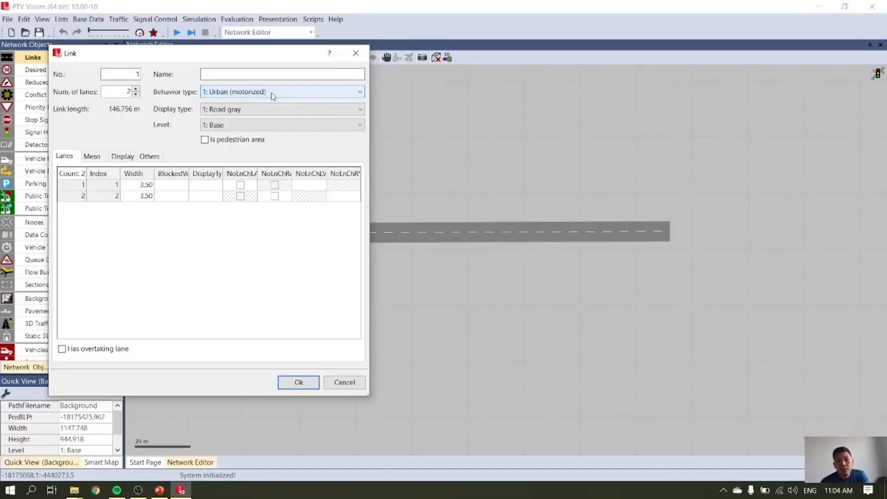
click(254, 111)
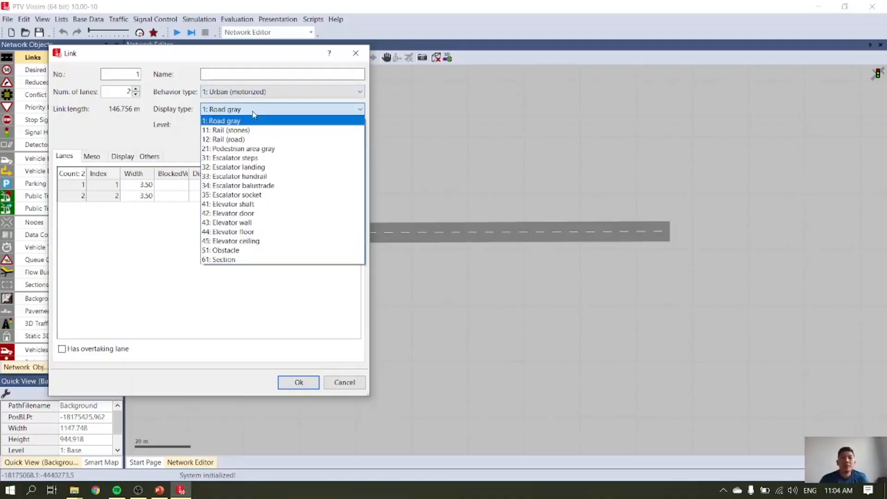
click(253, 113)
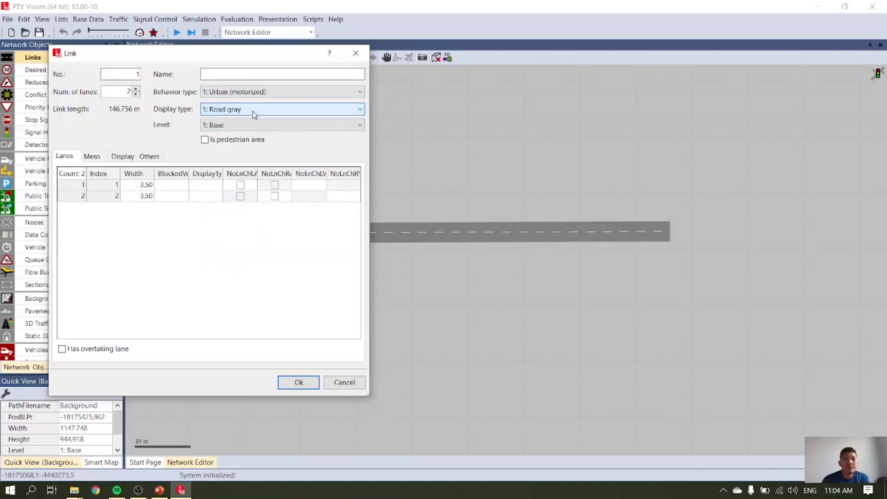
click(261, 124)
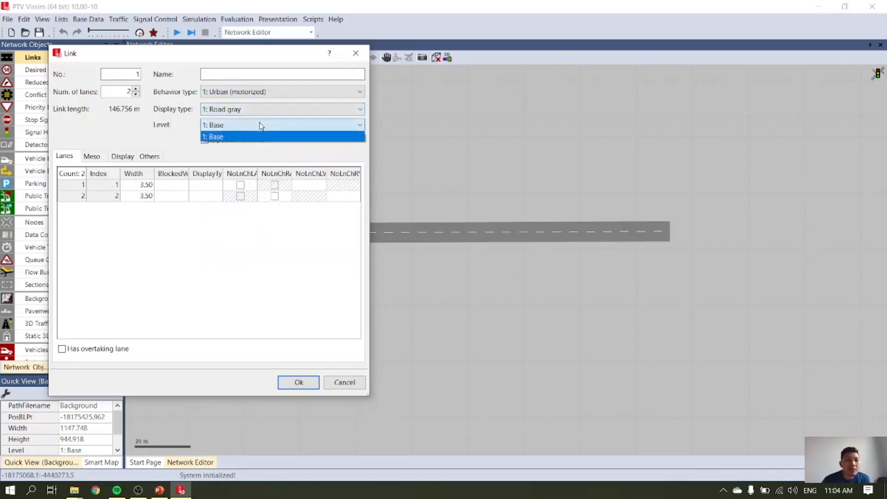
click(261, 125)
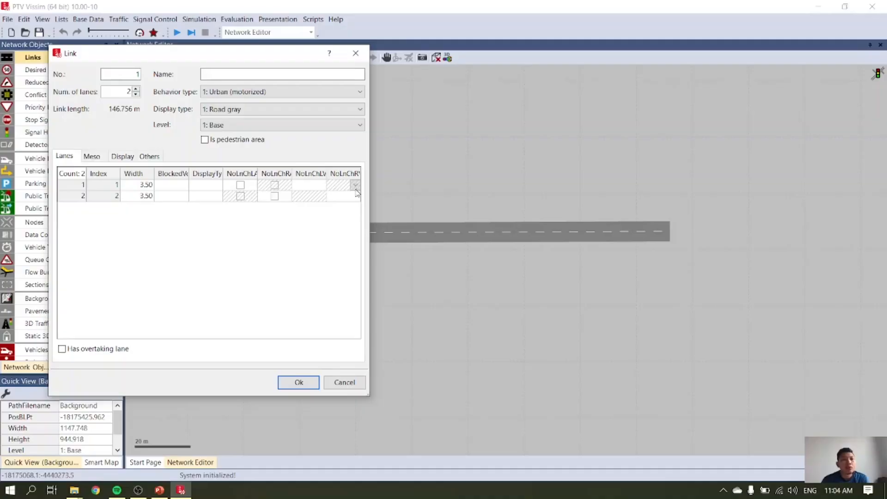
Check which vehicle classes can be blocked on lane 1 and accept the two-lane link without blocking any
click(185, 187)
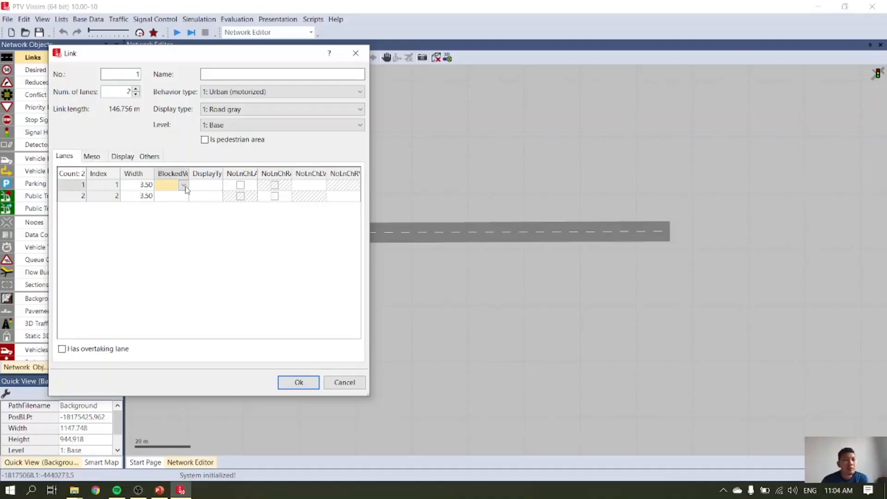
click(184, 187)
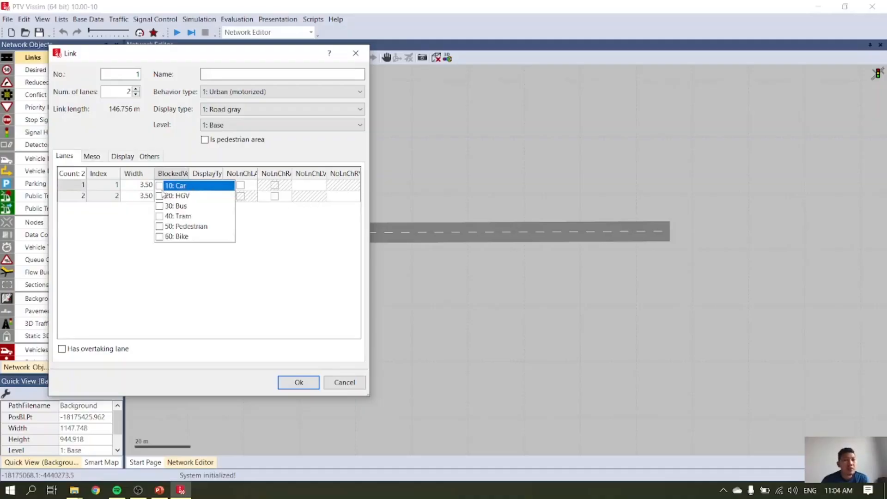
click(270, 227)
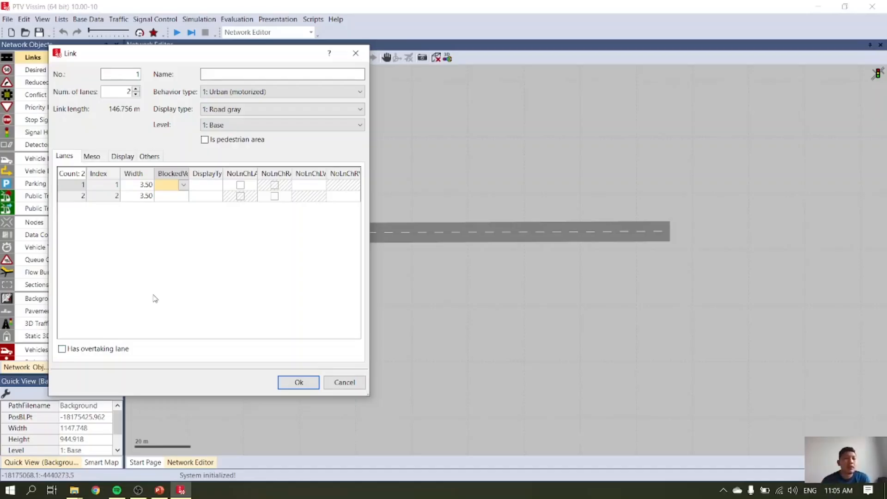
click(296, 383)
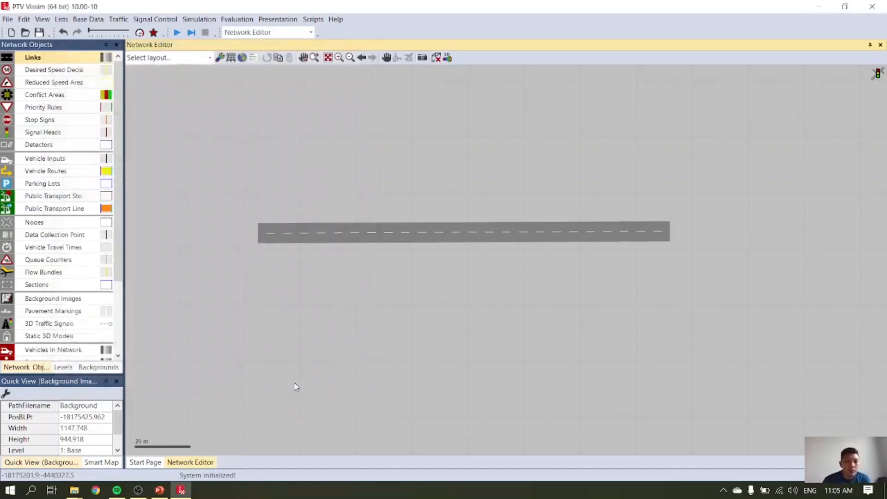
Generate an opposite direction with 2 lanes for the horizontal two-lane link
click(413, 235)
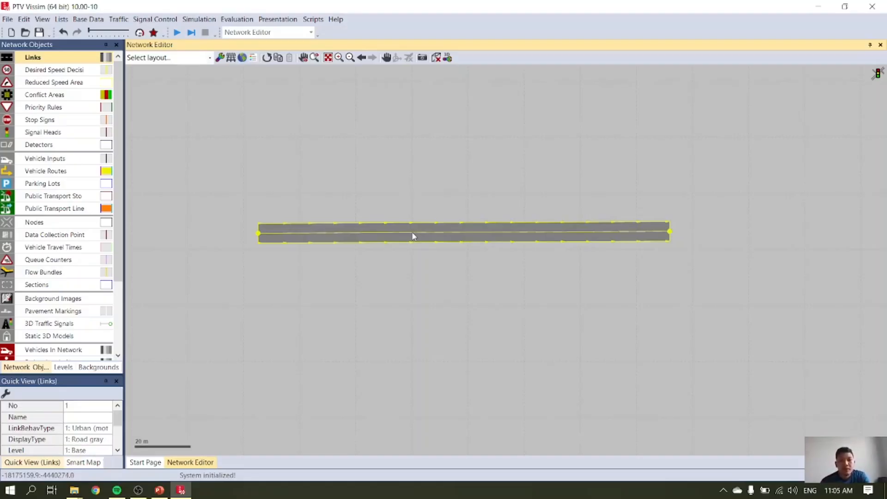
right_click(413, 236)
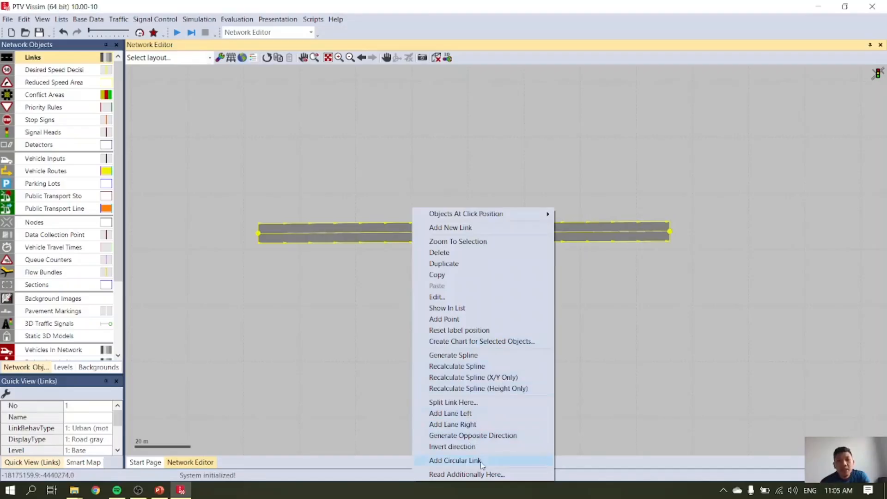
click(498, 438)
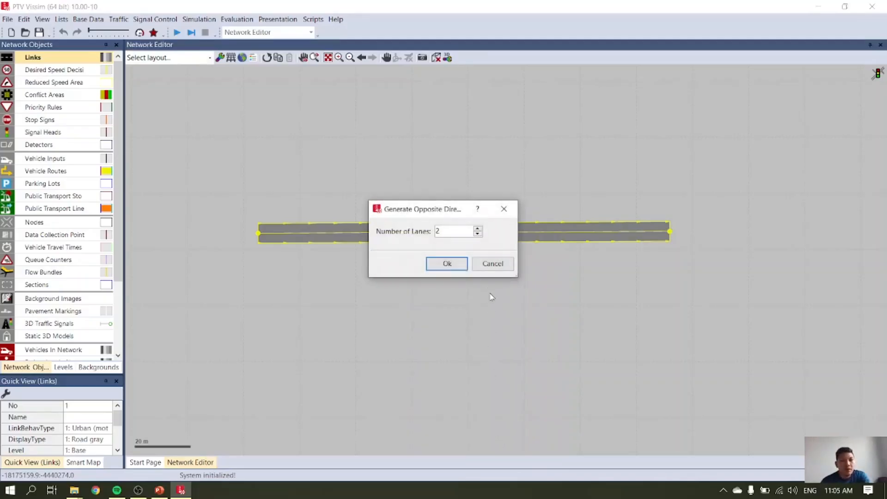
click(448, 264)
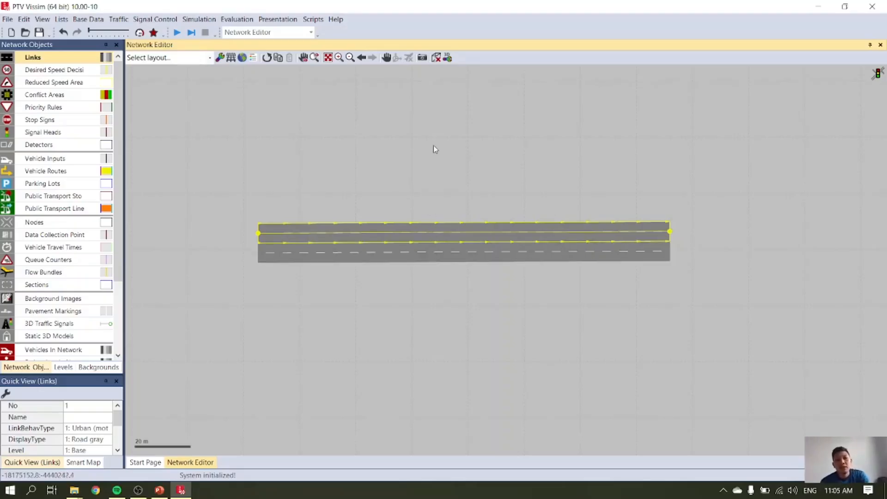
Check the traffic regulations option in the network's vehicle behavior settings without changing it
click(87, 20)
click(134, 31)
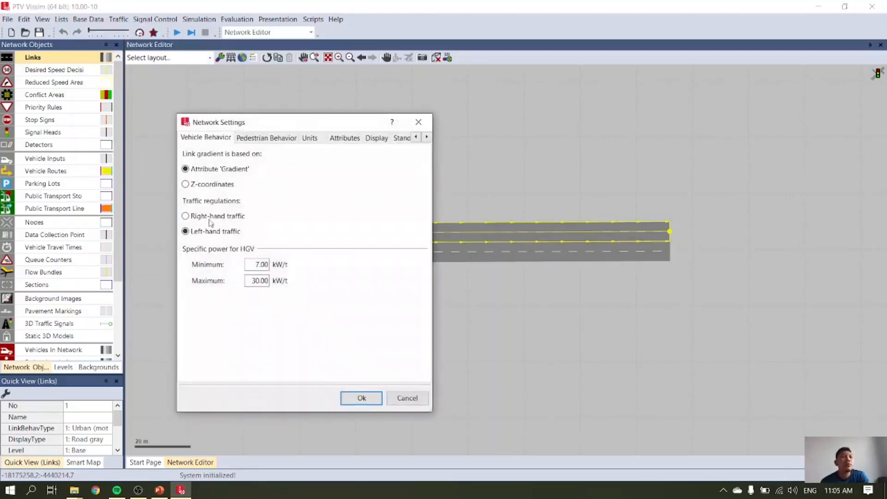
click(406, 398)
Move the opposite-direction link slightly down to leave a narrow median gap between the two carriageways
scroll(458, 255, up, 2)
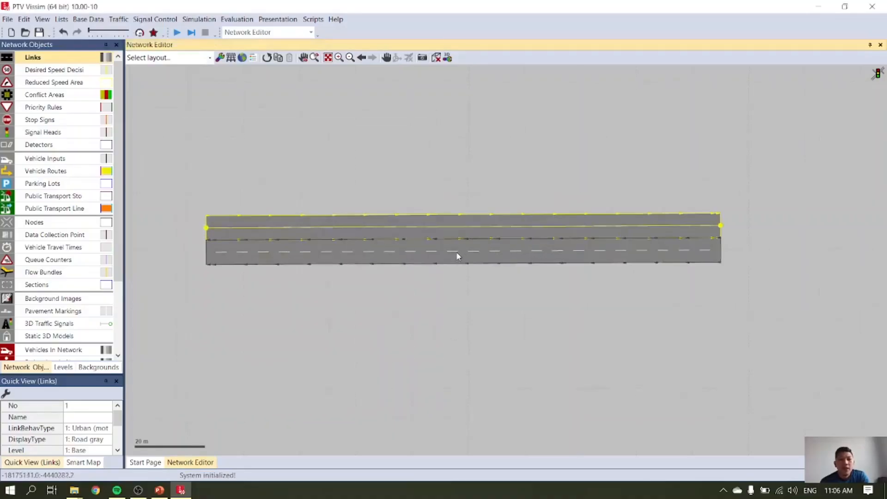
scroll(452, 249, up, 2)
click(452, 252)
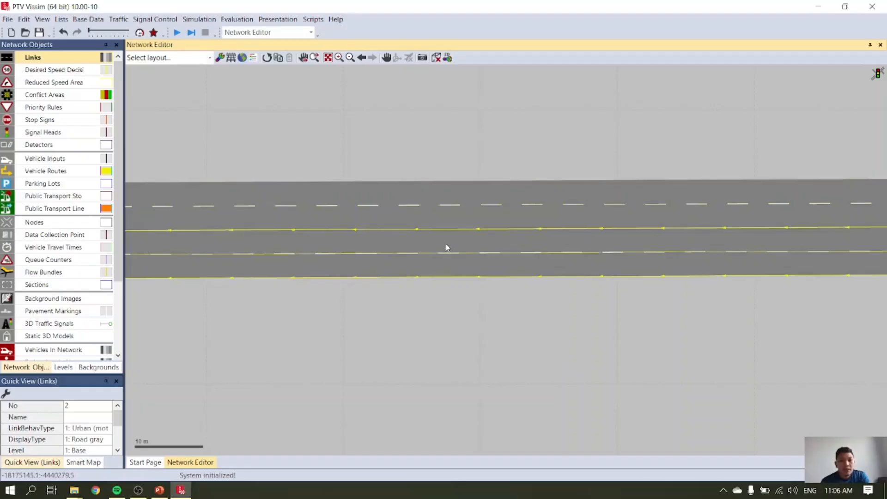
drag(445, 244, 445, 249)
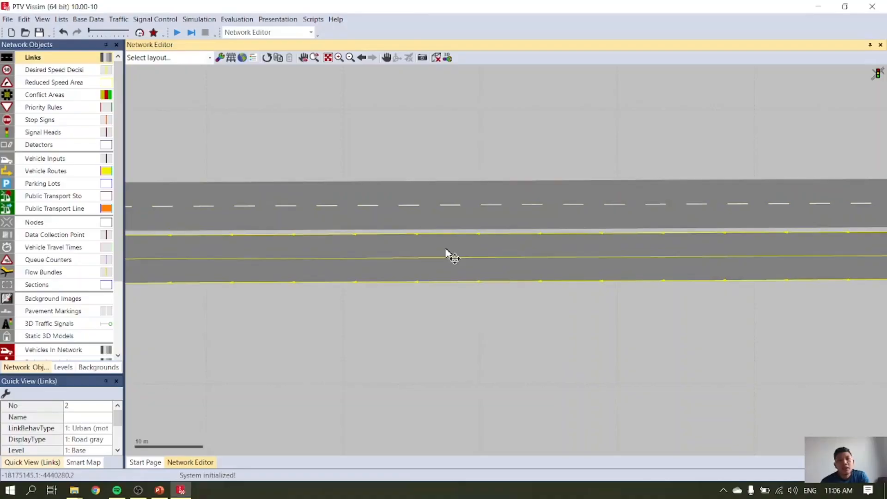
scroll(451, 234, up, 2)
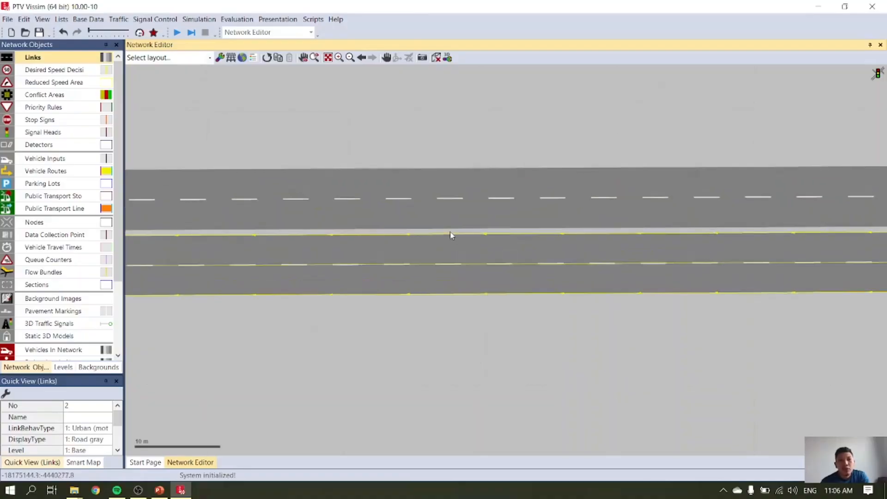
drag(443, 248, 443, 250)
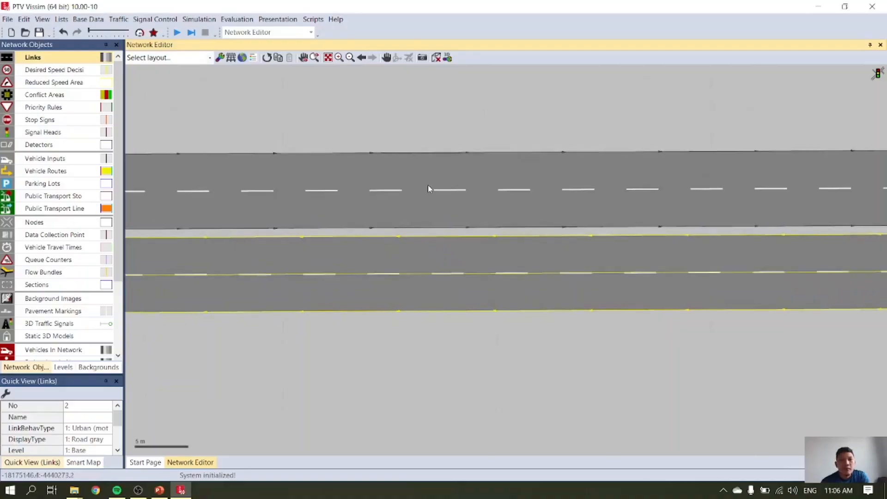
scroll(425, 208, down, 3)
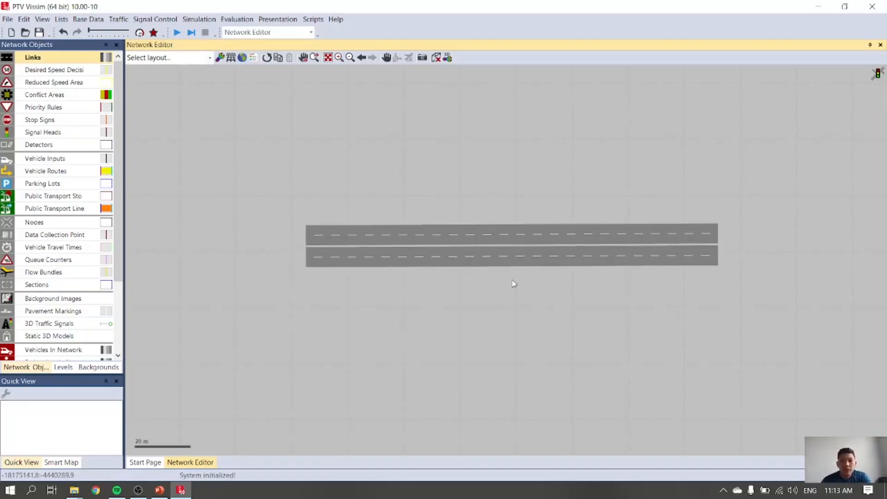
Make Links the active object type and switch to PowerPoint to review the road-type slide
scroll(513, 283, up, 1)
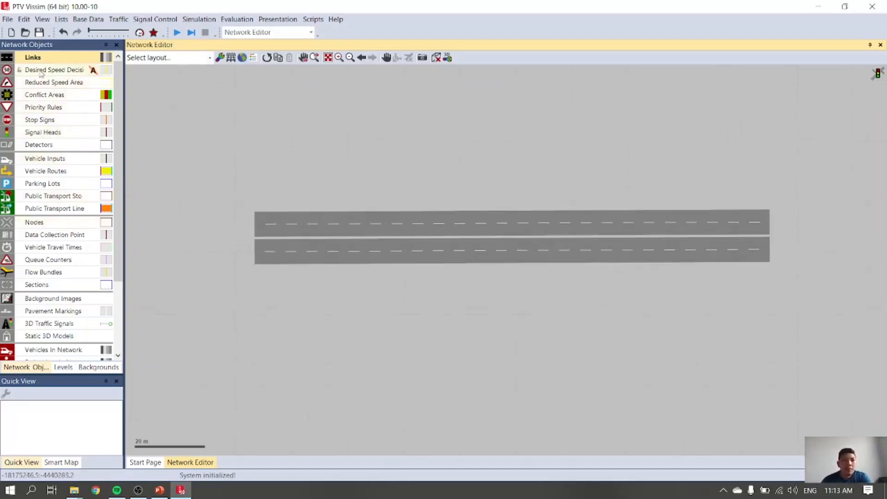
click(94, 57)
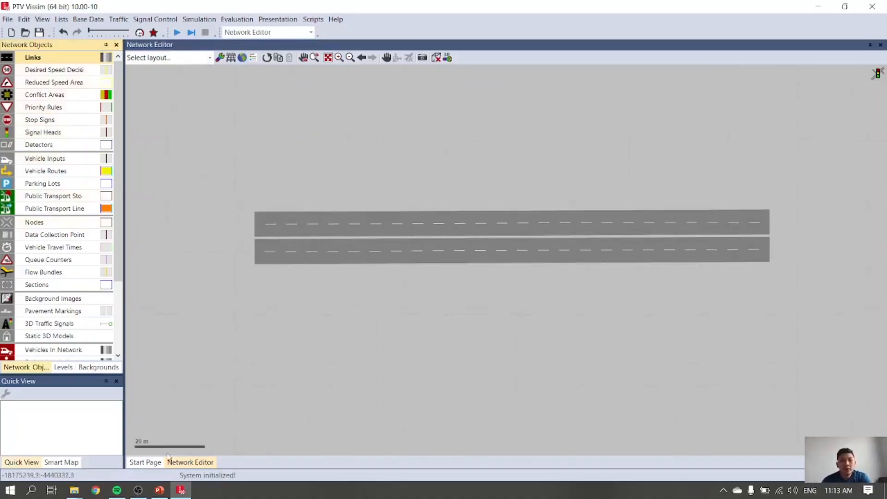
click(160, 490)
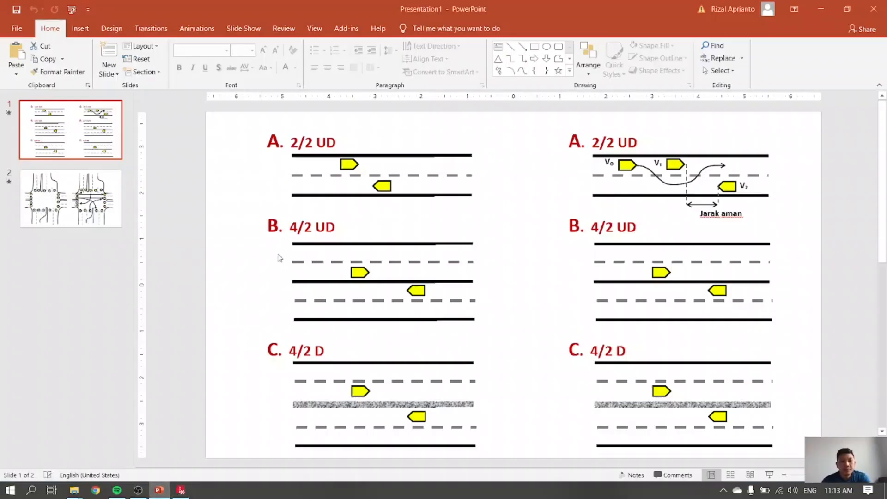
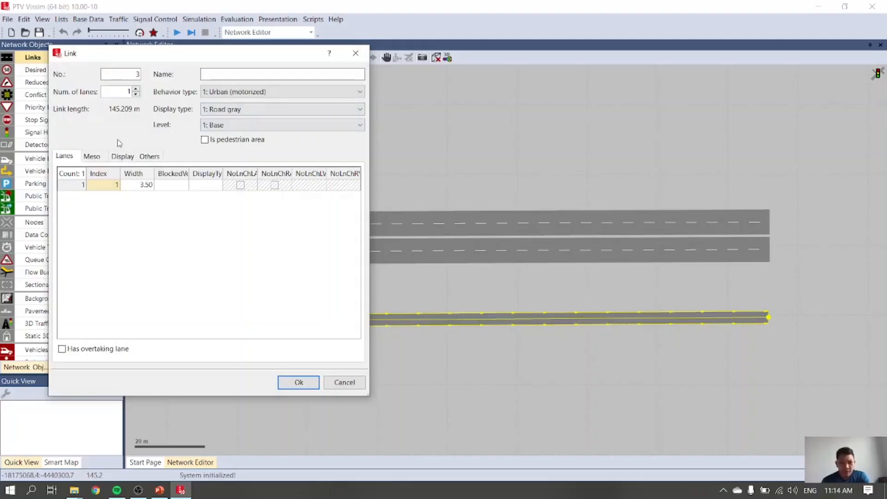
In PTV Vissim, give the new link below the divided road 3 lanes and an overtaking lane
click(137, 89)
click(137, 89)
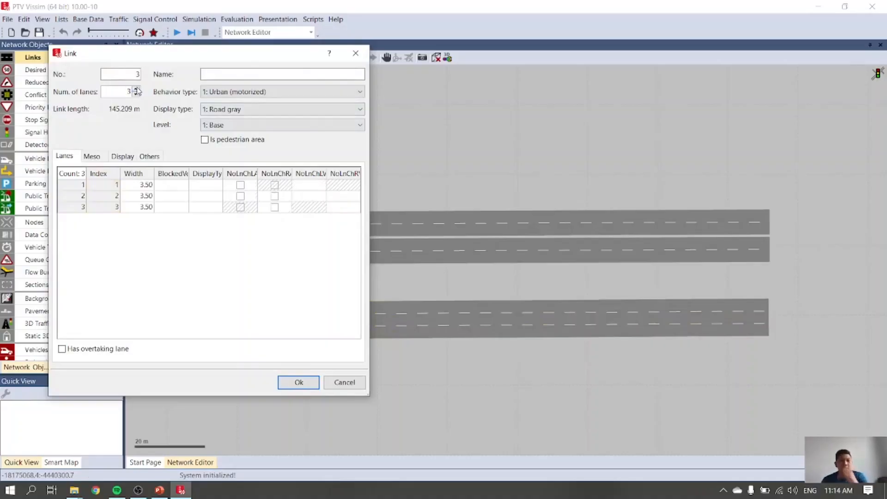
click(67, 188)
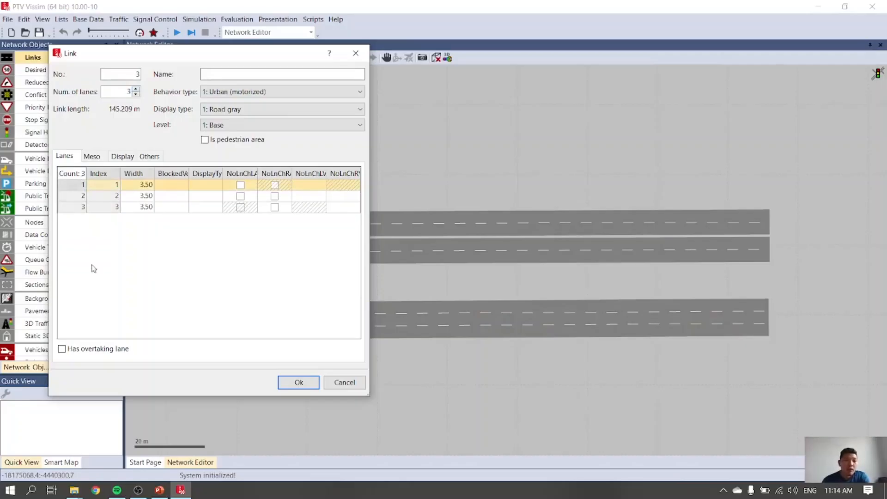
click(90, 351)
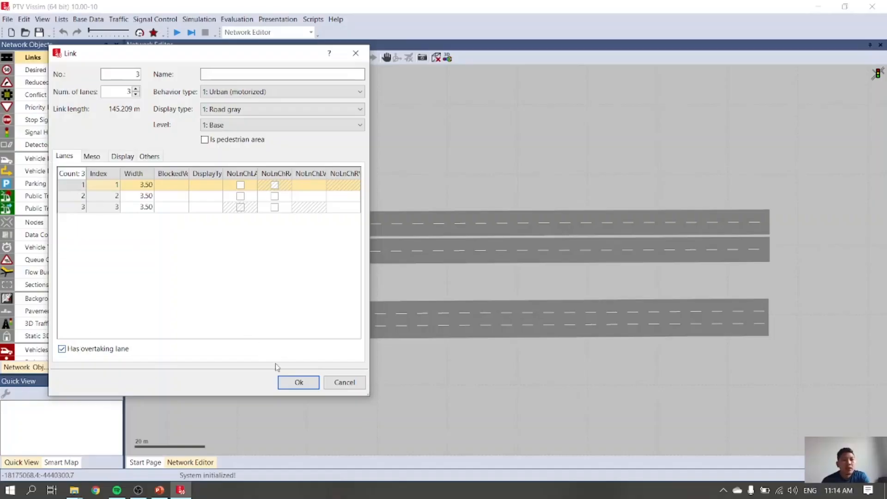
click(297, 383)
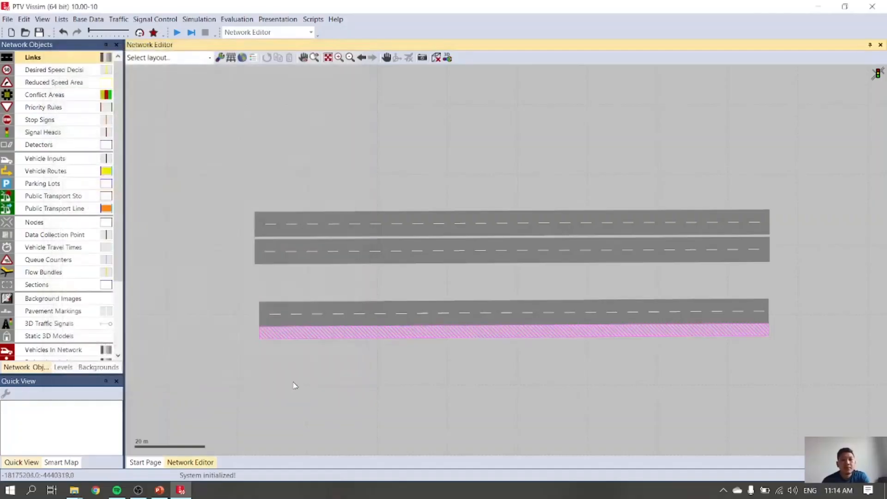
Generate a 3-lane opposite direction for the overtaking link and move it up so the two links overlap across the middle lanes
right_click(438, 321)
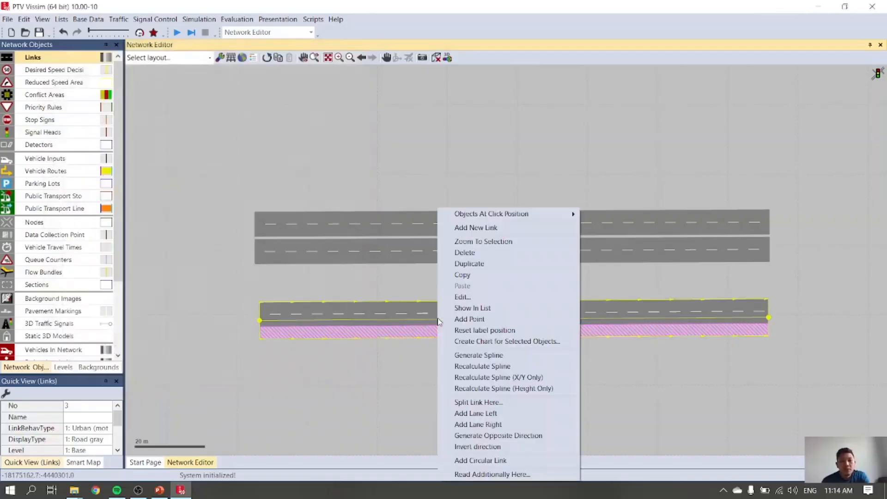
click(488, 438)
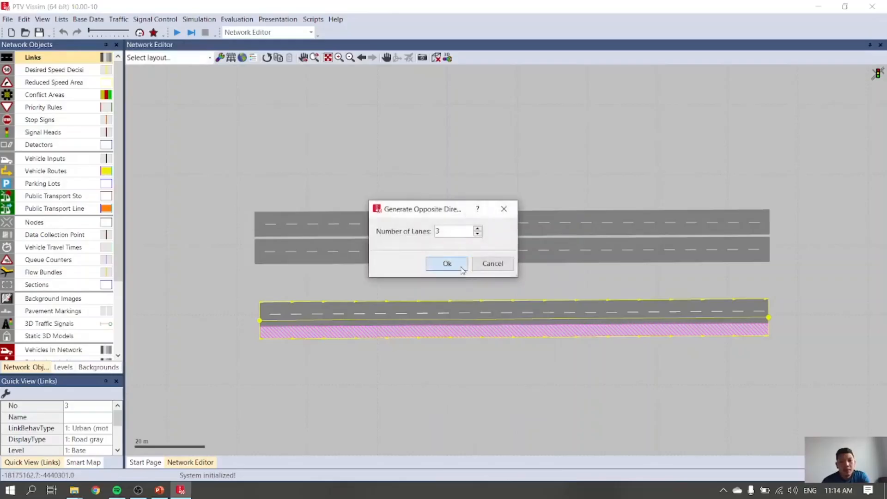
click(447, 264)
mouse_move(468, 359)
mouse_down()
mouse_move(466, 335)
mouse_move(496, 334)
mouse_up()
scroll(463, 328, up, 3)
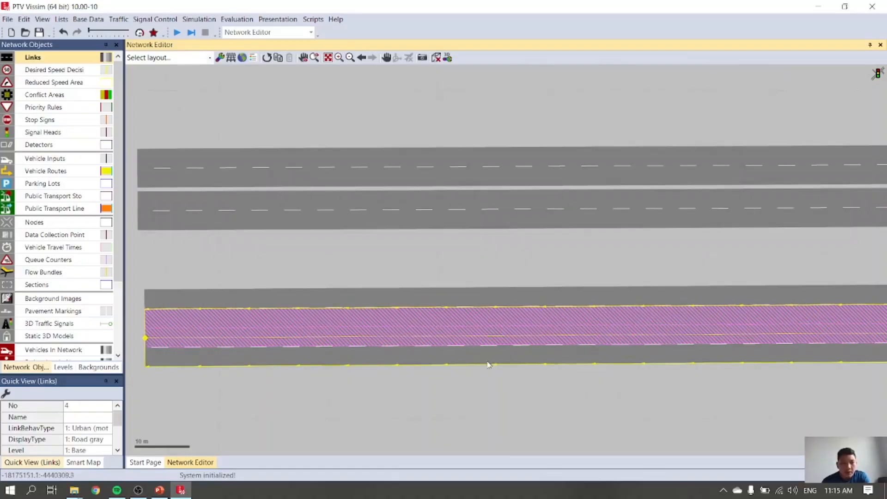
click(502, 387)
scroll(503, 387, down, 2)
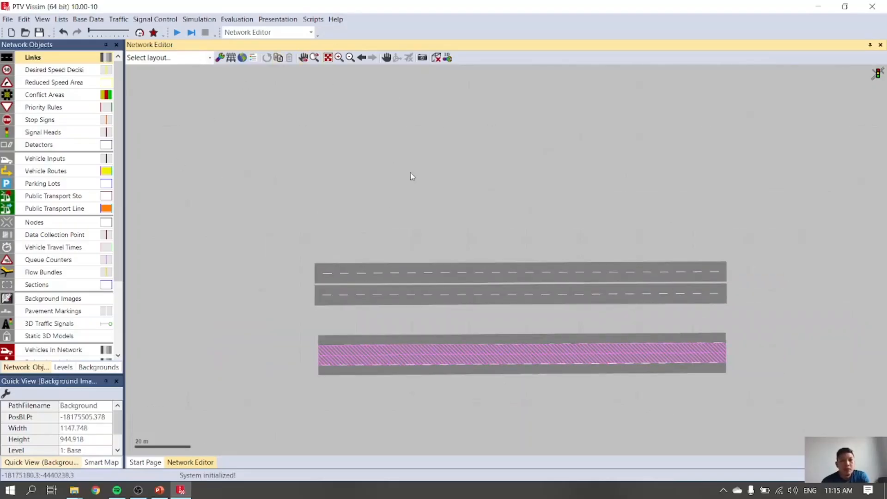
Draw a horizontal link about 145 m long below the overtaking road, with 2 lanes and the overtaking lane option kept enabled
drag(450, 191, 370, 107)
click(94, 57)
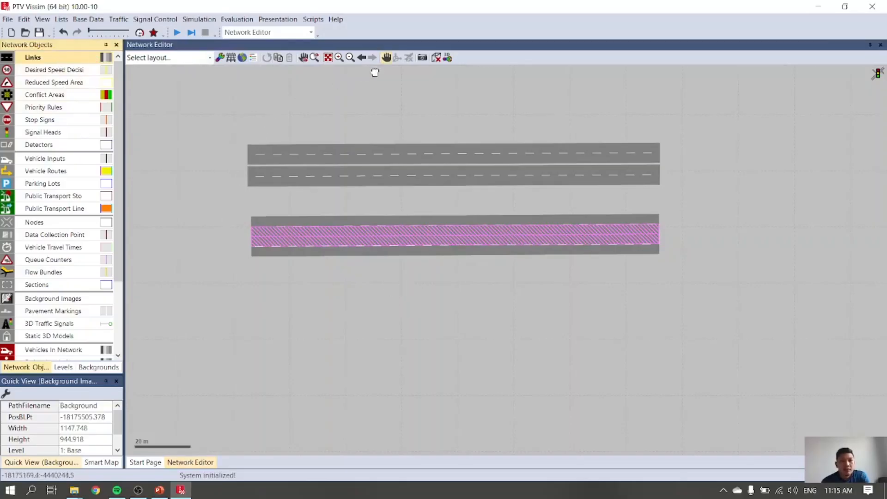
click(385, 61)
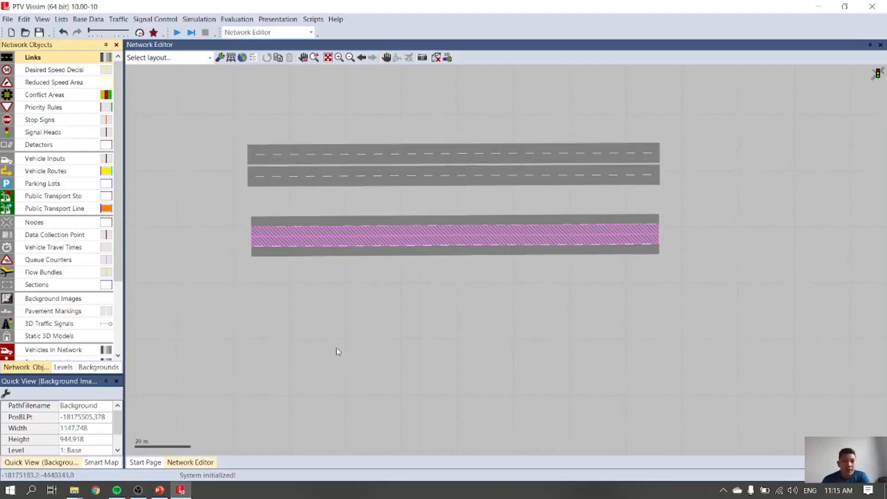
click(263, 302)
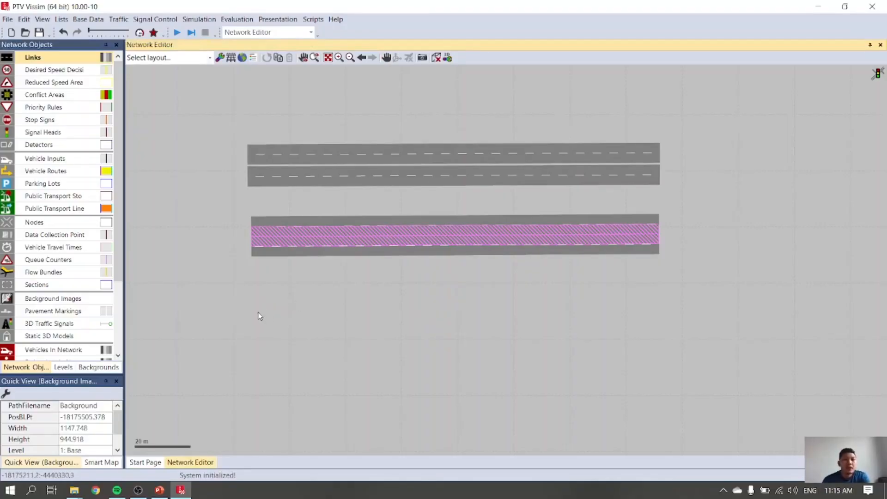
drag(254, 301, 661, 298)
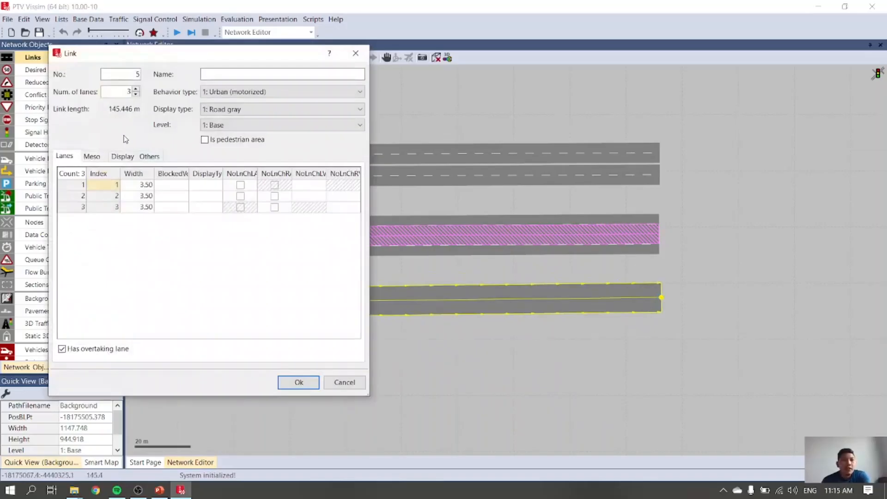
click(136, 95)
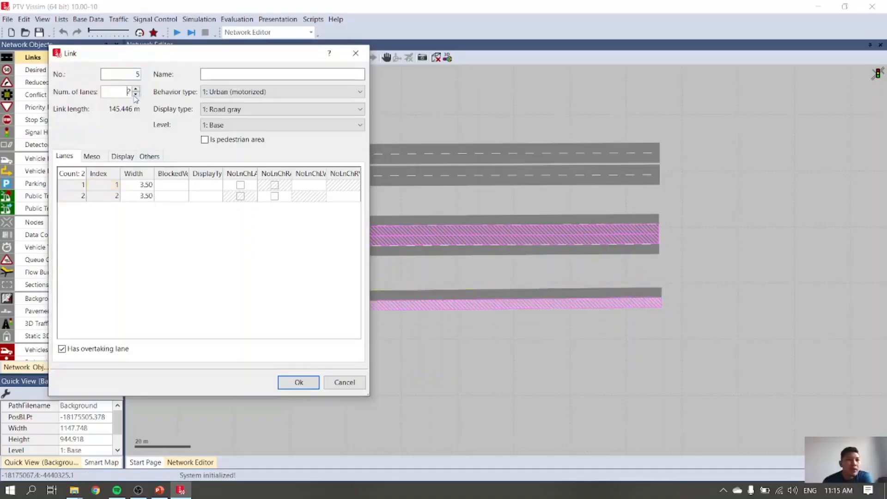
click(76, 188)
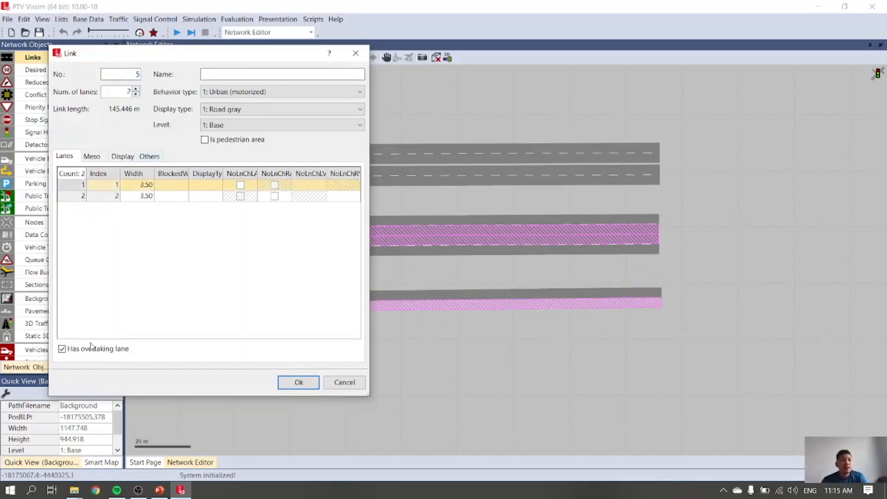
click(63, 349)
click(63, 349)
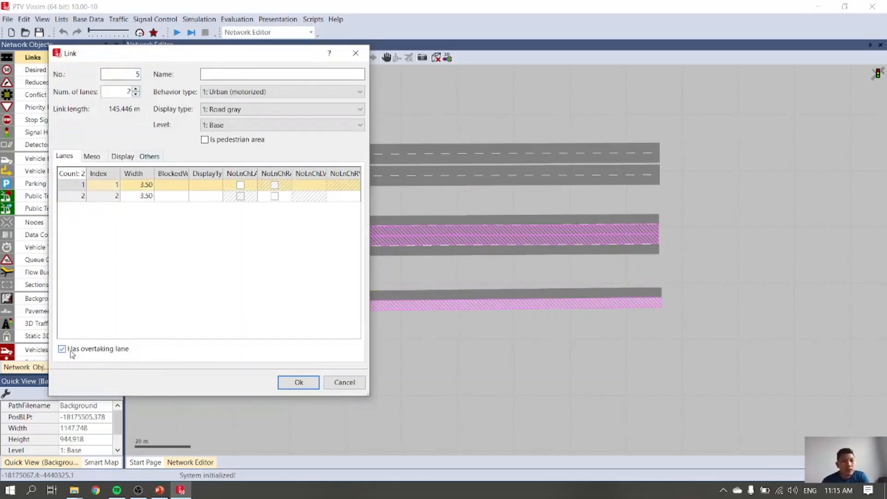
click(289, 382)
Generate a 2-lane opposite direction for the lowest link and move it up so both links overlap
click(458, 303)
right_click(458, 303)
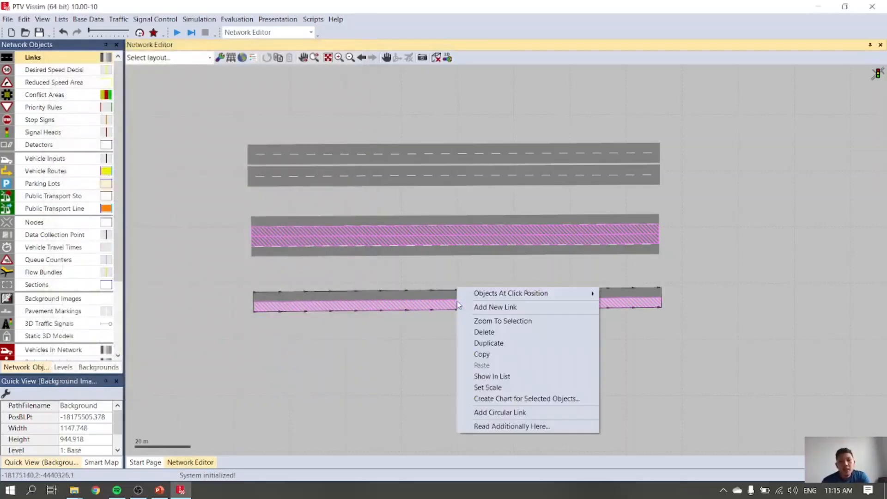
click(428, 305)
right_click(428, 304)
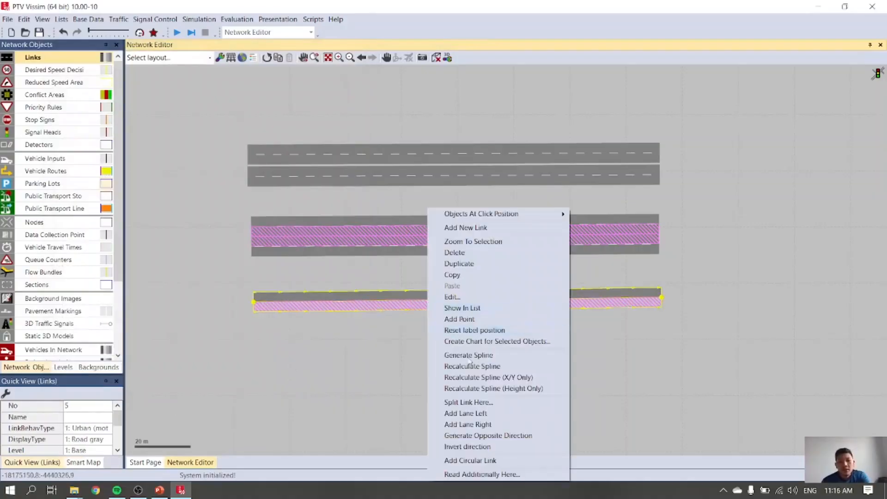
click(487, 436)
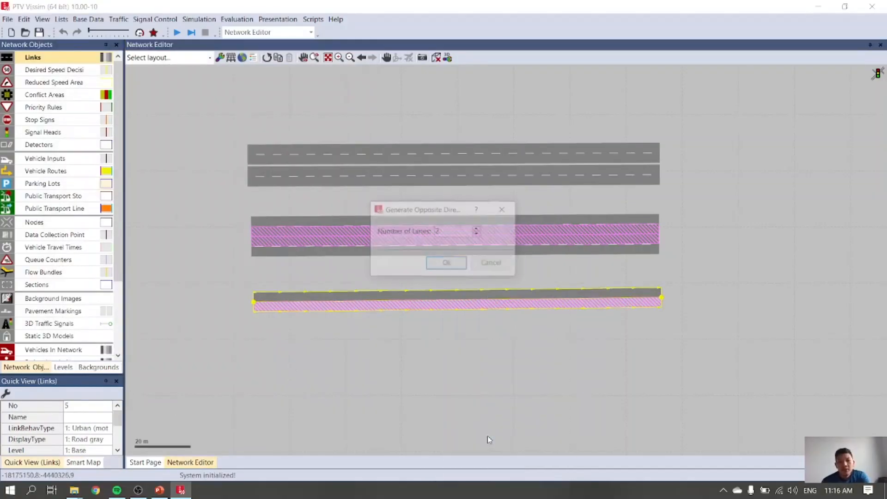
click(453, 264)
drag(429, 322, 432, 306)
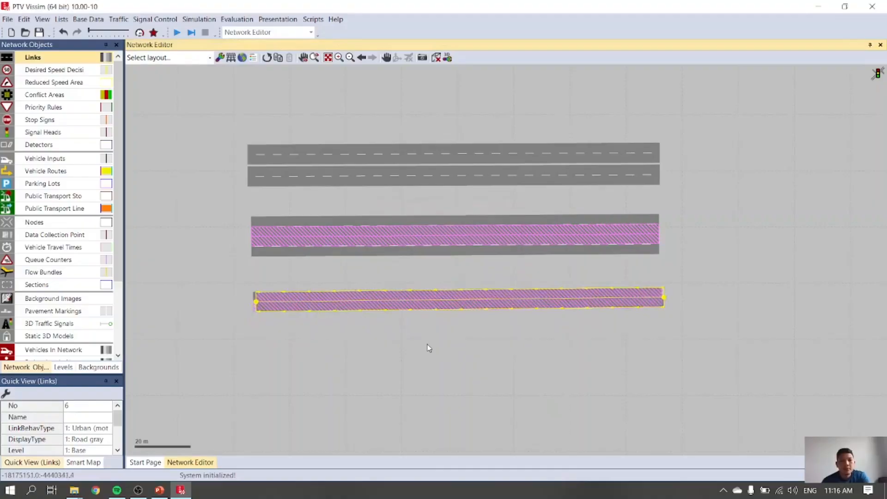
Set the look ahead distance for overtaking in the opposing lane to 50 m on the new opposite-direction link
double_click(448, 306)
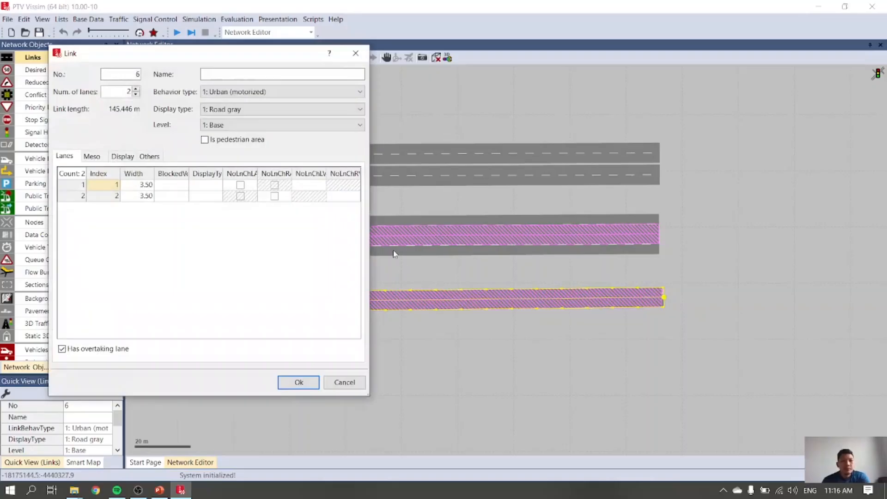
click(92, 157)
click(122, 156)
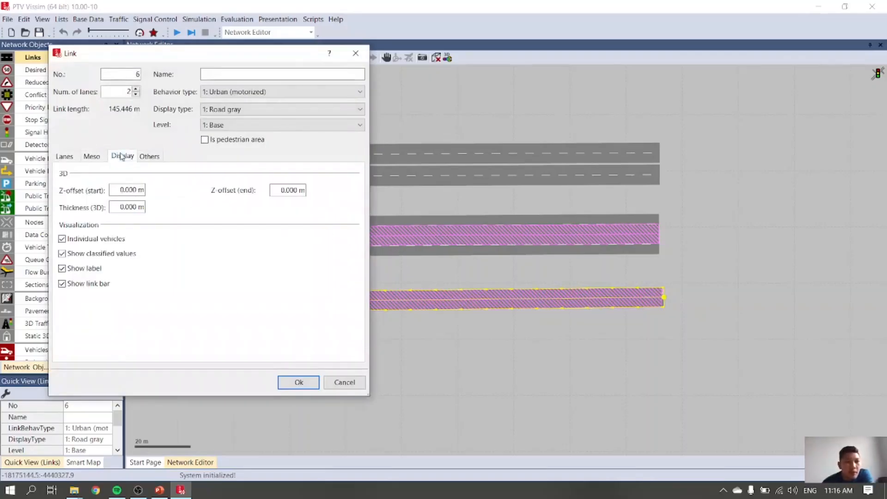
click(147, 157)
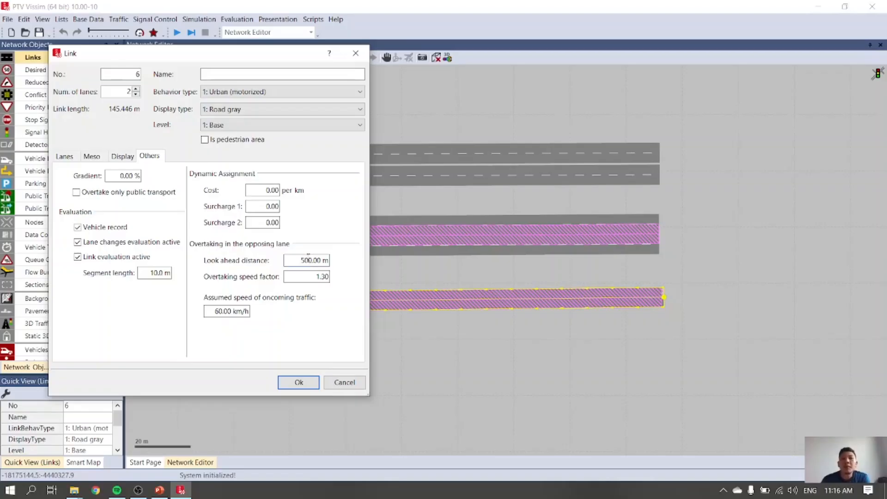
key(BackSpace)
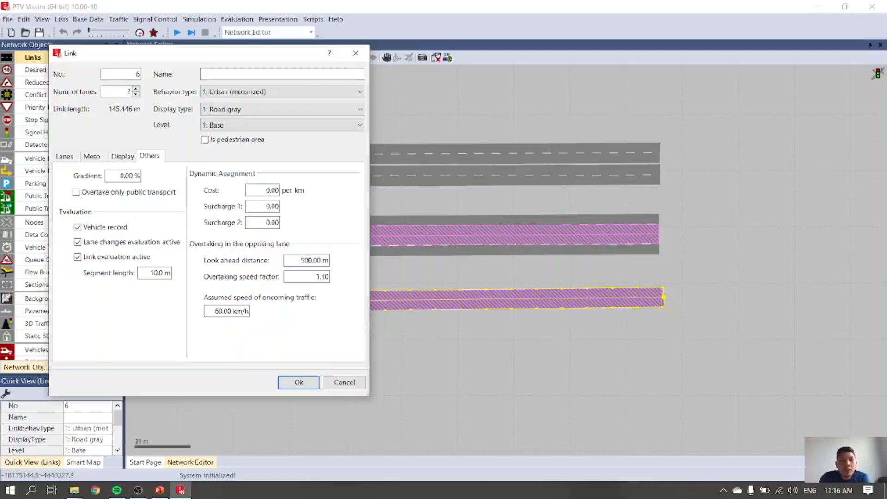
key(BackSpace)
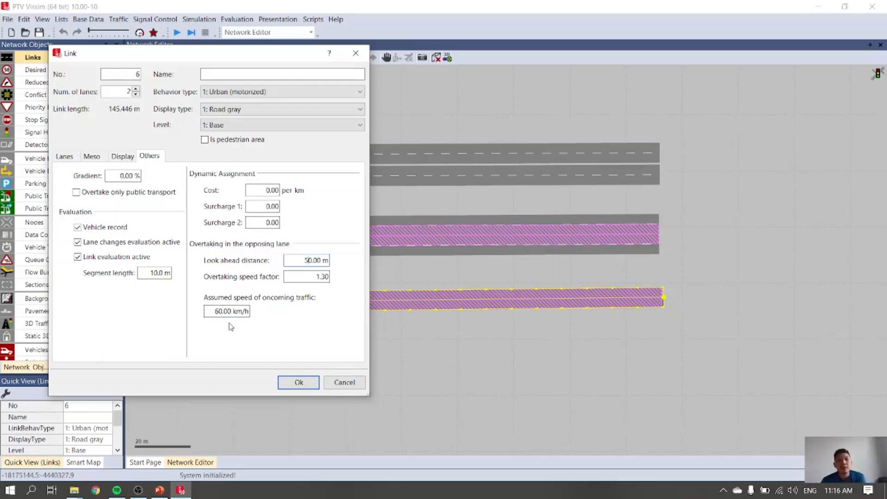
Review the 2/2 UD overtaking diagram in PowerPoint, return to PTV Vissim, and accept the link settings
click(165, 490)
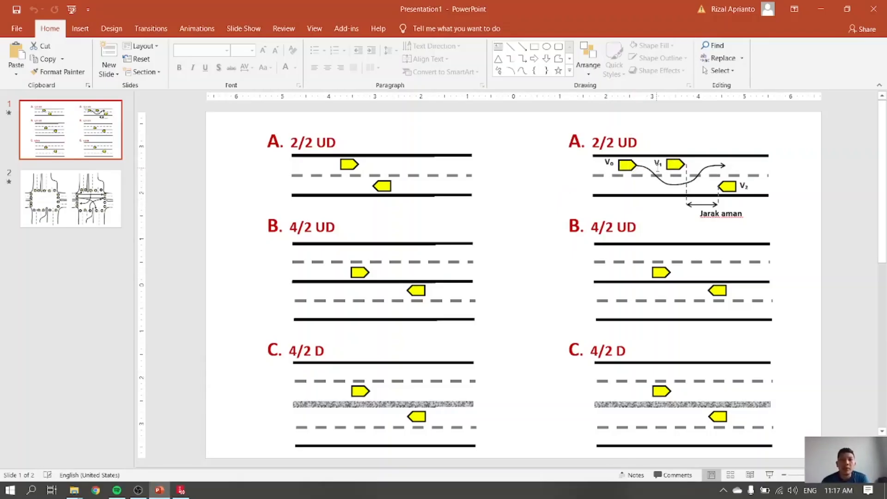
click(138, 492)
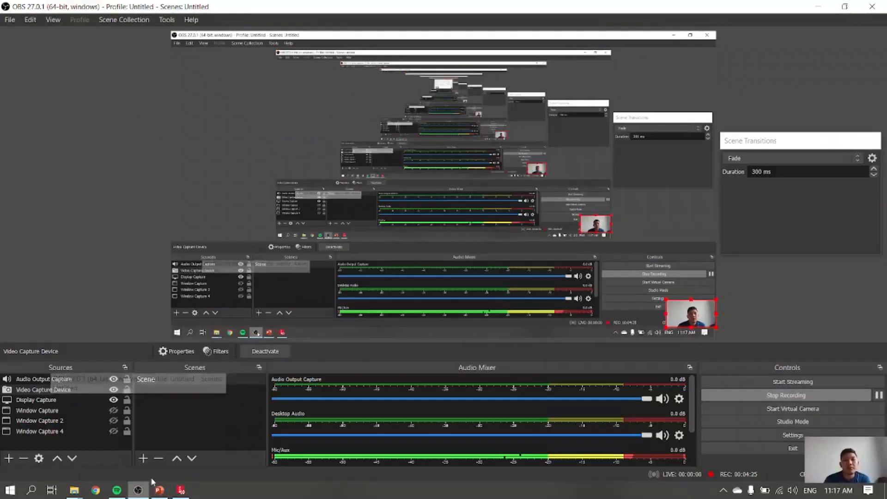
click(181, 490)
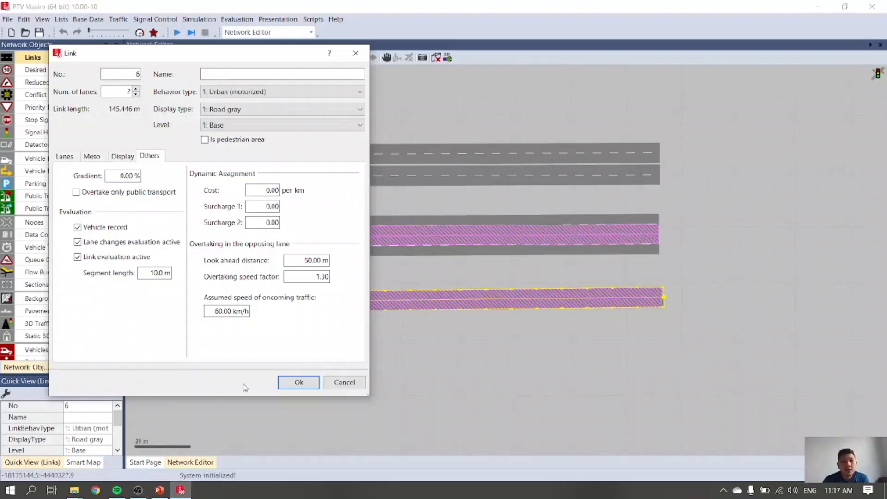
click(297, 383)
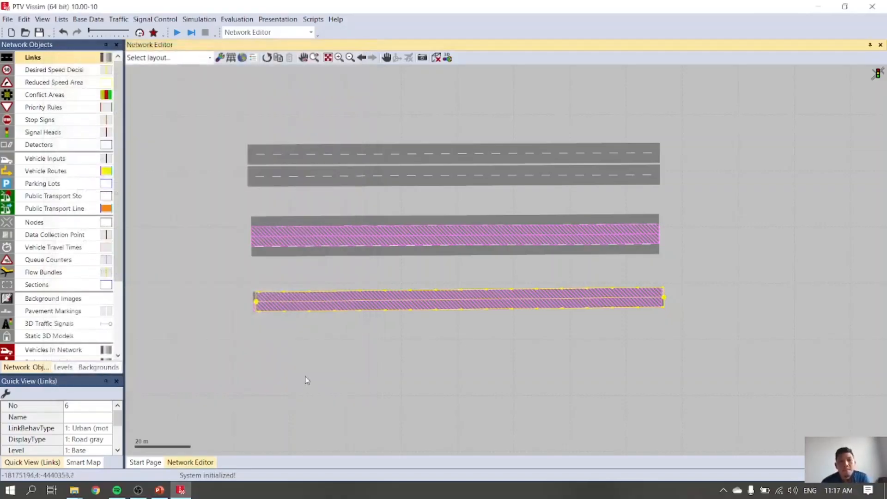
click(329, 344)
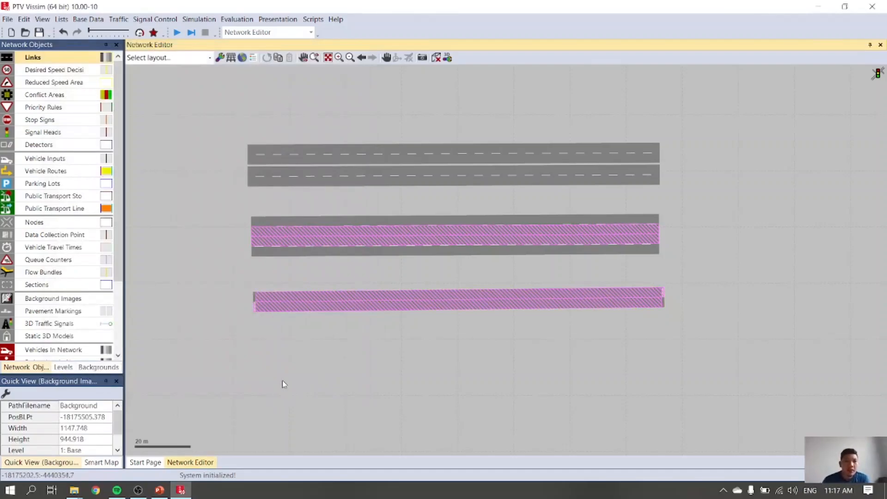
Add a circular link about 136 m long below the lowest road, with 2 lanes and no overtaking lane
right_click(361, 347)
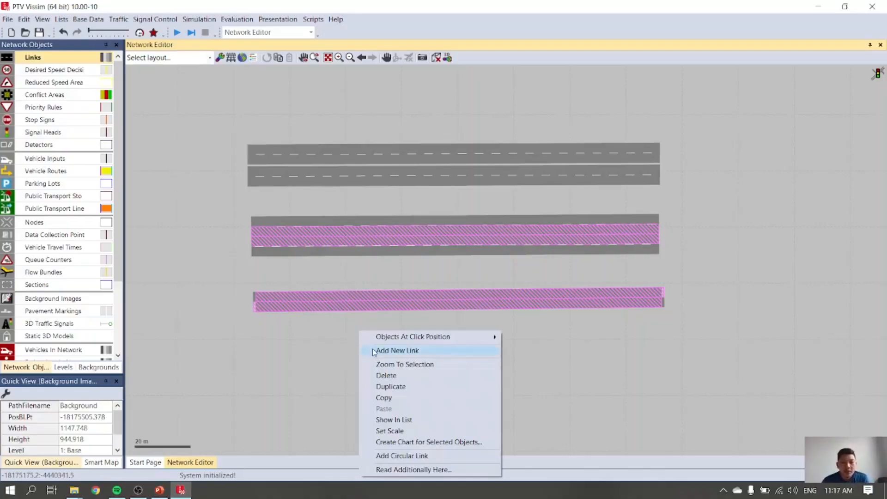
click(323, 350)
right_click(350, 328)
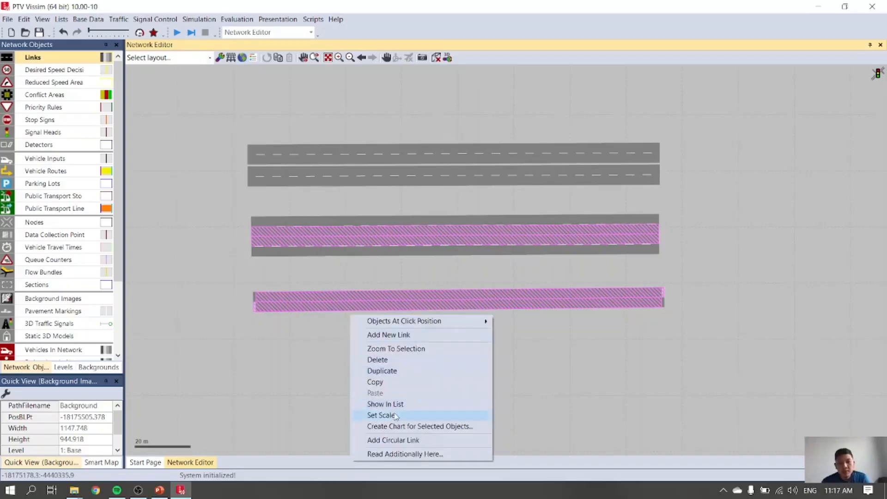
click(397, 440)
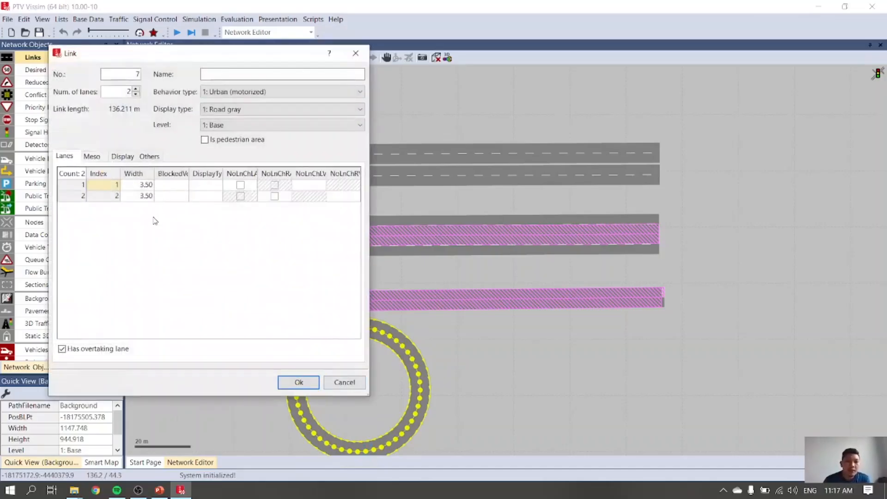
click(62, 350)
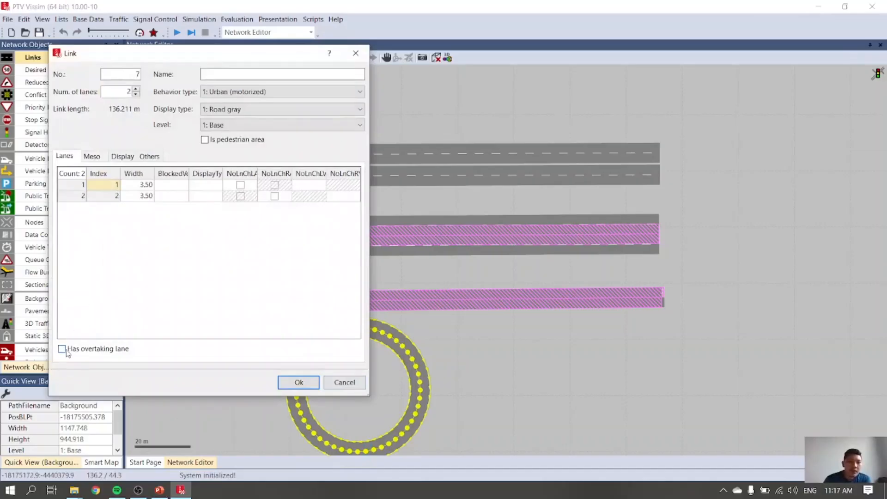
click(297, 382)
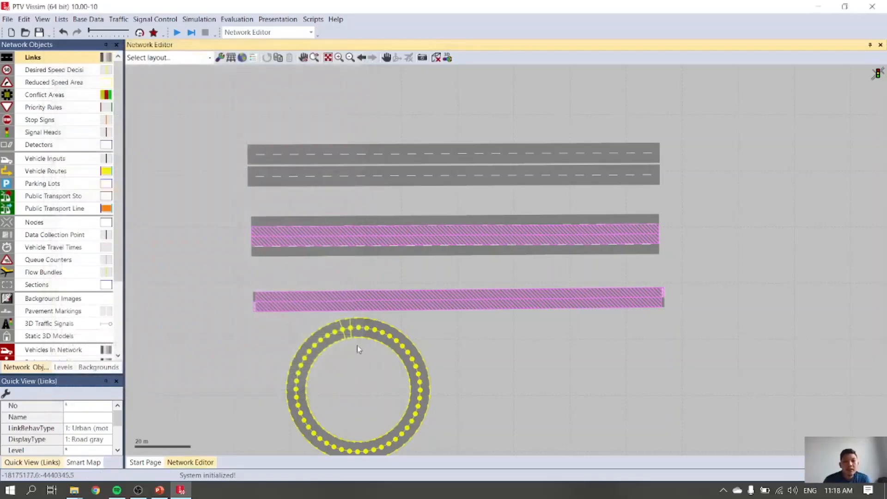
Examine the circular link's spline points and connecting piece in wireframe display, and return to the normal display
scroll(354, 349, up, 2)
scroll(363, 311, up, 2)
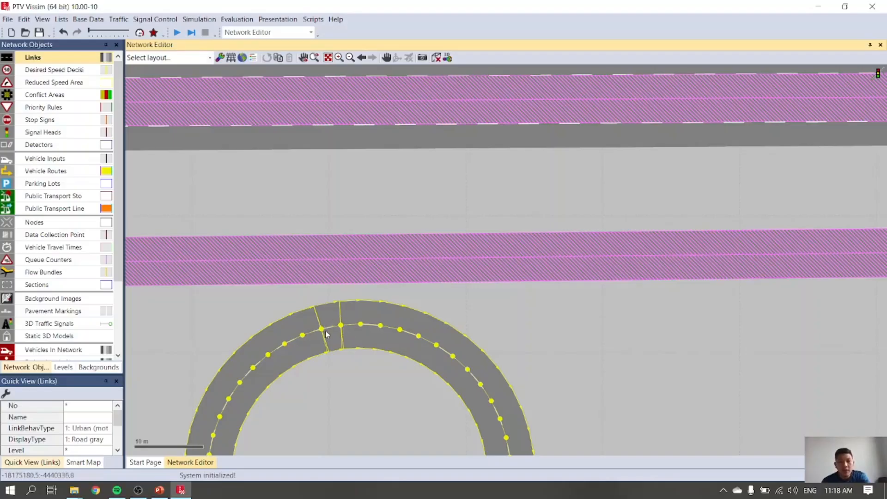
key(ctrl+a)
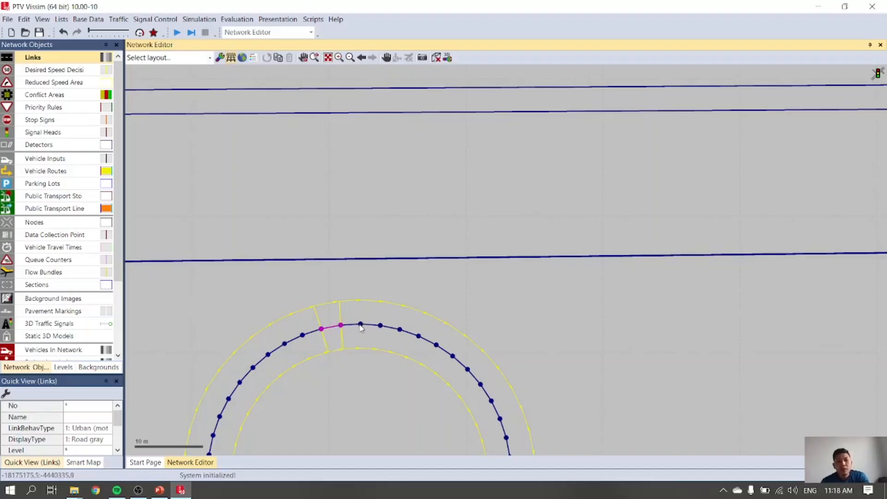
key(ctrl+w)
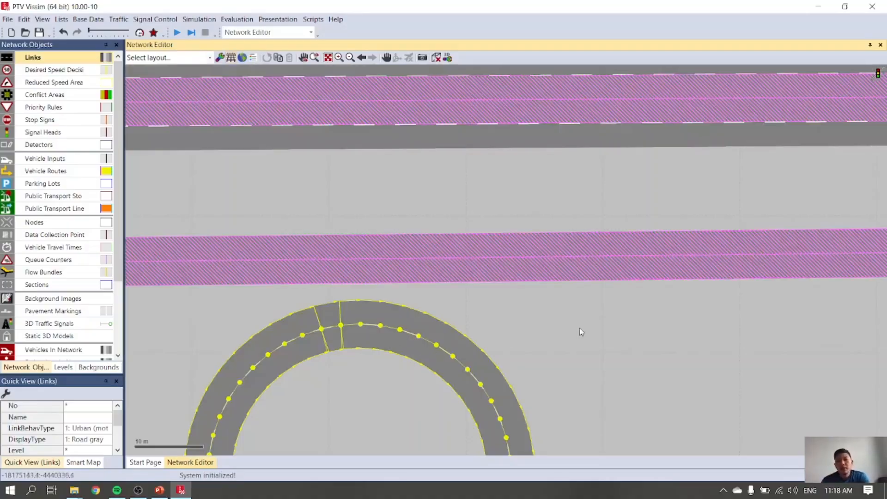
scroll(578, 323, down, 2)
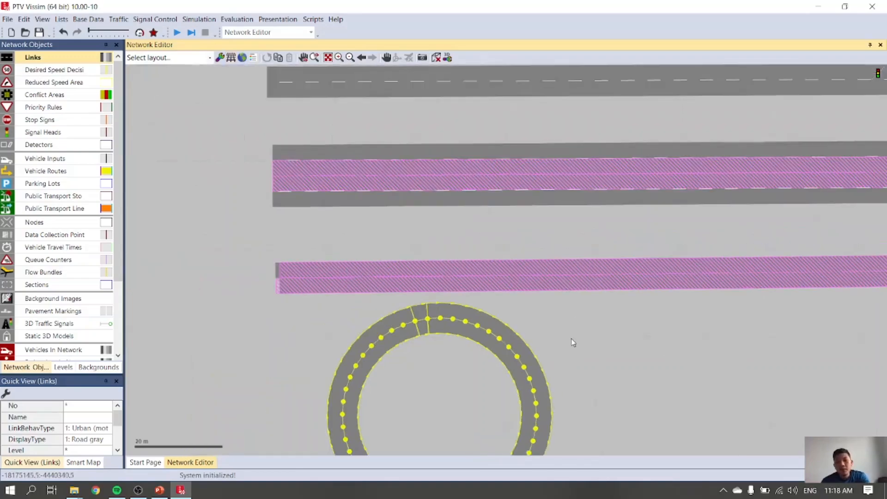
click(387, 58)
drag(519, 303, 485, 180)
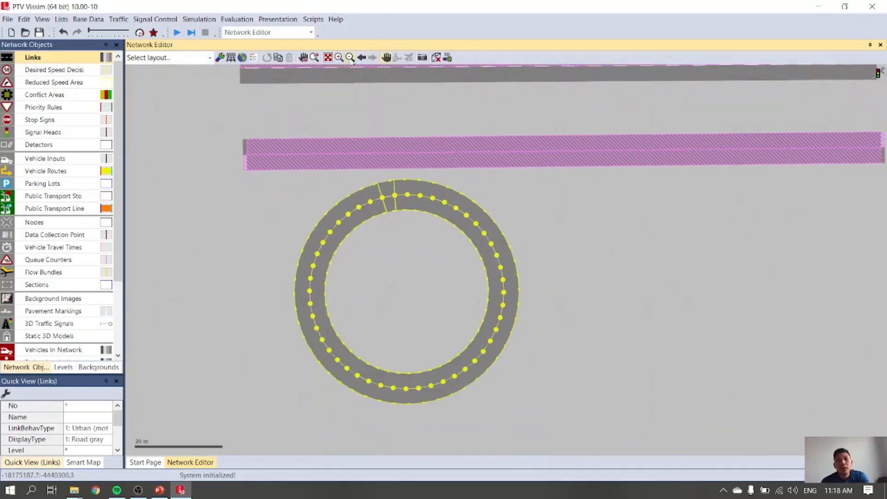
click(387, 59)
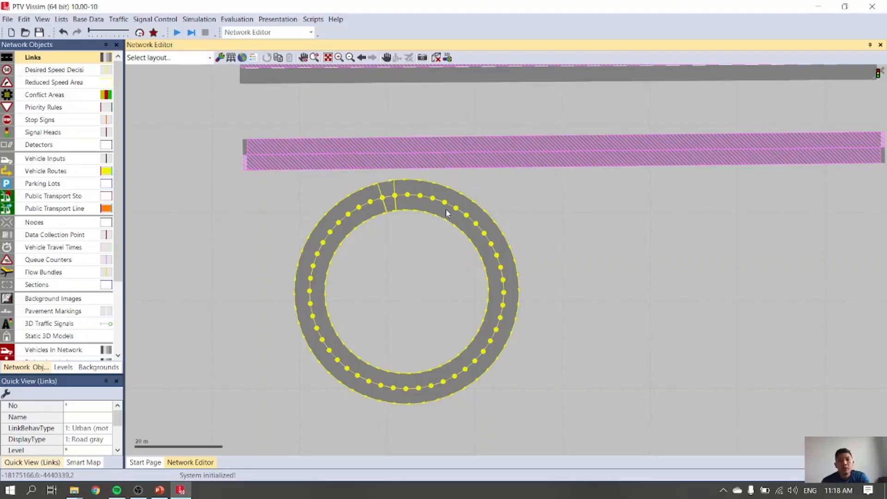
Check the context options of the circular link's spline points beside the connector, comparing wireframe and normal display
scroll(442, 207, up, 2)
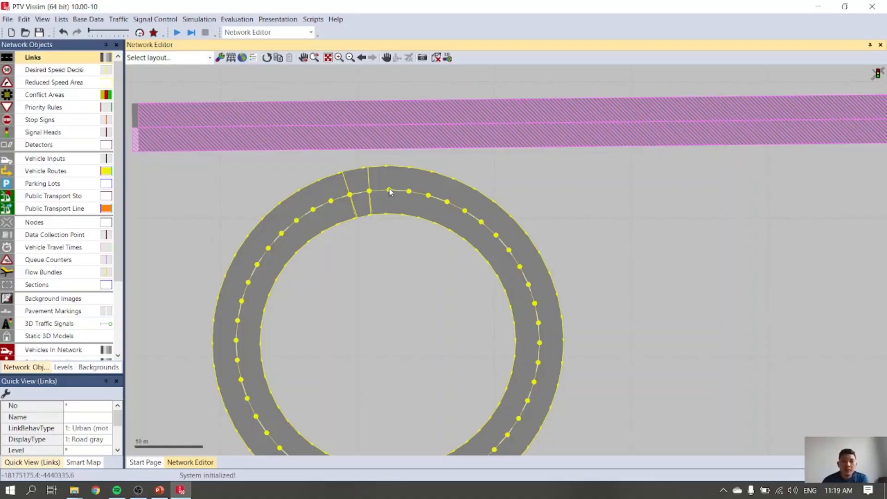
right_click(389, 190)
key(Escape)
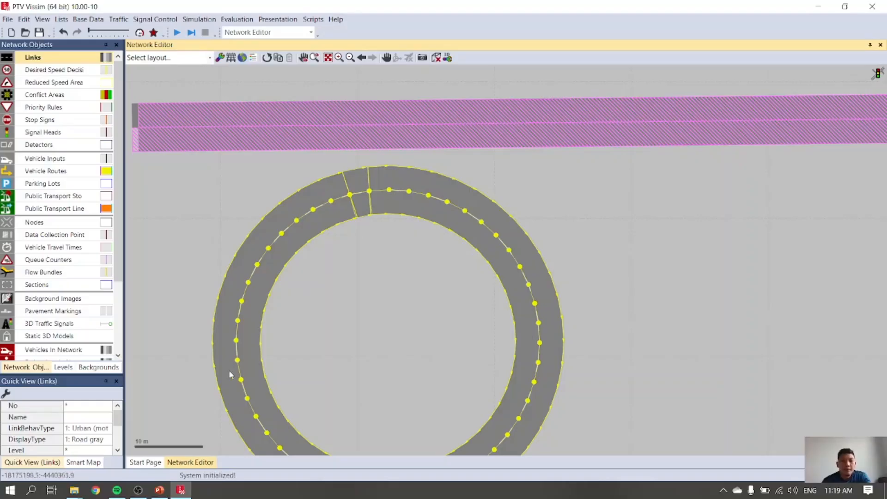
right_click(414, 196)
key(Escape)
key(ctrl+a)
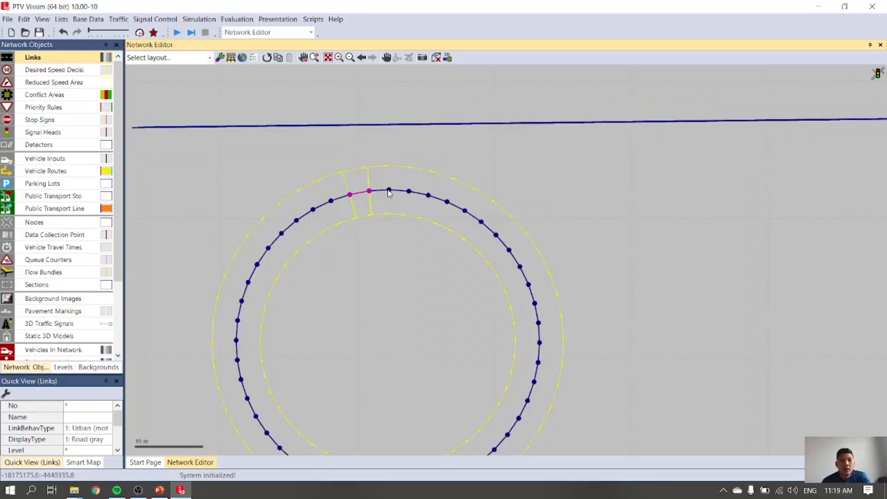
key(ctrl+a)
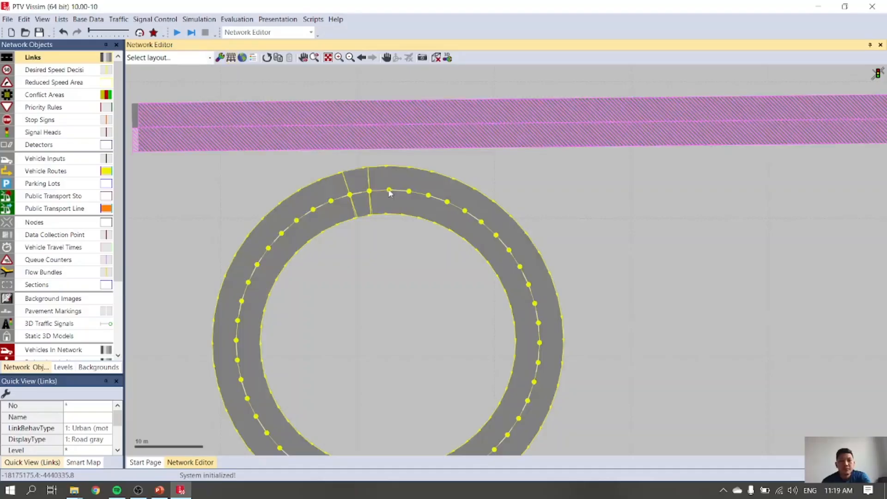
right_click(389, 193)
key(Escape)
click(138, 490)
click(879, 395)
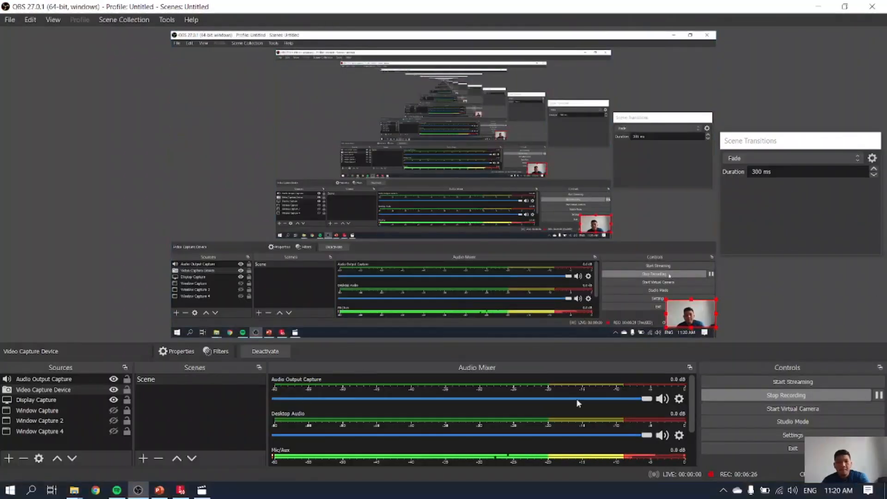
Switch back to PTV Vissim and set the z-offset of the circular link's spline point beside the connector to 1 m
click(179, 492)
click(387, 200)
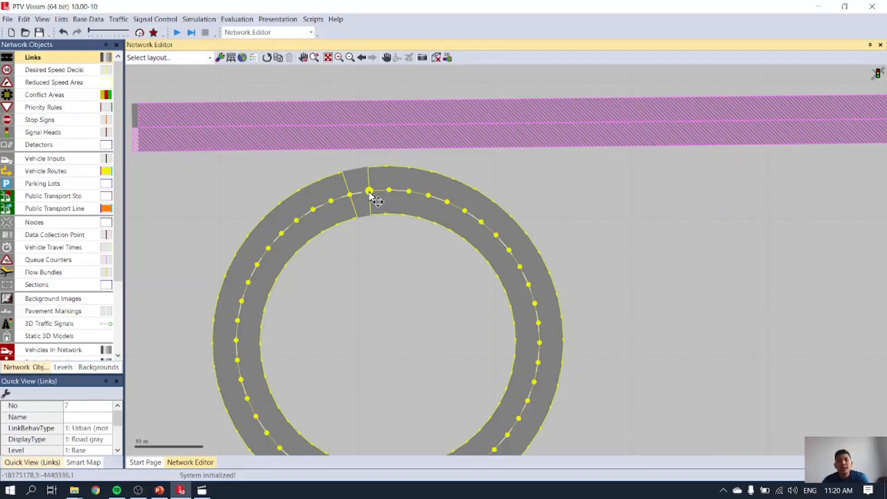
double_click(369, 192)
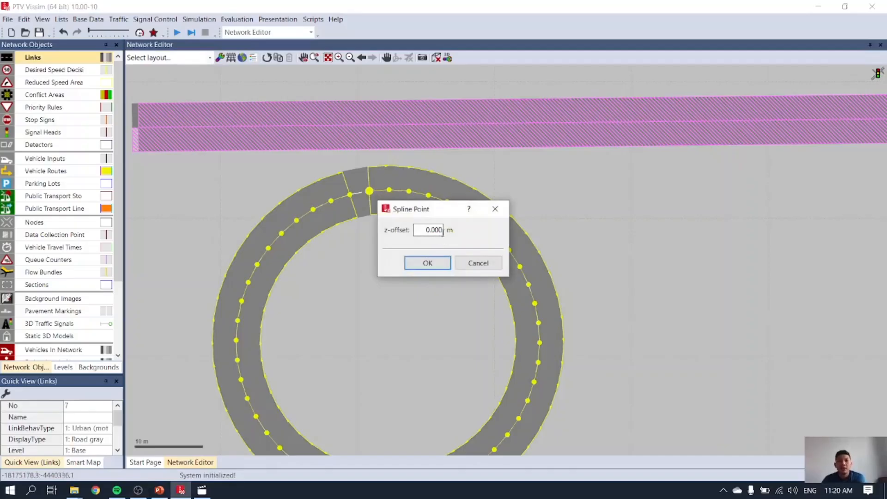
drag(422, 233, 445, 233)
text(1)
click(427, 263)
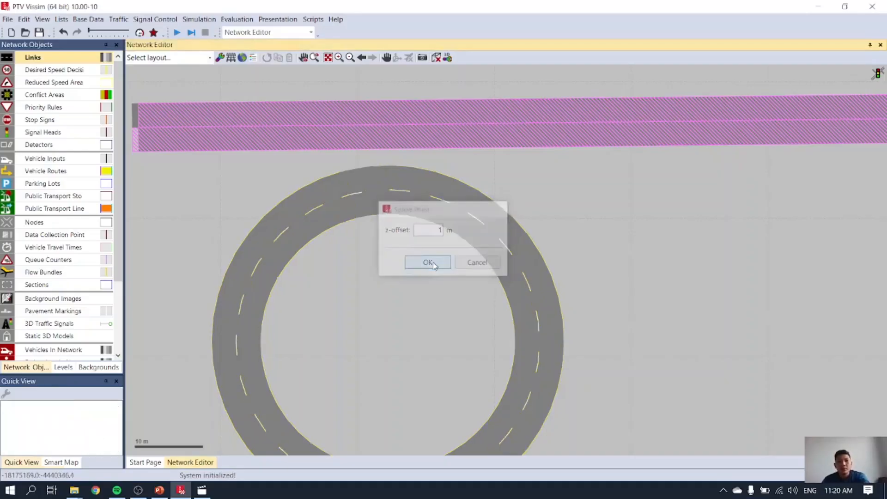
Adjust the z-offsets of the circular link's second and third spline points clockwise from the connector
click(388, 197)
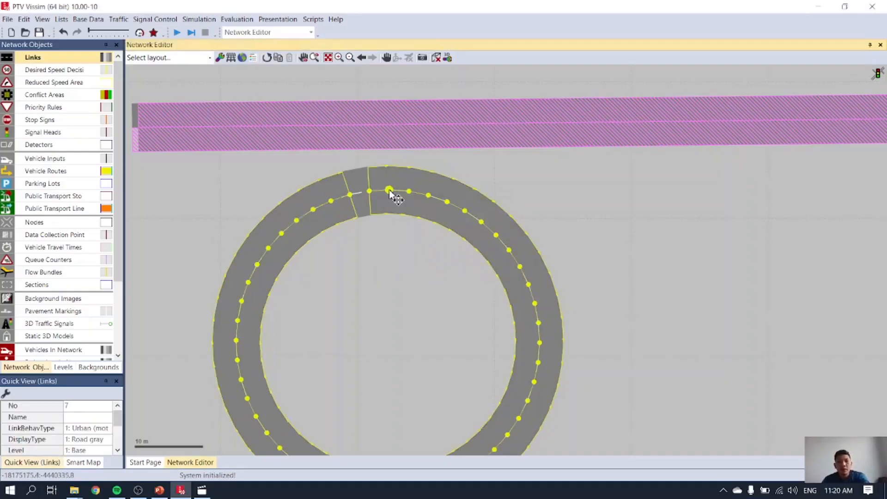
double_click(389, 190)
double_click(427, 227)
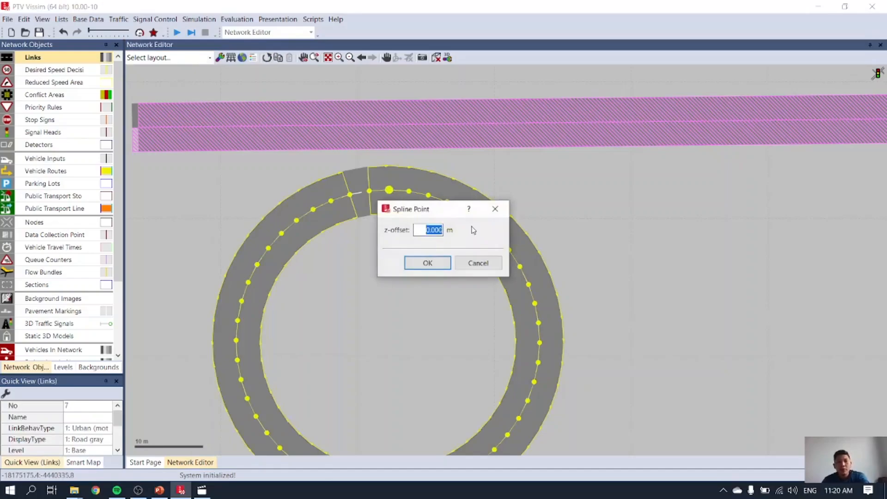
click(427, 262)
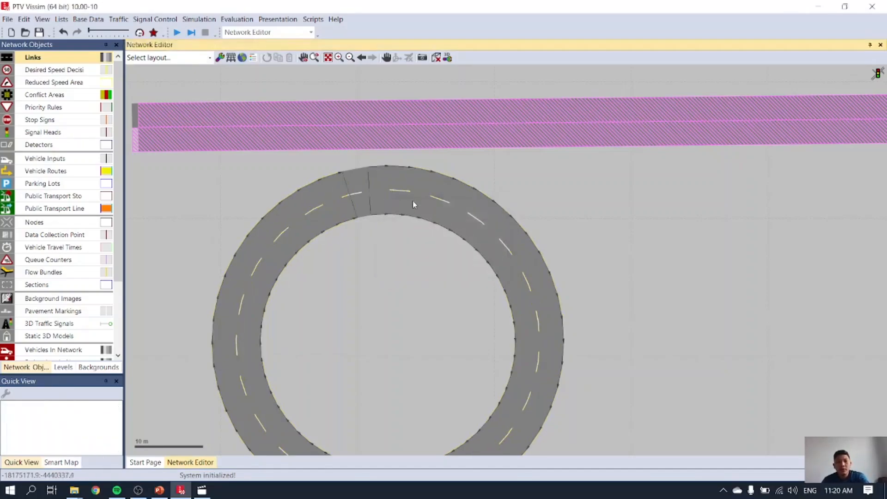
double_click(412, 201)
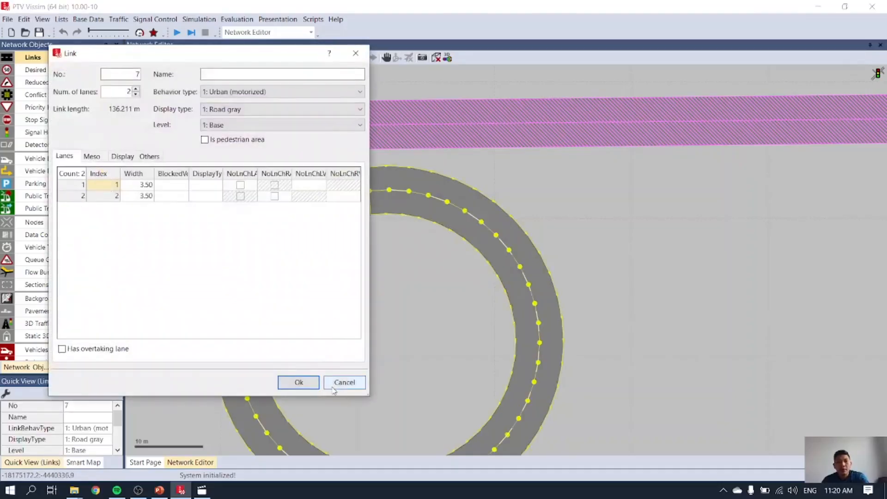
click(340, 377)
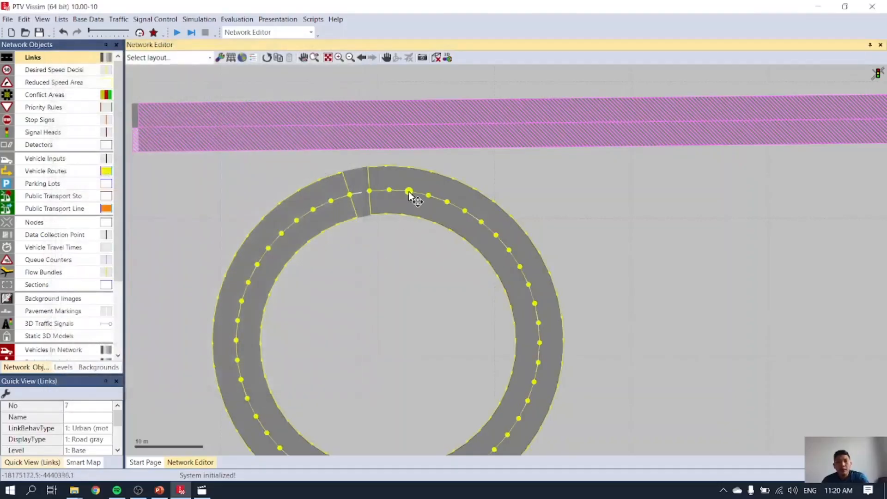
double_click(410, 191)
text(5)
click(427, 262)
Set the z-offsets of the circular link's fourth and fifth spline points clockwise from the connector to 4 m and 5 m
click(427, 209)
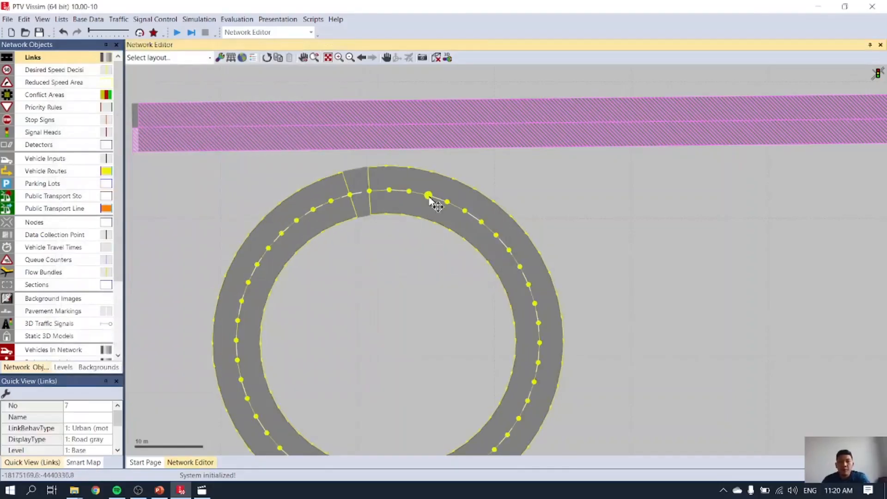
double_click(428, 194)
drag(424, 233, 457, 233)
text(4)
click(427, 262)
click(448, 206)
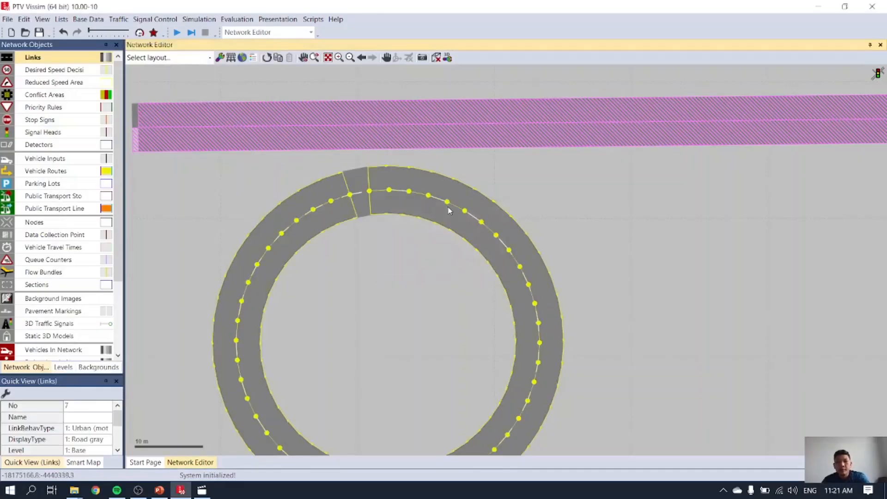
double_click(447, 200)
drag(427, 234, 445, 230)
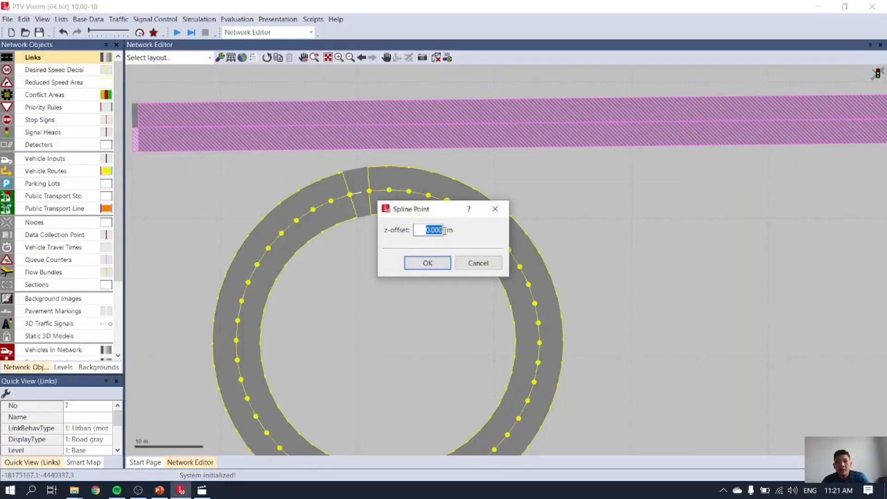
text(5)
click(434, 264)
Set the z-offsets of the circular link's sixth and seventh spline points clockwise from the connector to 5 m each
click(459, 206)
double_click(464, 211)
drag(425, 230, 463, 227)
text(5)
click(427, 262)
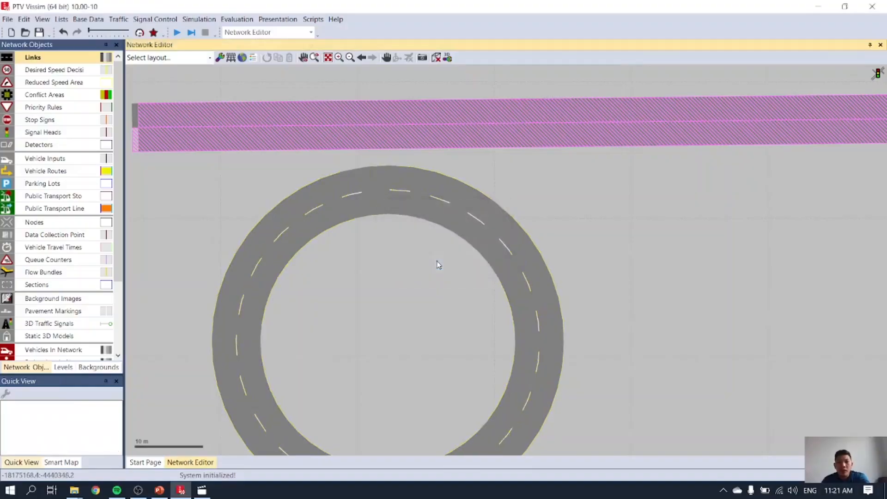
click(480, 214)
double_click(482, 222)
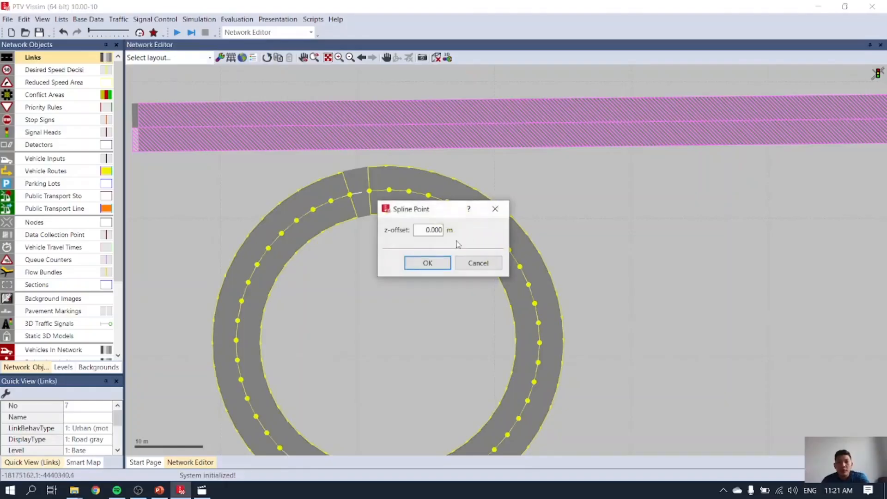
drag(427, 229, 446, 232)
text(5)
click(428, 262)
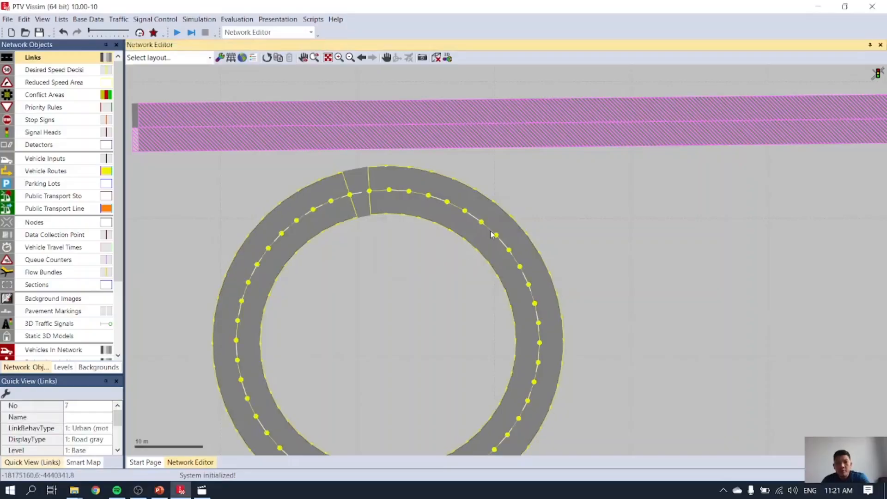
Set the z-offset of the circular link's eighth spline point clockwise from the connector to 4 m
double_click(497, 236)
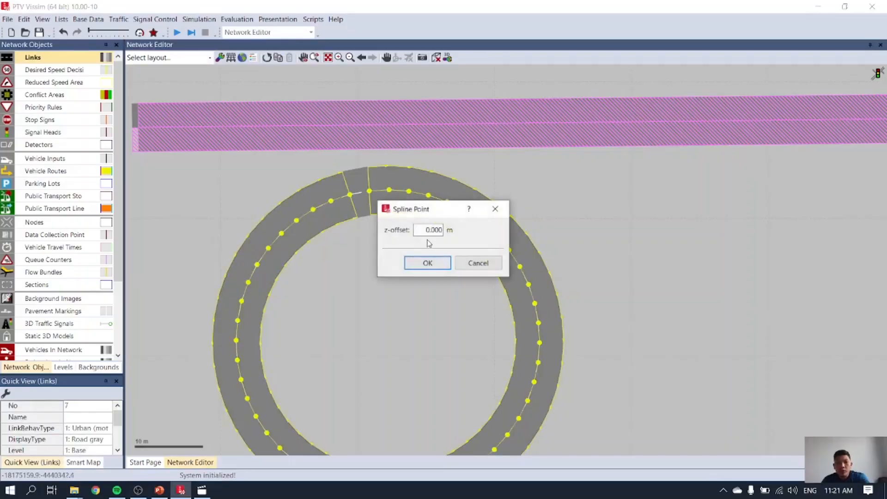
drag(424, 229, 470, 229)
text(5)
click(437, 263)
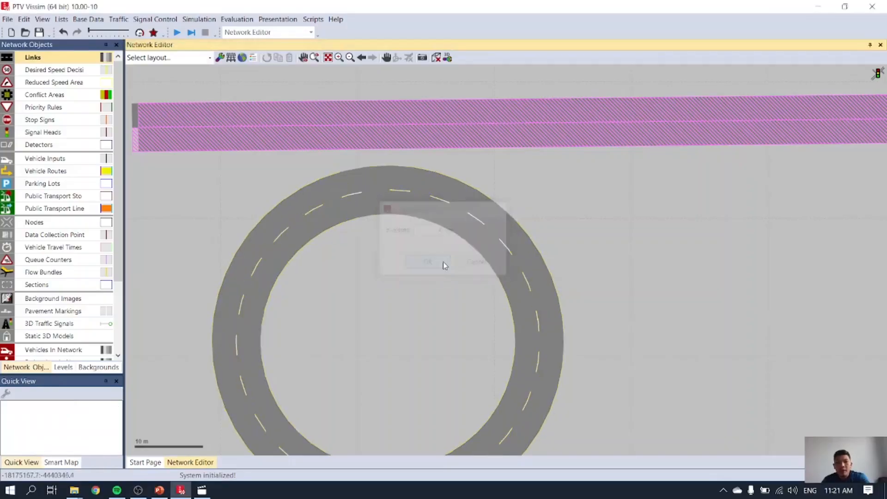
Check the z-offsets of the circular link's seventh and eighth spline points without changing them
click(495, 237)
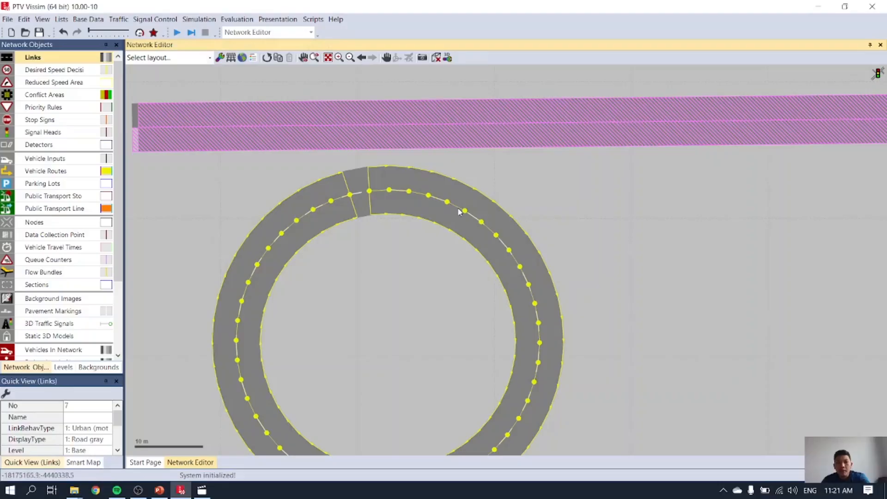
double_click(481, 221)
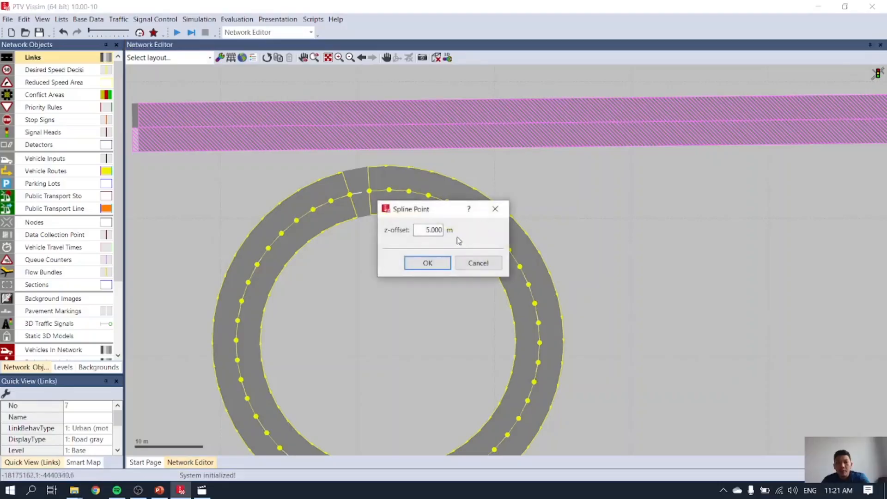
click(476, 263)
click(482, 228)
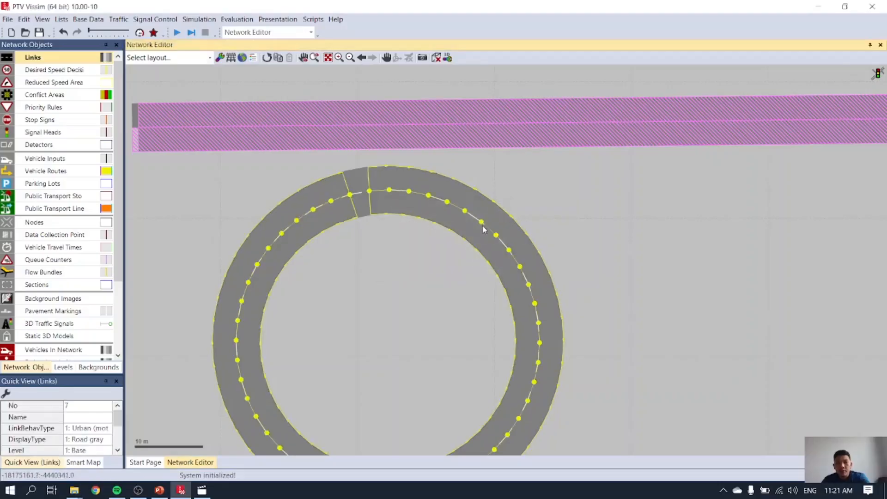
double_click(496, 235)
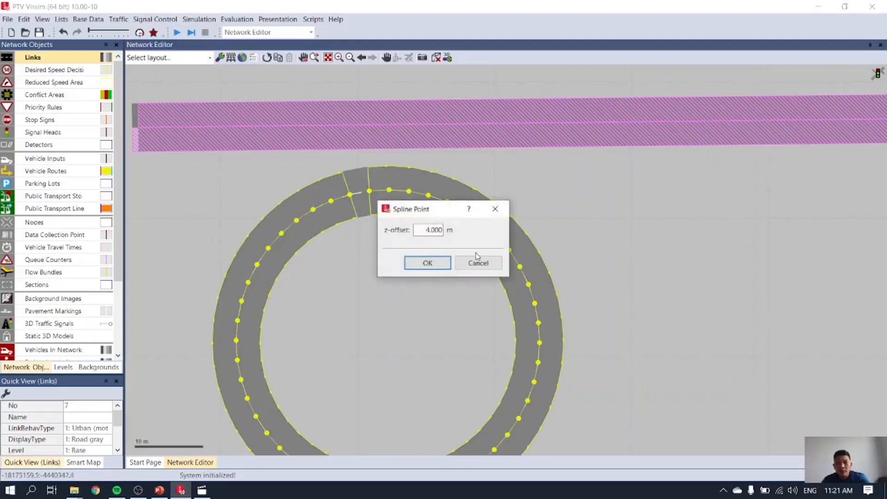
click(473, 264)
Adjust the z-offset of the circular link's ninth spline point clockwise from the connector and recheck the entry
click(503, 247)
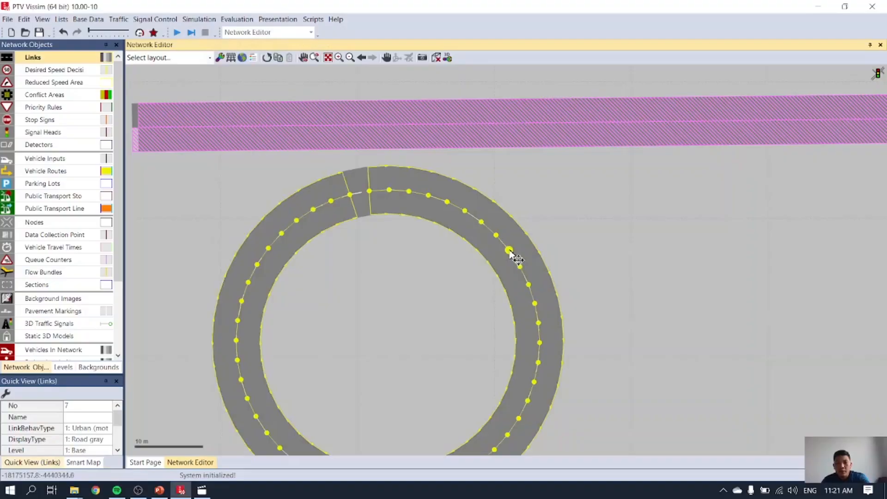
double_click(511, 250)
drag(425, 230, 452, 228)
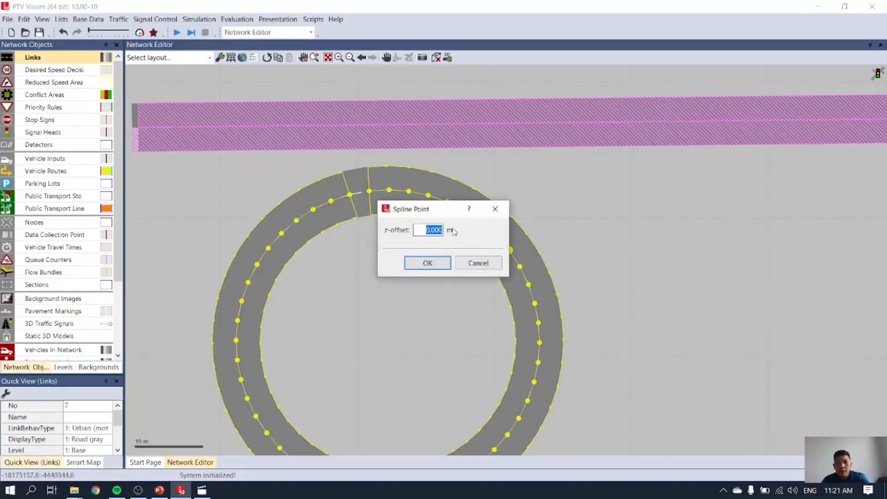
click(437, 264)
click(508, 259)
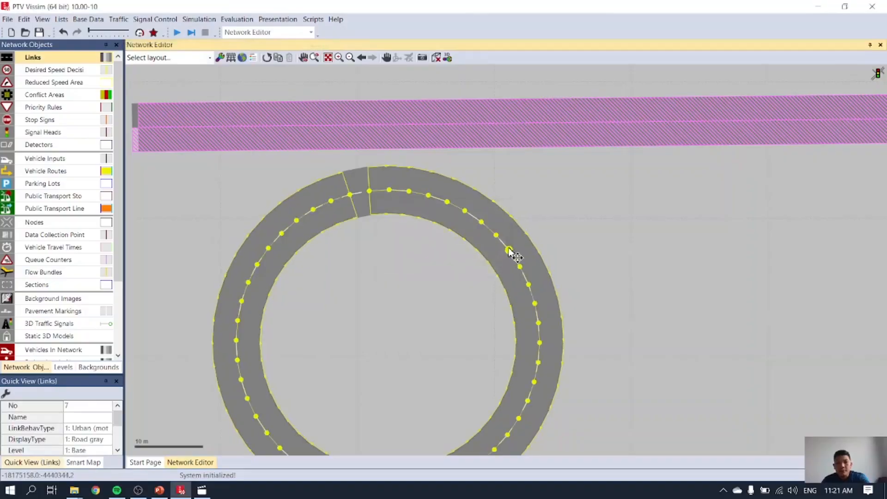
double_click(508, 250)
click(477, 262)
Set the z-offset of the circular link's tenth spline point clockwise from the connector to 2 m and recheck the entry
click(517, 265)
double_click(520, 267)
drag(425, 230, 456, 233)
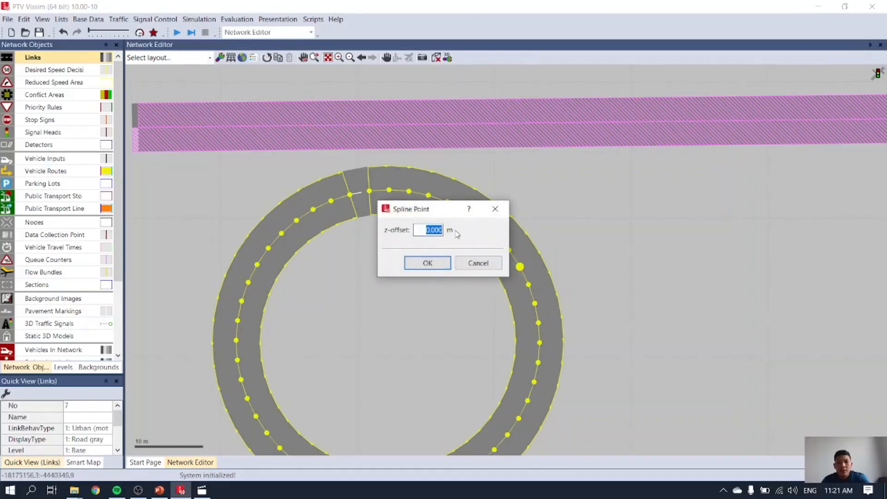
click(428, 261)
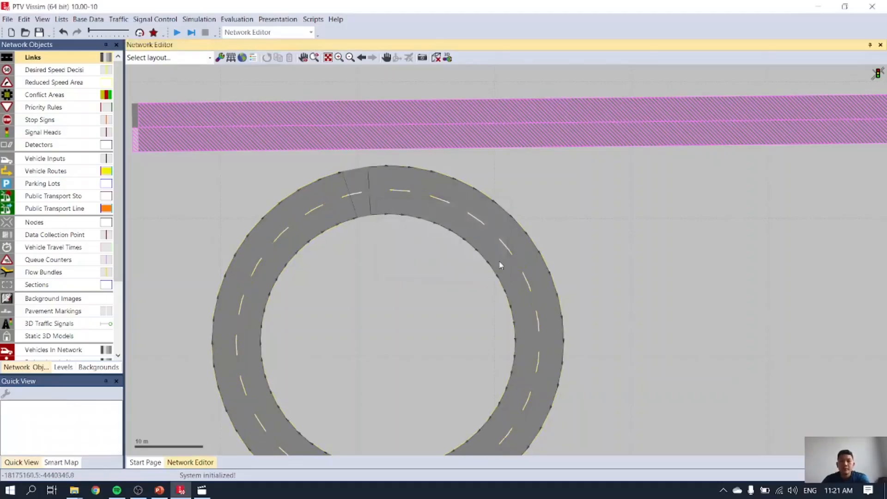
click(511, 255)
double_click(515, 273)
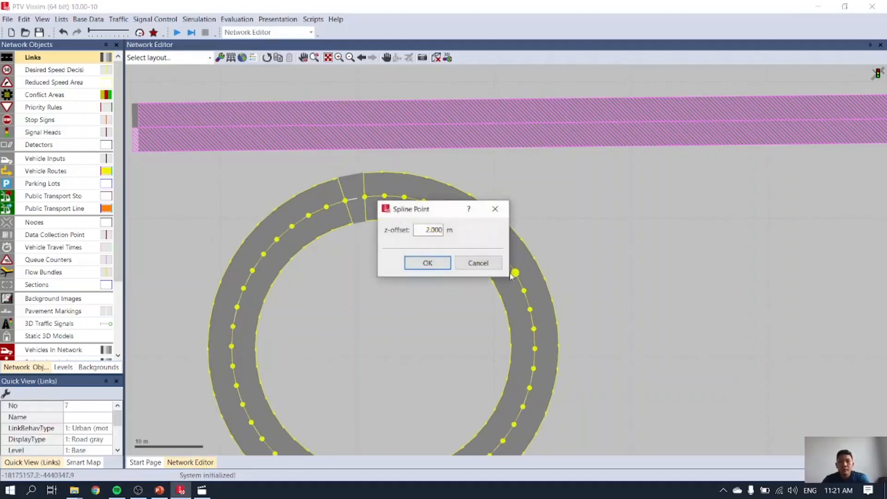
click(476, 262)
Adjust the z-offset of the circular link's eleventh spline point clockwise from the connector
click(524, 294)
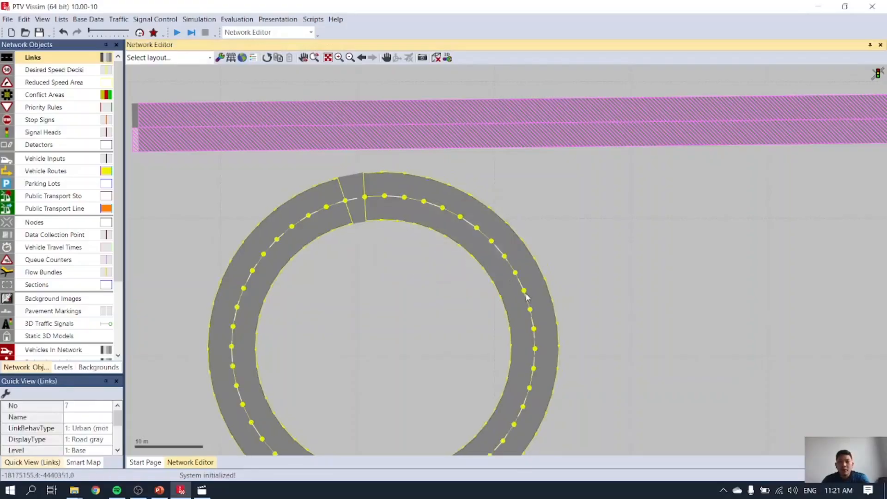
double_click(524, 291)
double_click(425, 230)
text(4)
click(433, 262)
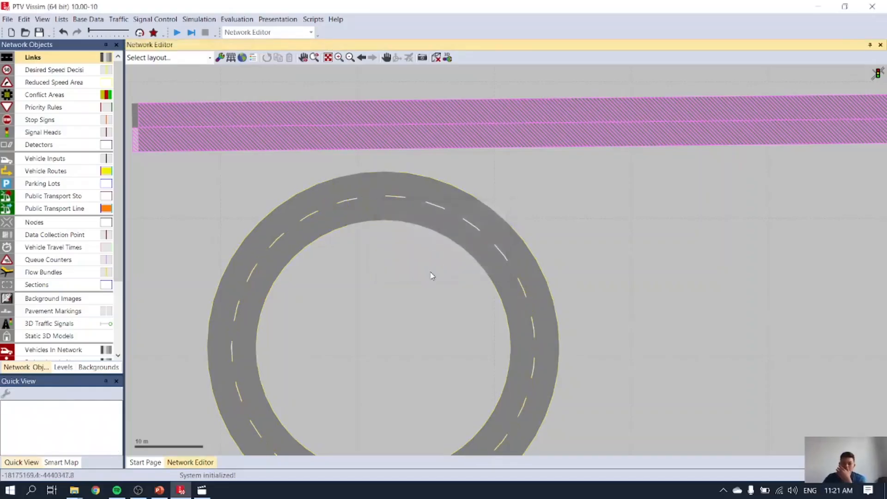
Display the network in 3D and inspect the circular link's raised section from a low viewing angle
click(436, 58)
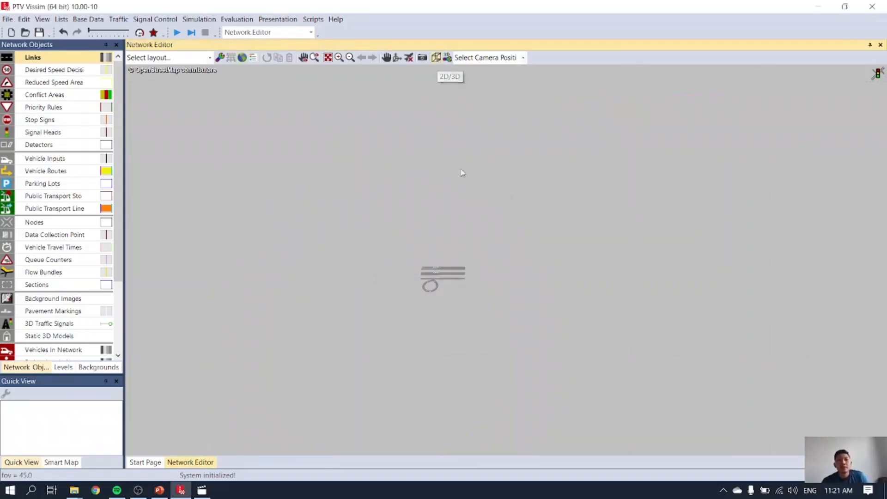
scroll(426, 290, up, 5)
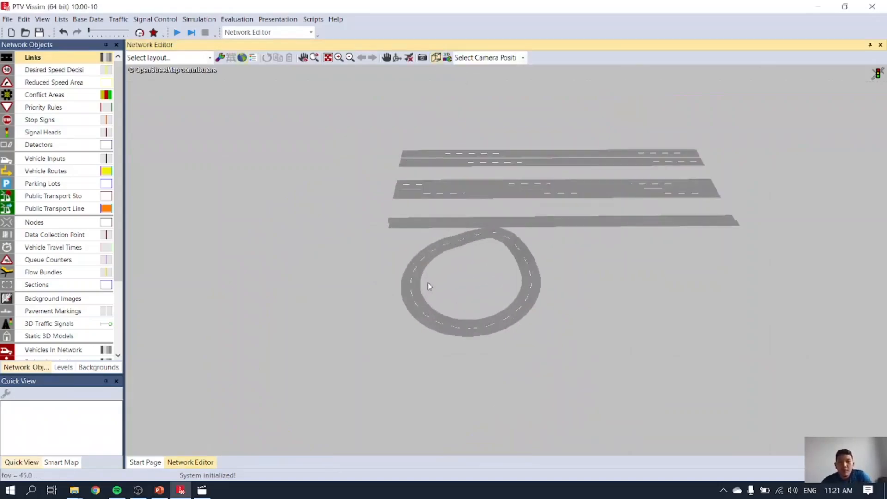
click(397, 58)
drag(600, 295, 633, 330)
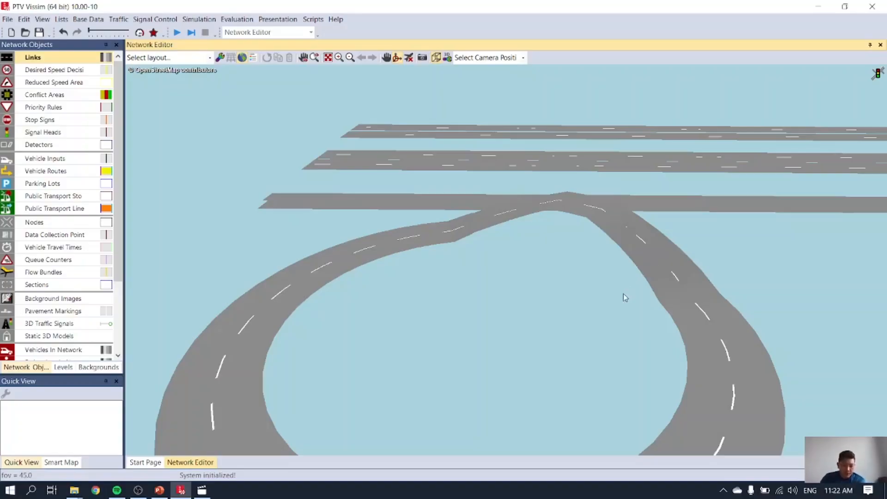
Return to the 2D display, review the three roads and the circular link, and show the entire network
click(436, 58)
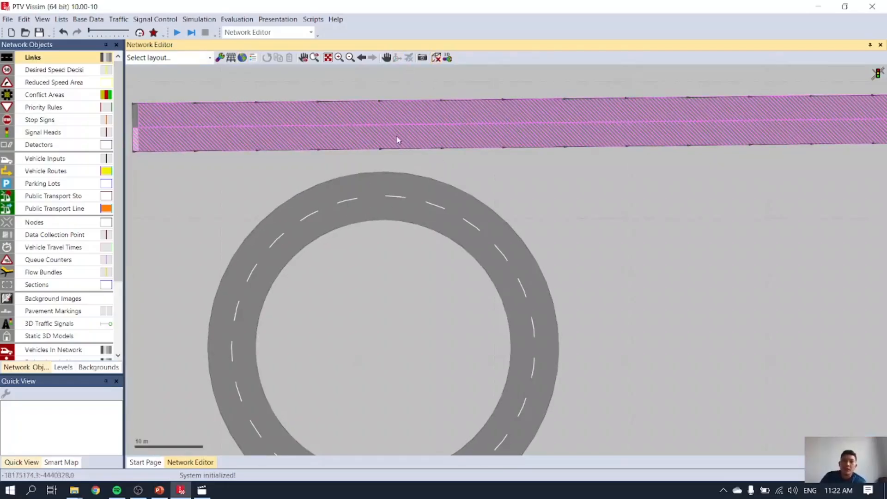
scroll(384, 189, down, 3)
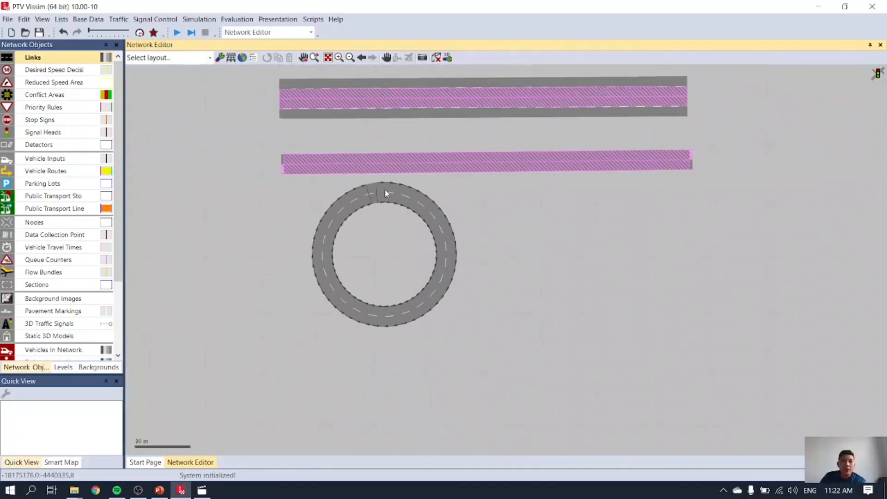
scroll(384, 189, down, 2)
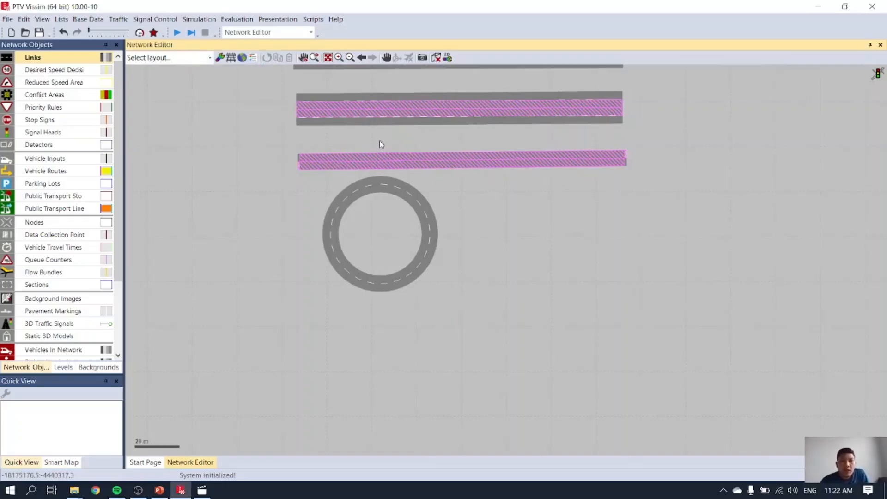
click(386, 58)
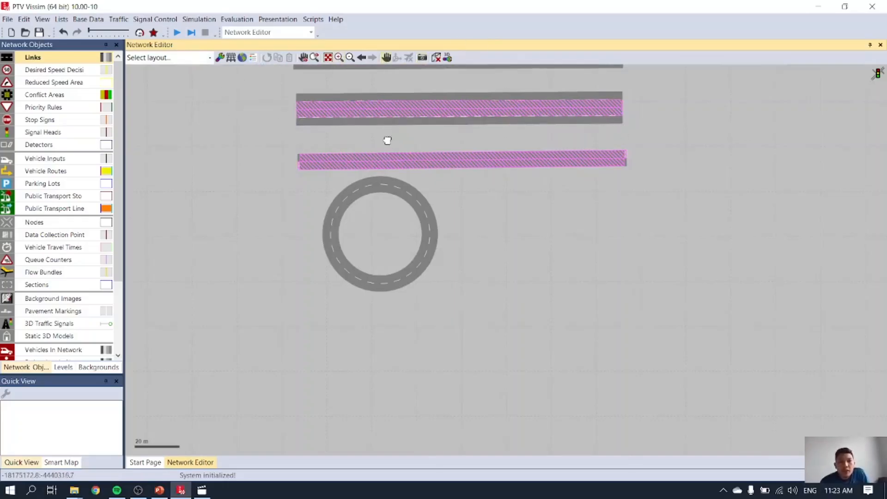
drag(387, 139, 386, 218)
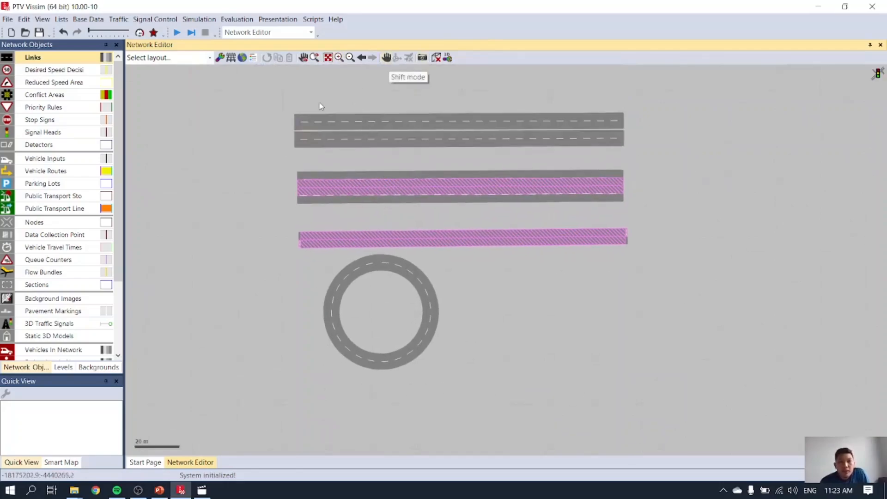
click(292, 109)
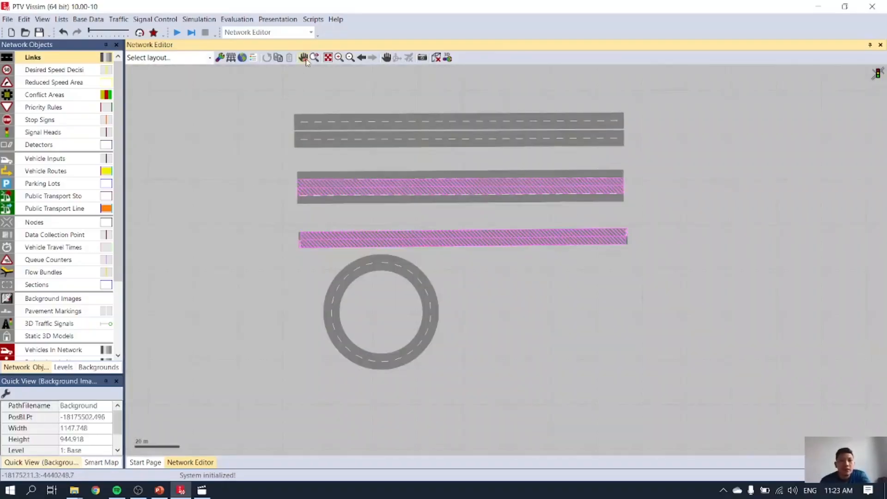
click(328, 57)
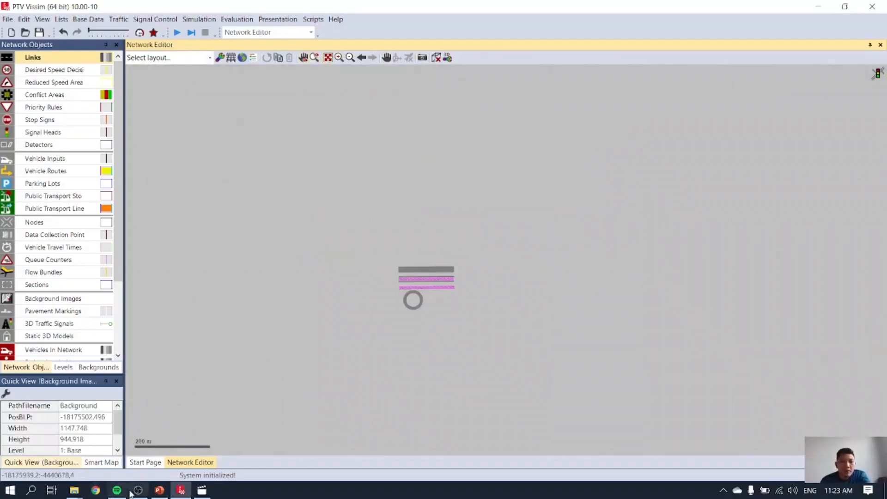
scroll(465, 325, up, 3)
scroll(440, 314, up, 2)
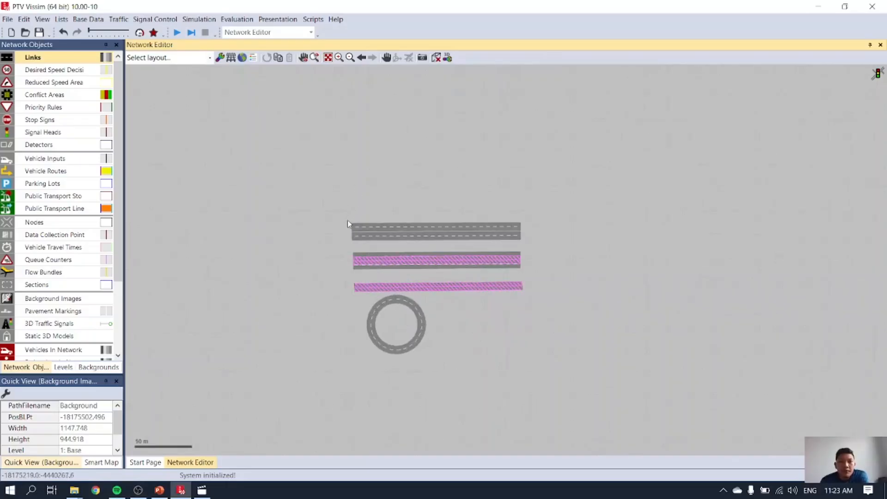
drag(350, 222, 340, 216)
click(138, 490)
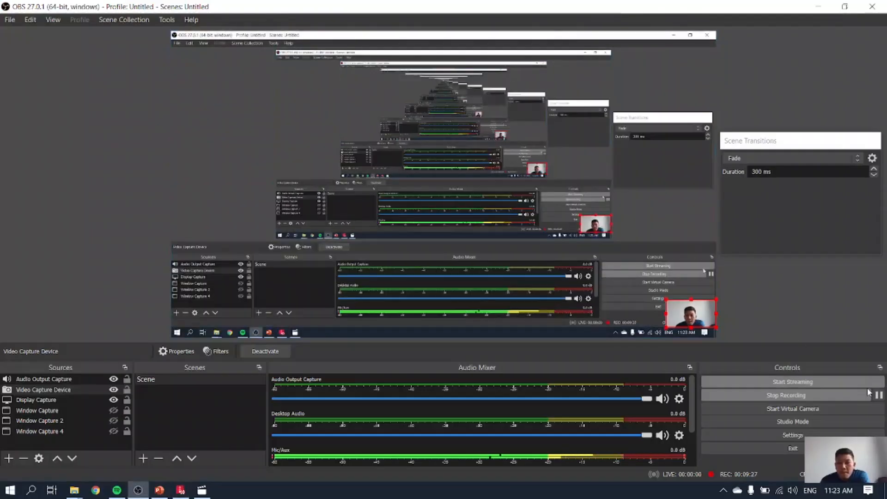
click(180, 490)
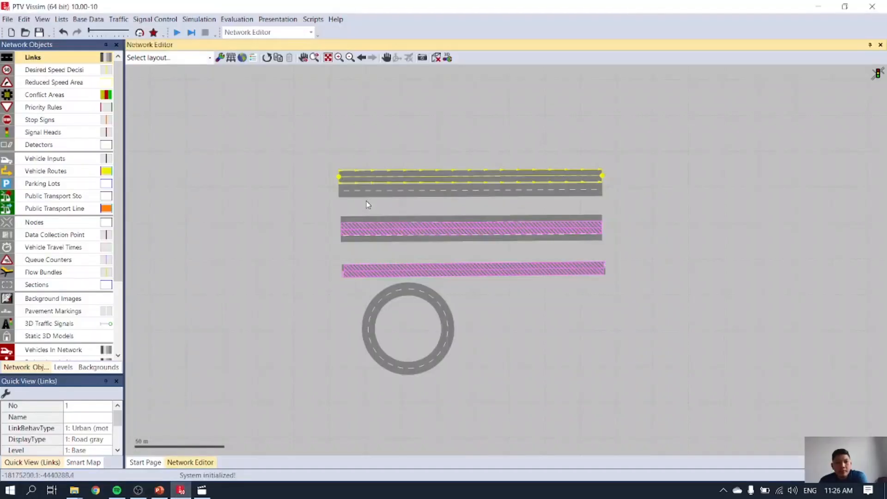
Delete all links of the three straight roads, including those with overtaking lanes
key(Delete)
click(384, 190)
drag(384, 190, 385, 239)
click(385, 239)
key(Delete)
click(386, 272)
key(Delete)
click(388, 275)
key(Delete)
Delete the circular link and accept the deletion of its dependent connector
click(392, 294)
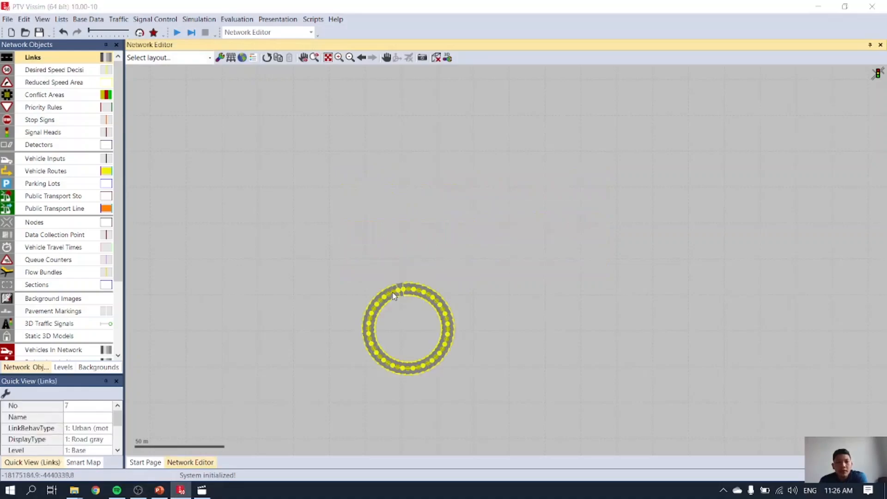
key(Delete)
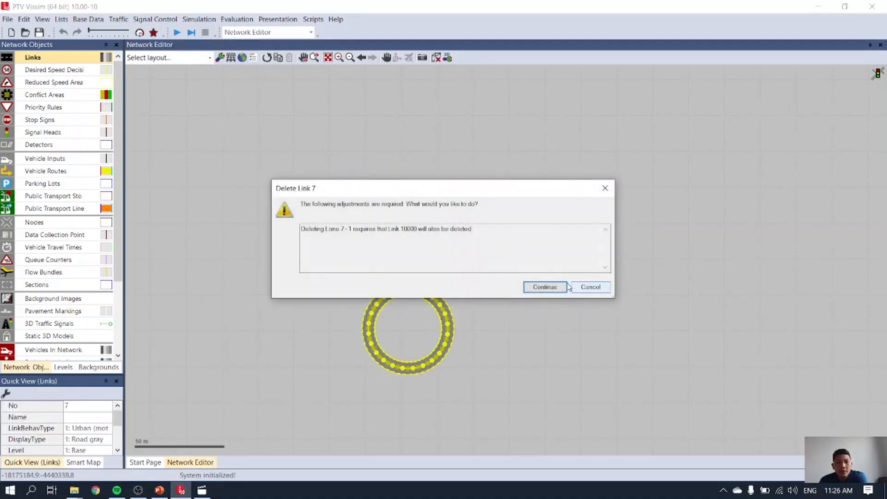
click(549, 287)
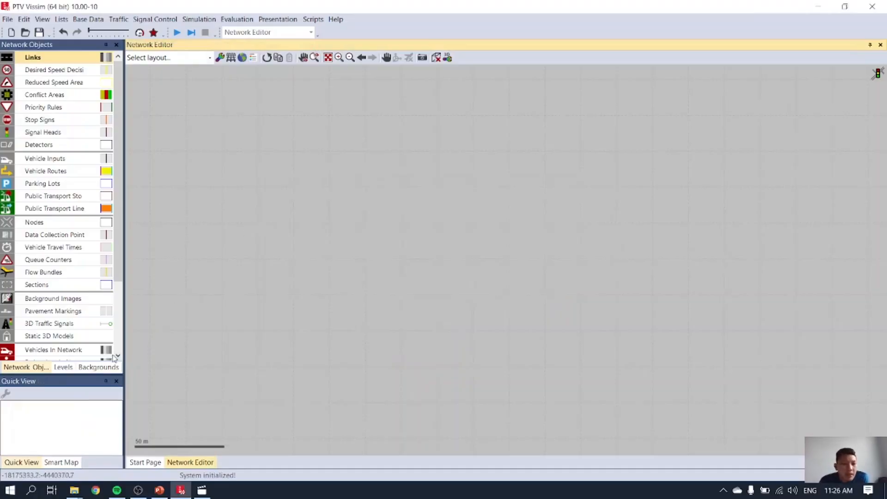
Display the existing background map at its full extent and hide it again
click(98, 367)
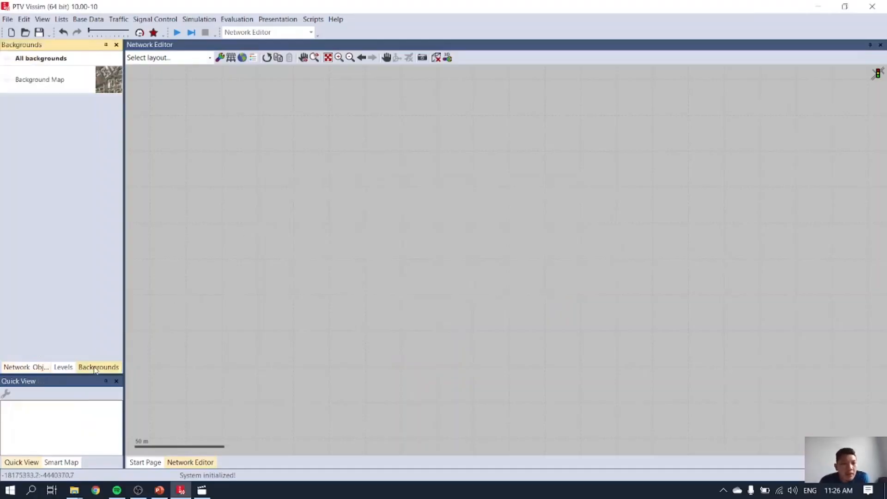
click(9, 82)
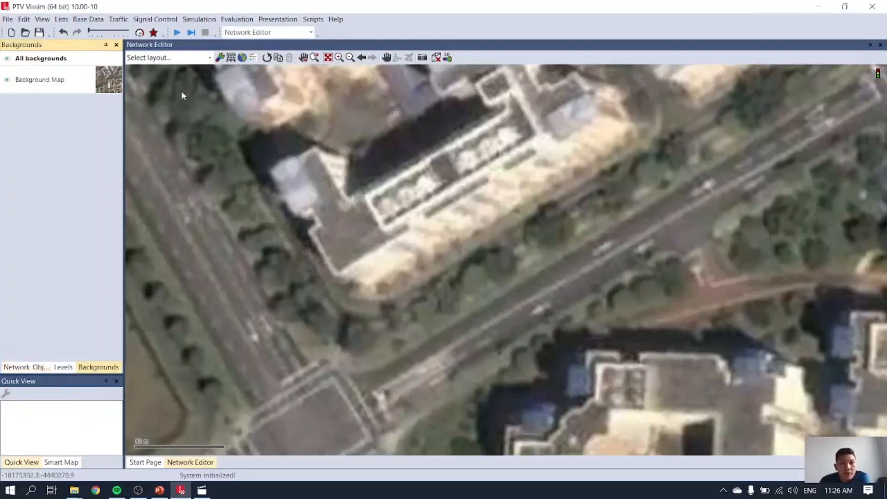
click(328, 57)
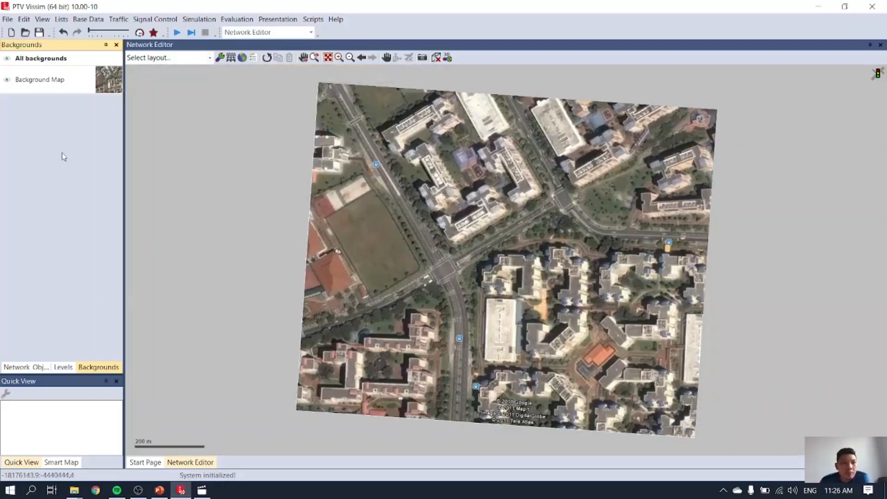
click(26, 367)
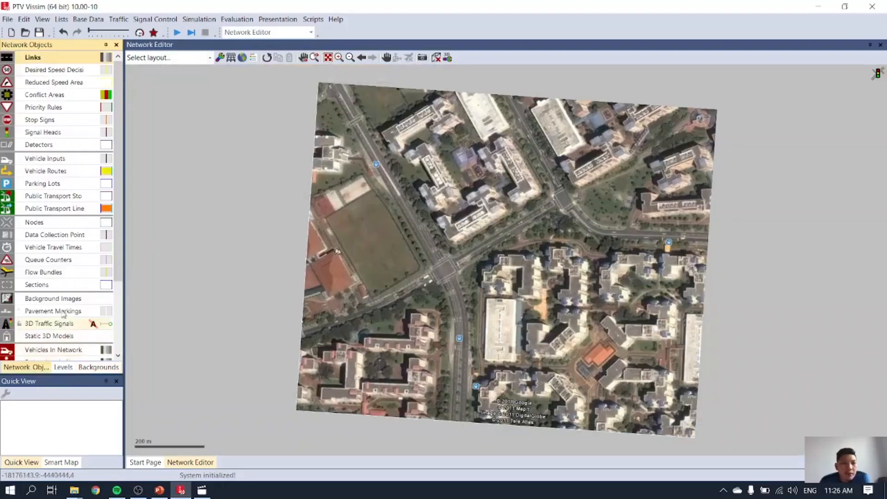
click(86, 366)
click(6, 79)
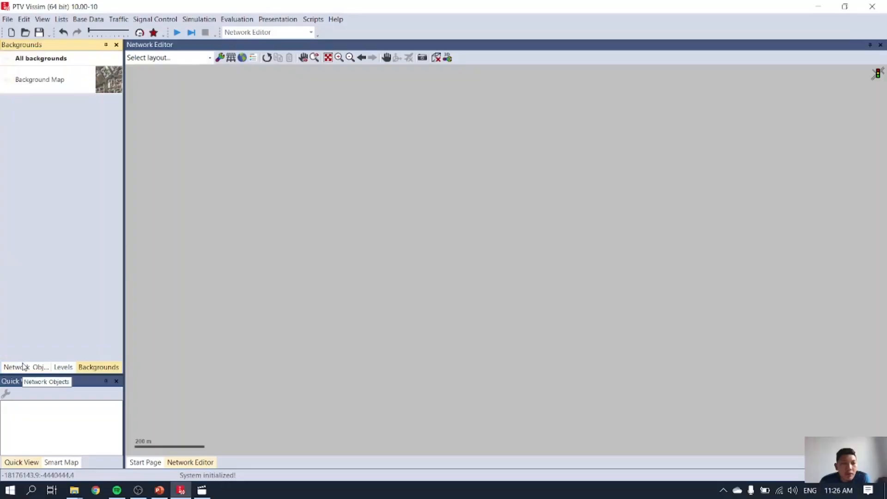
Add the Background Map JPG from the desktop folder Modul Vissim Training as a new background image and dismiss the coordinate warning
click(24, 366)
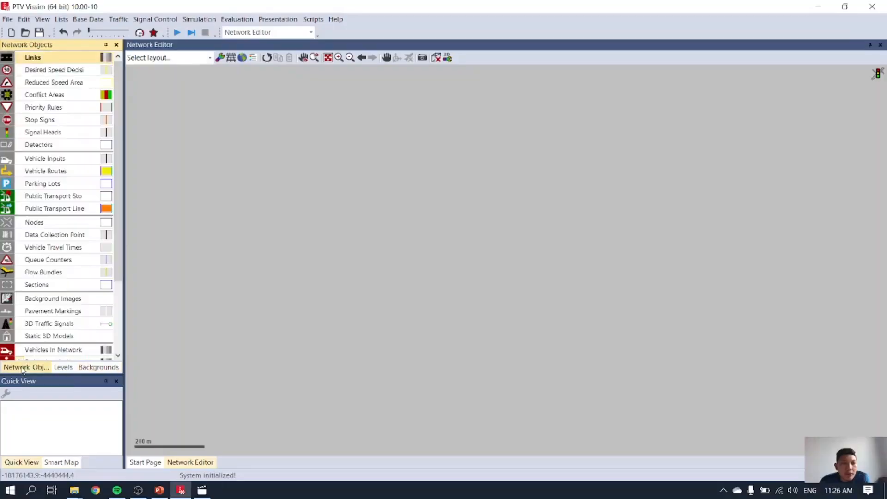
click(57, 302)
right_click(261, 210)
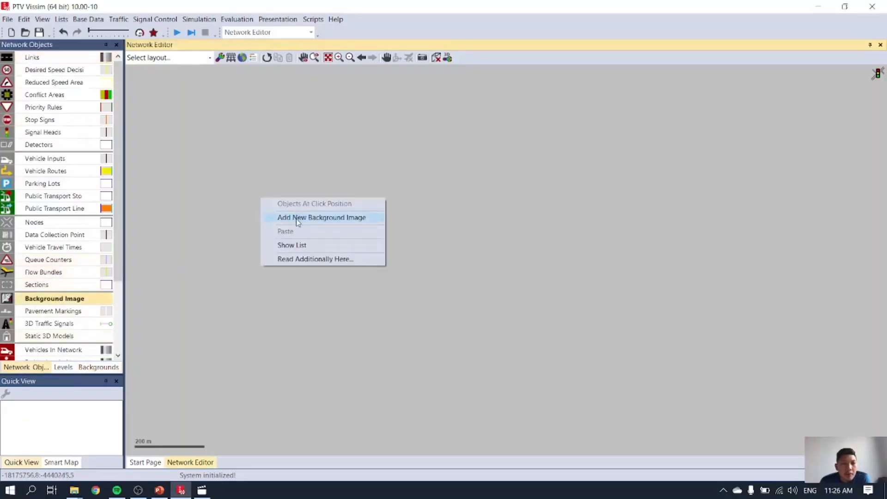
click(298, 222)
click(256, 194)
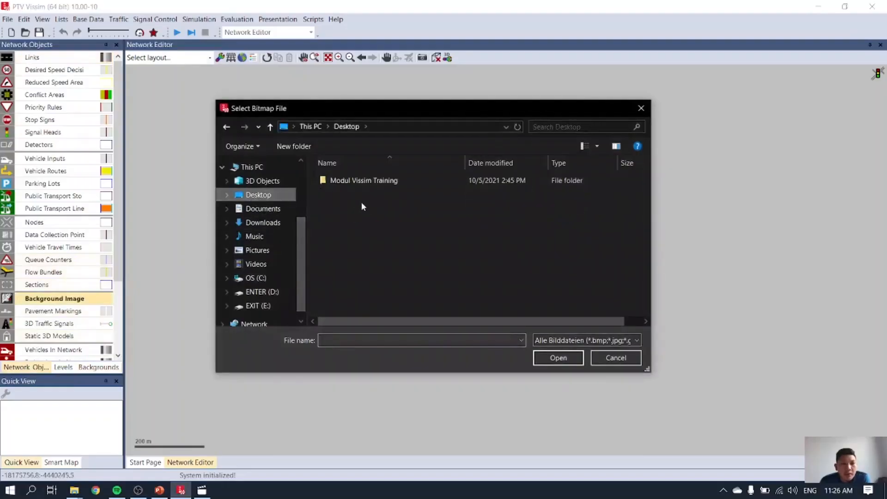
double_click(375, 181)
click(378, 244)
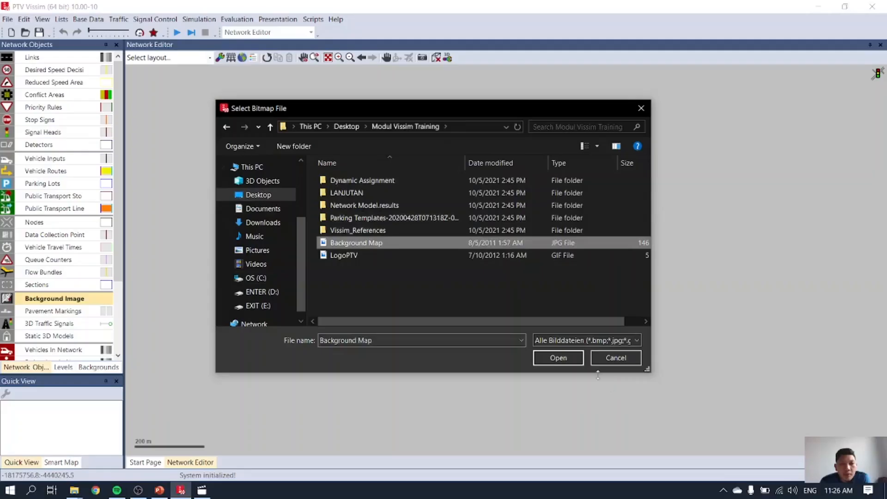
click(540, 358)
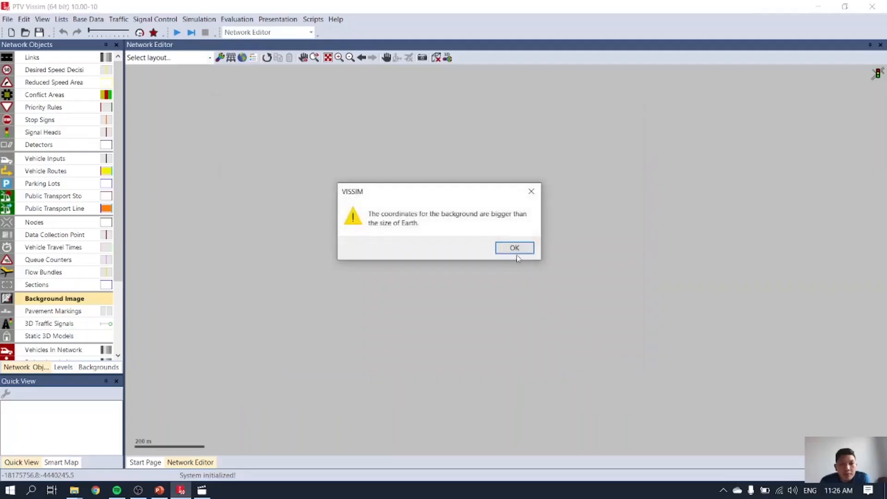
click(519, 247)
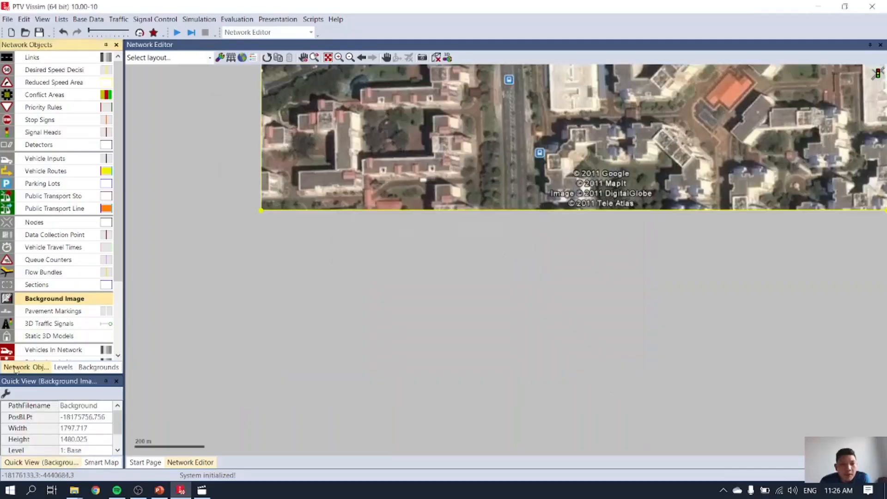
click(98, 367)
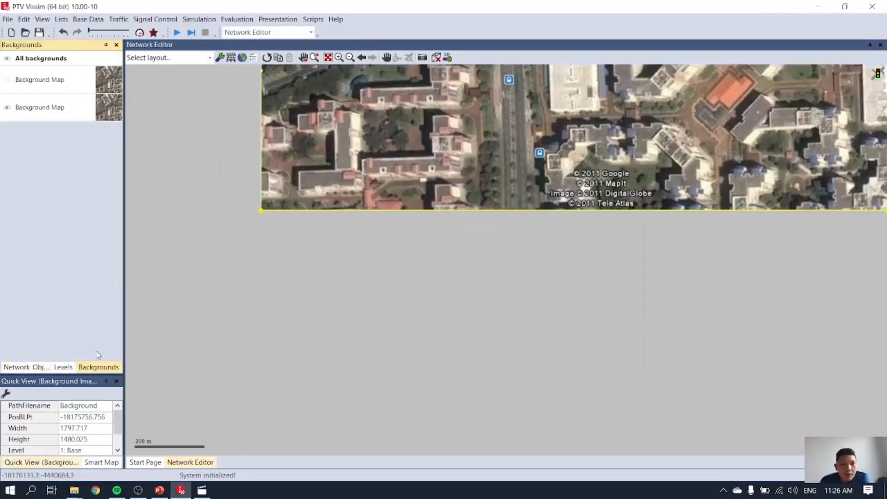
right_click(50, 81)
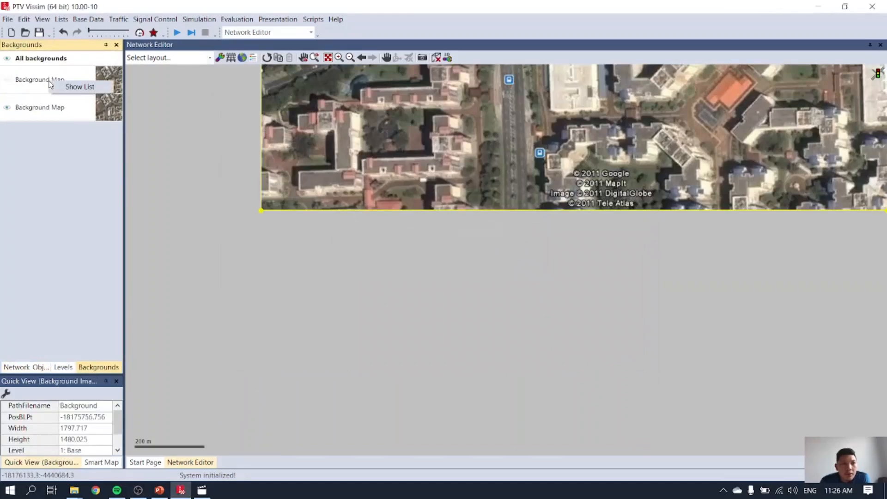
click(40, 82)
click(27, 367)
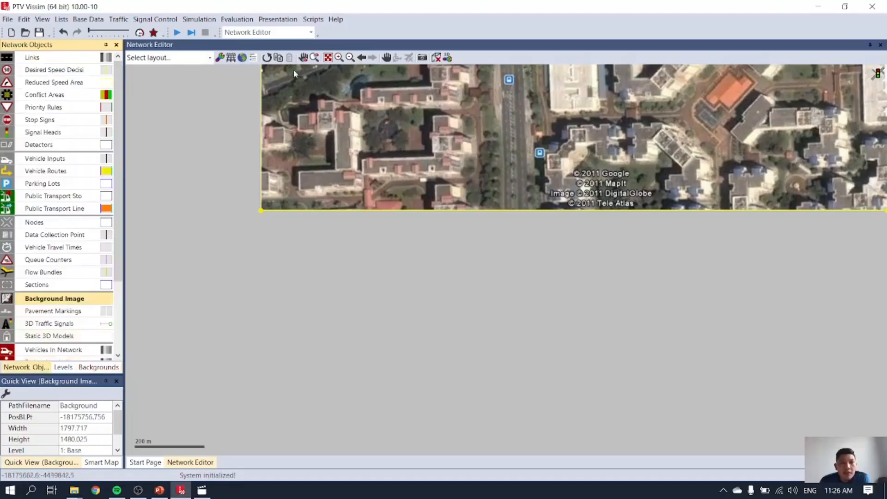
Scale the new background image by setting the distance between the centres of the two main intersections to 400 m
drag(465, 121, 405, 293)
drag(450, 222, 380, 354)
drag(458, 222, 414, 283)
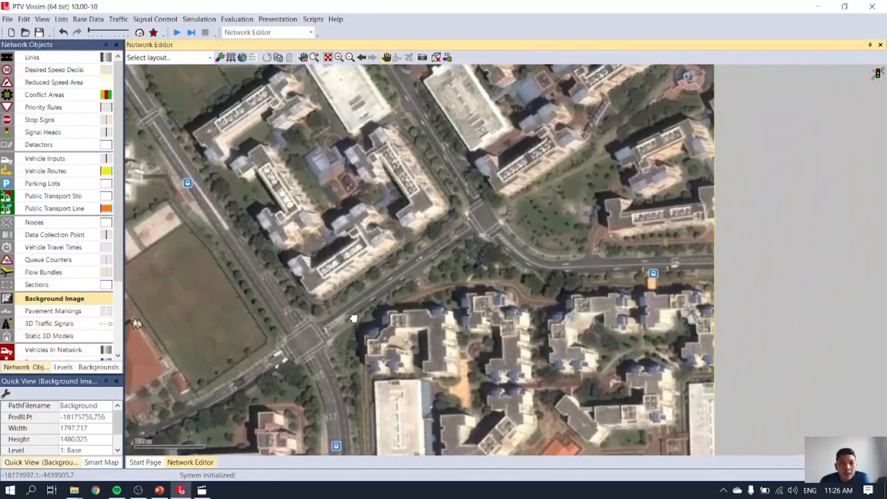
scroll(354, 319, up, 2)
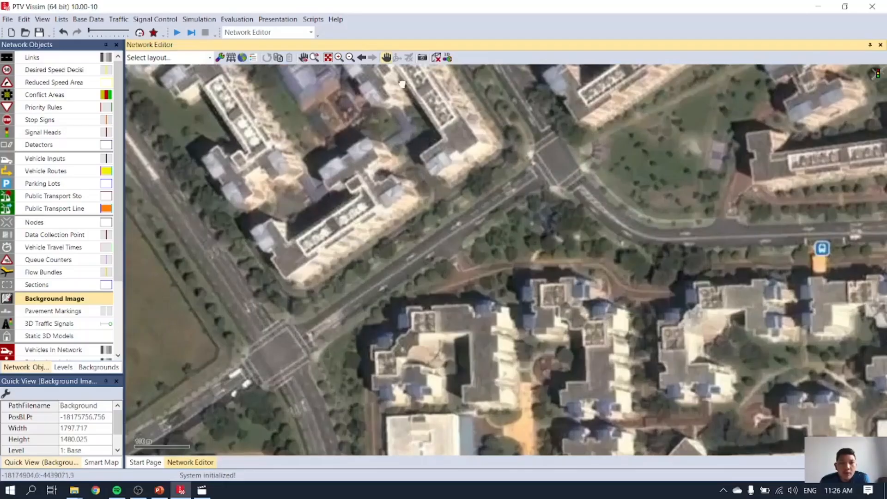
right_click(275, 352)
click(324, 439)
mouse_move(274, 353)
mouse_down()
mouse_move(529, 190)
mouse_move(555, 159)
mouse_up()
double_click(431, 232)
text(400)
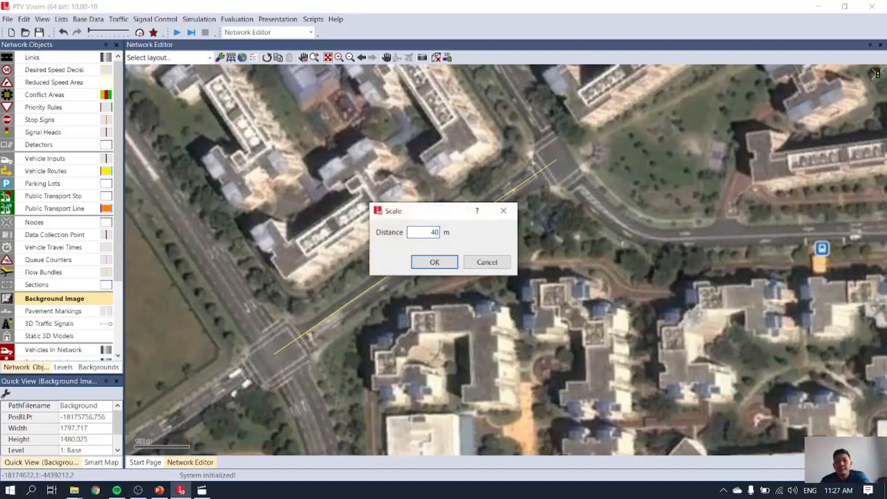
click(434, 262)
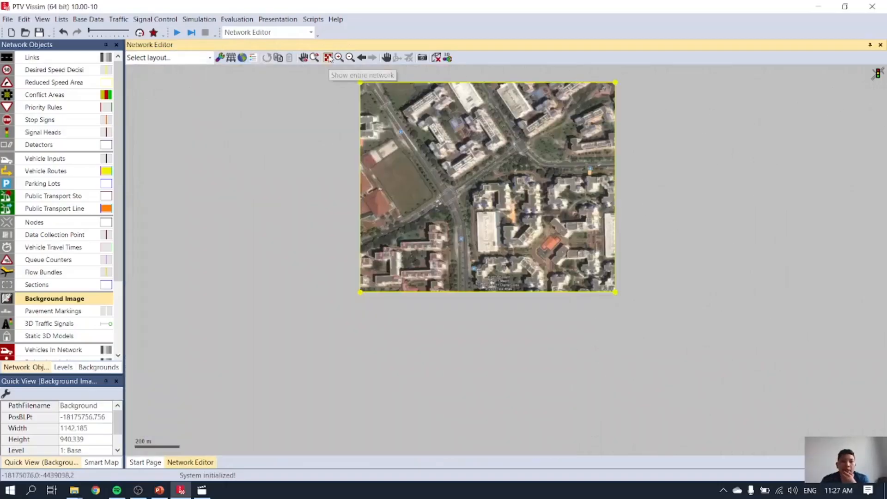
Draw a two-lane link about 576 m long from the map's upper edge along the northwestern road to the larger intersection
click(328, 57)
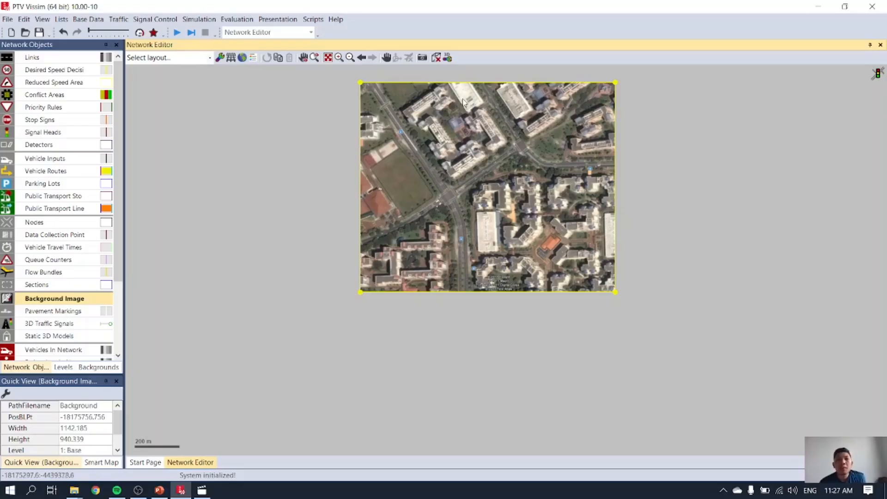
scroll(464, 101, up, 5)
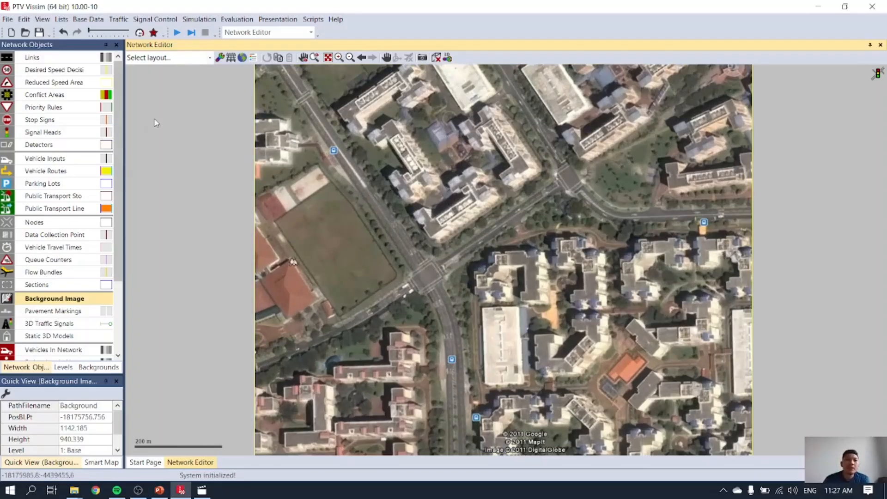
click(386, 59)
drag(353, 132, 350, 153)
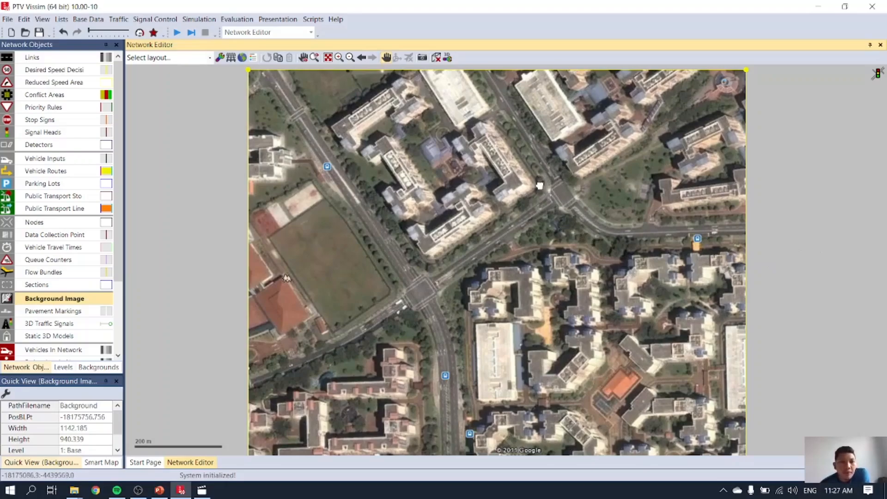
click(32, 57)
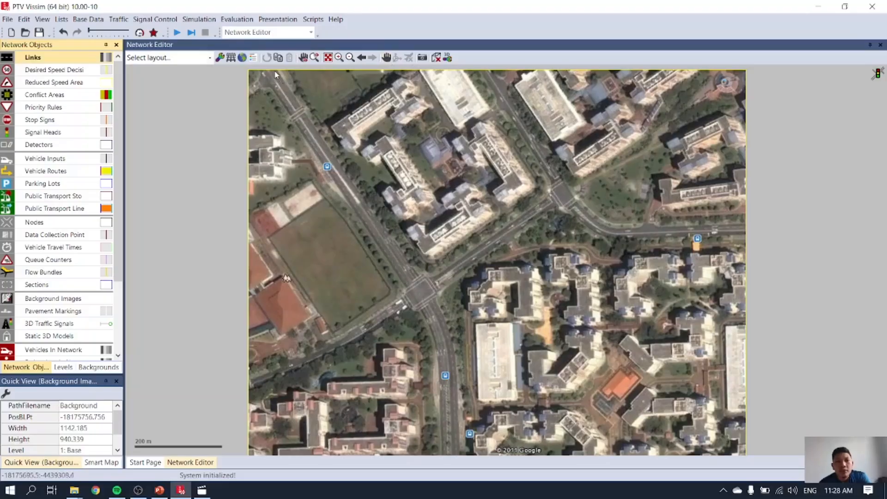
mouse_move(276, 74)
mouse_down()
mouse_move(348, 217)
mouse_move(417, 279)
mouse_up()
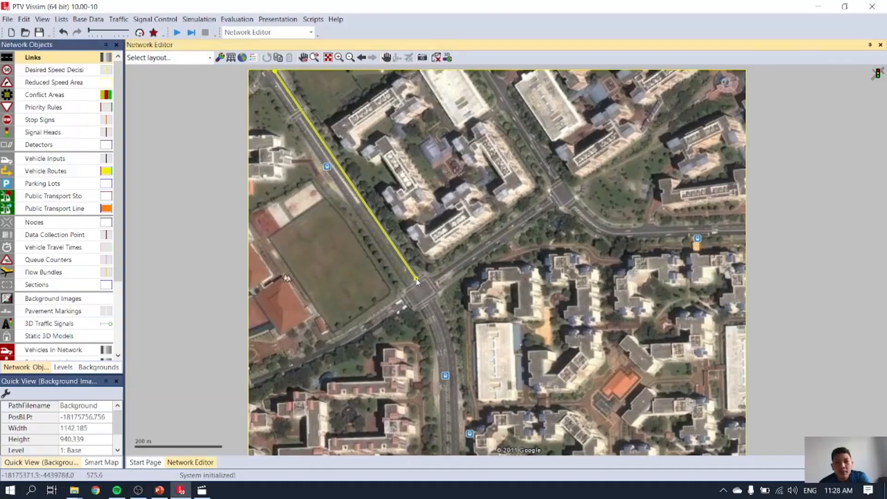
drag(418, 280, 417, 279)
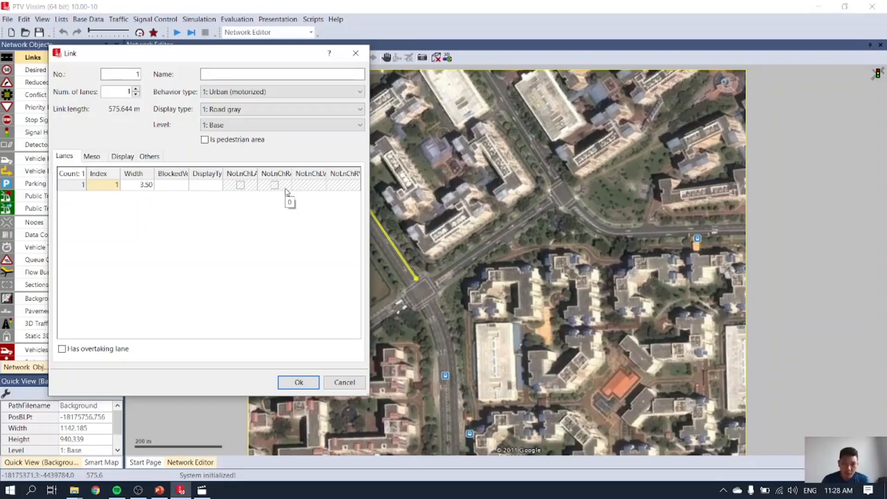
click(135, 89)
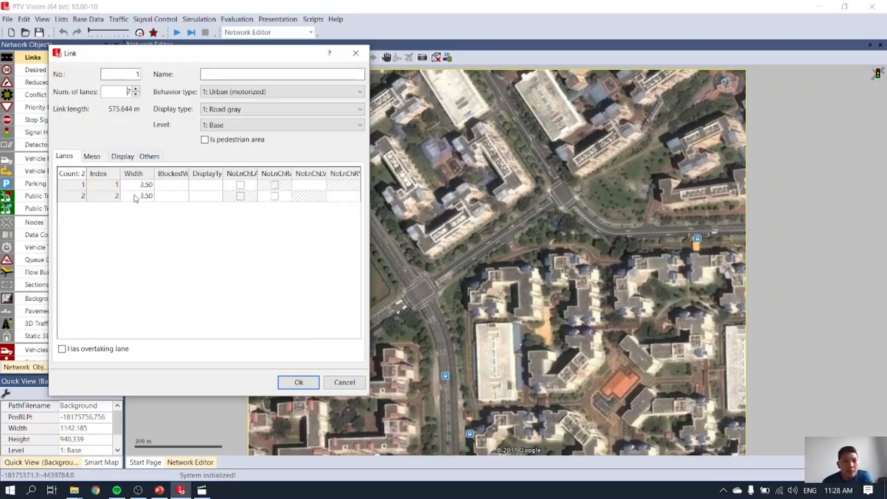
click(305, 383)
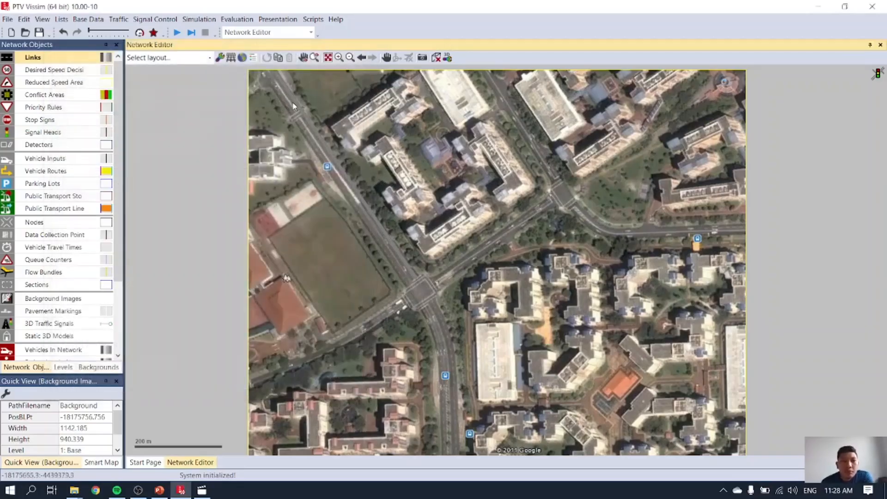
Examine how the new link lies along the northwestern road up to the map's upper edge
scroll(312, 113, up, 2)
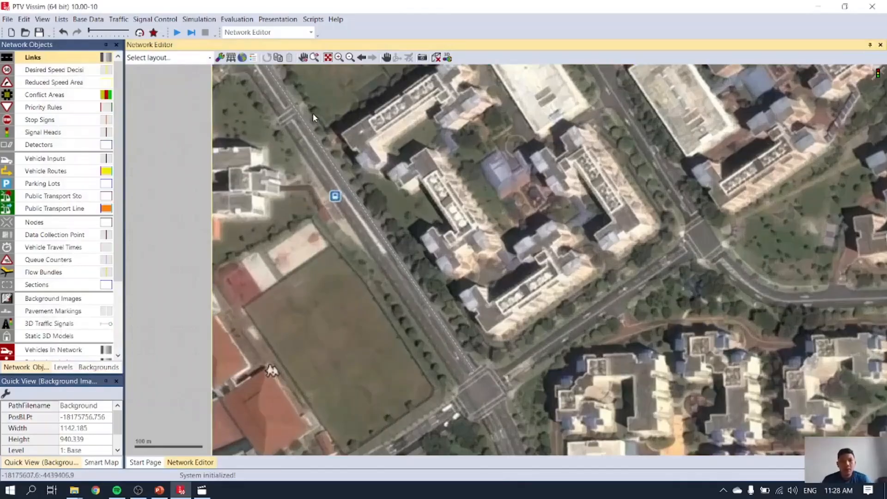
scroll(332, 117, up, 1)
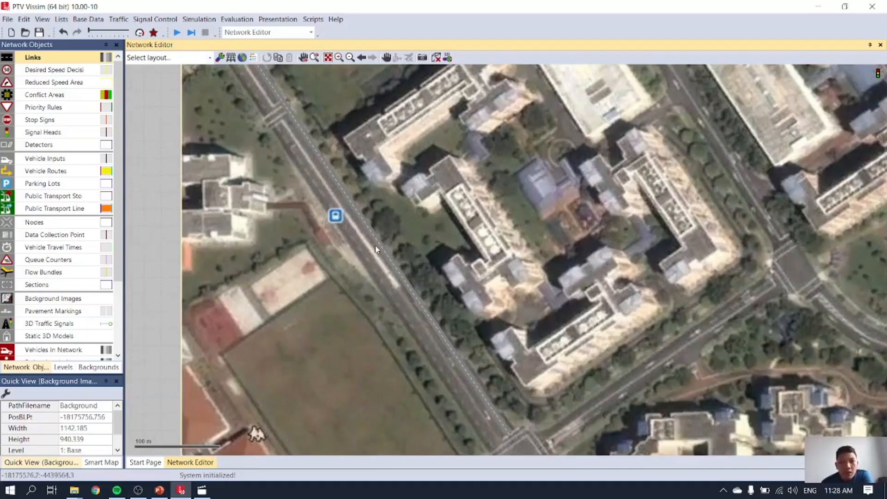
drag(294, 187, 292, 279)
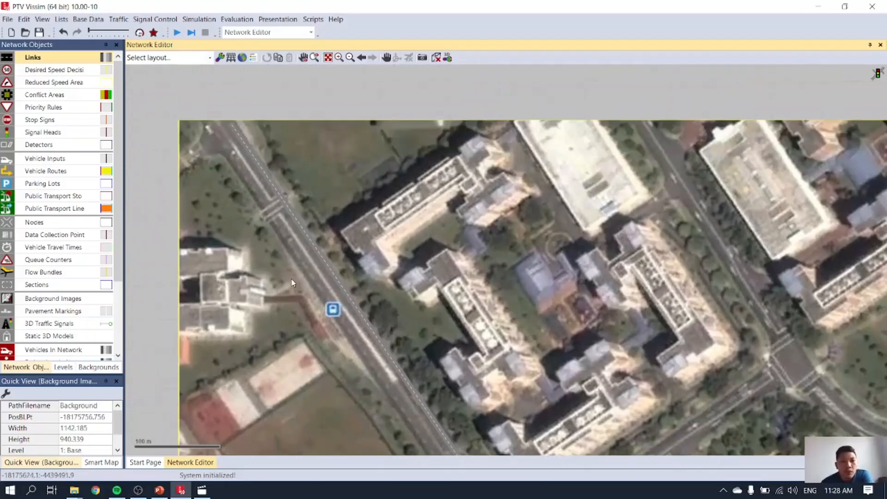
scroll(295, 217, down, 1)
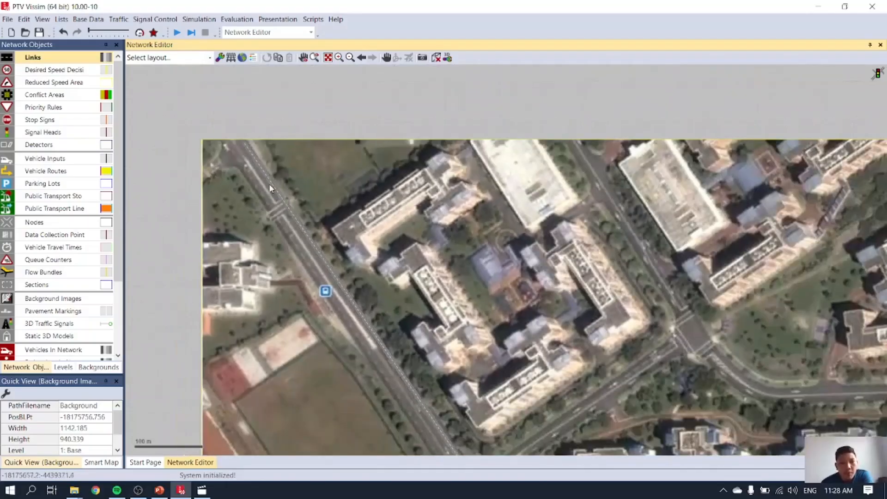
click(332, 270)
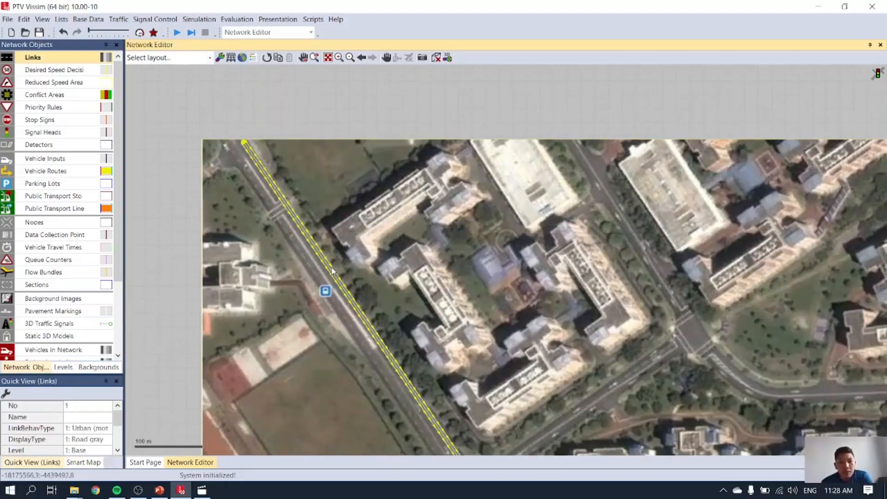
right_click(332, 271)
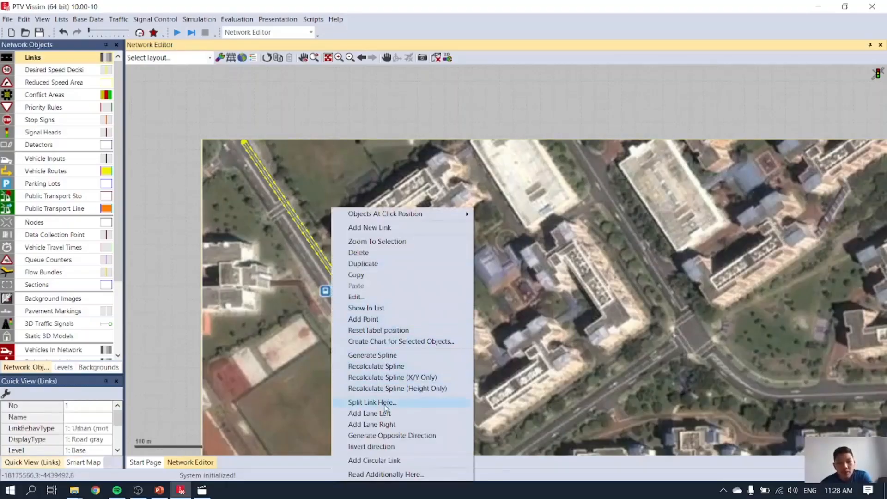
click(524, 253)
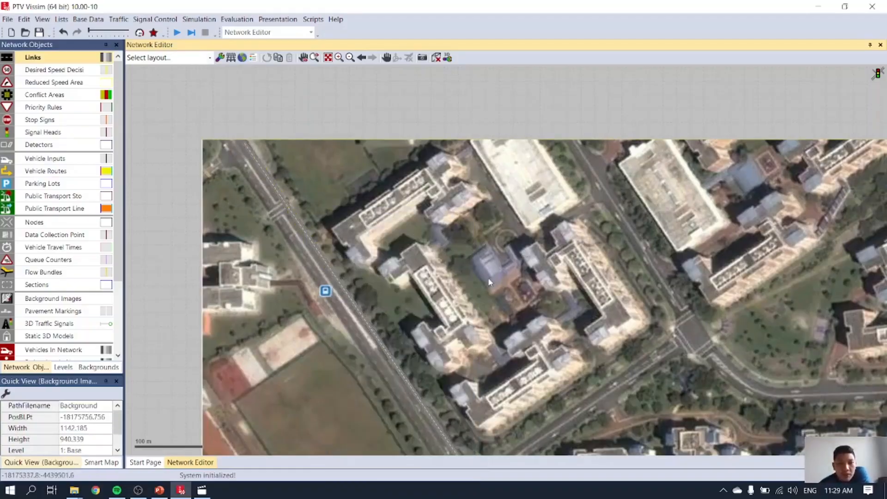
Generate a two-lane link in the opposite direction for the link on the northwestern road
drag(495, 300, 483, 228)
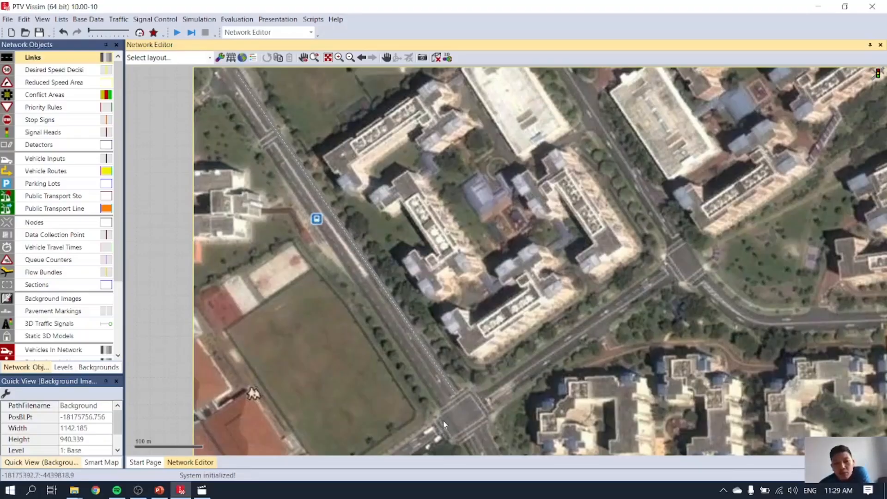
click(320, 196)
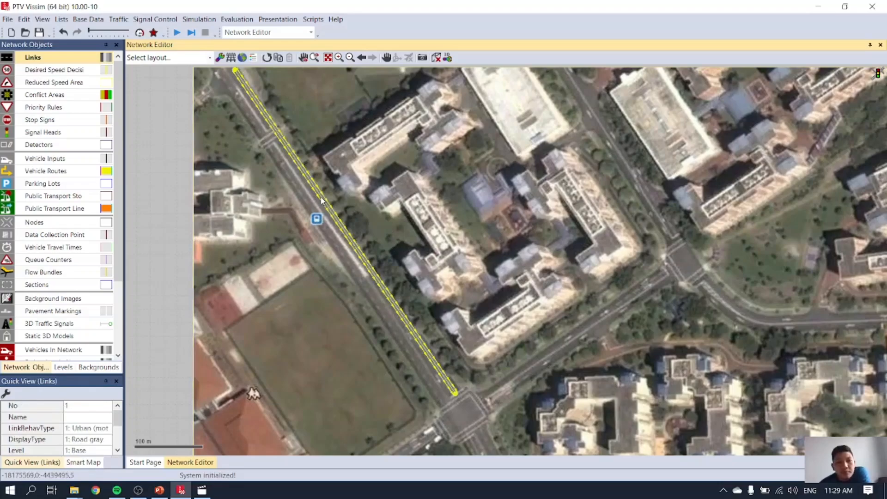
right_click(322, 200)
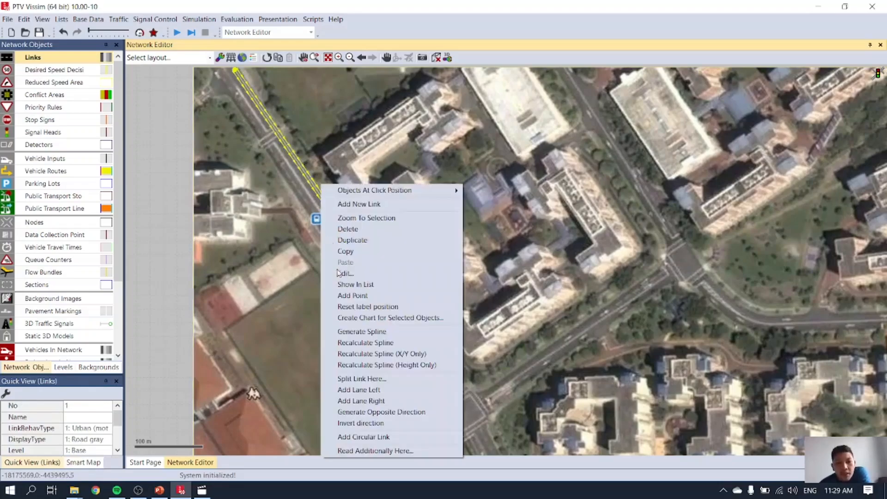
click(378, 409)
click(439, 265)
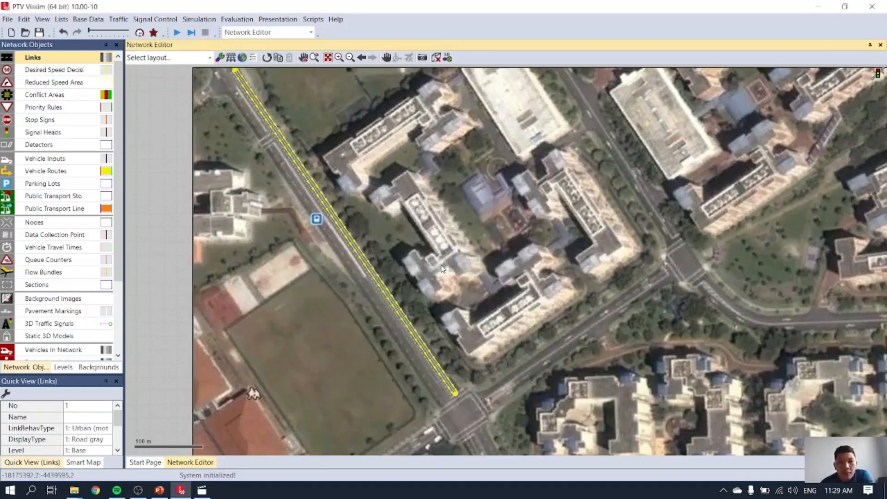
Shift the opposite-direction link slightly southwest, towards the other carriageway of the northwestern road
scroll(339, 243, up, 4)
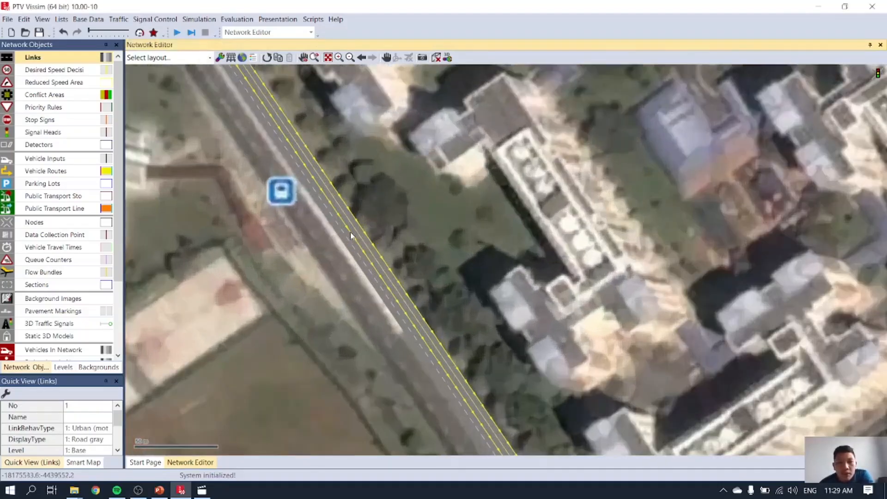
click(348, 235)
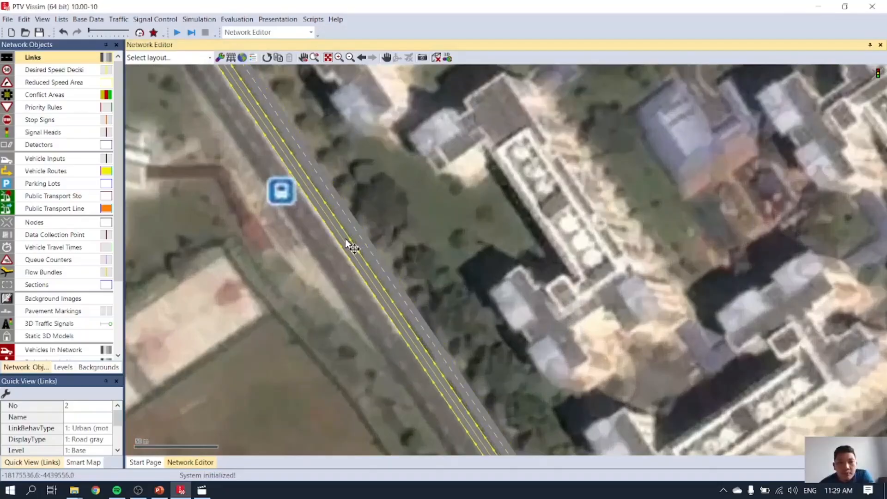
drag(345, 239, 343, 242)
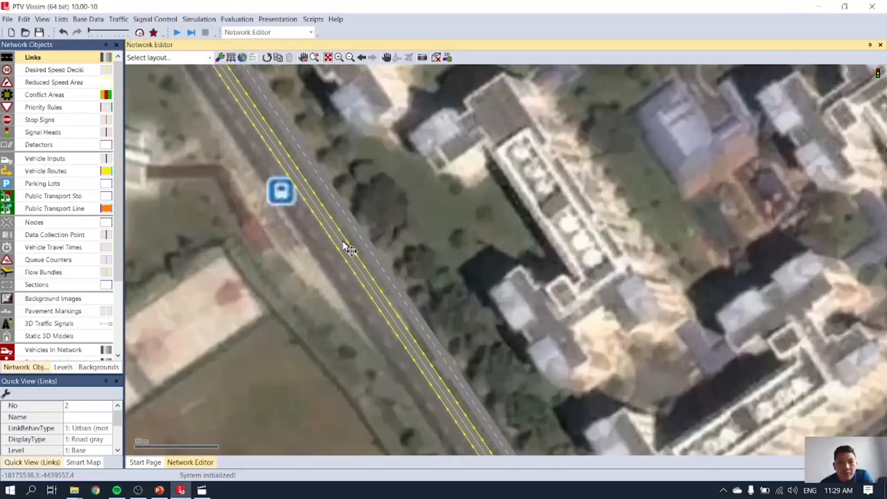
click(421, 224)
scroll(421, 225, down, 1)
scroll(419, 225, down, 2)
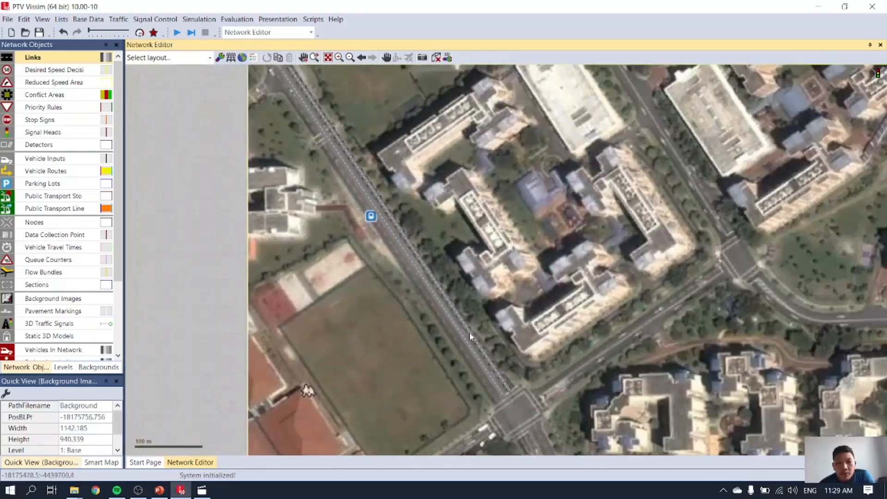
Align both northwestern road links with their own carriageways where they meet the larger intersection
scroll(487, 362, up, 3)
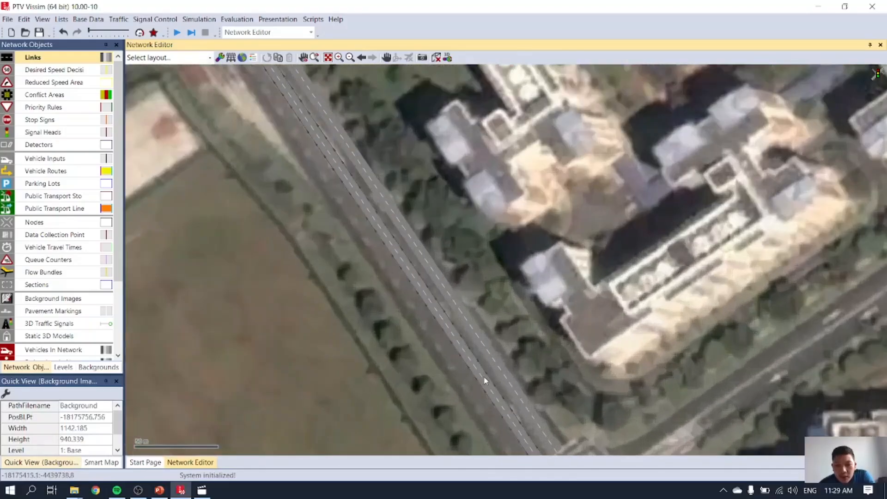
scroll(522, 364, down, 1)
drag(579, 384, 593, 236)
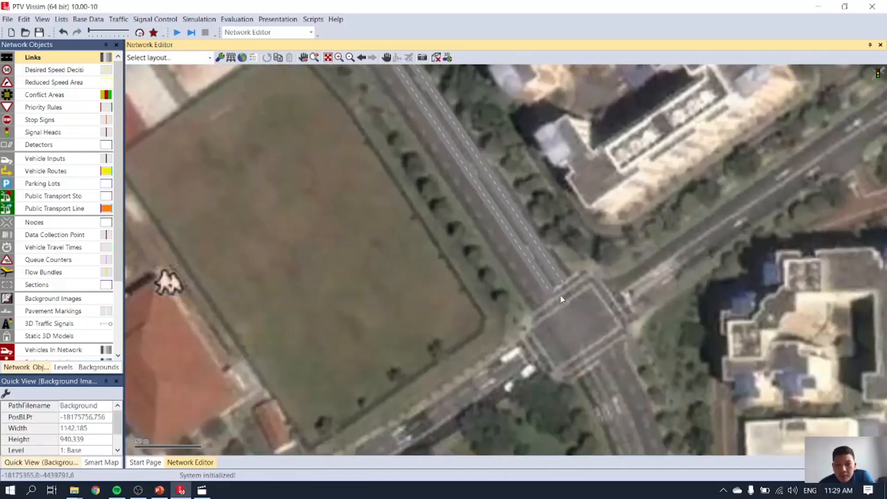
drag(538, 268, 533, 277)
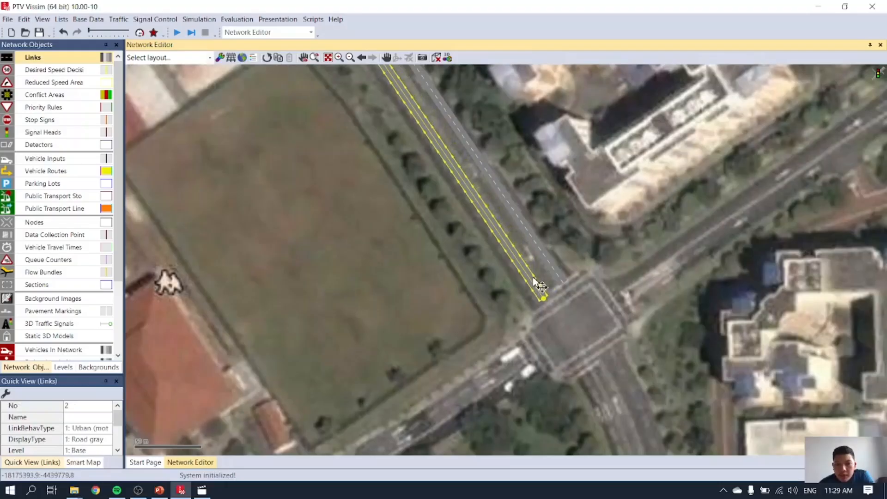
click(545, 266)
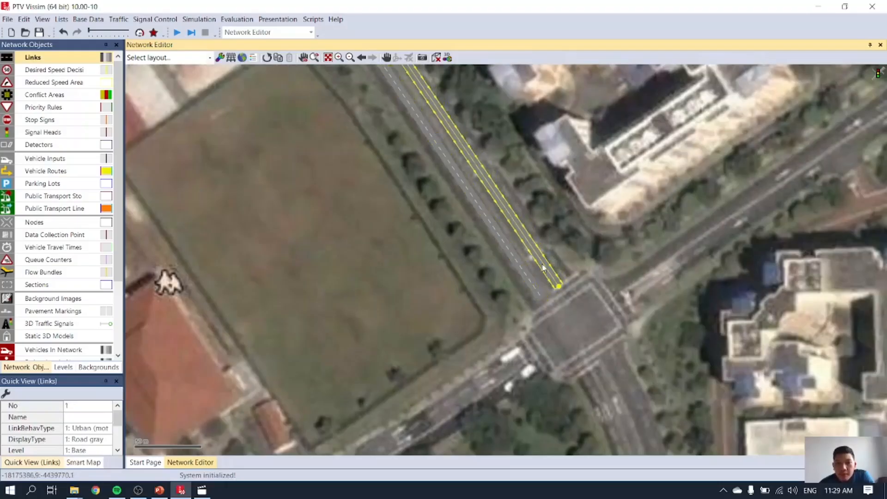
drag(541, 265, 540, 266)
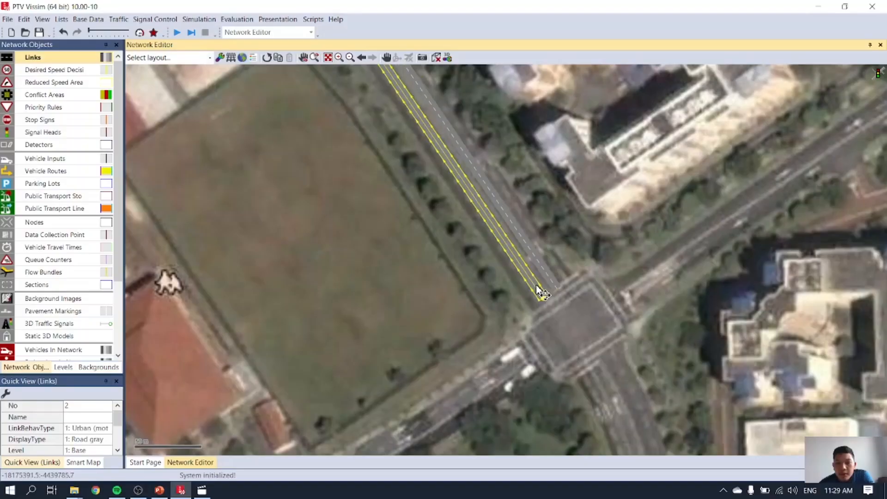
click(608, 247)
Draw a two-lane link about 401 m long from the map's western edge along the southwestern road to the larger intersection
scroll(609, 247, down, 3)
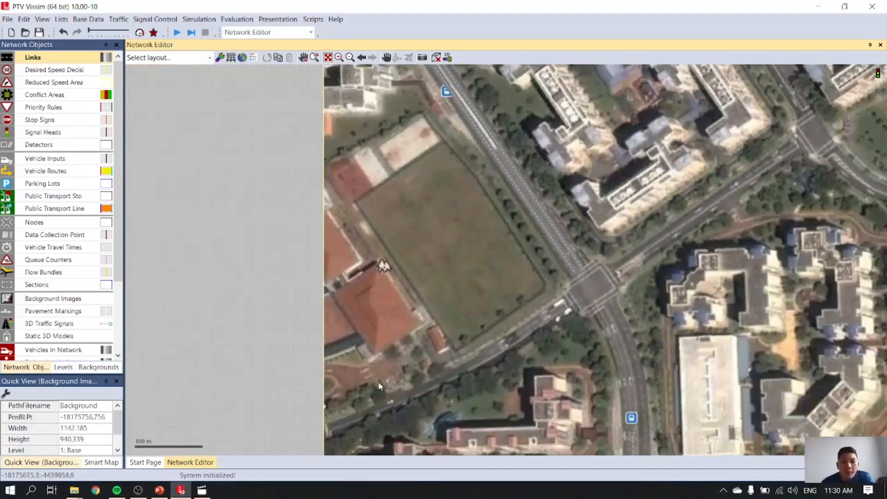
mouse_move(327, 421)
mouse_down()
mouse_move(438, 377)
mouse_move(569, 296)
mouse_up()
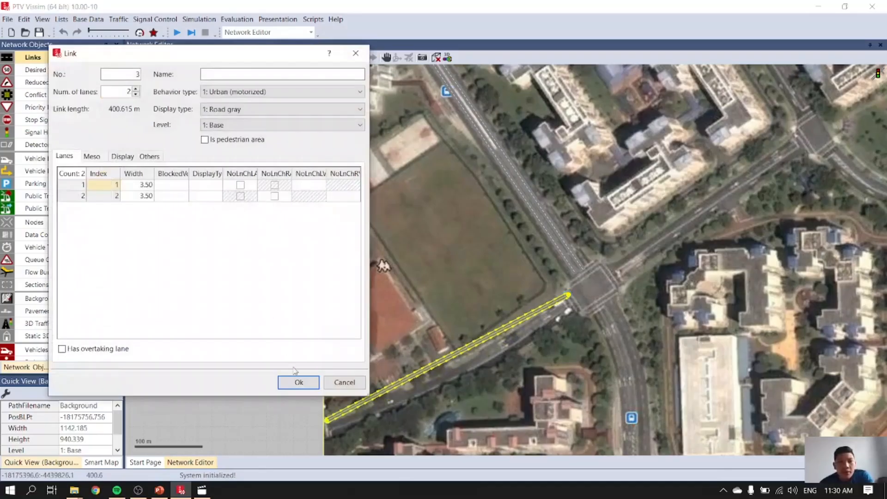
click(298, 382)
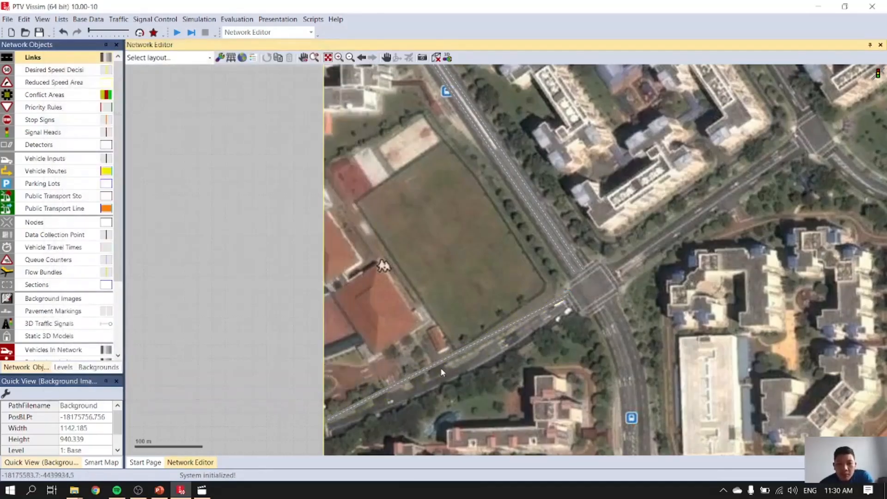
Try to adjust the southwestern road's link midway along its length and undo the change
scroll(441, 372, up, 2)
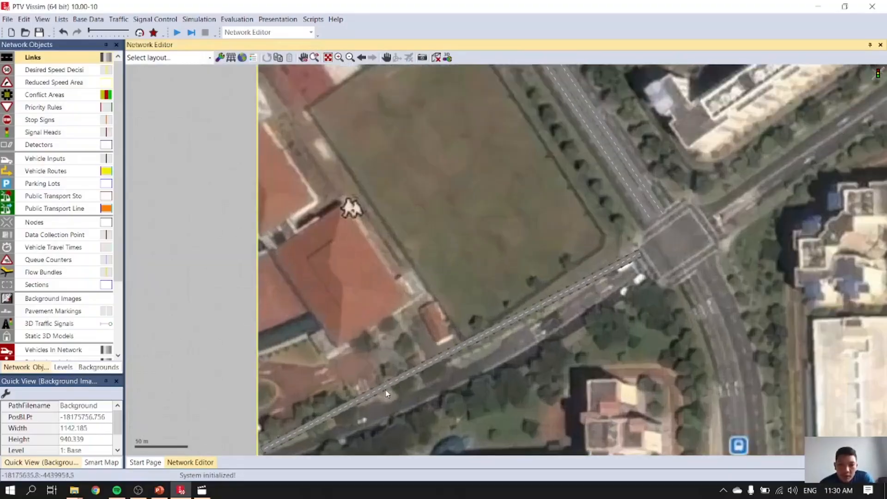
click(386, 392)
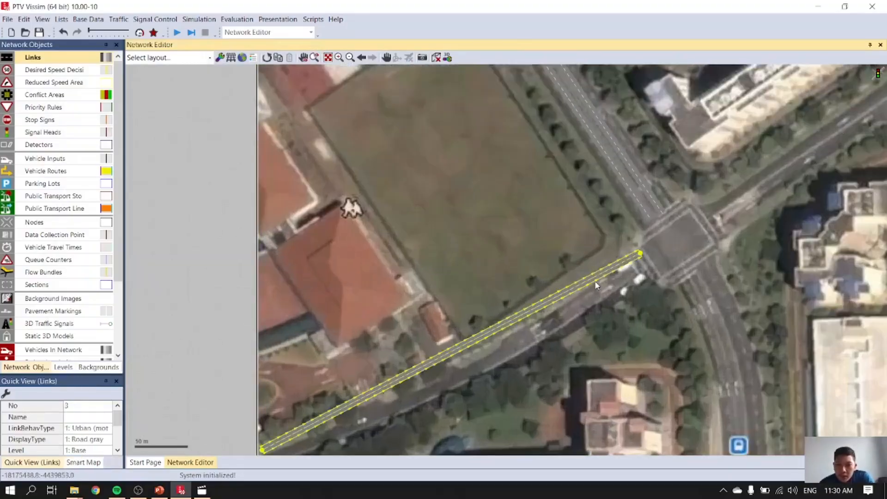
right_click(486, 339)
click(480, 339)
click(481, 336)
drag(480, 336, 489, 349)
key(ctrl+z)
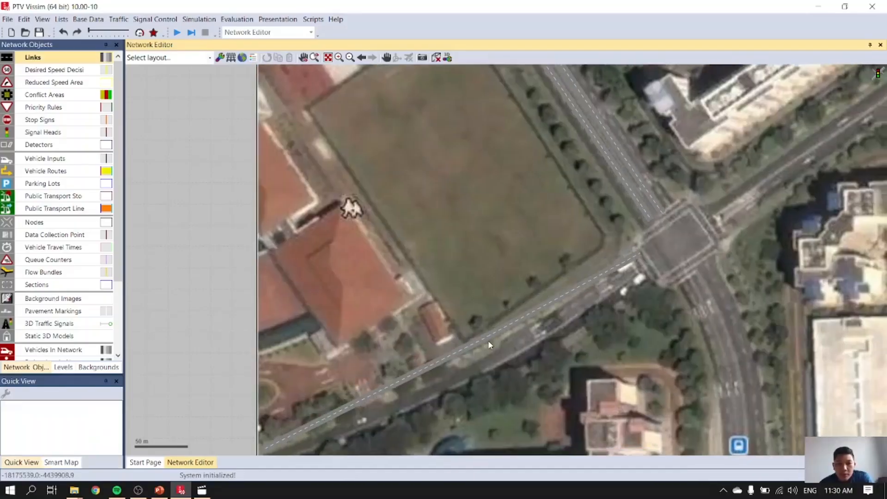
Add two intermediate points to the southwestern road's link and move them so the link bends along the curved road
click(487, 340)
drag(486, 341, 553, 324)
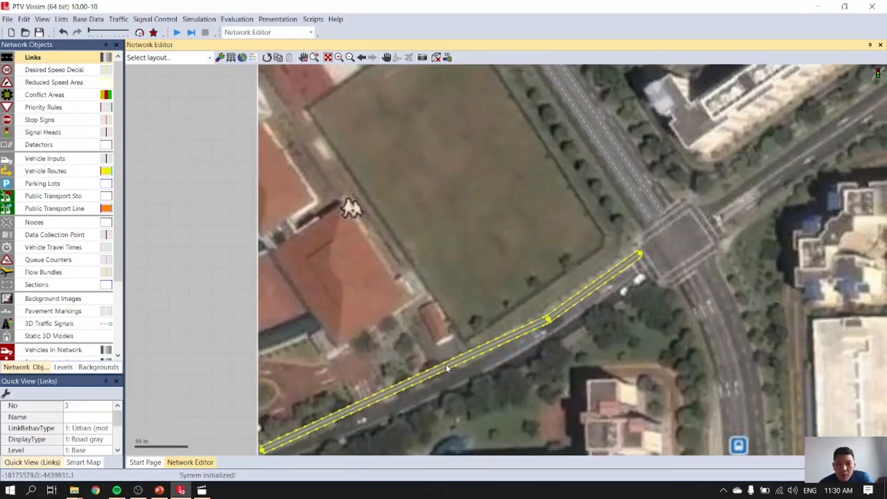
double_click(446, 364)
drag(446, 365, 430, 388)
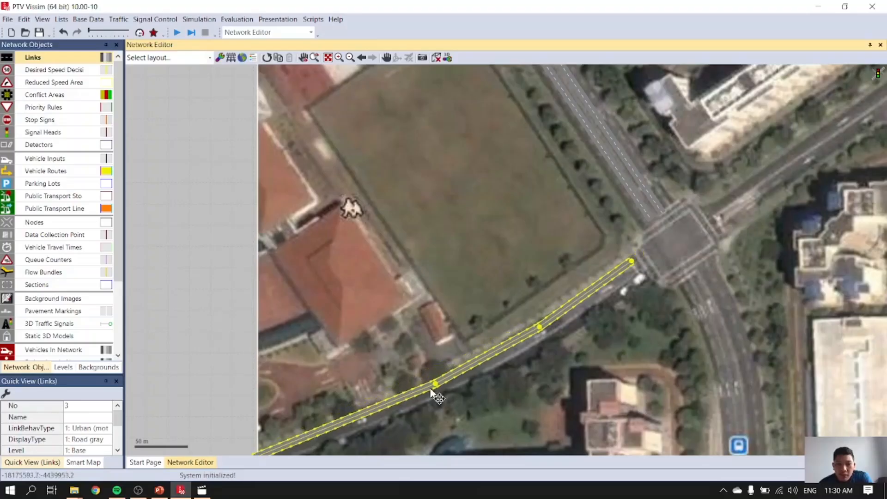
Fine-tune the southwestern link's position and two bend points, and add a third point near the map's western edge to follow the curve
drag(495, 358, 498, 349)
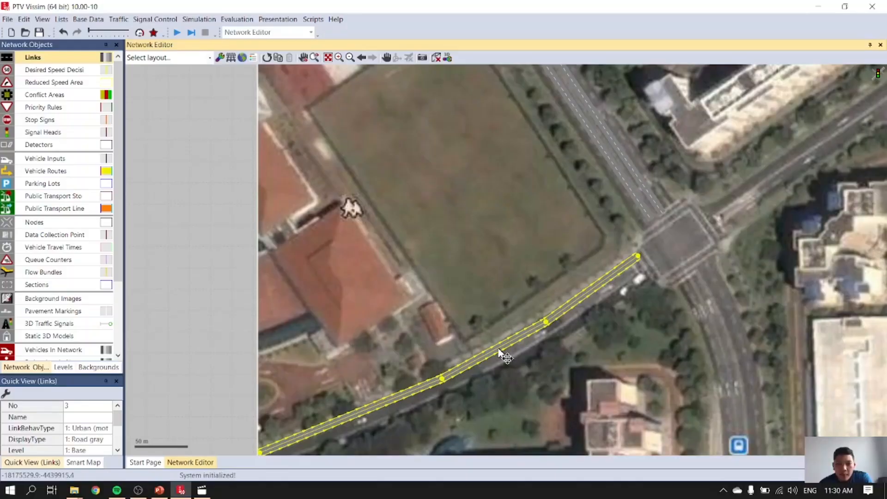
drag(442, 380, 441, 375)
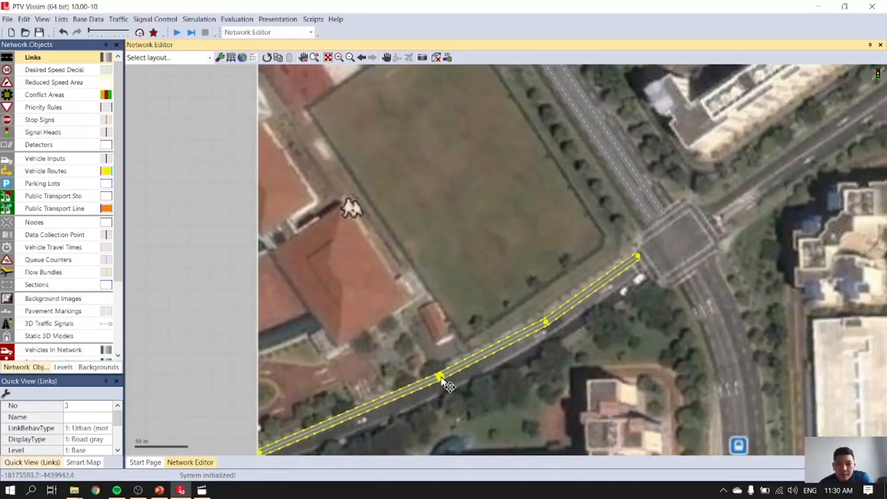
drag(546, 321, 549, 318)
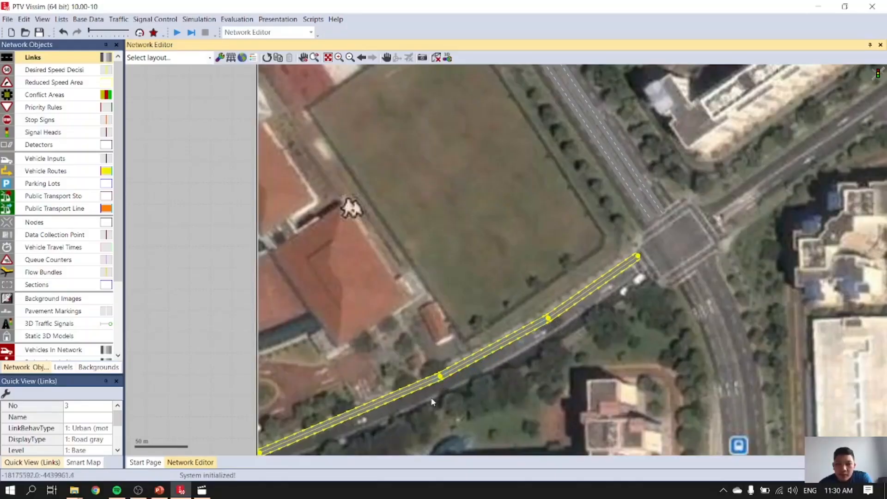
double_click(370, 406)
drag(370, 406, 361, 413)
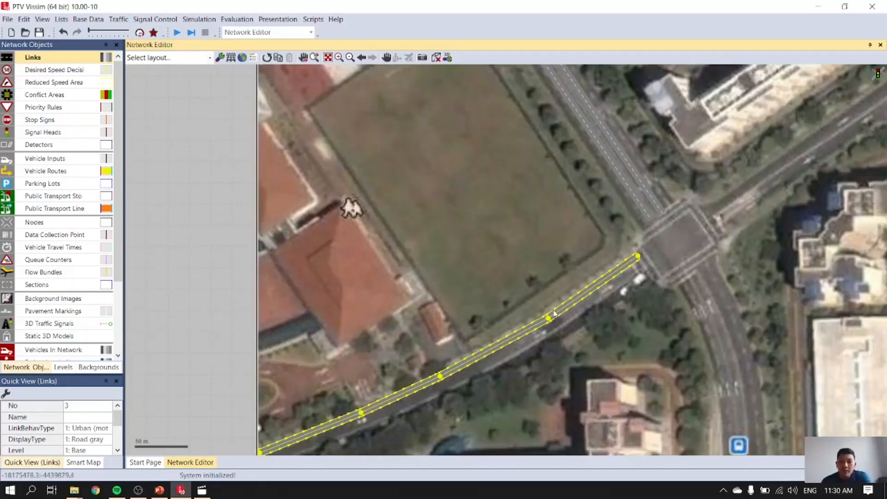
Generate an opposite-direction link with 2 lanes for the southwestern road and shift it slightly onto the southern carriageway
right_click(515, 336)
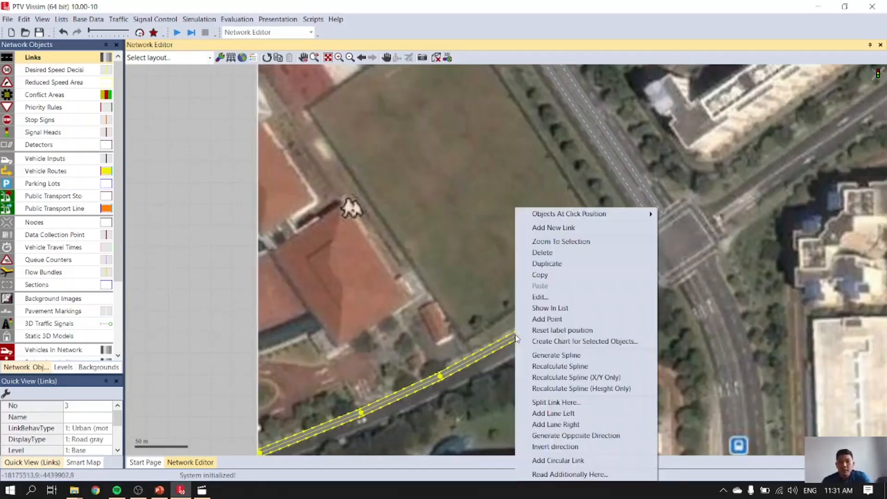
click(554, 436)
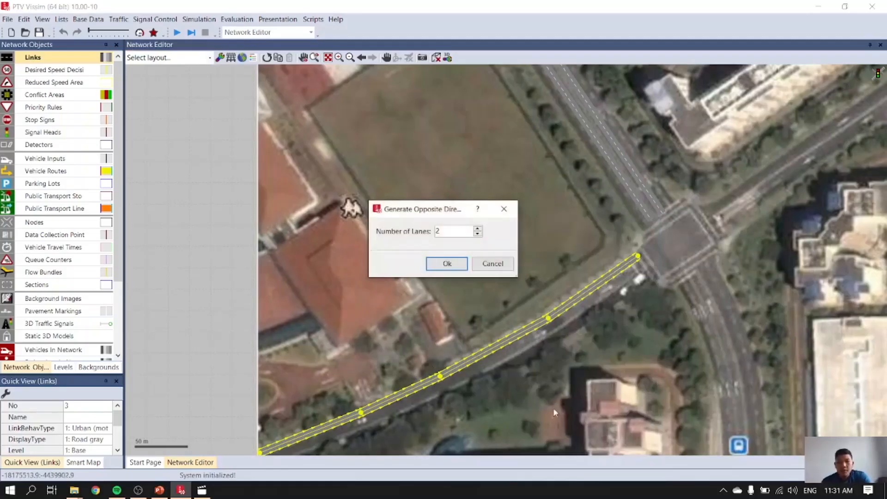
click(447, 263)
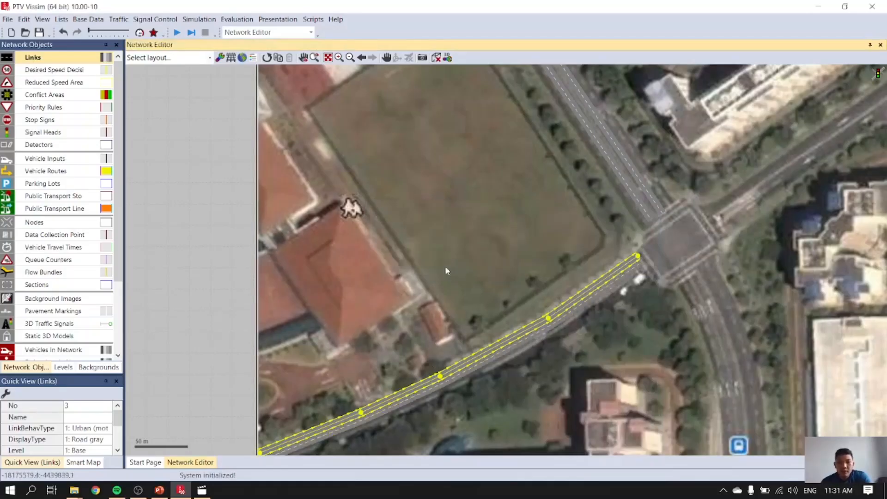
scroll(606, 295, up, 1)
click(599, 295)
drag(600, 296, 601, 297)
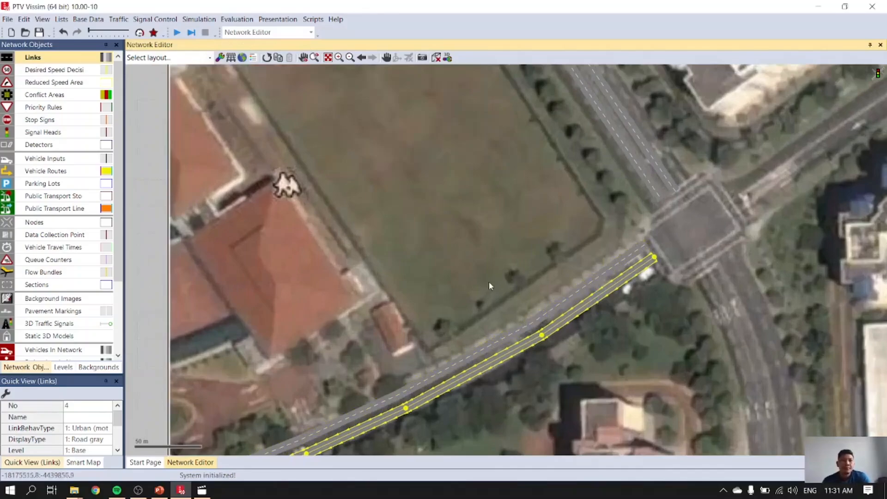
Draw a two-lane link about 395 m long from the aerial image's southern edge up the road to the large intersection
scroll(487, 282, down, 3)
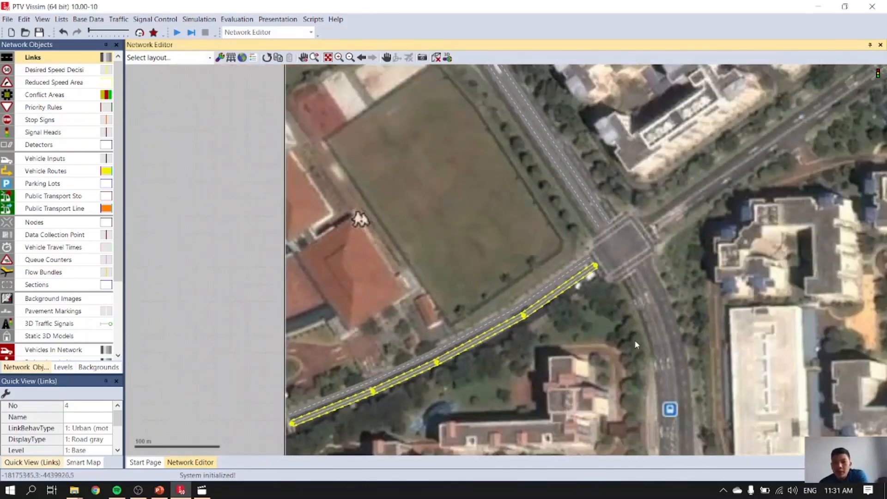
scroll(635, 344, down, 2)
drag(688, 373, 498, 266)
scroll(497, 266, up, 1)
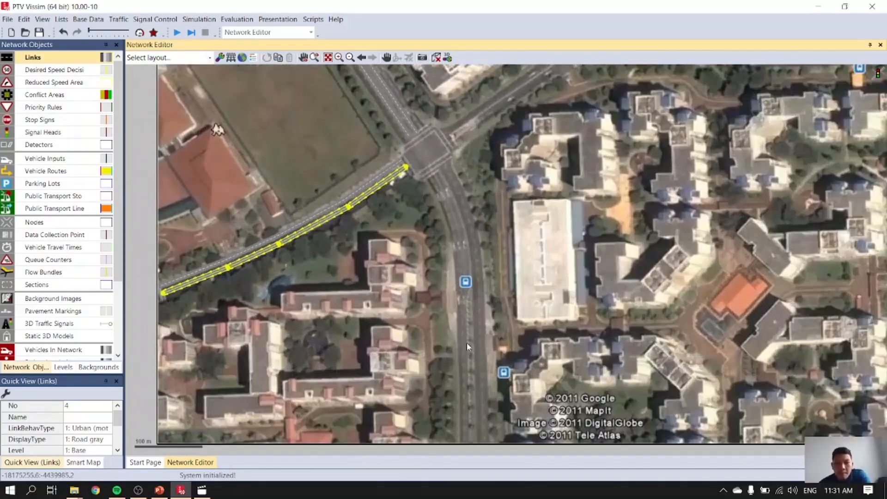
scroll(467, 343, up, 1)
scroll(447, 332, down, 1)
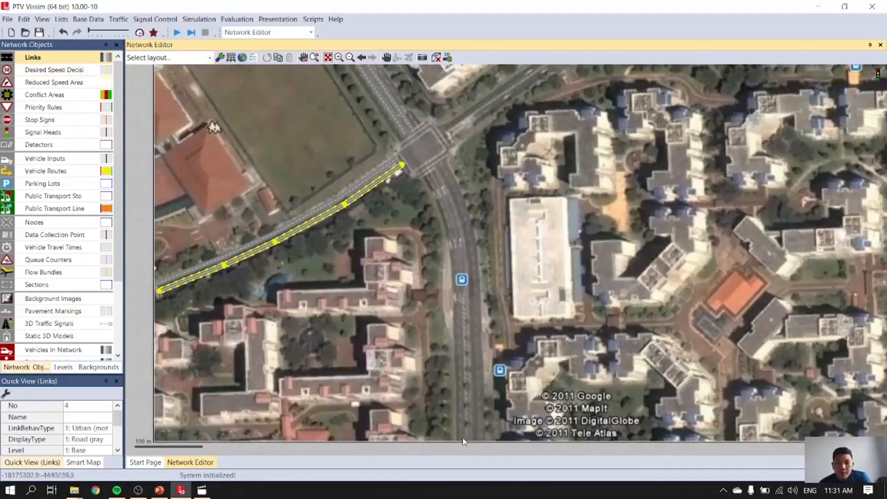
drag(463, 439, 427, 174)
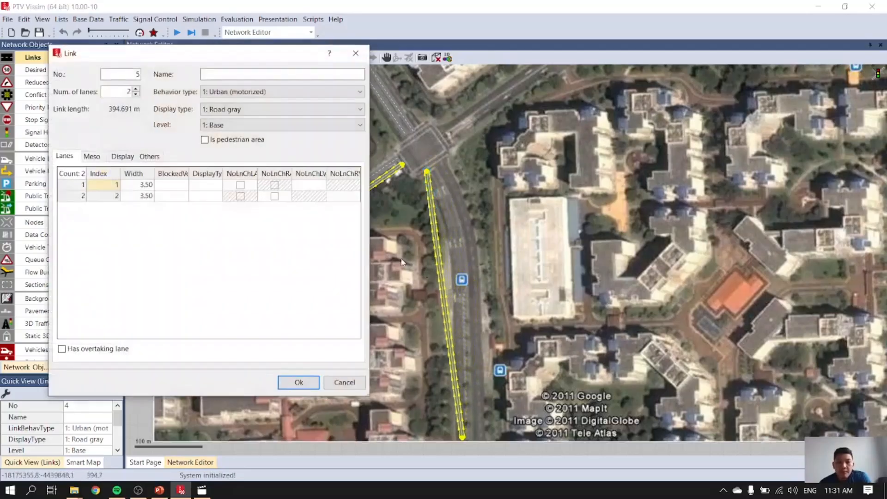
click(298, 382)
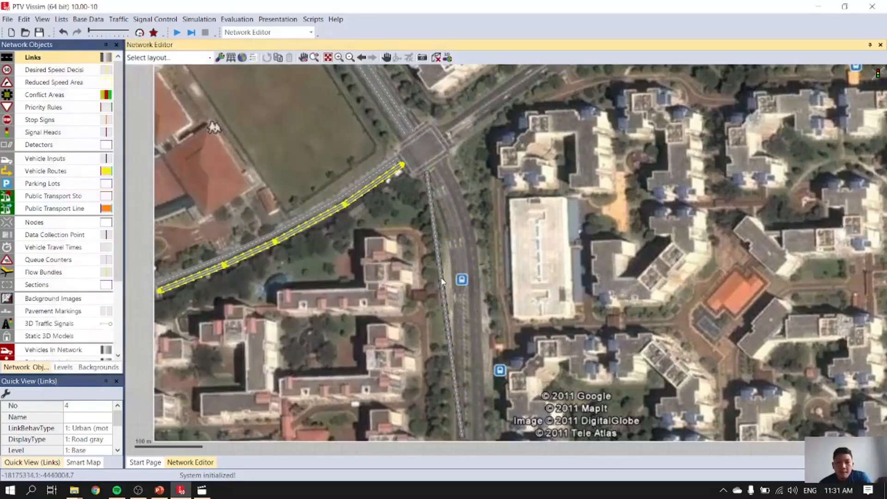
Bend the new southern link with intermediate points so it follows the road's curve below the intersection
scroll(441, 281, up, 2)
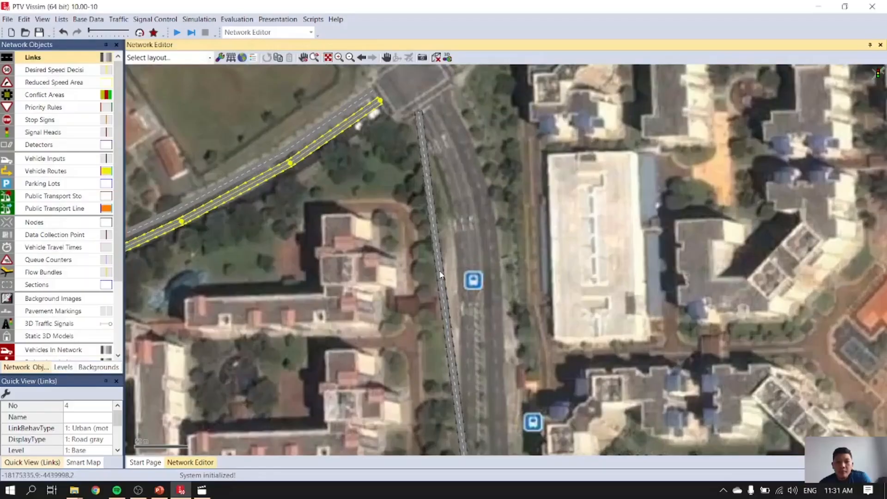
click(441, 273)
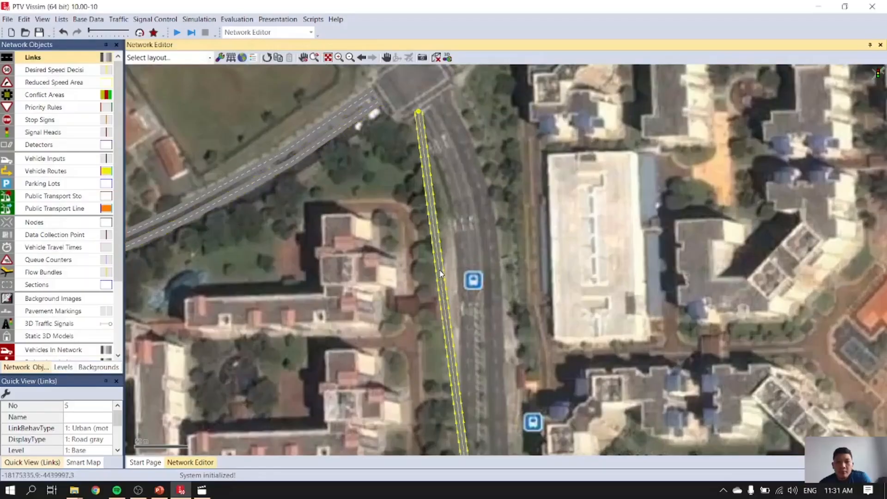
drag(440, 267, 460, 200)
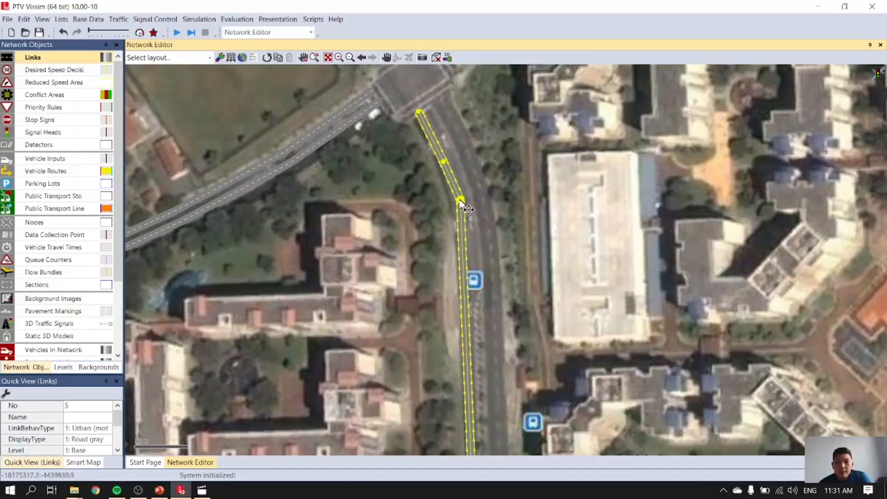
drag(458, 248, 467, 248)
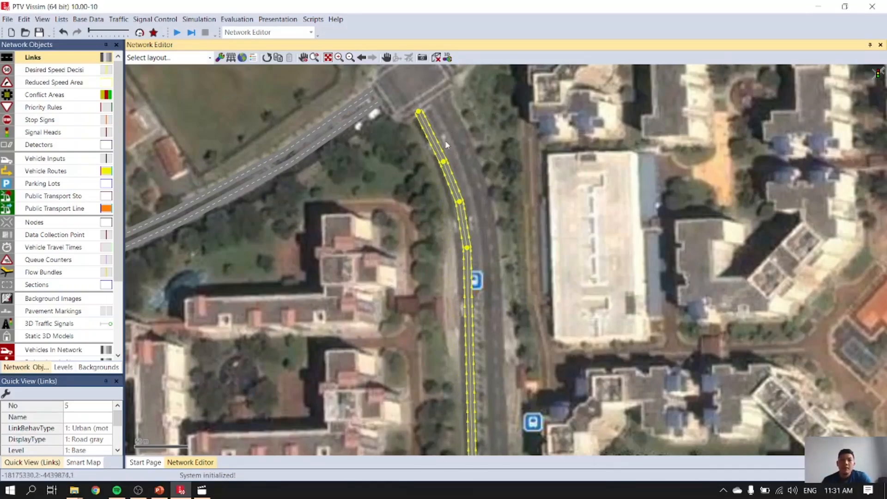
Generate a two-lane opposite direction for the southern link and shift it onto the eastern carriageway
scroll(480, 345, down, 4)
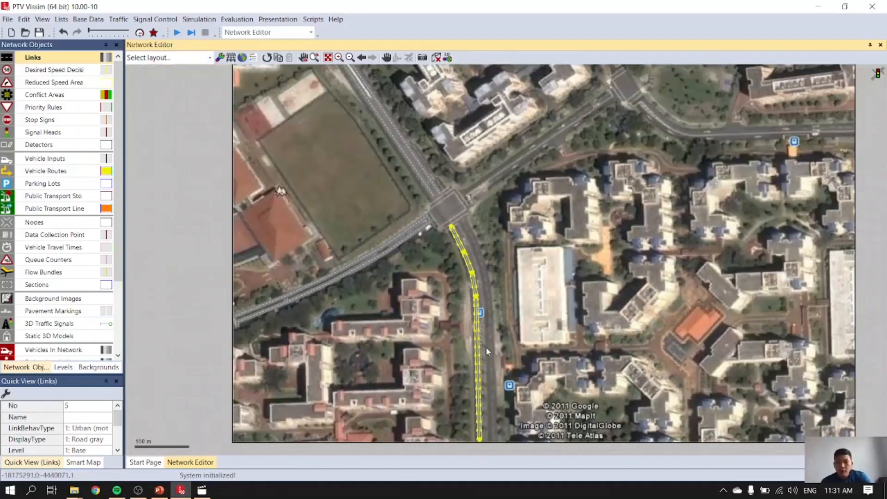
scroll(487, 343, up, 2)
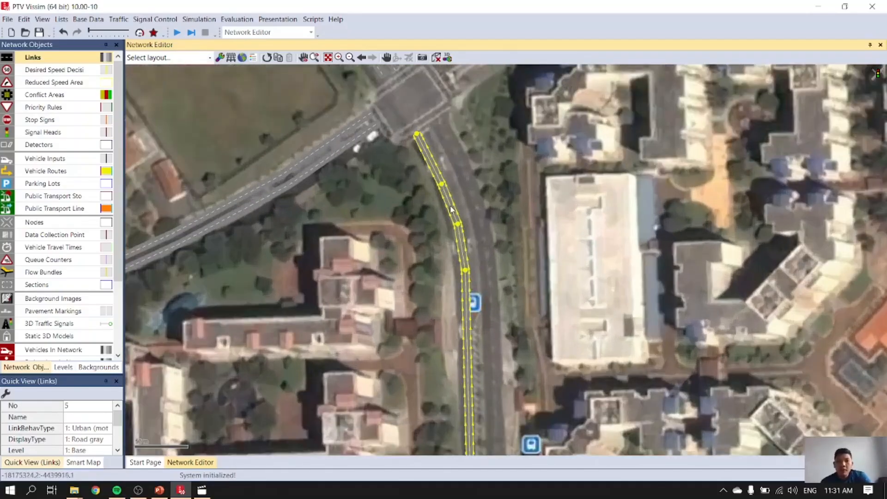
right_click(451, 209)
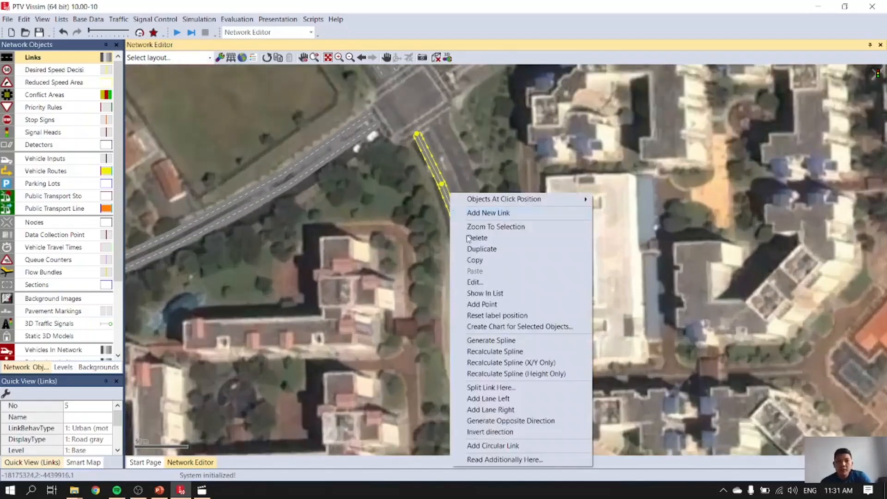
click(518, 421)
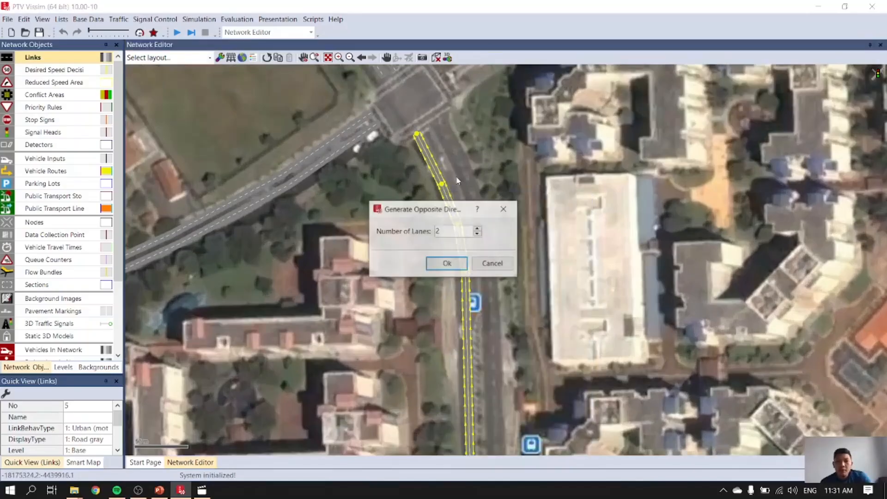
click(445, 265)
drag(431, 162, 452, 149)
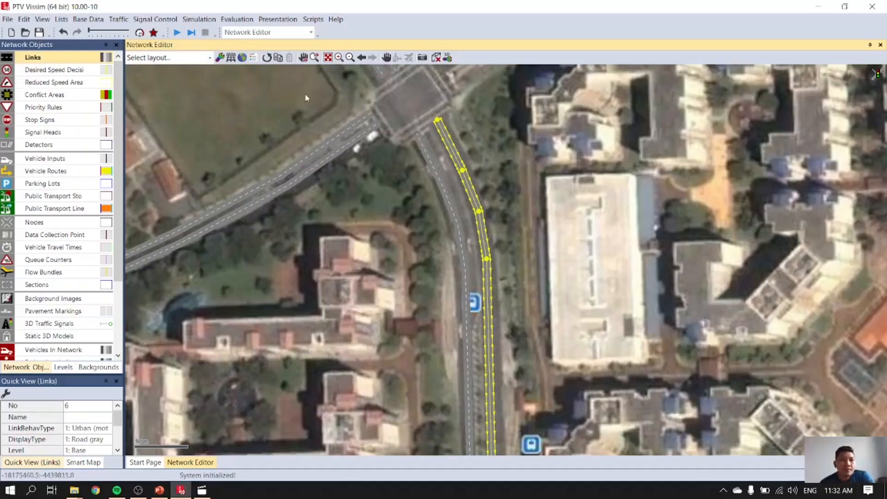
Draw a two-lane link about 339 m long from the northeastern intersection down to the main intersection
scroll(391, 95, up, 1)
drag(327, 249, 149, 422)
drag(422, 276, 399, 367)
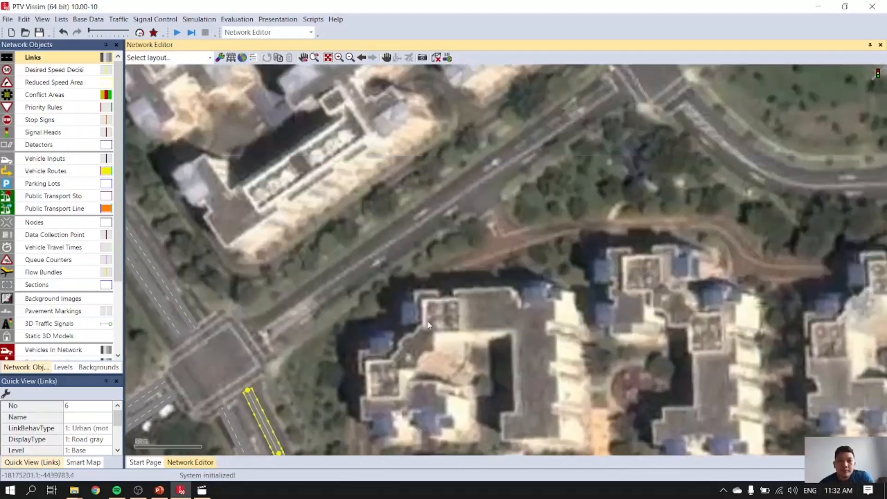
drag(396, 259, 432, 320)
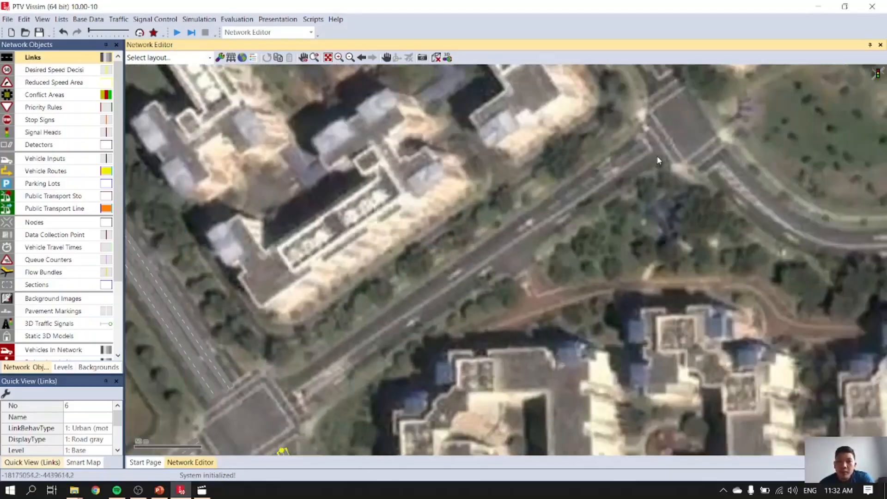
mouse_move(656, 154)
mouse_down()
mouse_move(433, 363)
mouse_move(286, 411)
mouse_up()
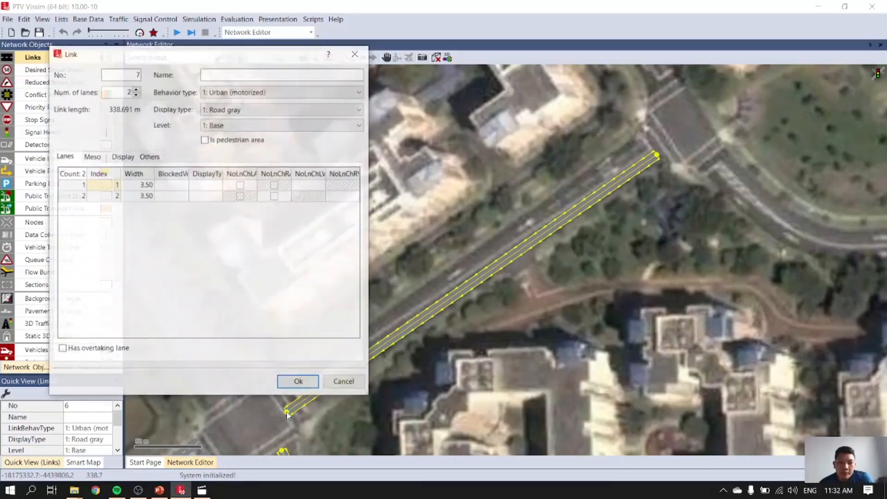
click(304, 387)
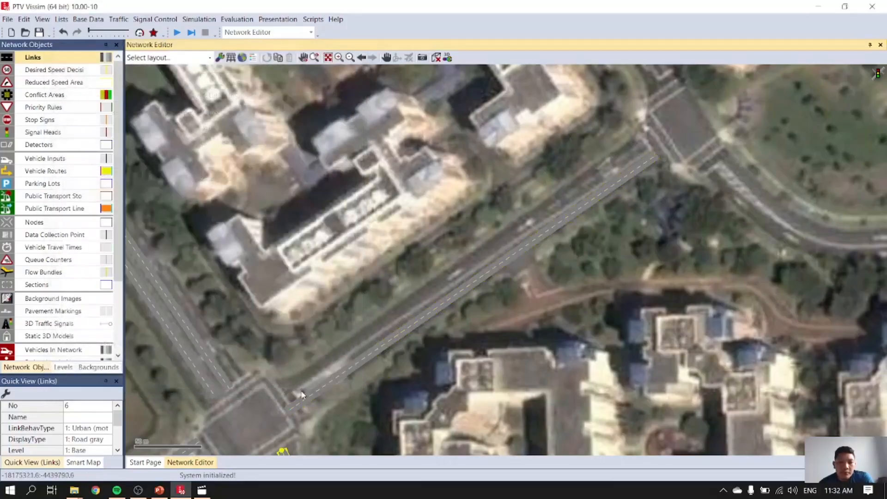
Generate a two-lane opposite direction for the northeastern link and shift it onto the northern carriageway
right_click(308, 398)
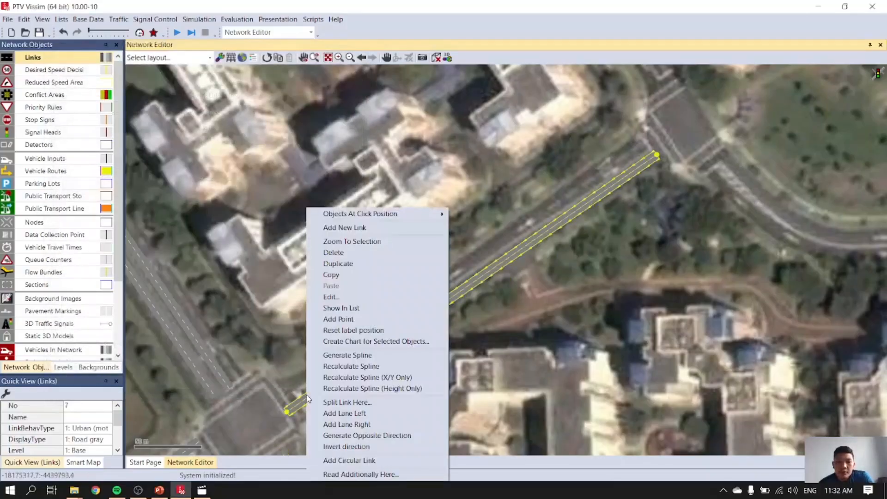
click(353, 435)
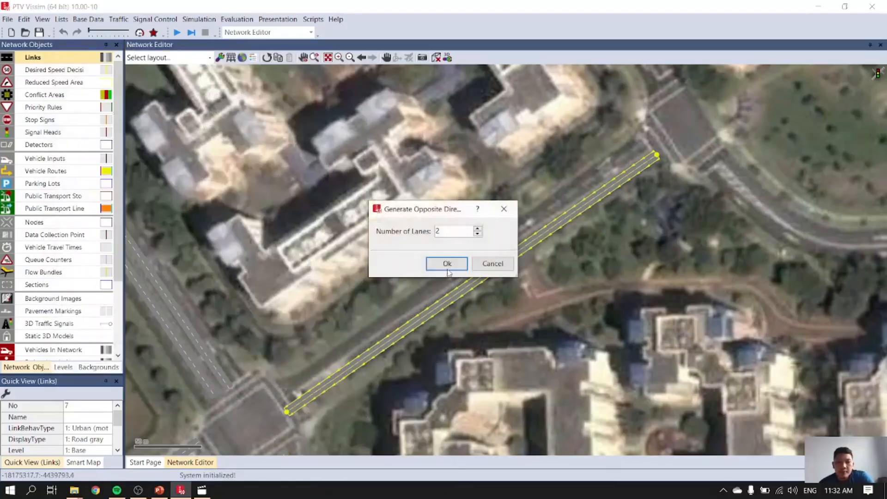
click(448, 262)
click(384, 326)
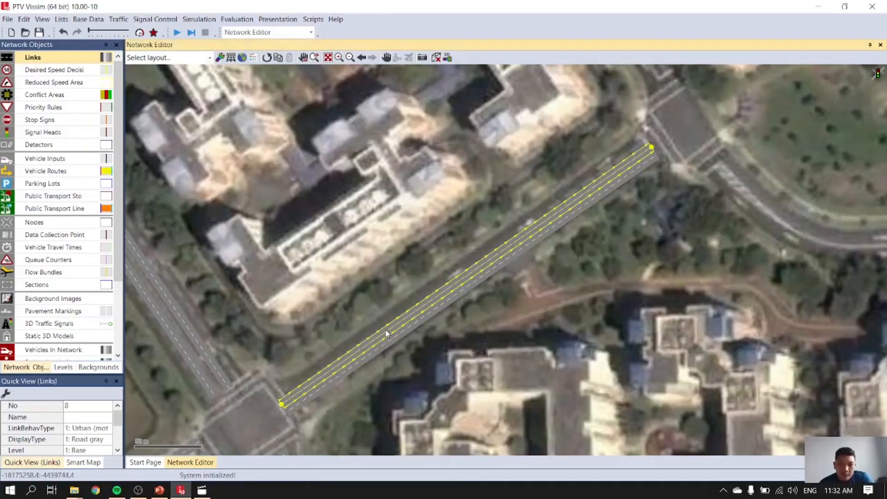
drag(381, 323, 381, 321)
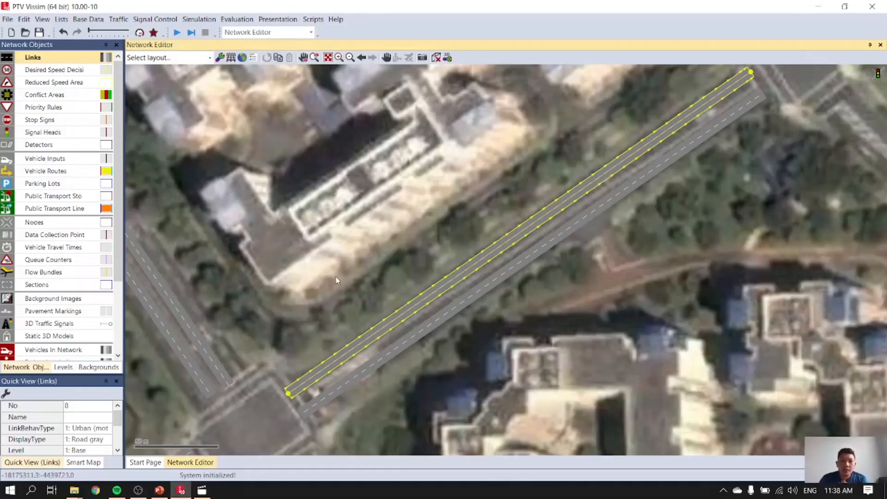
Split the northwestern approach link at 495.225 m, about 80 m before the intersection, with automatic connector generation turned off
scroll(364, 250, up, 2)
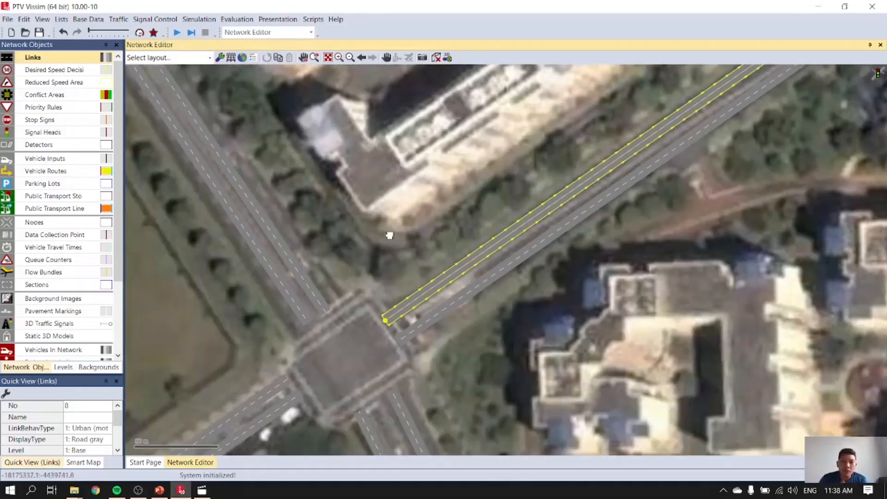
drag(389, 236, 468, 154)
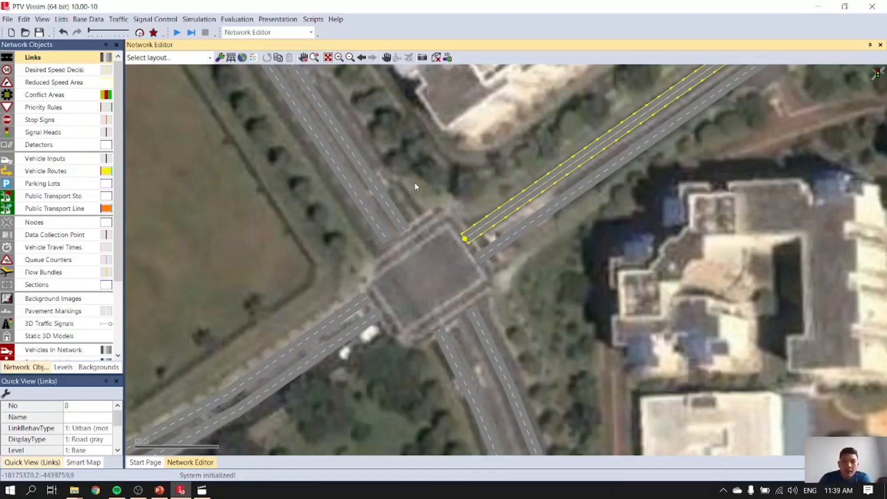
drag(415, 179, 392, 248)
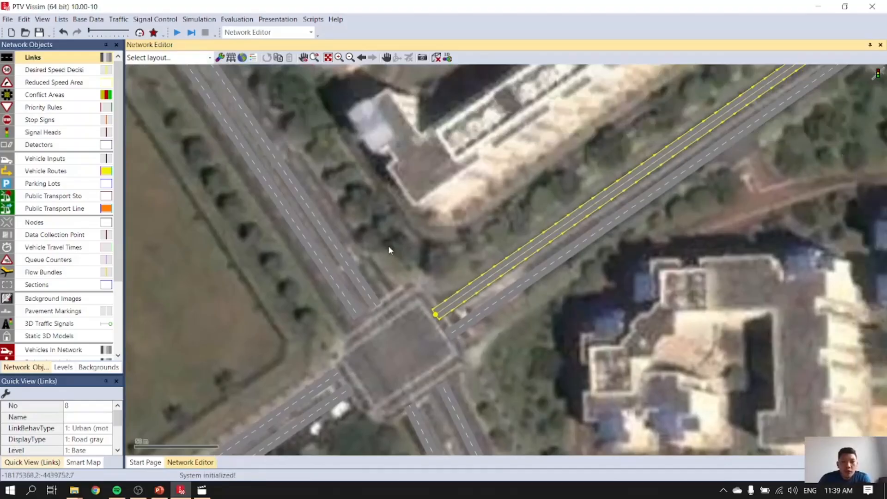
scroll(389, 250, up, 1)
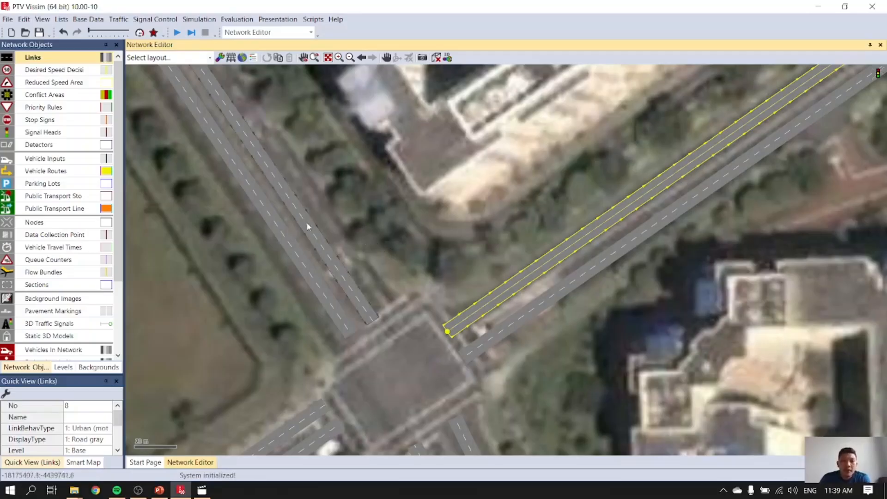
click(278, 179)
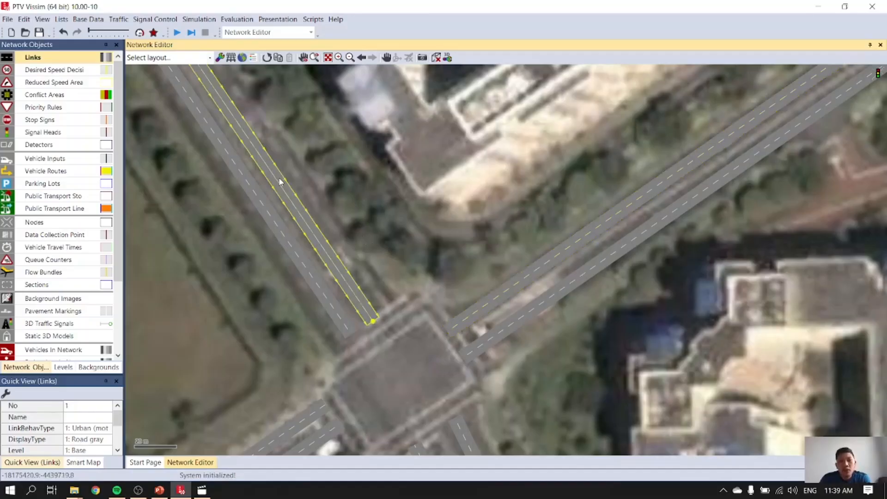
right_click(278, 186)
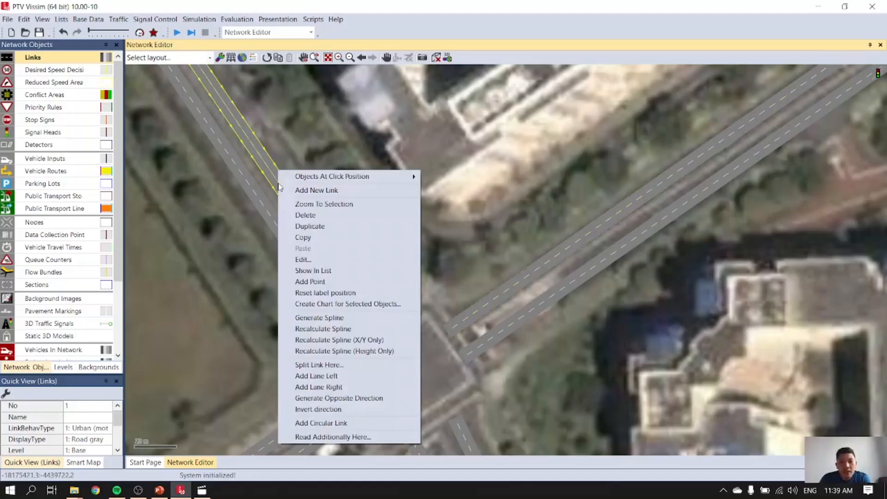
click(360, 365)
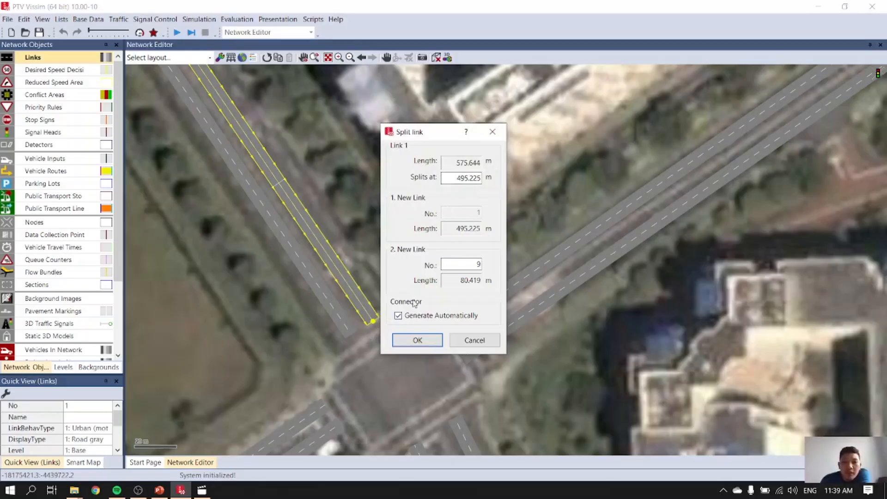
click(400, 317)
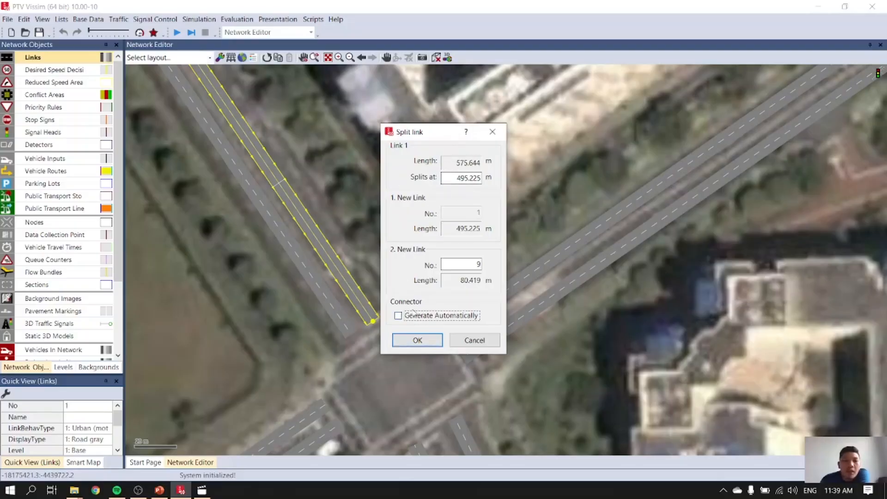
click(419, 340)
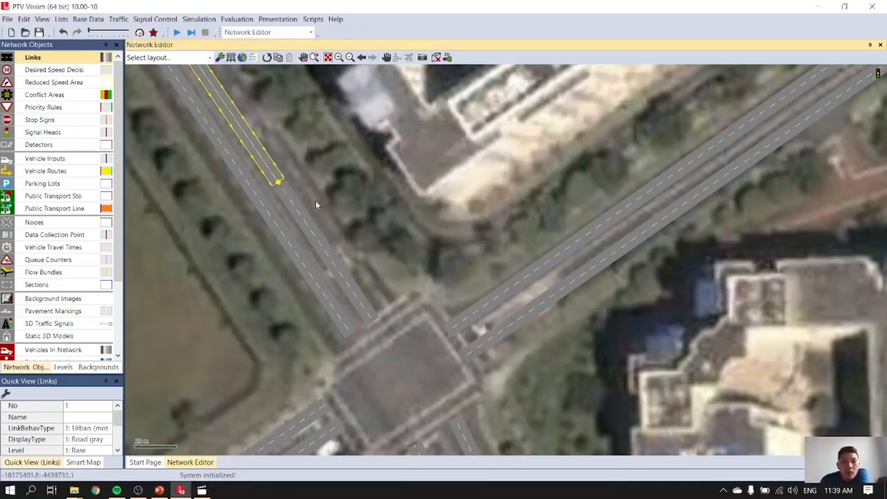
Add a third lane on the left side of the short northwestern link segment leading into the intersection
scroll(277, 182, up, 3)
scroll(277, 181, up, 1)
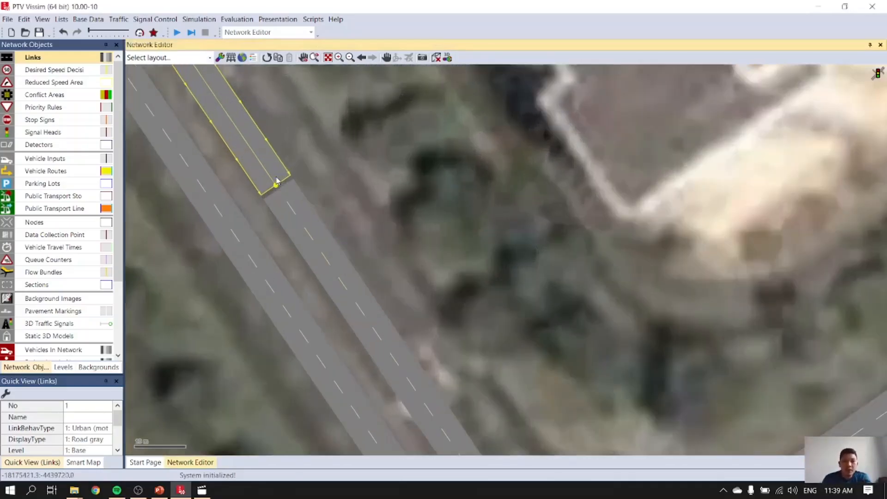
scroll(276, 181, down, 2)
click(305, 230)
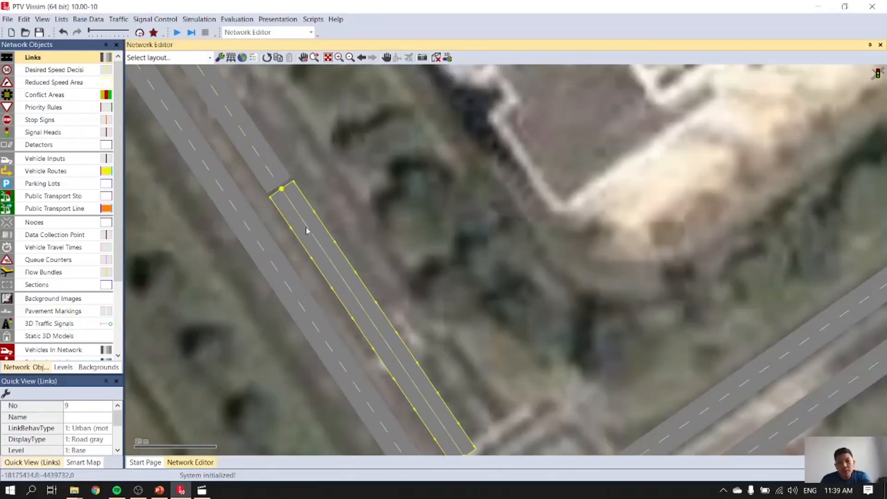
scroll(305, 230, down, 1)
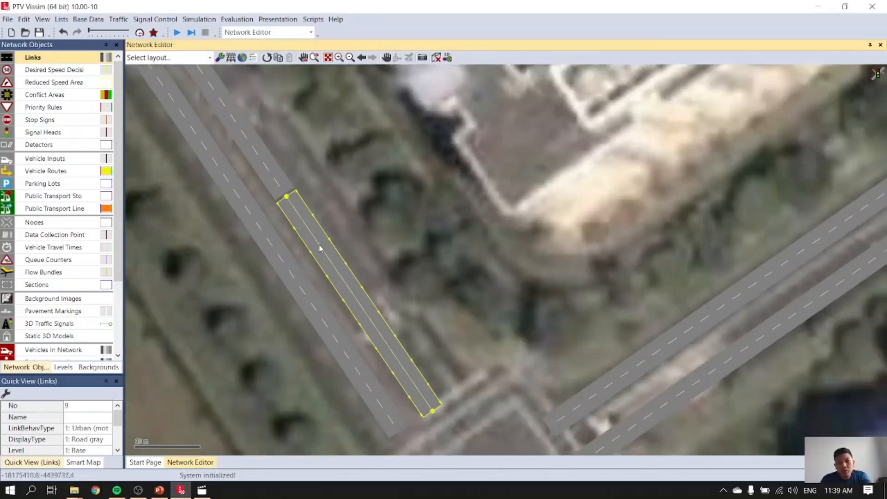
right_click(351, 285)
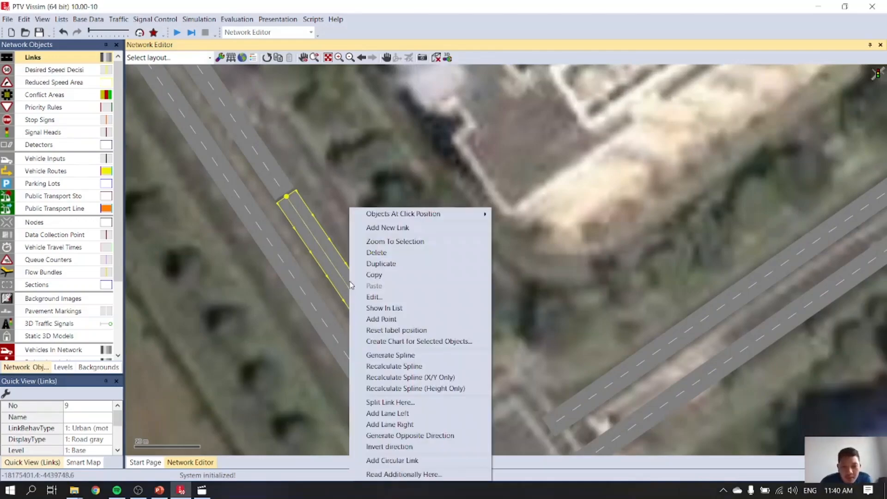
click(387, 413)
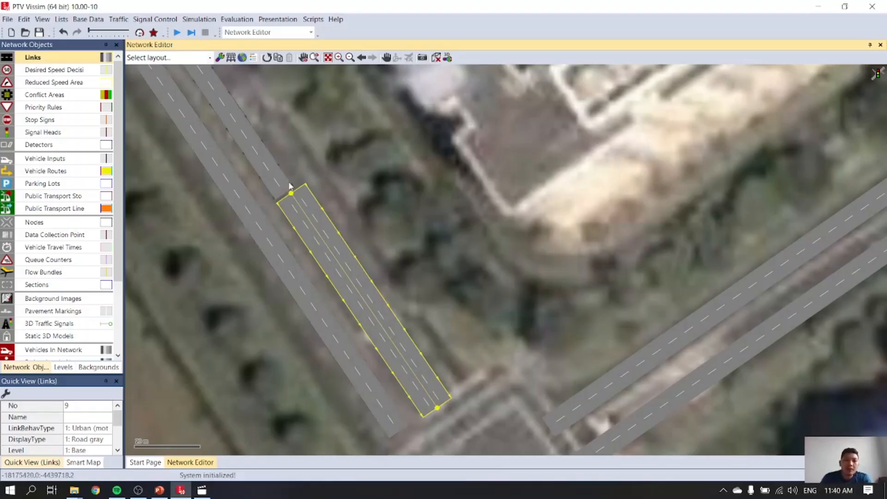
Draw a connector about 6.1 m long from both lanes of the upstream northwestern link to lanes 1 and 2 of the three-lane segment
scroll(287, 185, up, 2)
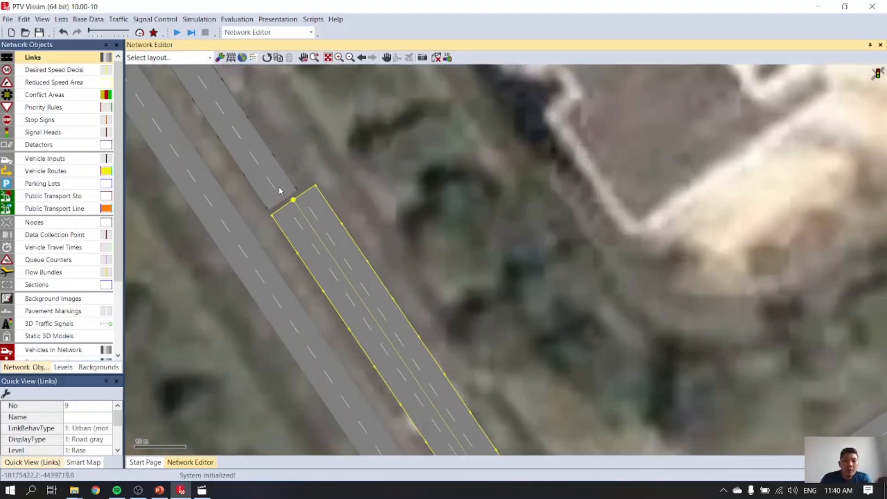
scroll(279, 190, up, 1)
click(272, 187)
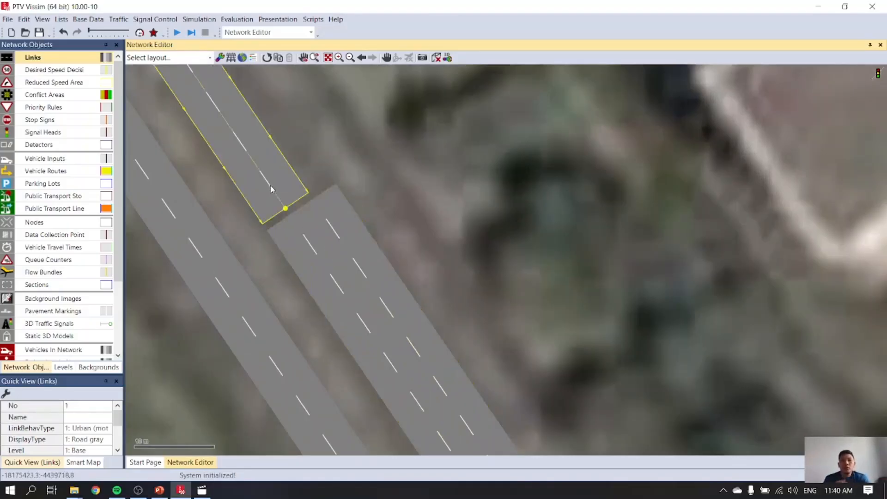
click(299, 258)
click(278, 202)
click(310, 234)
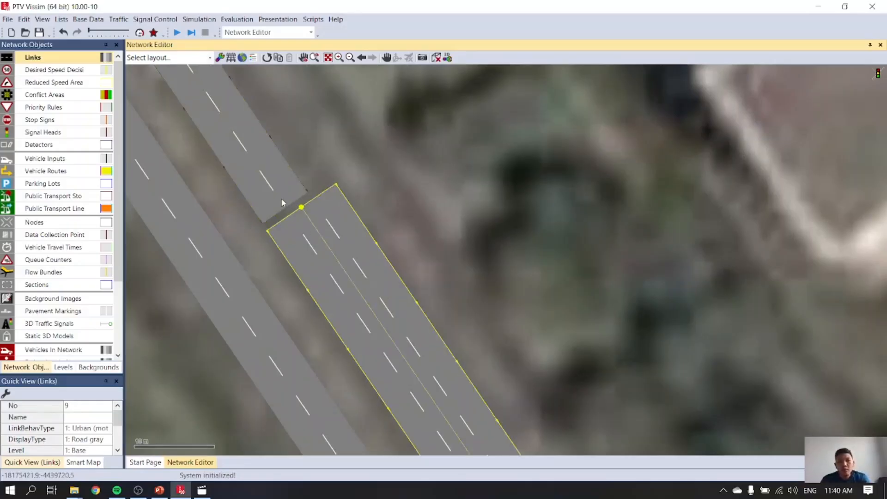
click(278, 199)
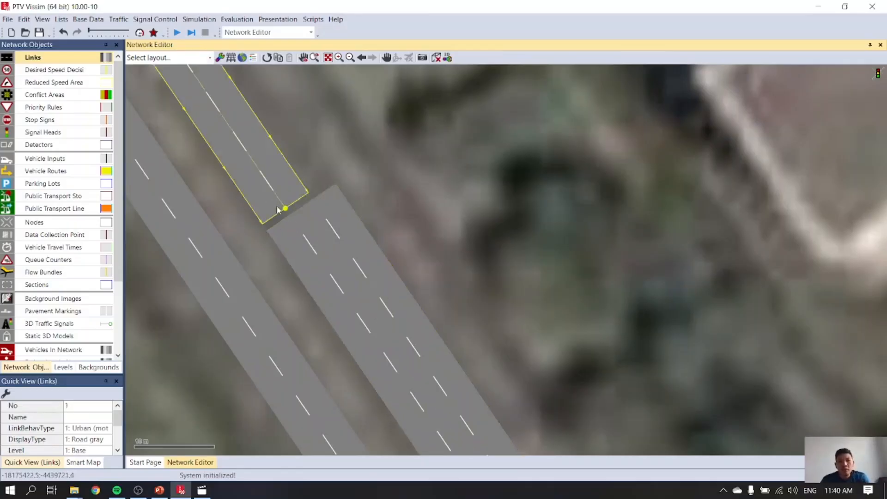
click(304, 231)
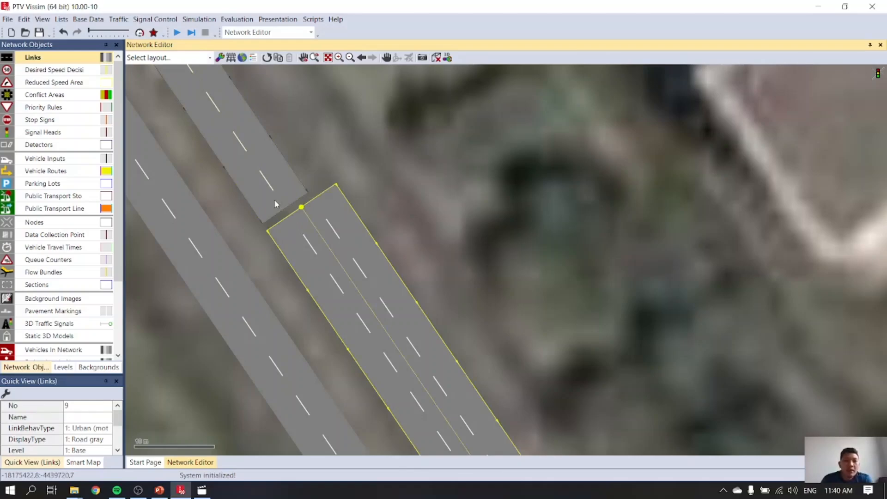
drag(269, 196, 291, 235)
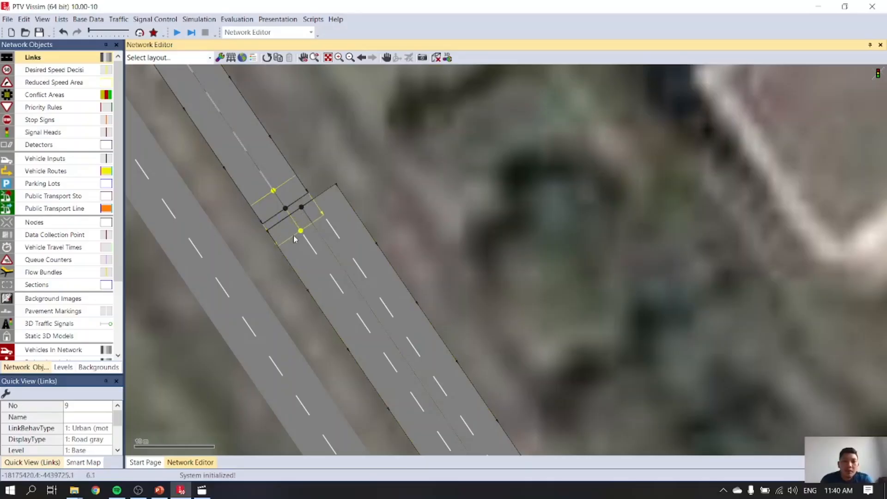
drag(294, 235, 297, 233)
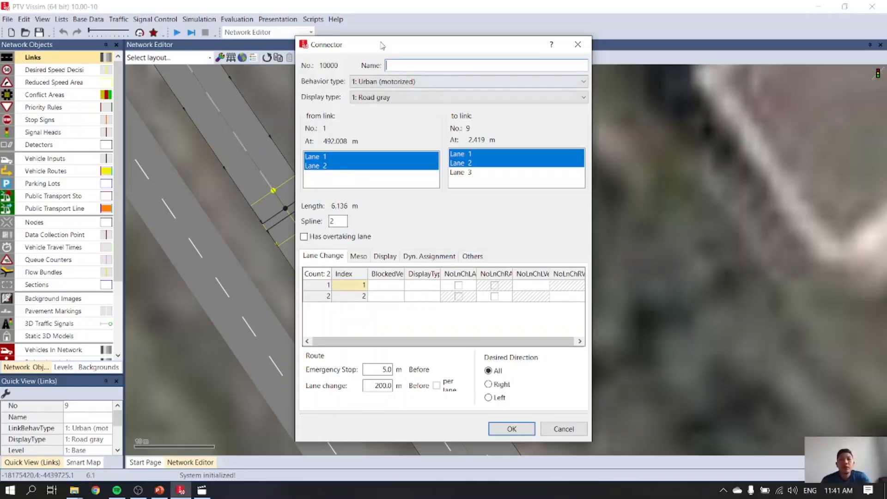
drag(379, 49, 464, 56)
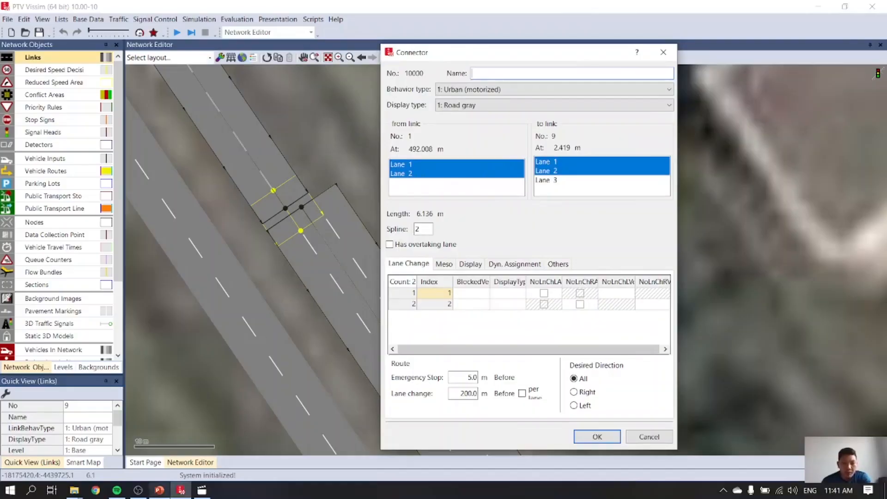
Switch to PowerPoint, examine the intersection lane-numbering diagram on slide 2 in full screen, and return to Vissim
click(160, 493)
click(78, 216)
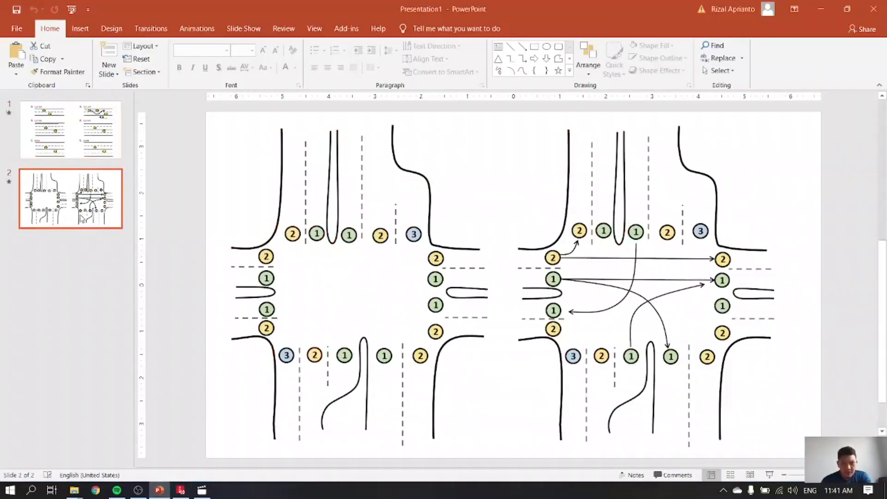
click(769, 475)
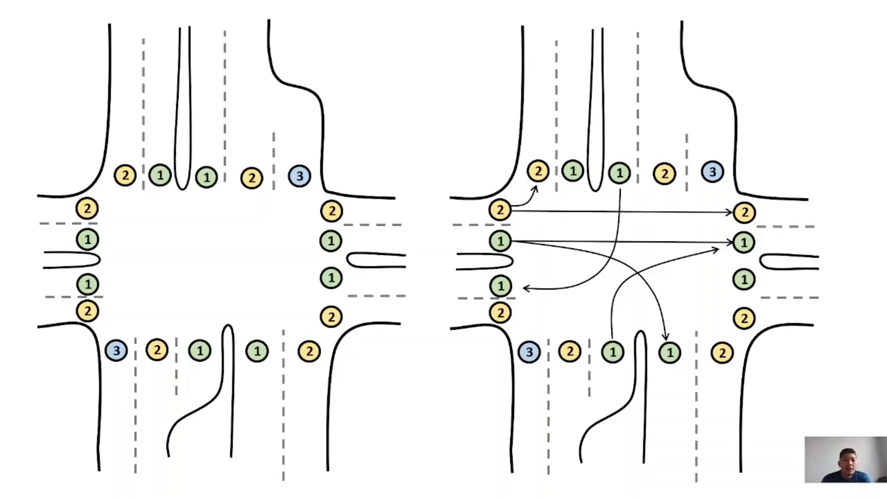
key(Escape)
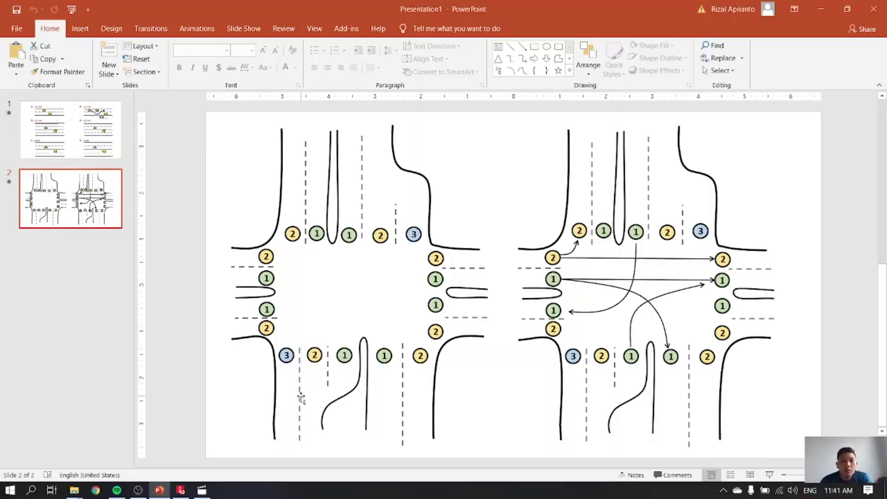
click(138, 491)
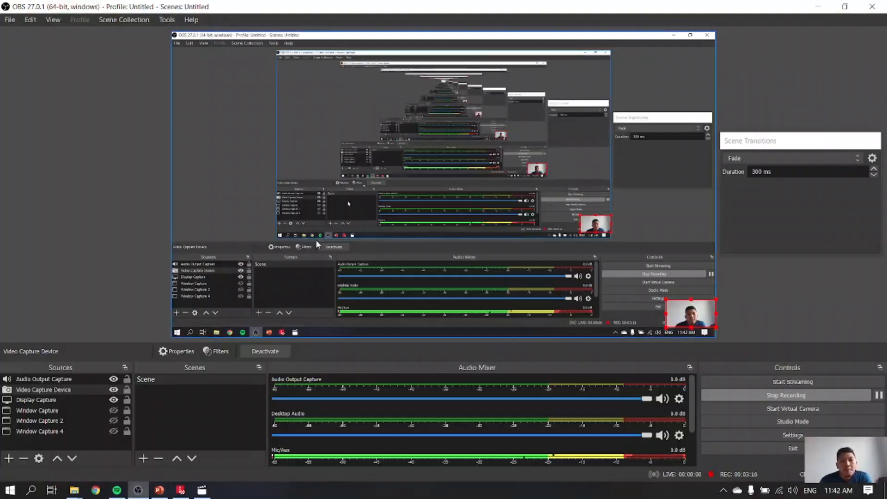
click(180, 490)
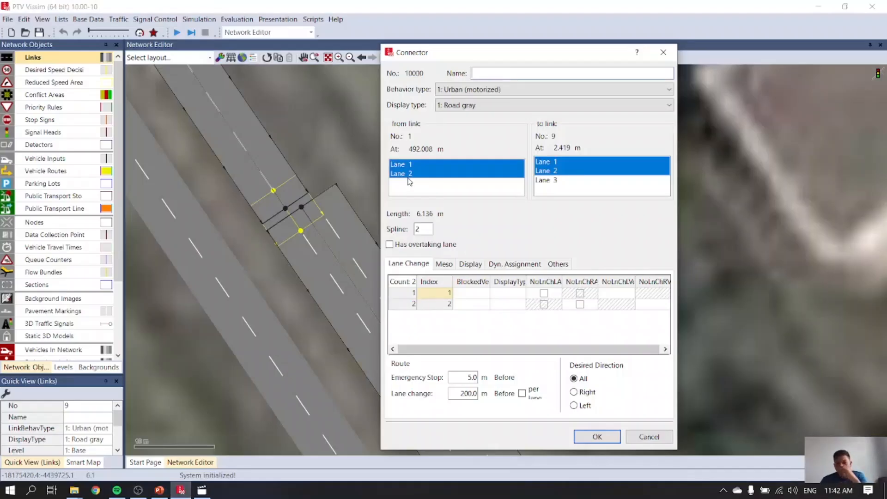
Accept the two-lane connector and create a second one, about 7.3 m long, from upstream lane 2 to lane 3 of the widened segment
click(596, 437)
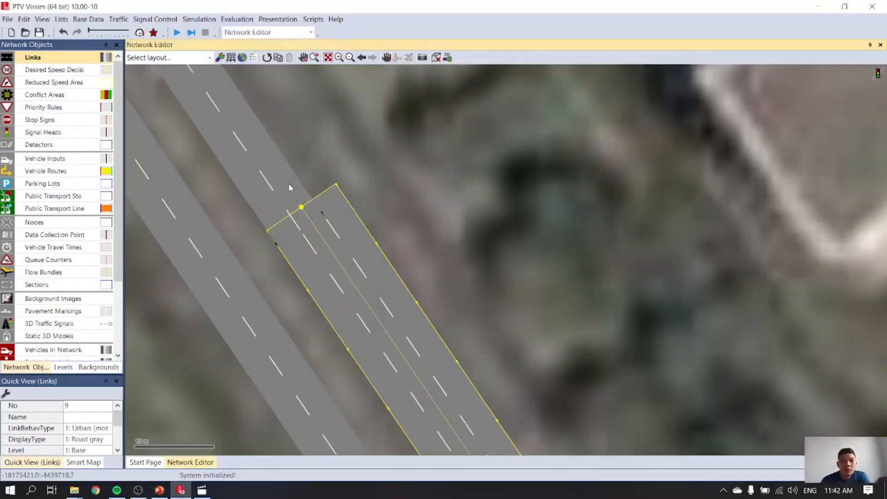
click(274, 187)
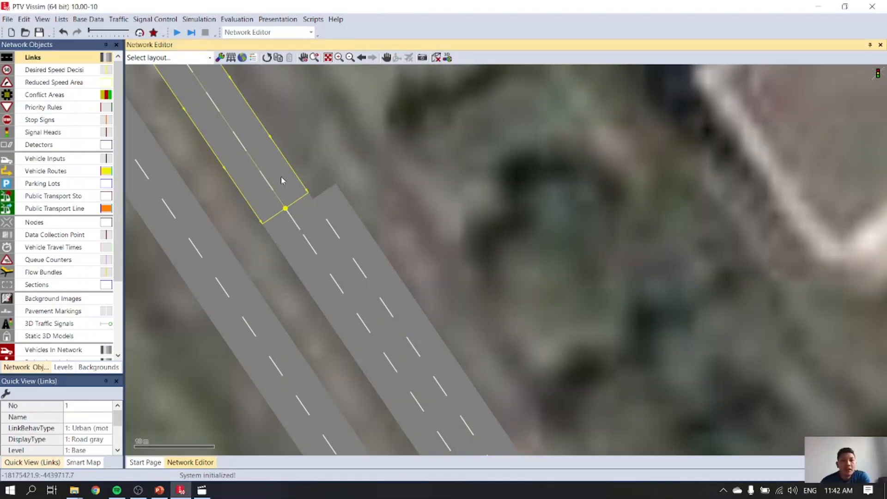
drag(281, 176, 329, 206)
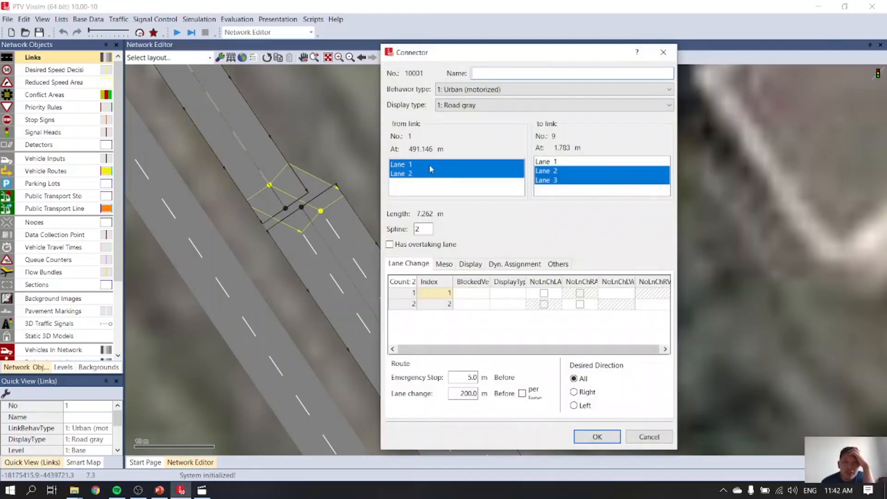
click(405, 173)
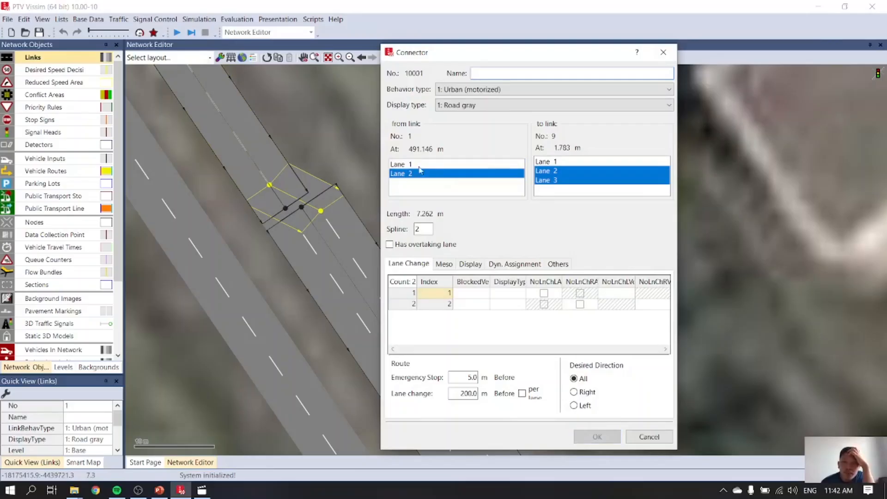
click(556, 180)
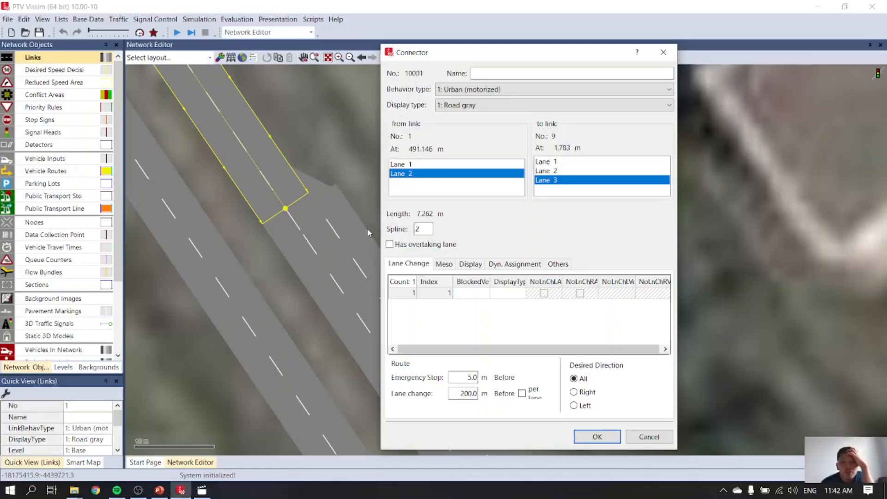
click(582, 435)
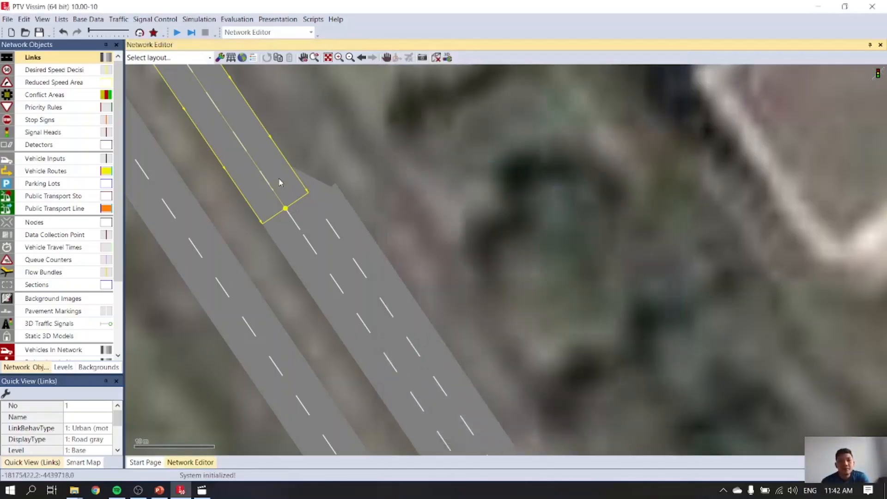
Pull the upstream northwestern link's end back from the three-lane segment to lengthen the connectors' taper
click(311, 187)
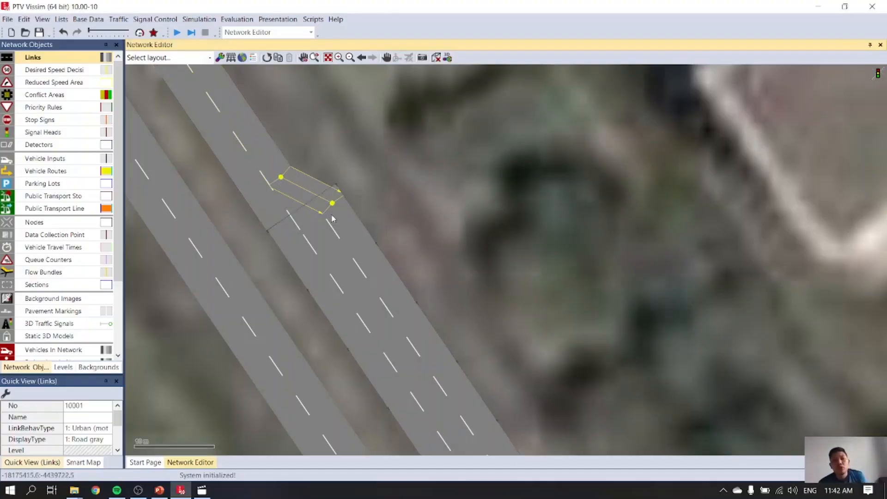
click(254, 167)
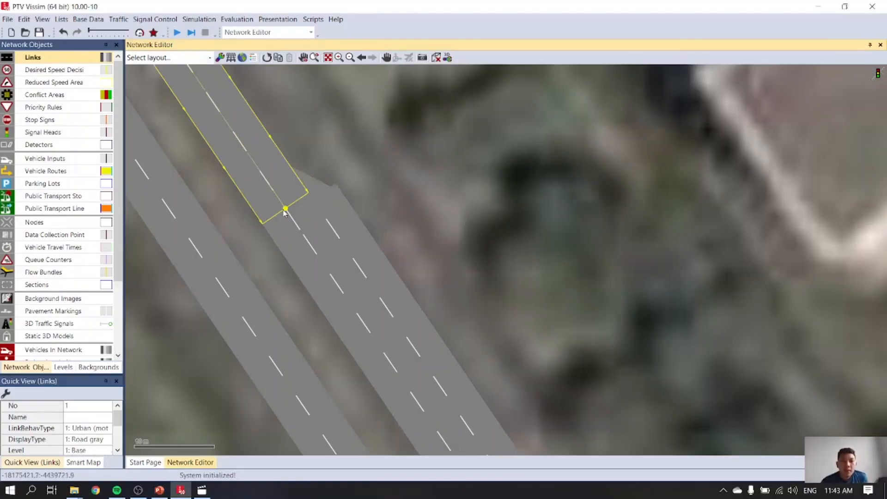
drag(285, 210, 246, 148)
click(377, 181)
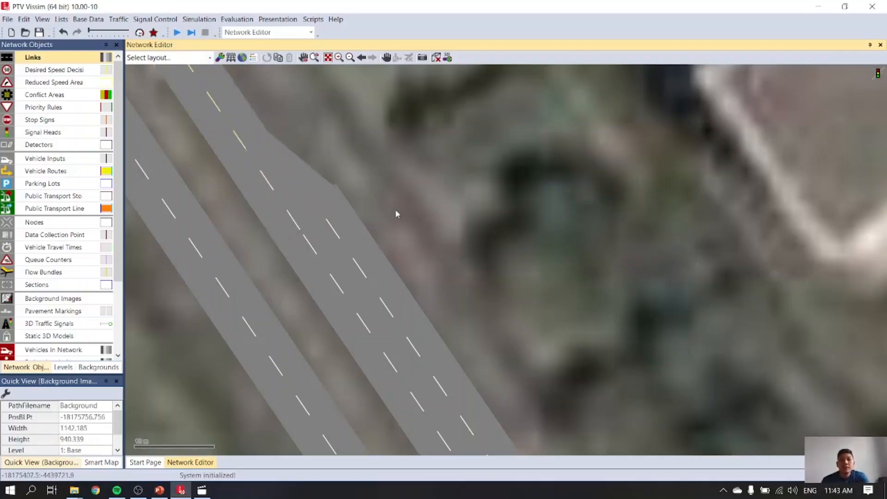
Split the southeastern approach link at about 362 m, short of the intersection, with automatic connector generation turned off
scroll(415, 236, down, 3)
scroll(436, 261, down, 1)
scroll(438, 265, down, 1)
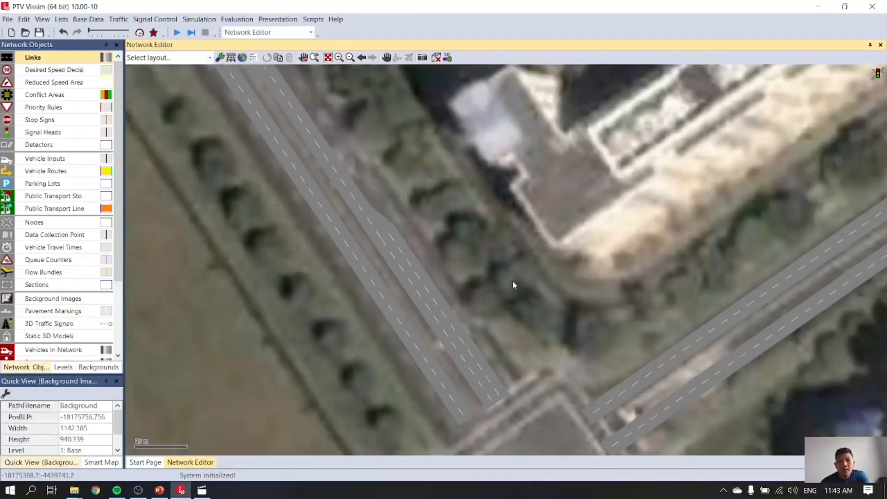
drag(523, 264, 432, 95)
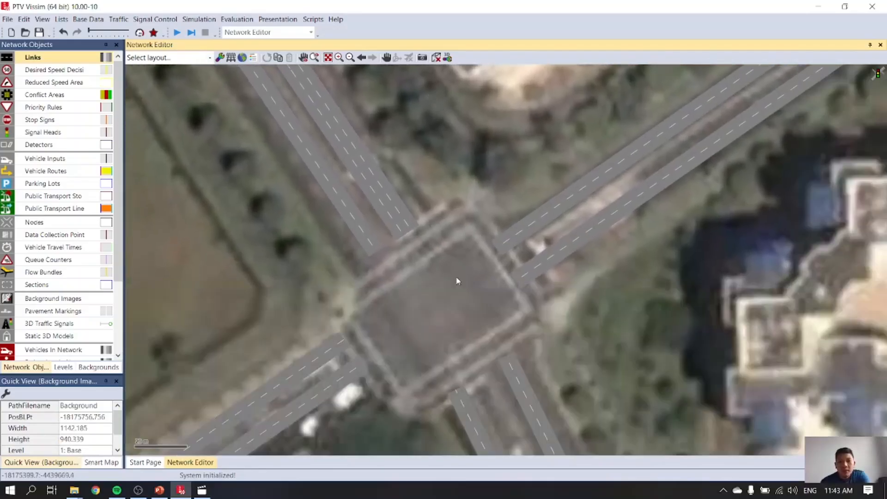
scroll(400, 206, down, 2)
drag(413, 282, 400, 163)
scroll(431, 302, up, 3)
scroll(400, 164, up, 1)
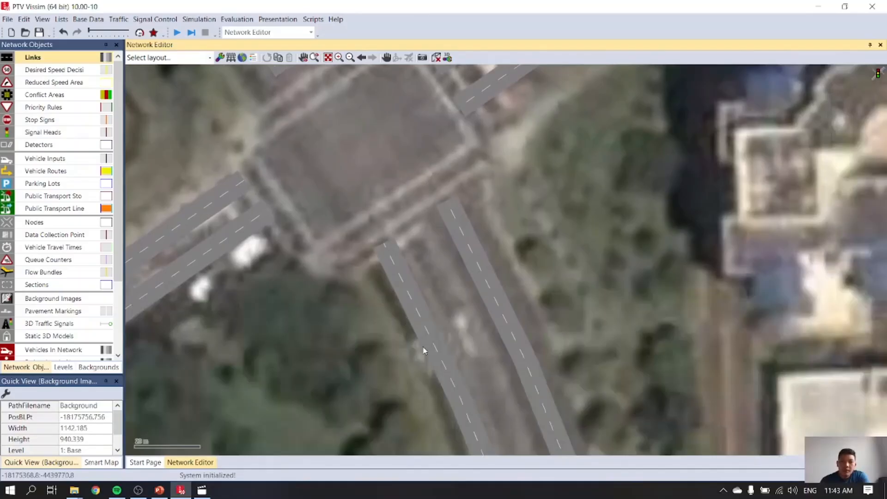
drag(460, 326, 401, 145)
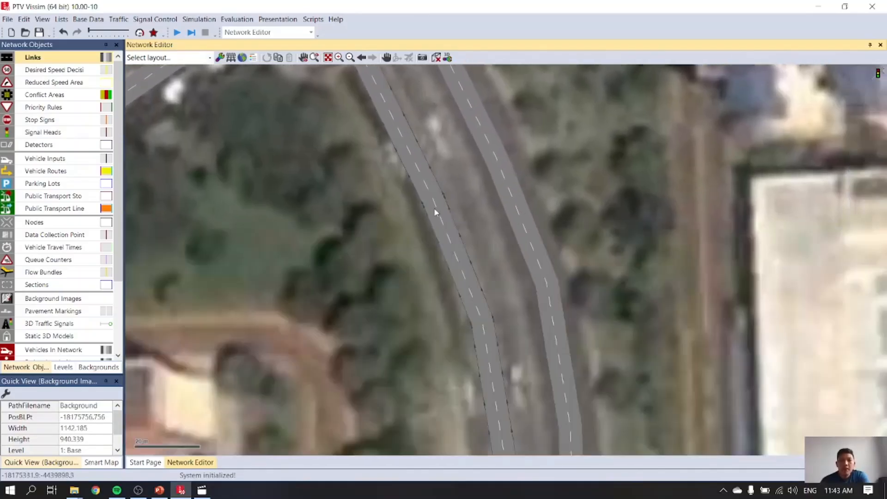
scroll(449, 192, down, 3)
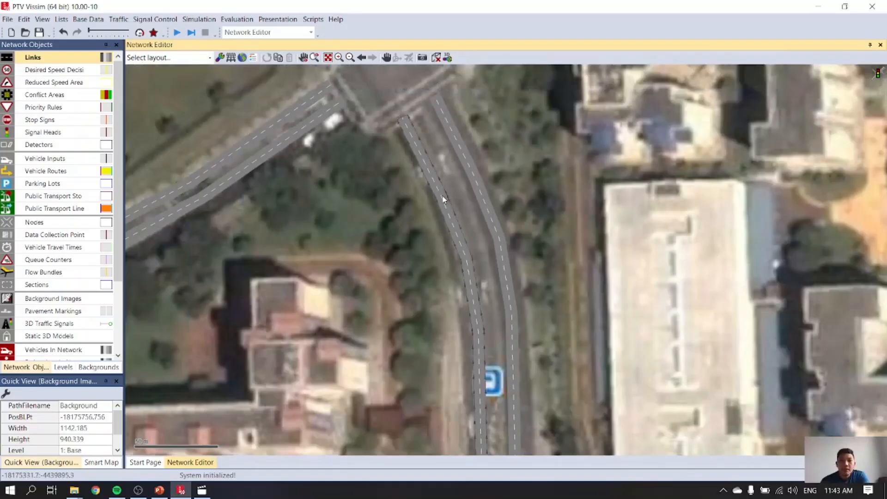
scroll(444, 199, up, 2)
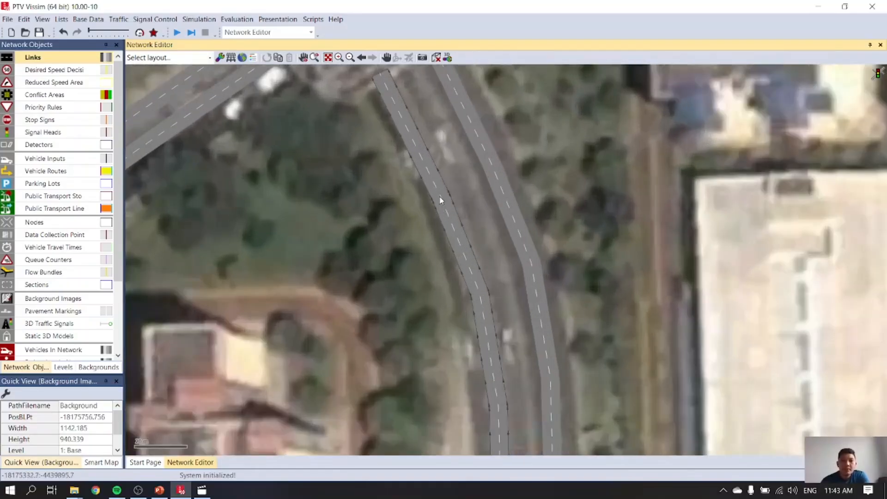
right_click(440, 200)
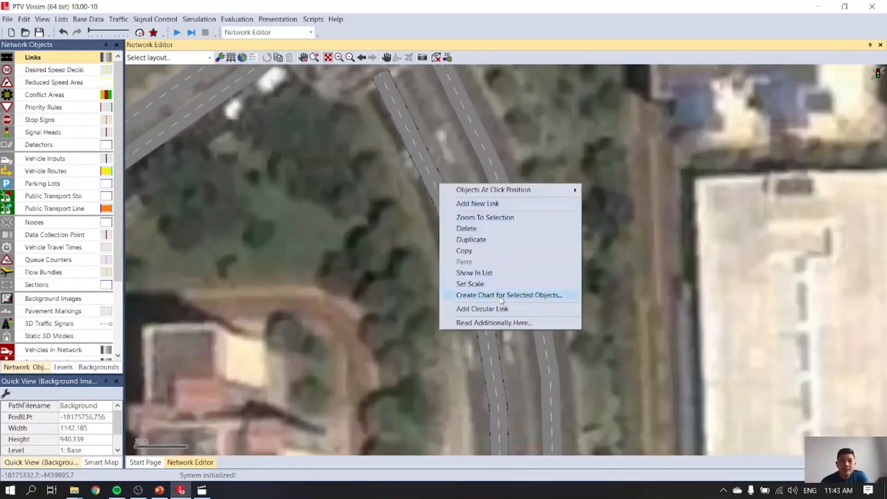
click(378, 172)
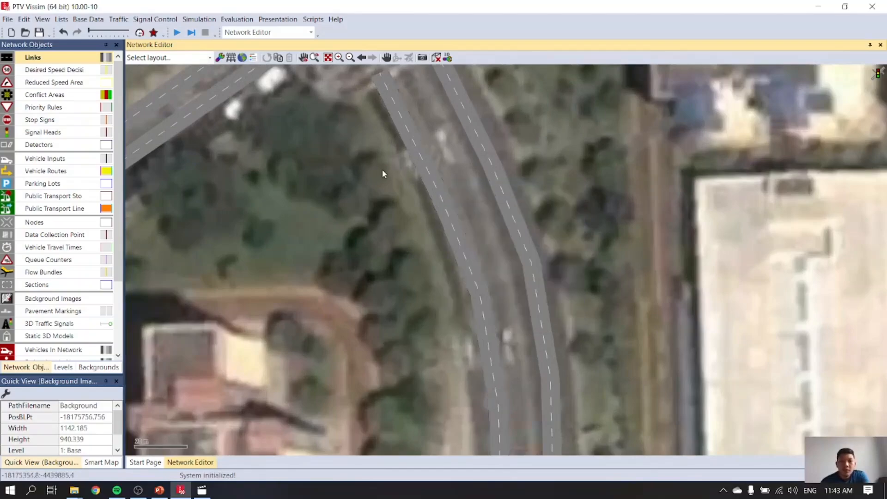
click(420, 152)
right_click(421, 152)
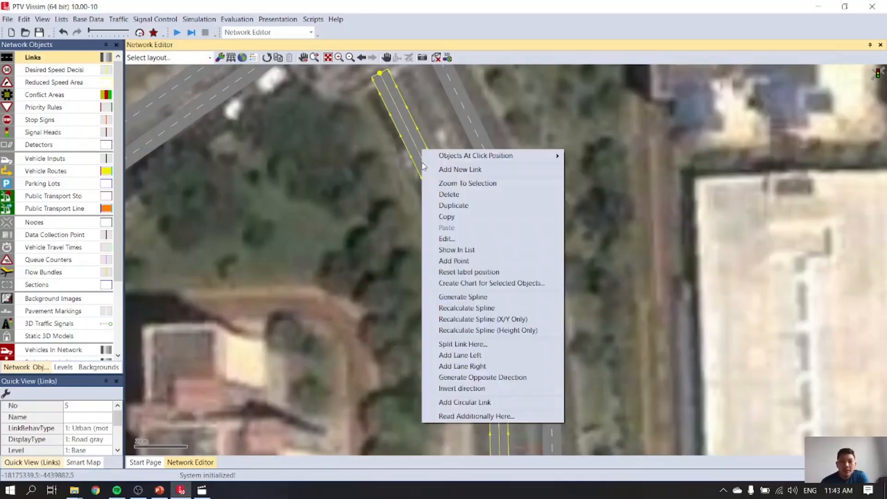
click(464, 344)
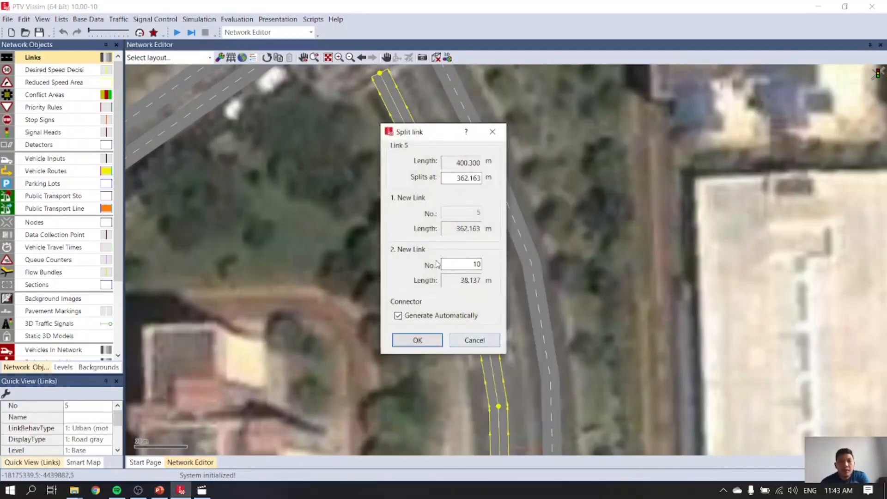
click(398, 316)
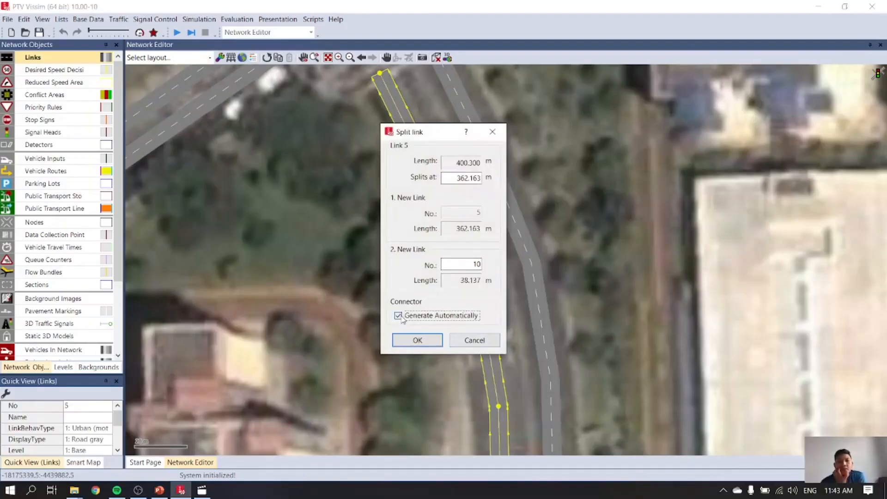
click(418, 340)
Shift the split on the southeastern approach farther upstream and add a lane on the right of the segment nearest the junction
click(415, 143)
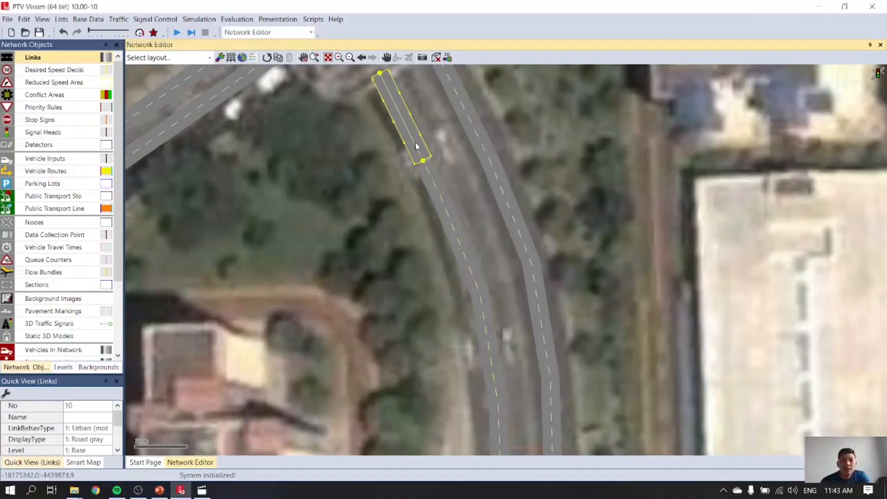
scroll(414, 142, up, 2)
click(433, 197)
drag(433, 184, 452, 222)
click(428, 176)
drag(428, 177, 458, 223)
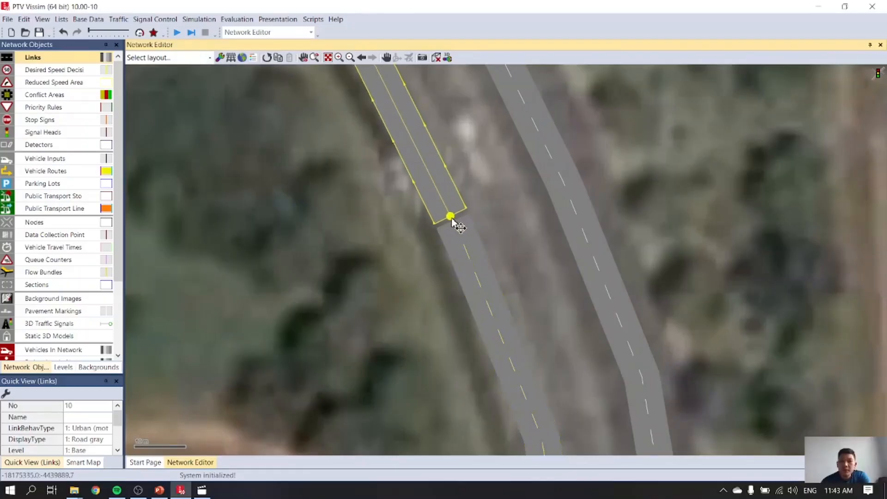
right_click(417, 148)
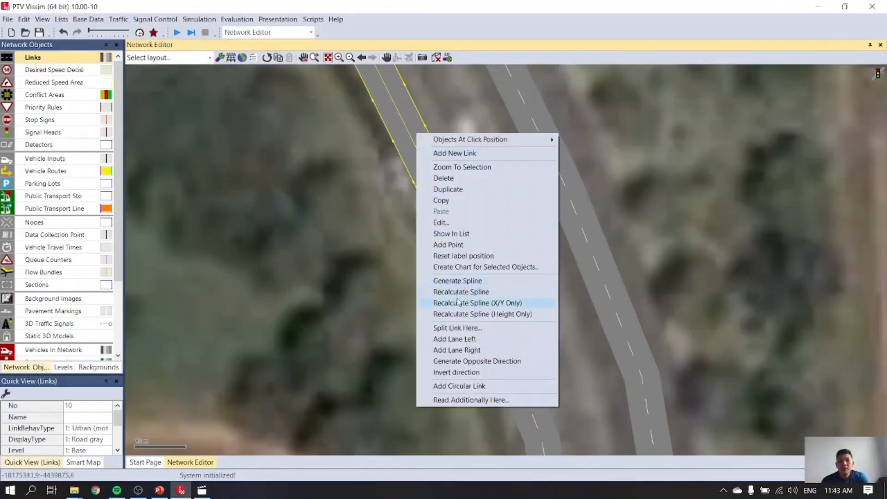
click(455, 349)
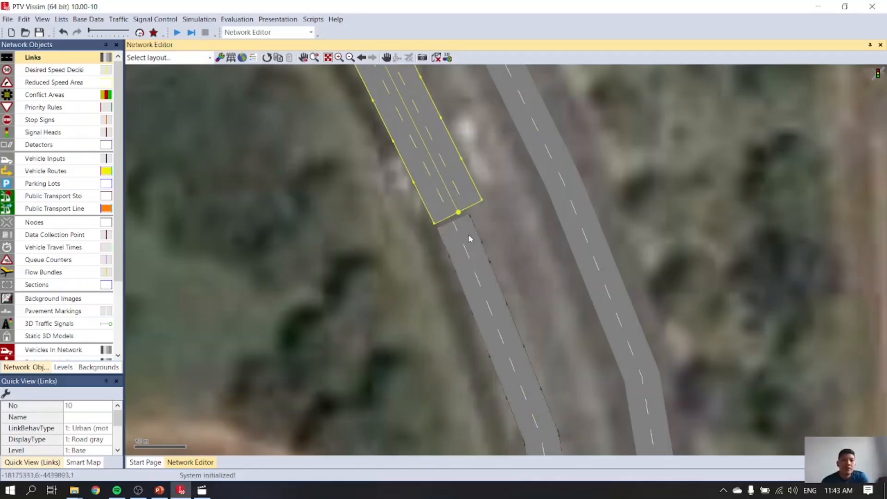
Draw a connector about 7.6 m long from both lanes of the upstream southeastern link to lanes 2 and 3 of the widened segment
scroll(463, 223, up, 2)
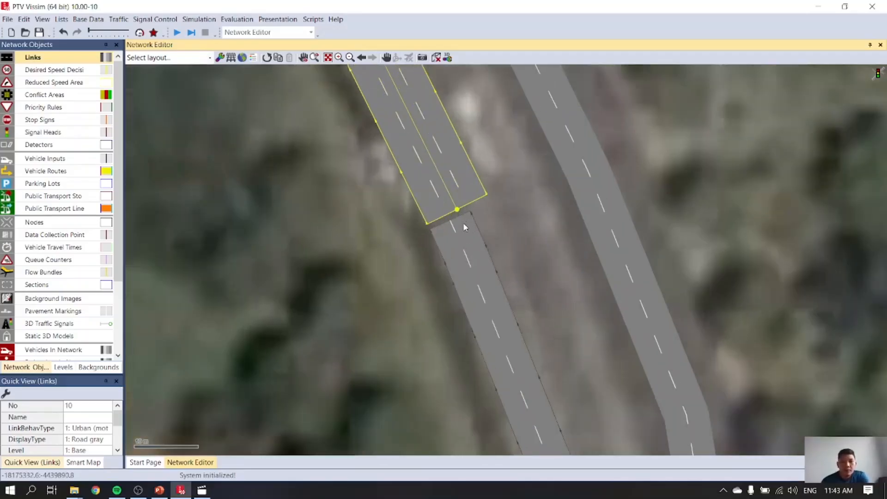
click(457, 236)
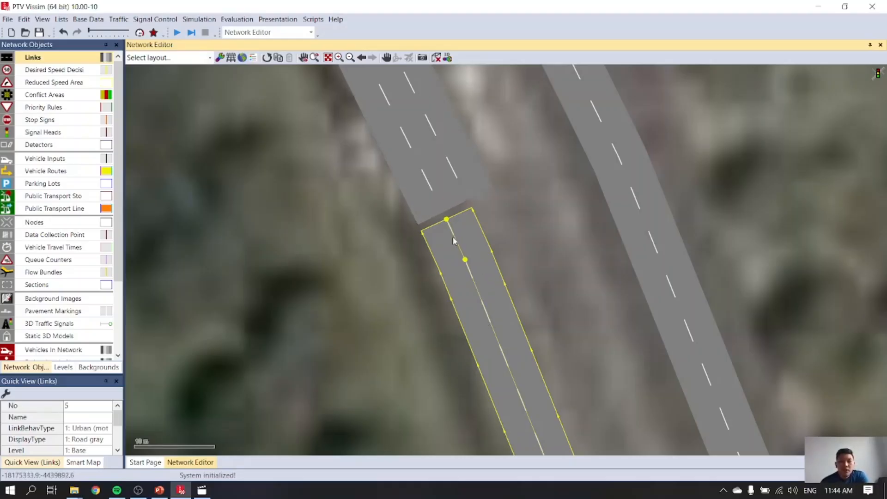
drag(453, 241, 420, 191)
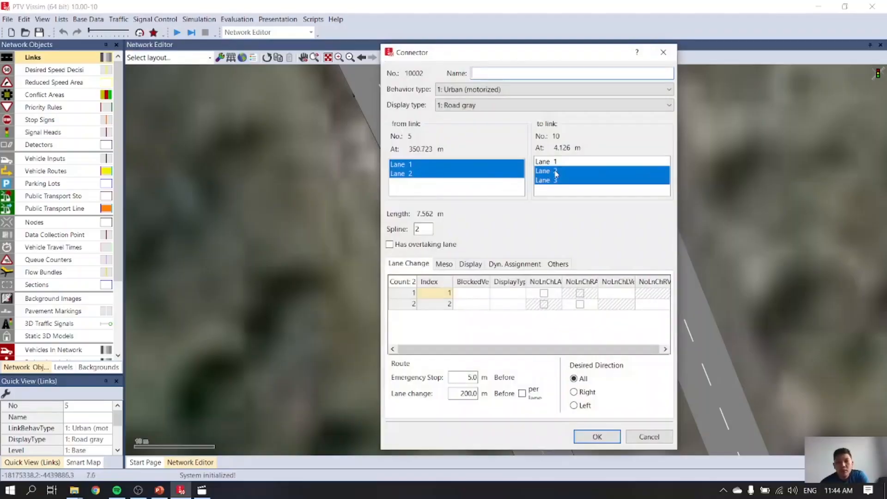
click(597, 437)
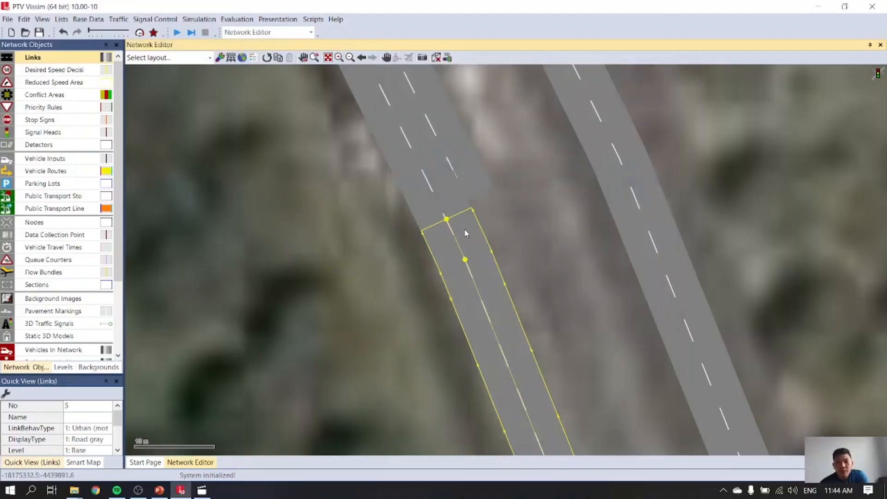
Create a second connector, about 6.2 m long, from lane 1 of the upstream southeastern link to lane 1 of the three-lane segment
drag(464, 230, 473, 179)
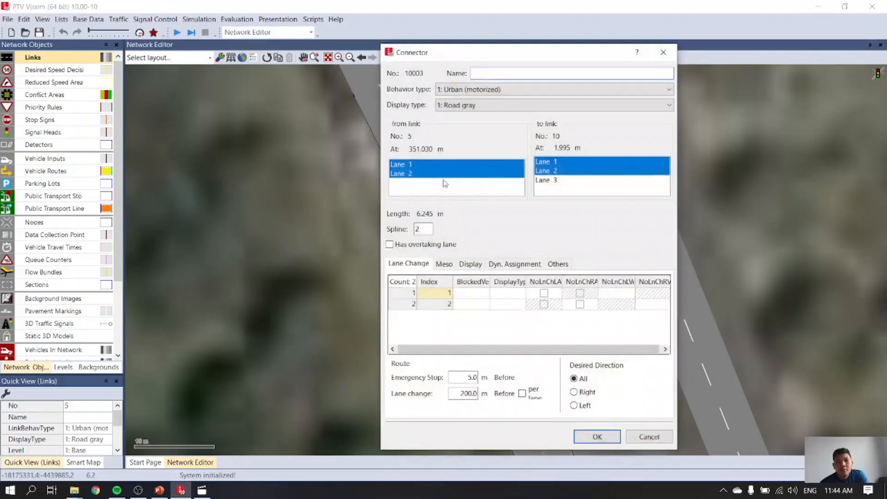
click(554, 181)
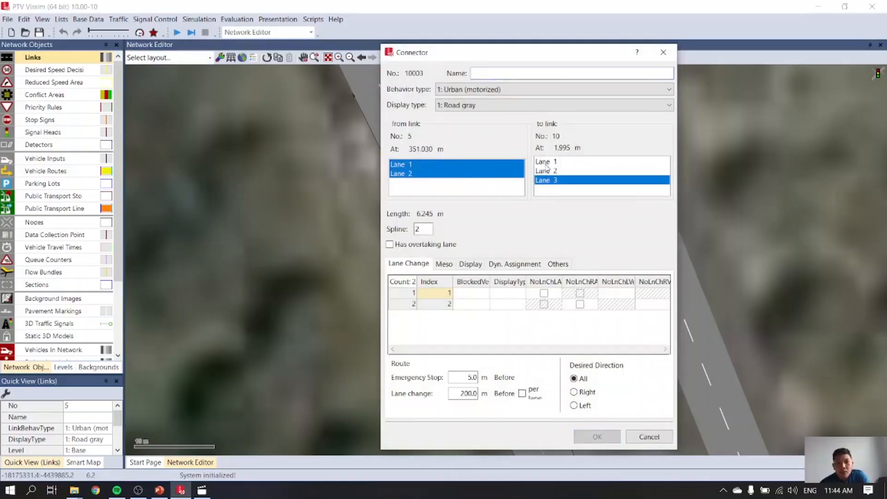
click(546, 163)
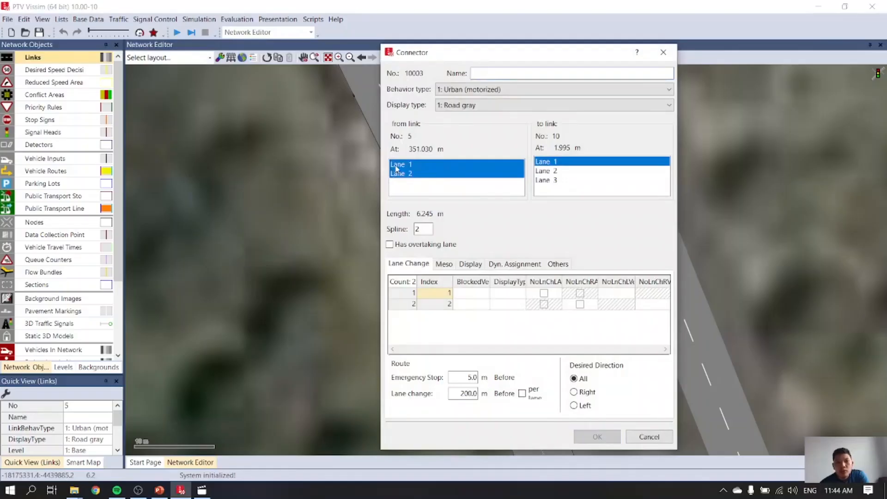
click(596, 436)
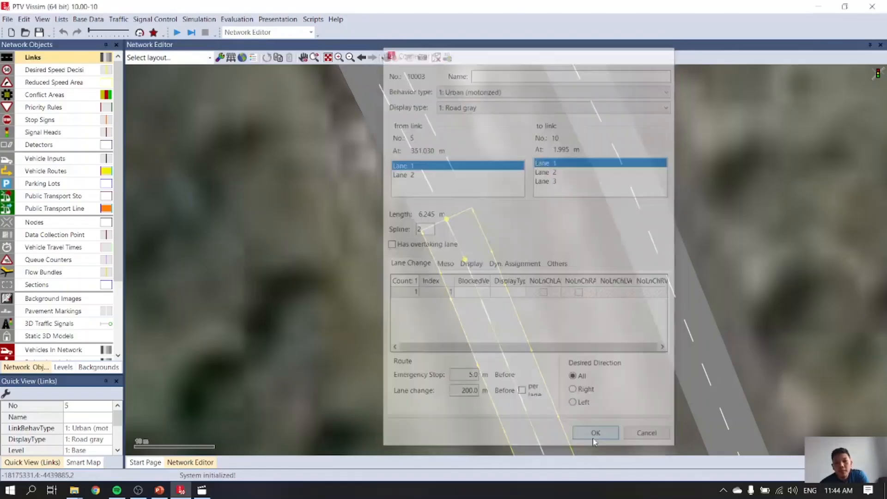
click(477, 207)
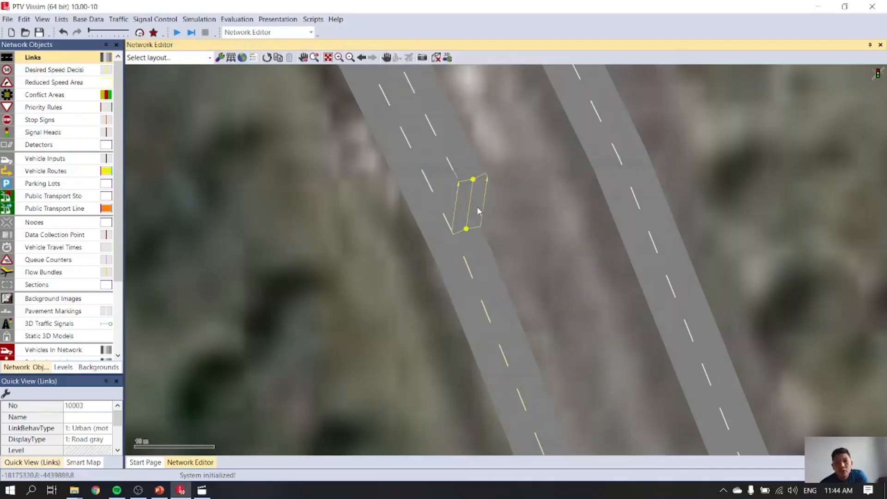
Pull the upstream southeastern link's end back from the three-lane segment to lengthen both connectors' taper
click(452, 224)
drag(450, 220, 475, 277)
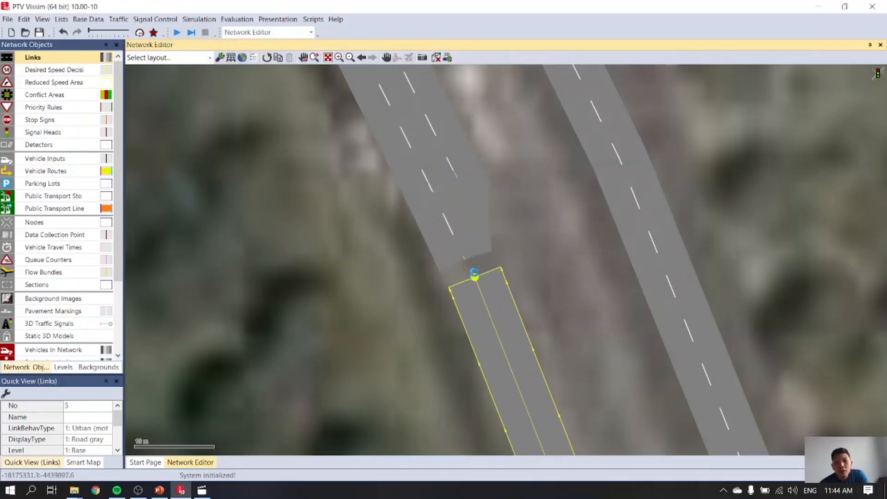
scroll(502, 187, down, 3)
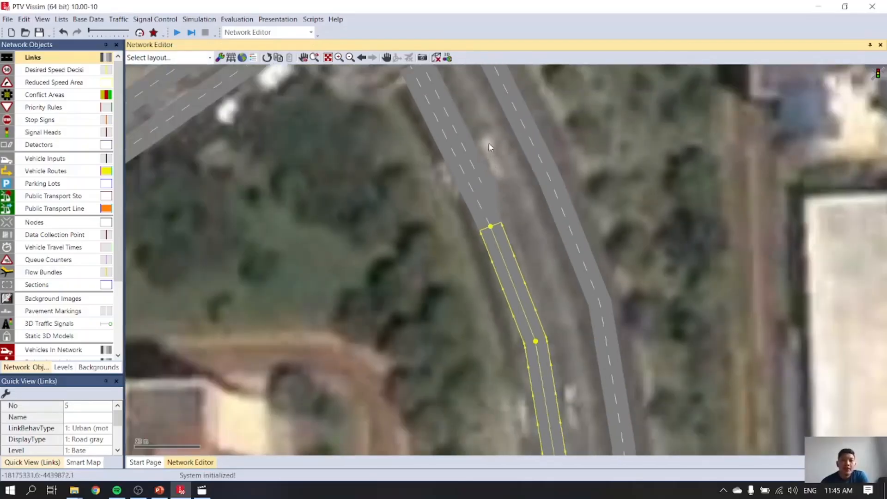
Examine the southeastern leg's links at the junction, check the lane-to-lane movement diagram in PowerPoint, and return to Vissim
scroll(489, 147, down, 2)
drag(386, 153, 329, 394)
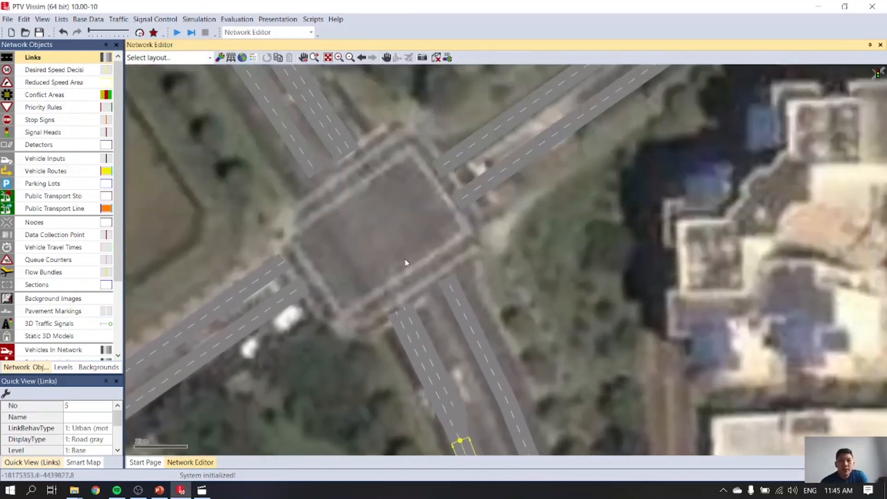
scroll(454, 286, up, 2)
click(456, 297)
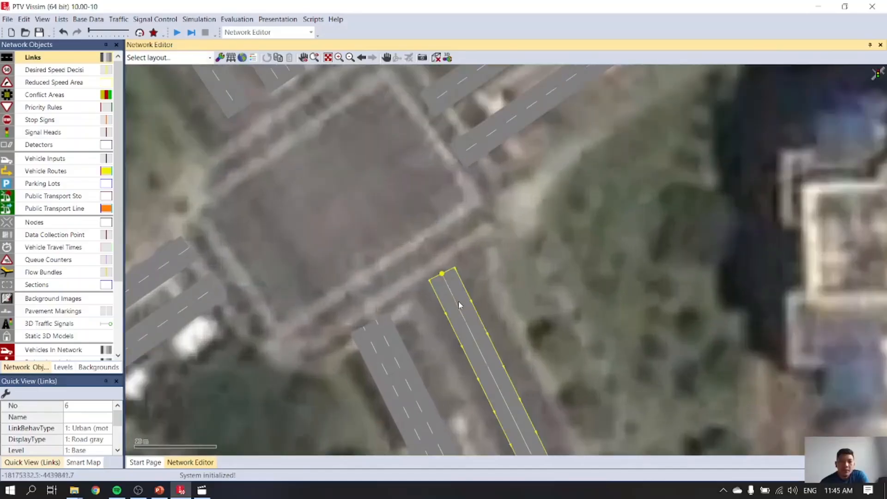
click(391, 340)
scroll(450, 282, down, 2)
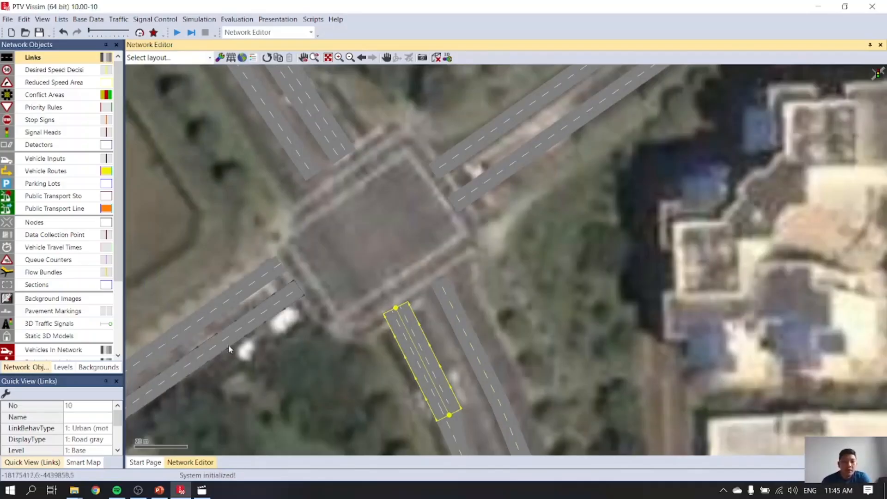
click(159, 490)
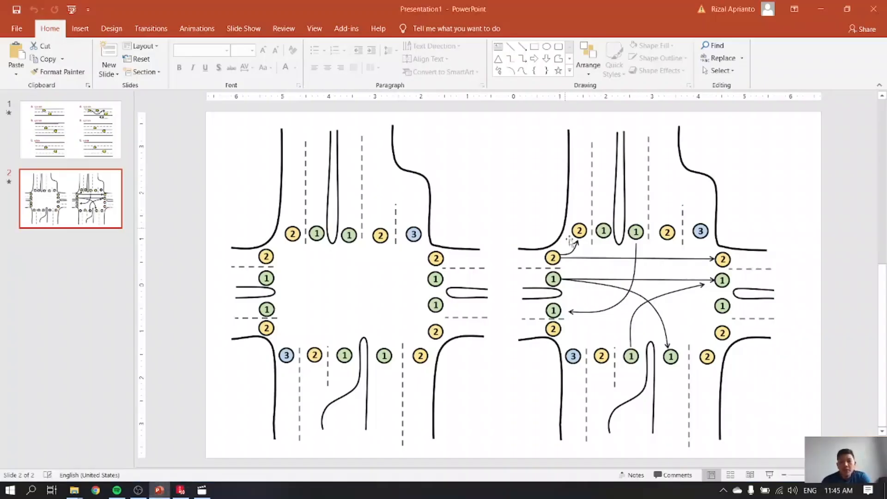
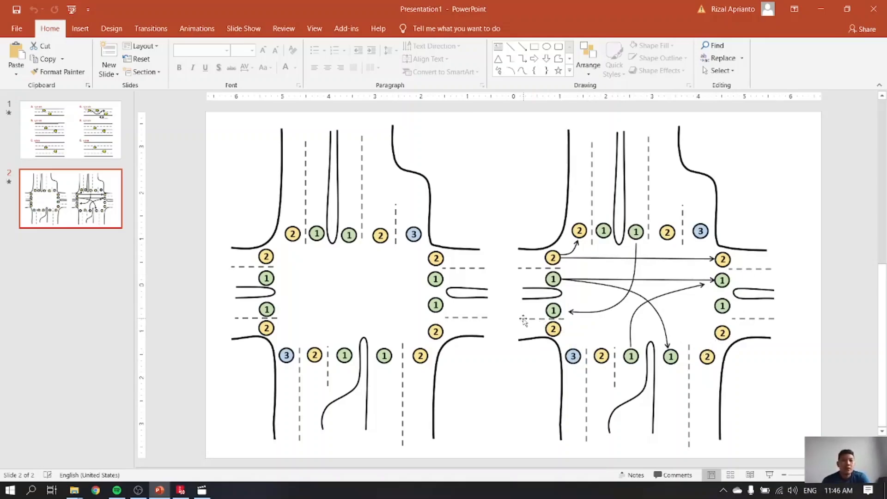
key(alt+Tab)
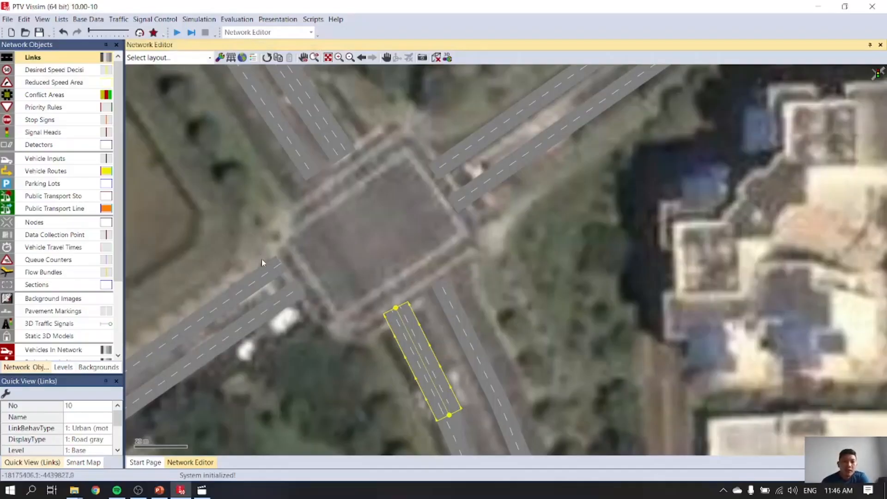
Create a turning connector about 38.9 m long from lane 2 of the southwestern approach to lane 2 of the northwestern exit link
drag(272, 268, 311, 180)
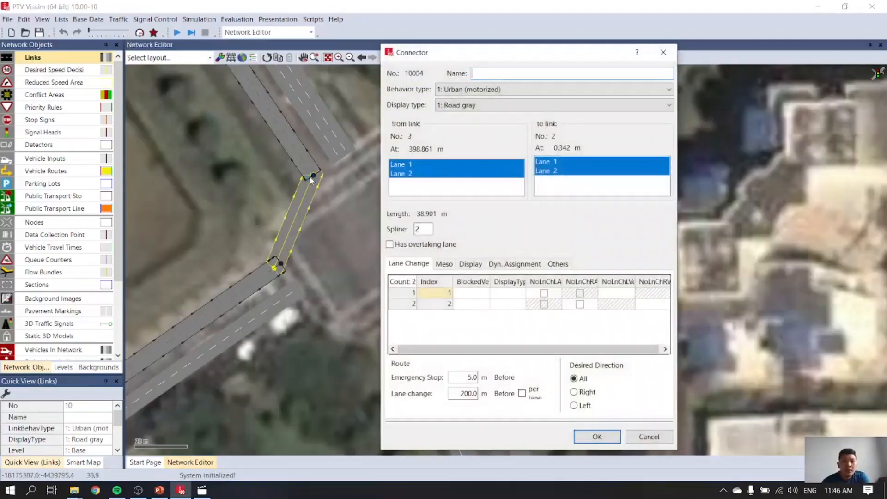
click(401, 173)
click(554, 172)
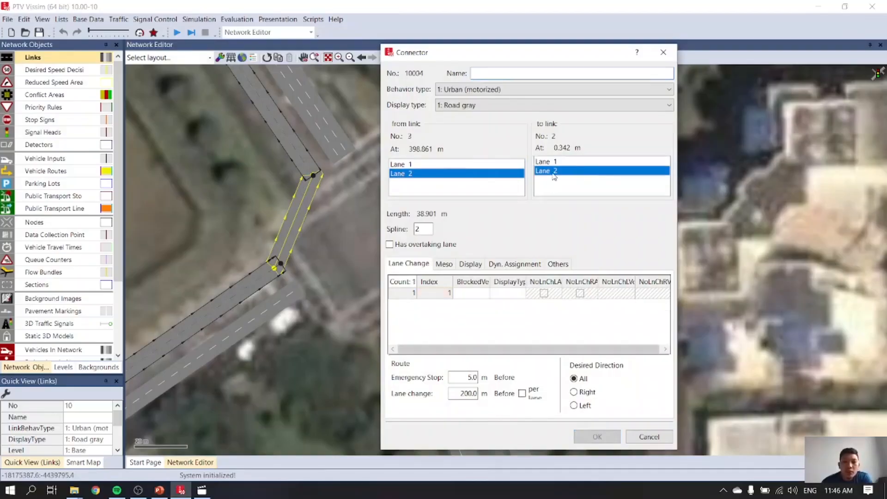
click(596, 436)
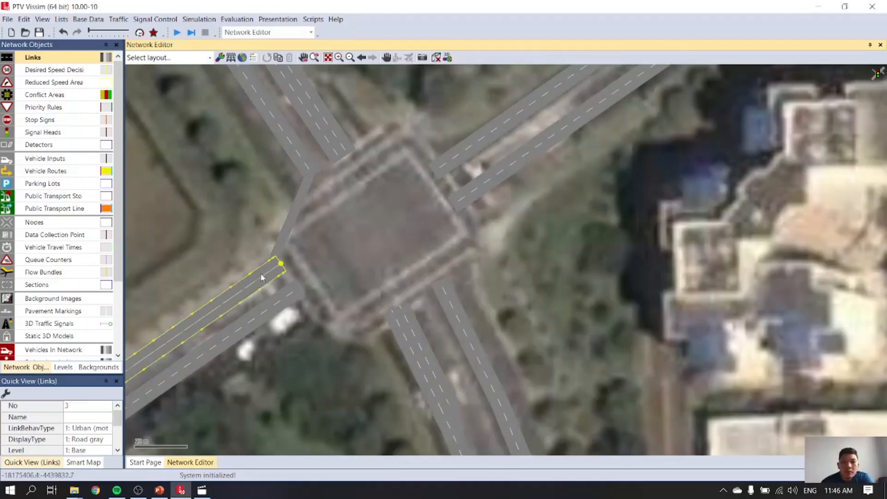
Connect both southwestern approach lanes (about 80.4 m) to the northeastern exit, and lane 3 of the northwestern approach (about 38.7 m) to that exit's lane 2
mouse_move(270, 268)
mouse_down()
mouse_move(448, 176)
mouse_move(449, 164)
mouse_up()
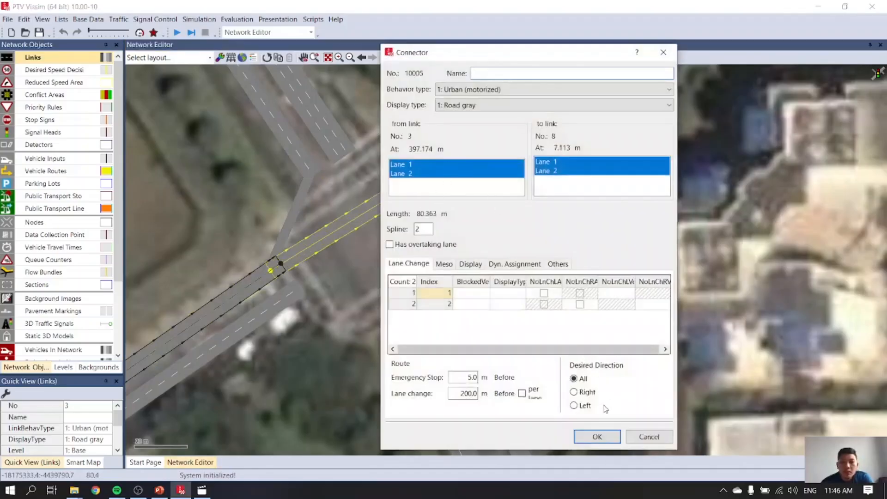
click(599, 437)
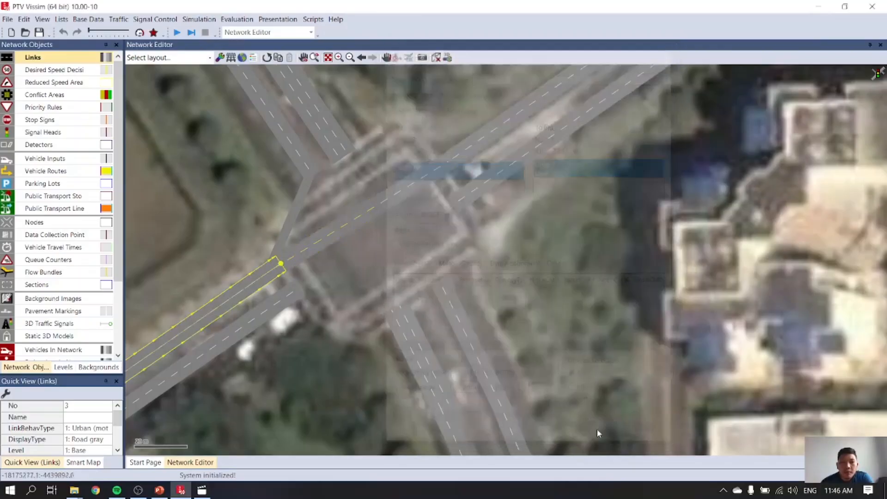
click(347, 147)
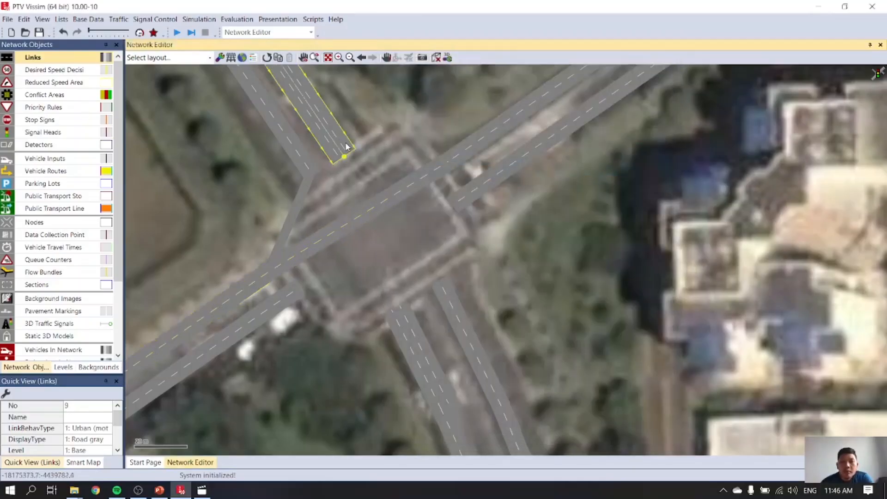
drag(340, 148, 437, 167)
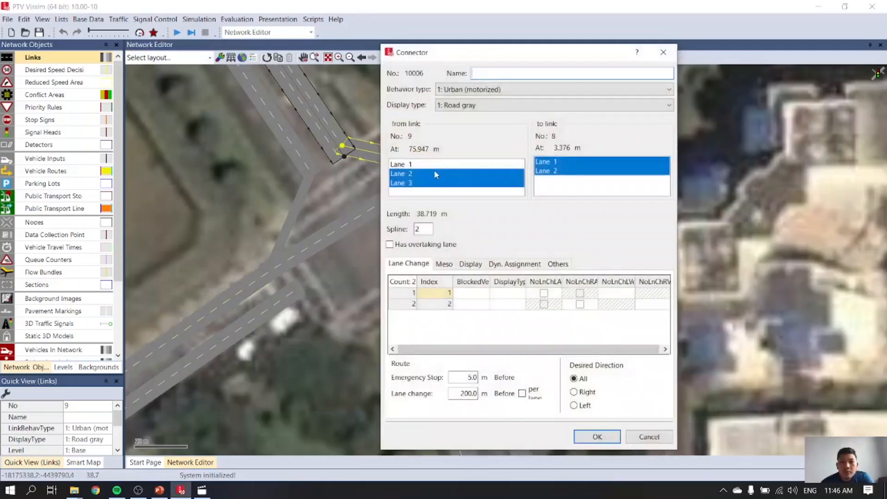
click(417, 184)
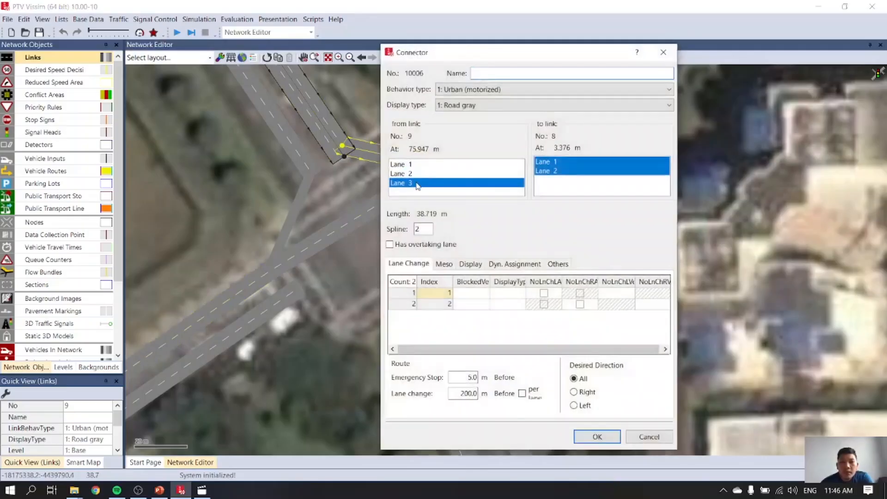
click(550, 173)
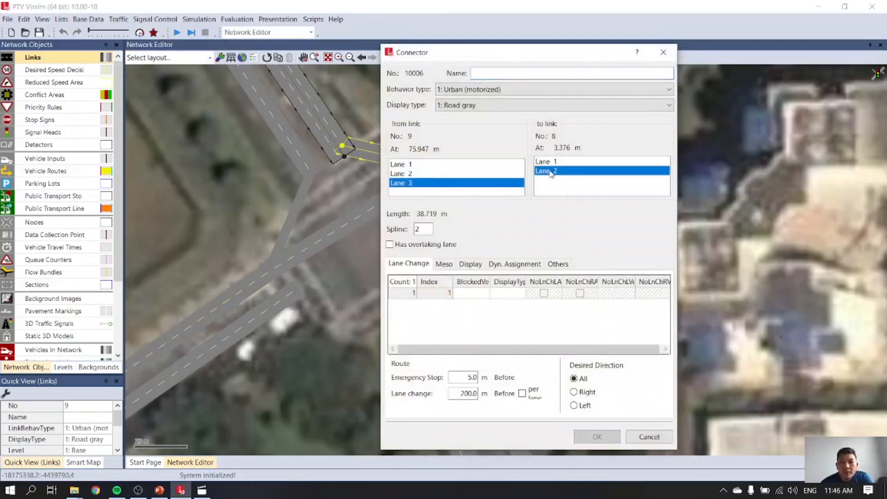
click(593, 437)
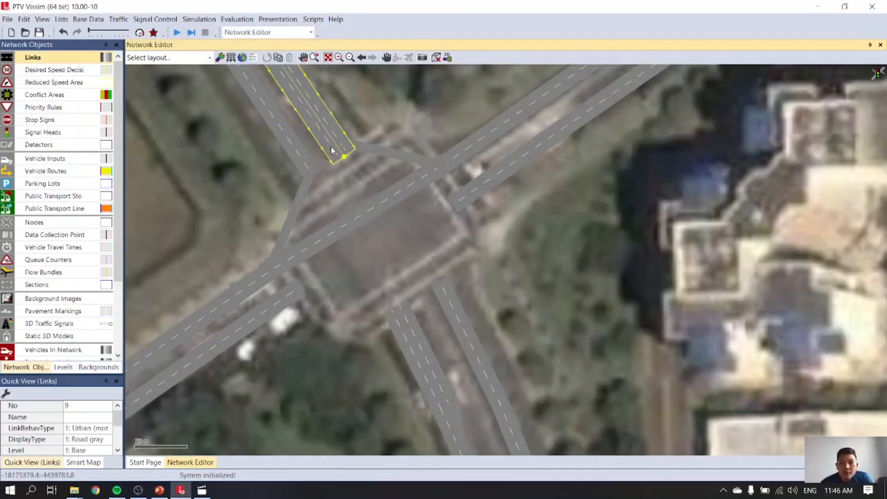
Create two-lane through connectors from northwestern approach lanes 1–2 to the southeastern exit (about 69.5 m) and from the northeastern approach to the southwestern exit (about 73.1 m)
drag(331, 151, 440, 290)
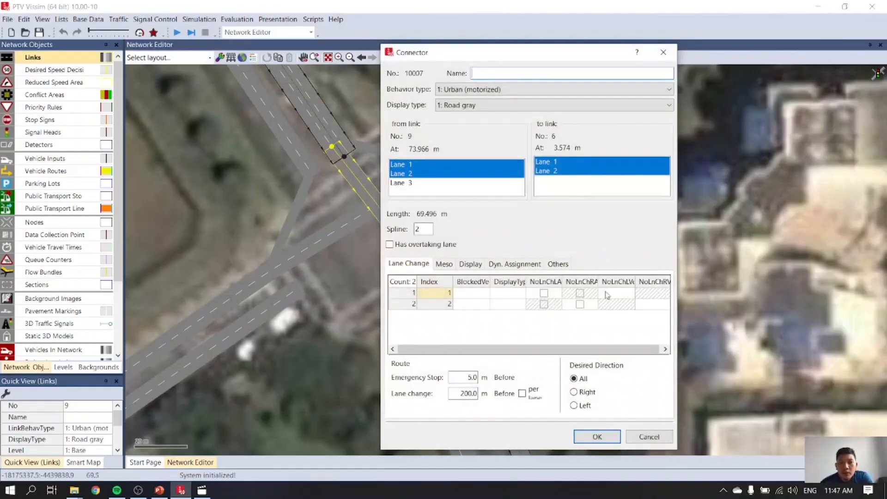
click(598, 435)
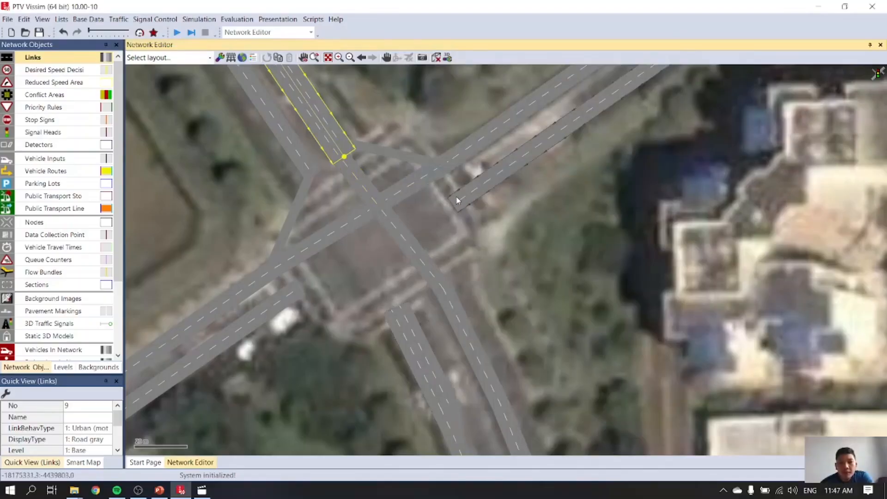
drag(457, 200, 295, 298)
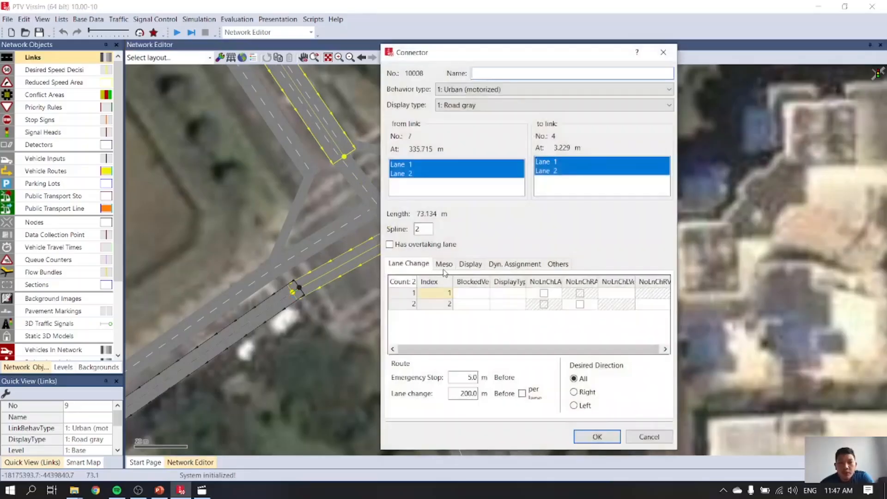
click(597, 437)
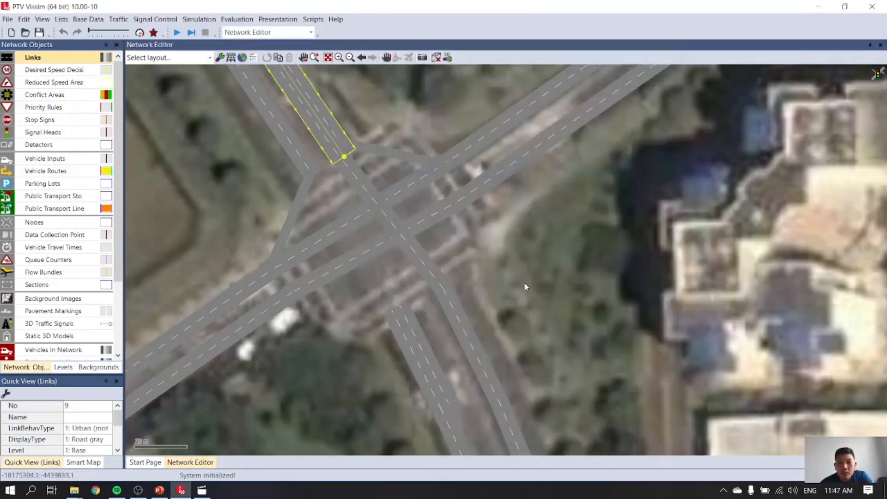
Create a turning connector about 36.3 m long from lane 2 of the northeastern approach to lane 2 of the southeastern exit link
drag(467, 201, 443, 288)
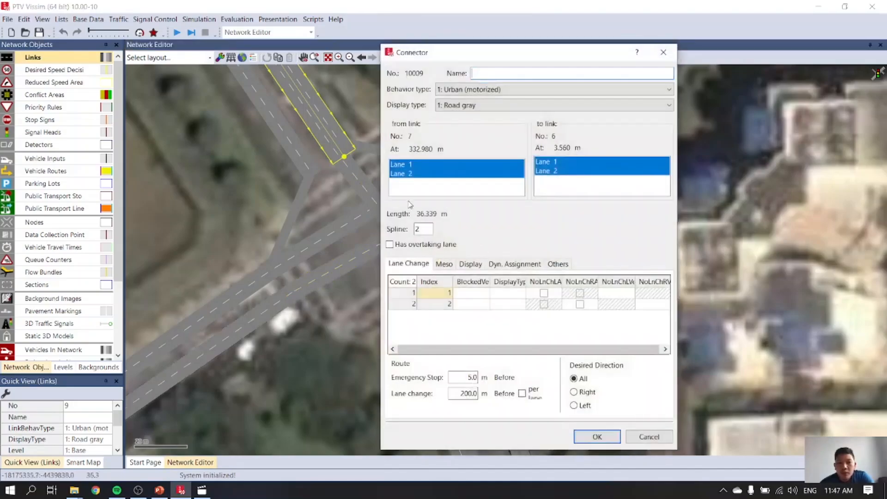
click(412, 175)
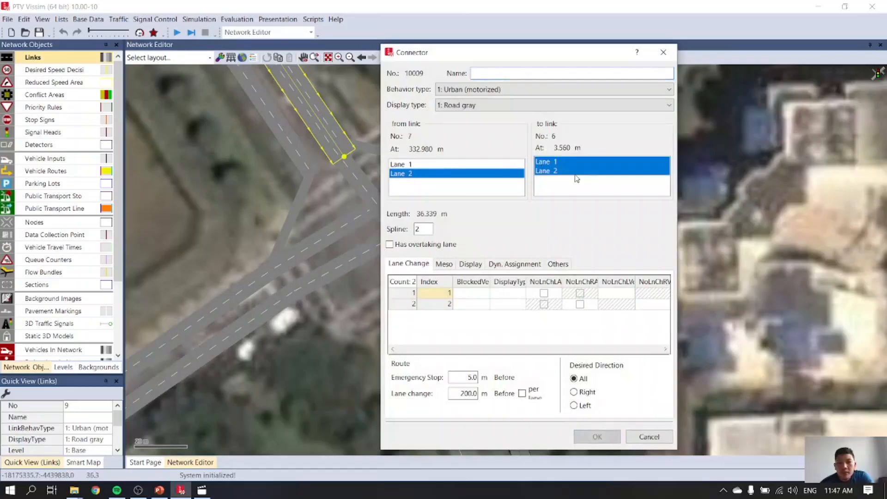
click(574, 172)
click(609, 443)
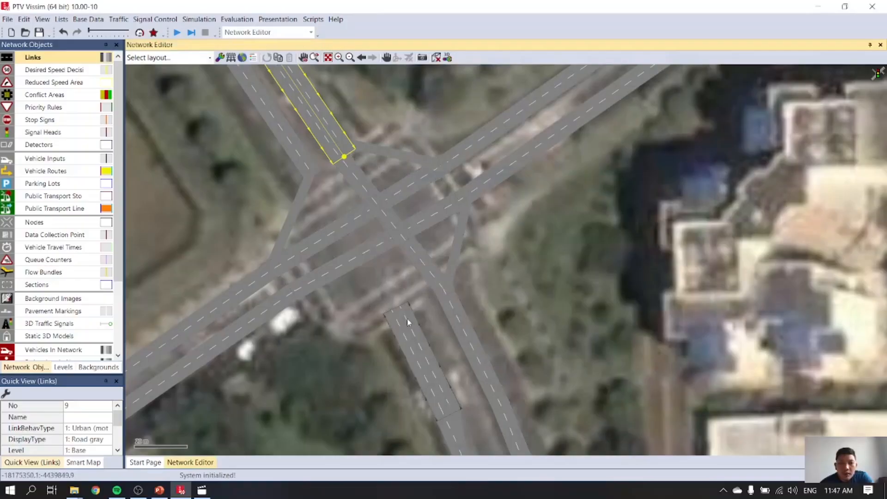
Create a through connector about 67.2 m long from lanes 2 and 3 of the southeastern three-lane segment to both lanes of the northwestern exit
mouse_move(407, 319)
mouse_down()
mouse_move(365, 198)
mouse_move(310, 169)
mouse_up()
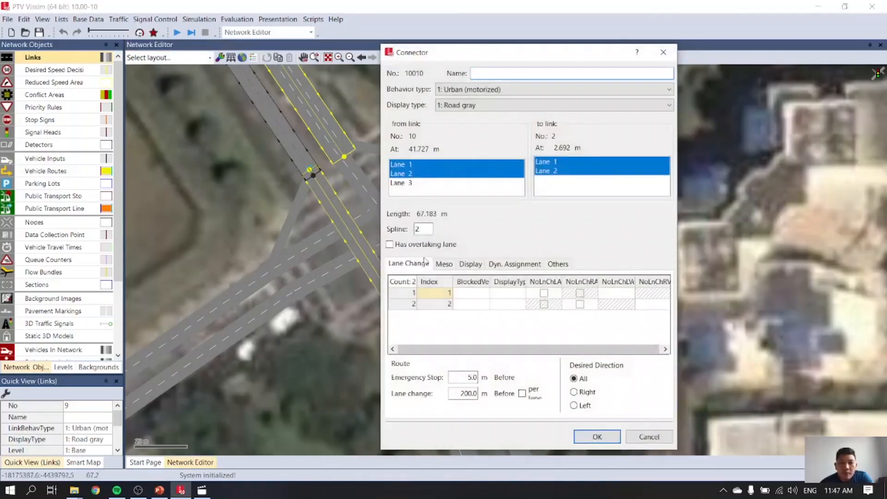
click(406, 173)
shift+click(407, 183)
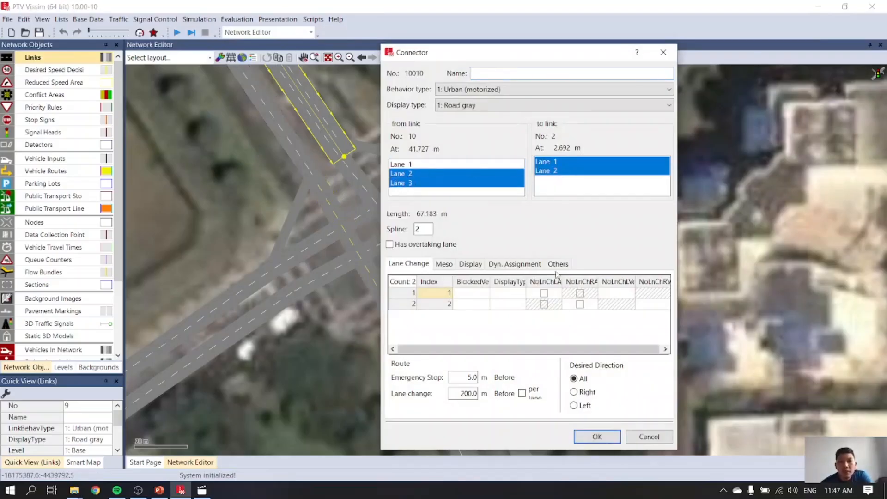
click(598, 436)
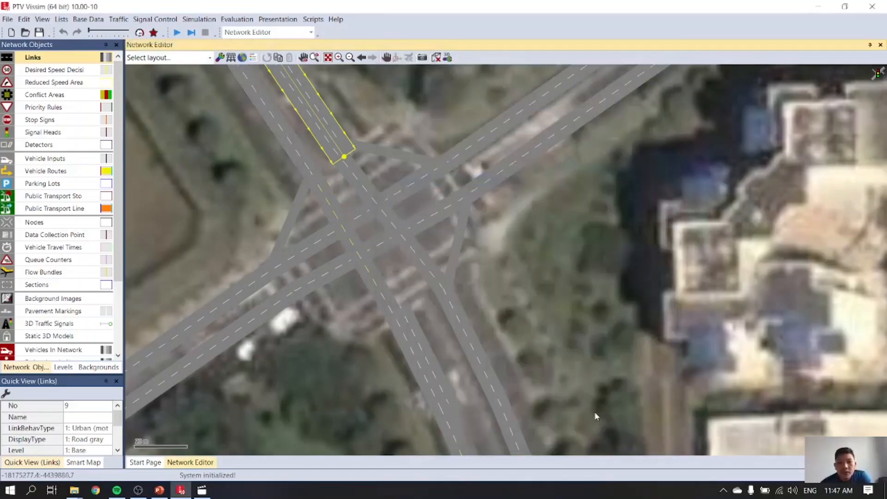
Create a turning connector about 58.0 m long from lane 1 of the southeastern three-lane segment to lane 1 of the northeastern exit link
click(407, 313)
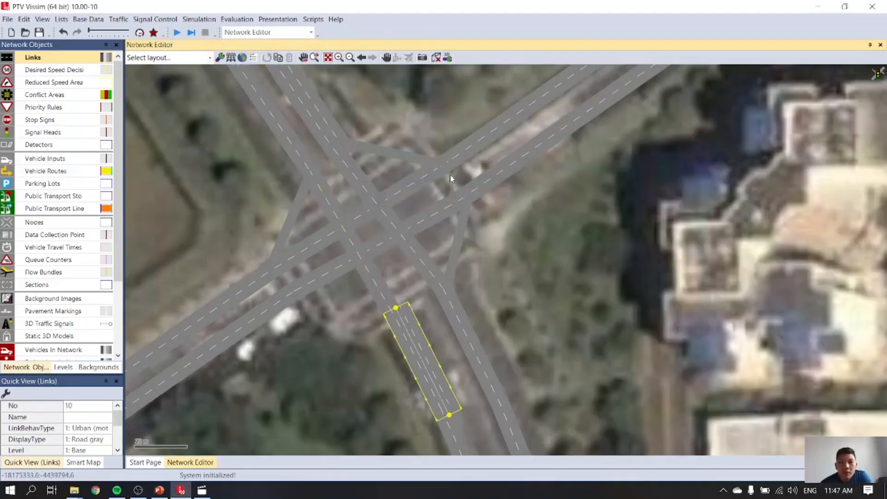
right_click(450, 162)
click(419, 300)
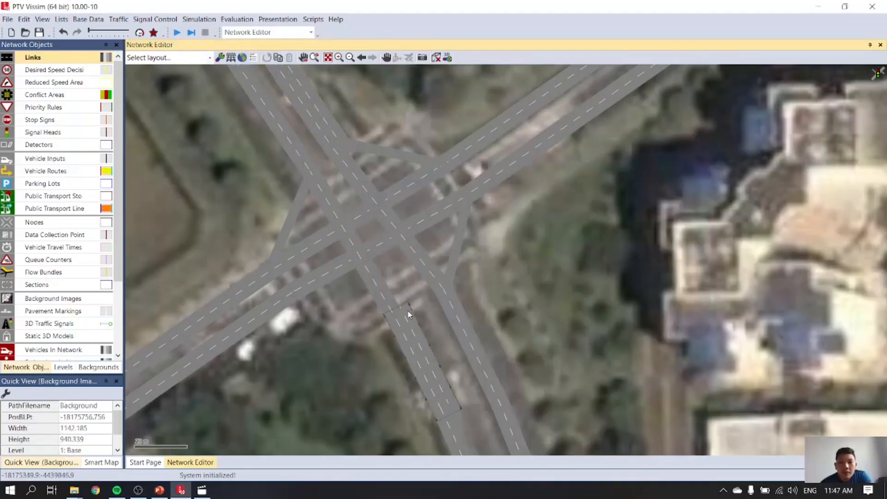
mouse_move(408, 314)
mouse_down()
mouse_move(451, 215)
mouse_move(445, 177)
mouse_up()
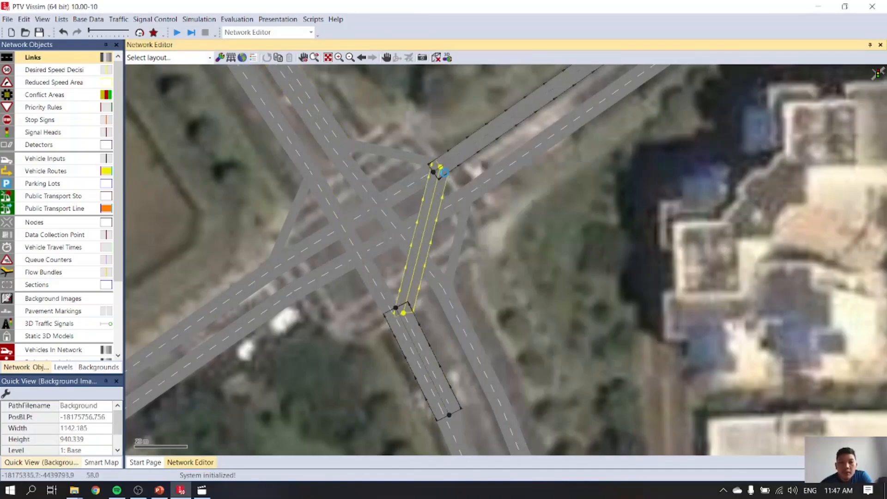
click(411, 184)
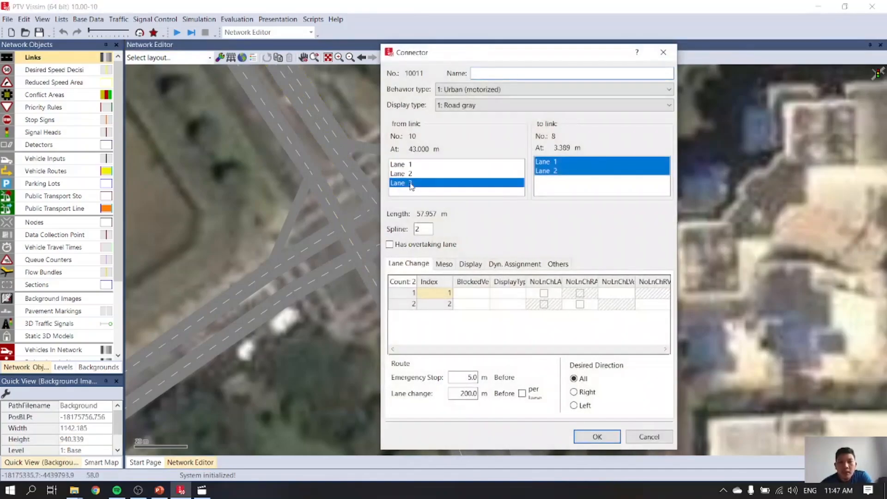
click(412, 164)
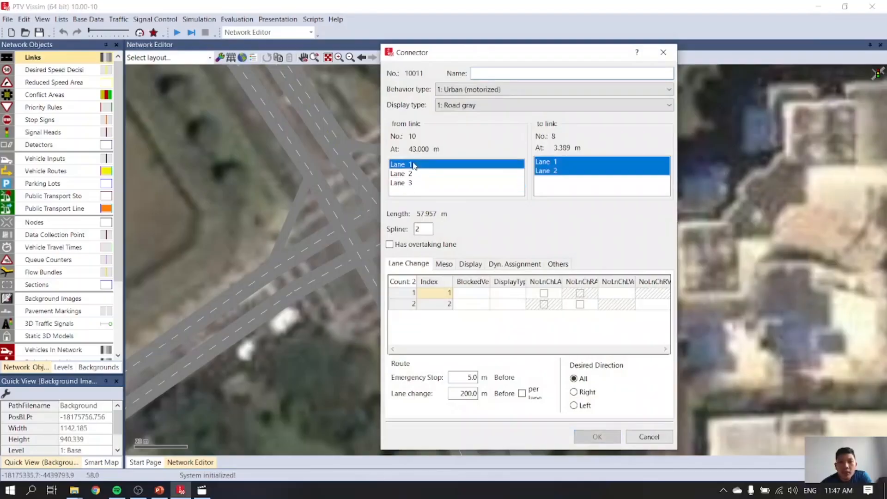
ctrl+click(550, 163)
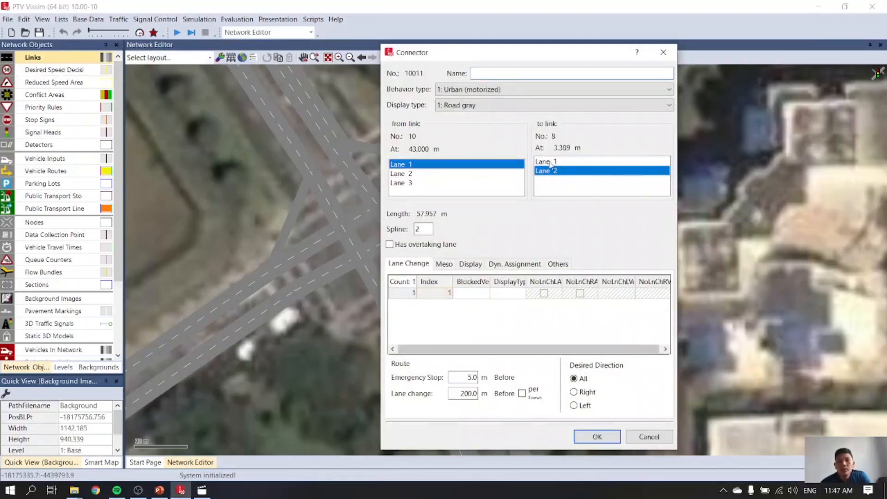
click(549, 162)
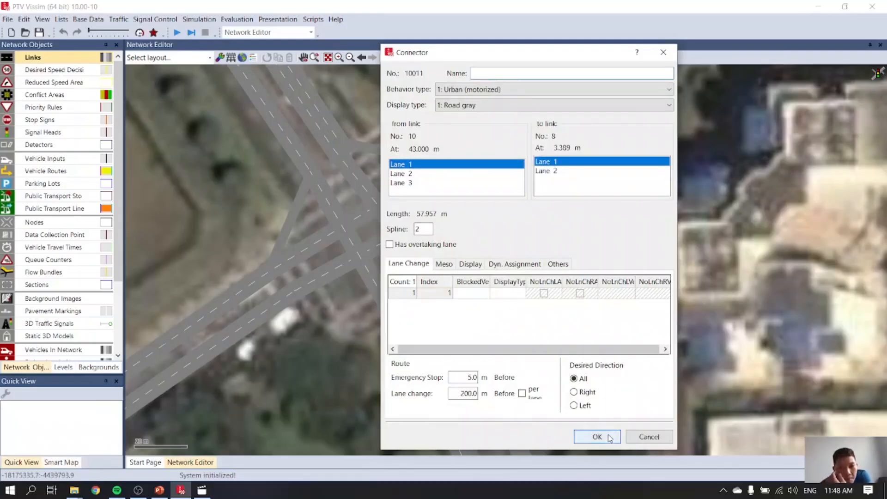
click(609, 437)
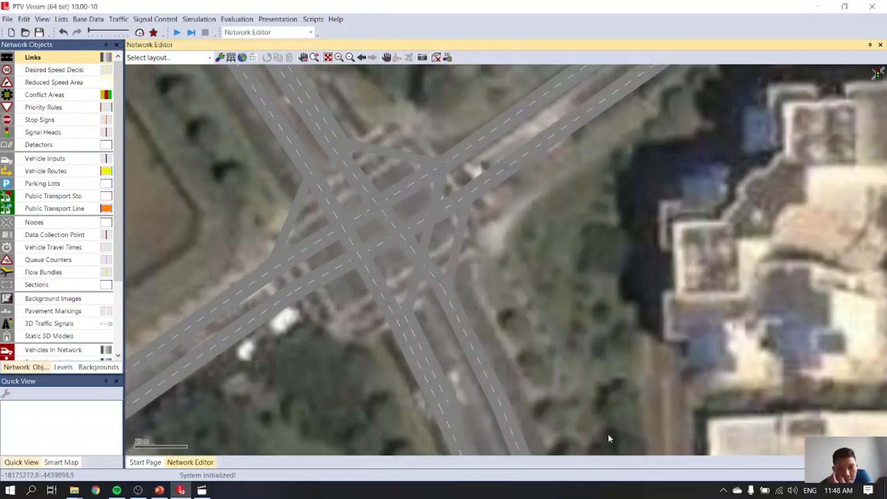
Create a turning connector about 44.6 m long from lane 3 of the southeastern three-lane segment to lane 2 of the southwestern exit link
click(395, 327)
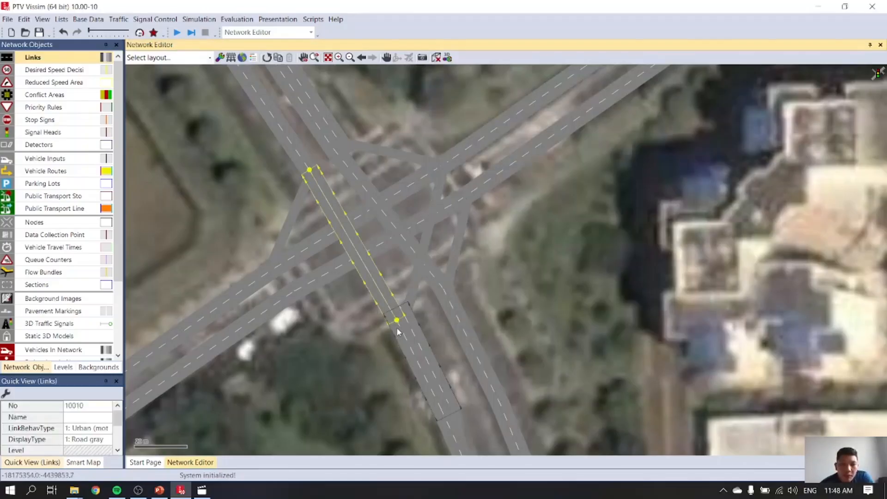
drag(397, 329, 288, 293)
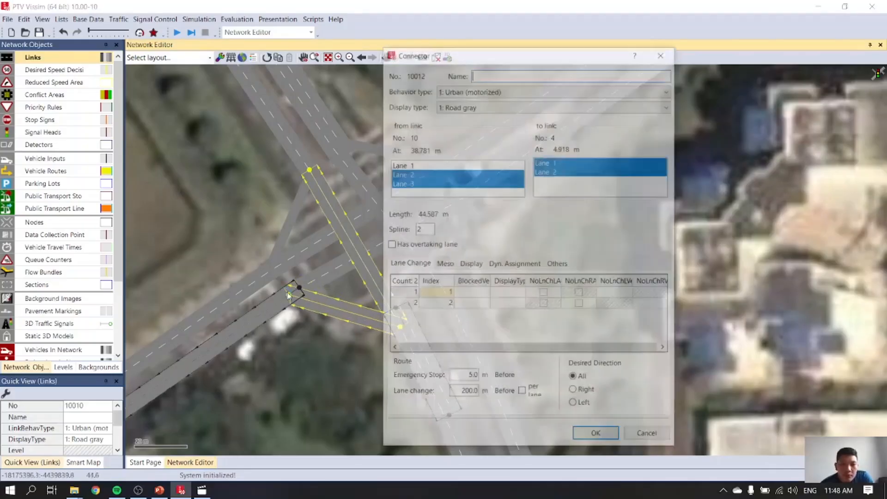
ctrl+click(406, 182)
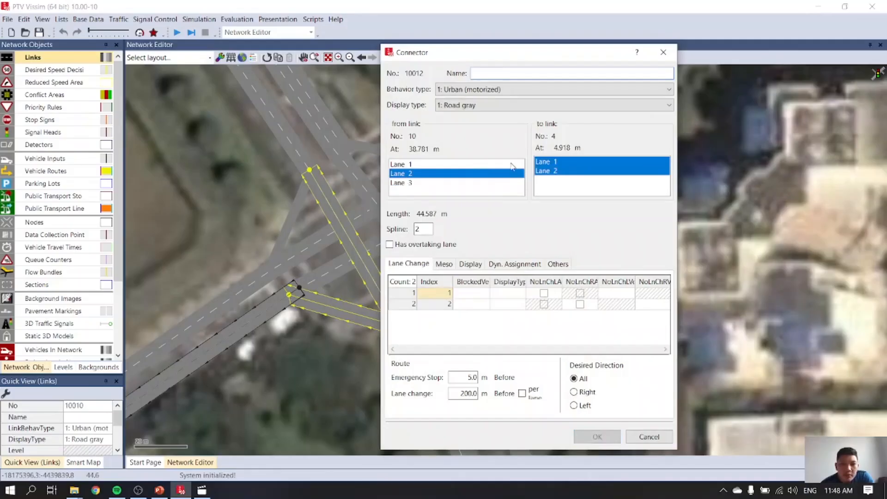
click(413, 184)
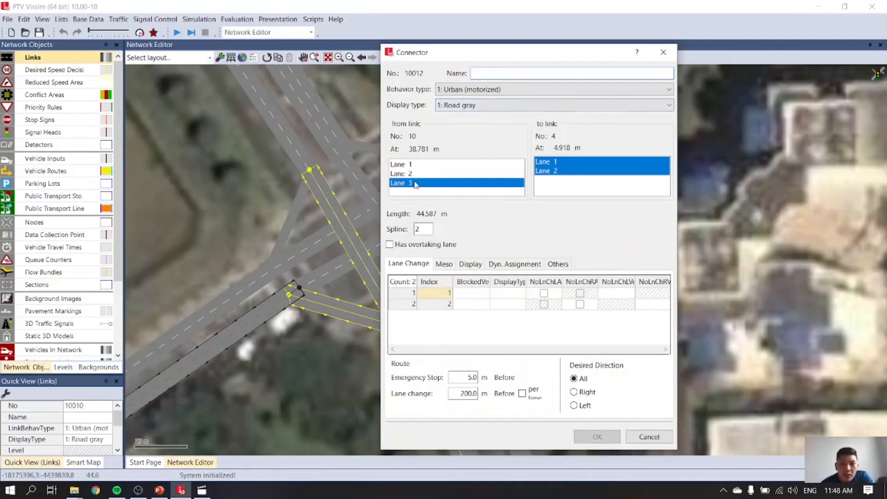
click(560, 172)
click(598, 437)
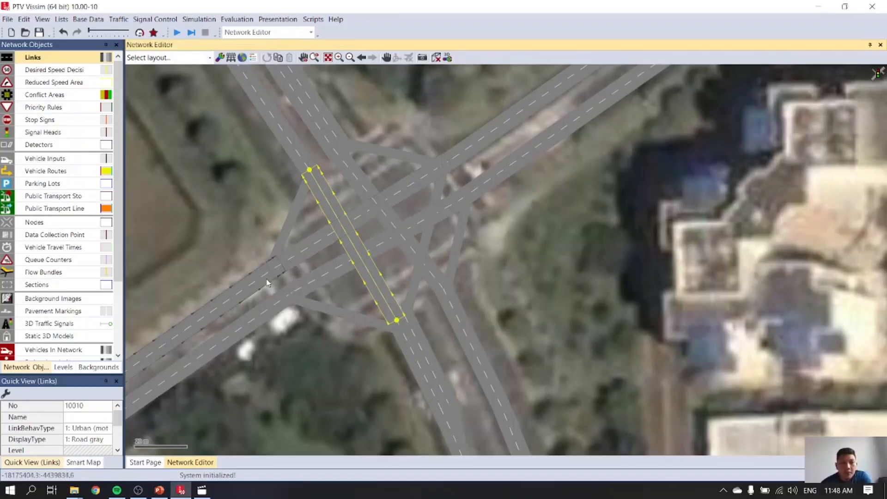
Create a turning connector about 65.3 m long from lane 1 of the southwestern approach to lane 1 of the southeastern exit link
drag(276, 273, 434, 288)
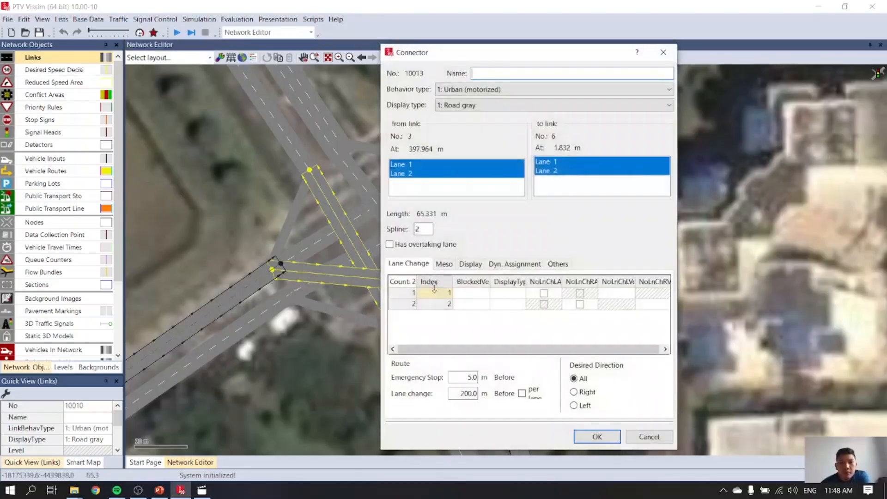
click(406, 166)
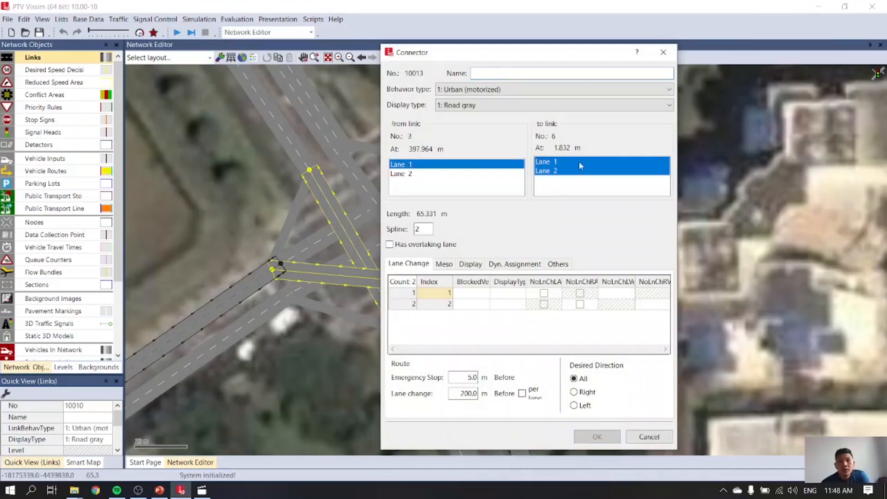
click(548, 164)
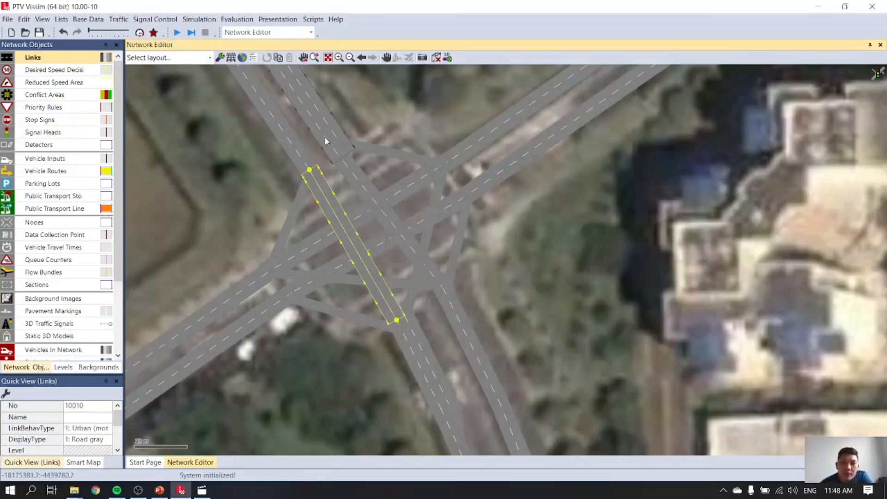
Create a turning connector about 61.3 m long from lane 1 of the northwestern three-lane segment to lane 1 of the southwestern exit, and shift its start toward the junction
drag(325, 137, 294, 298)
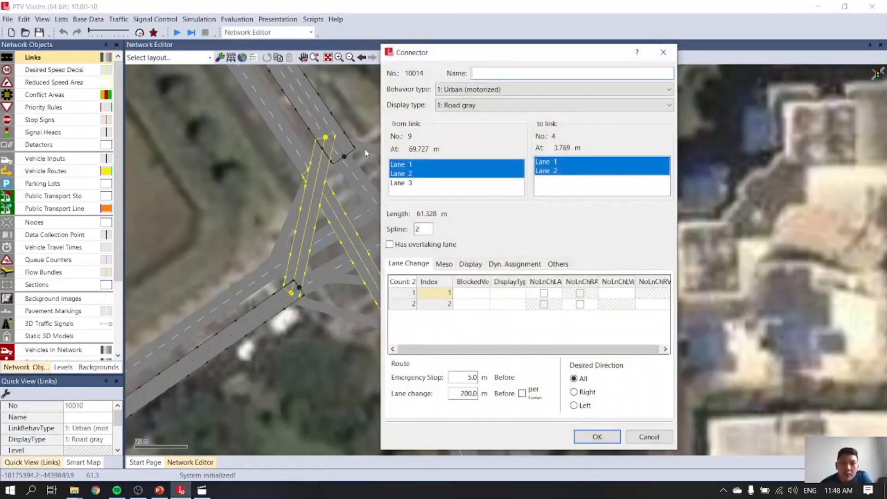
click(404, 163)
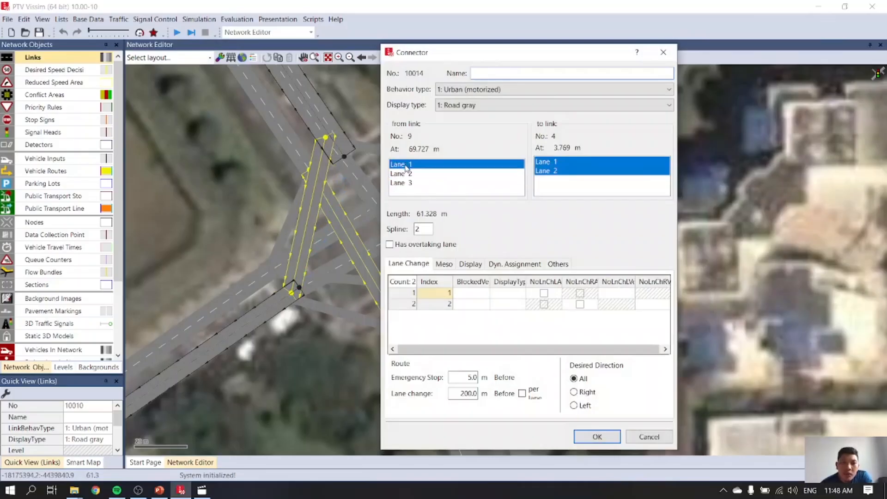
click(556, 161)
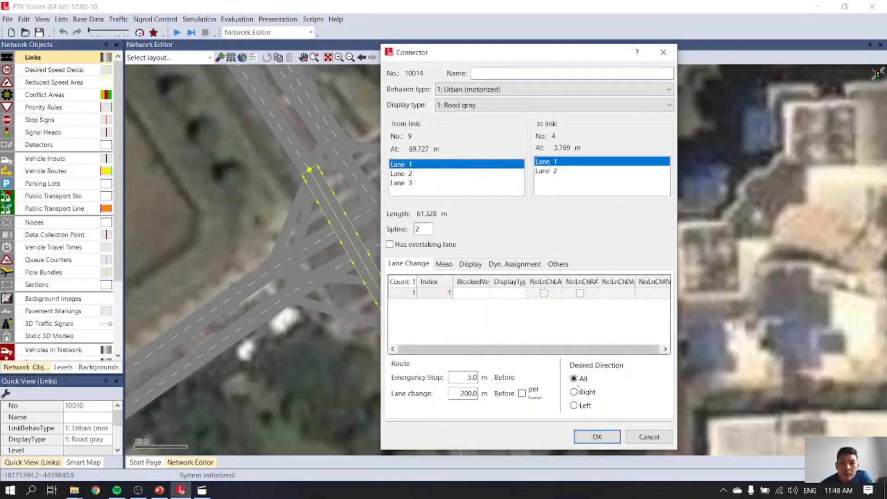
click(597, 436)
click(324, 155)
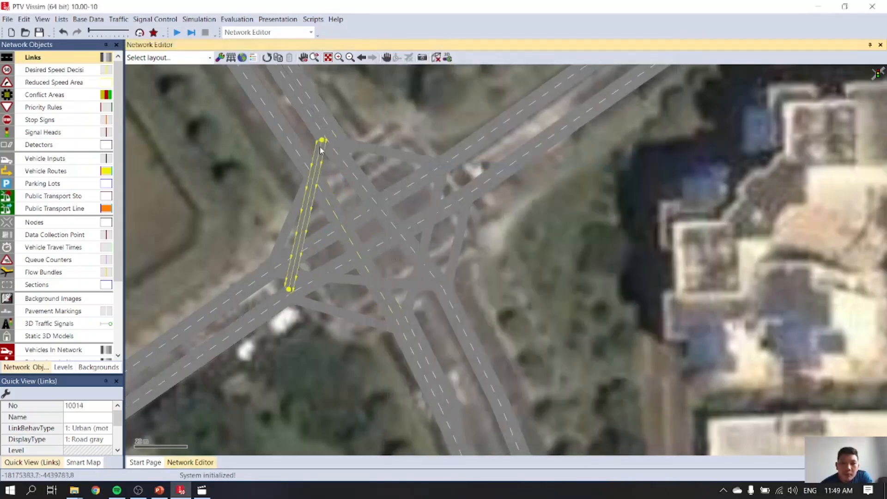
drag(327, 146, 336, 155)
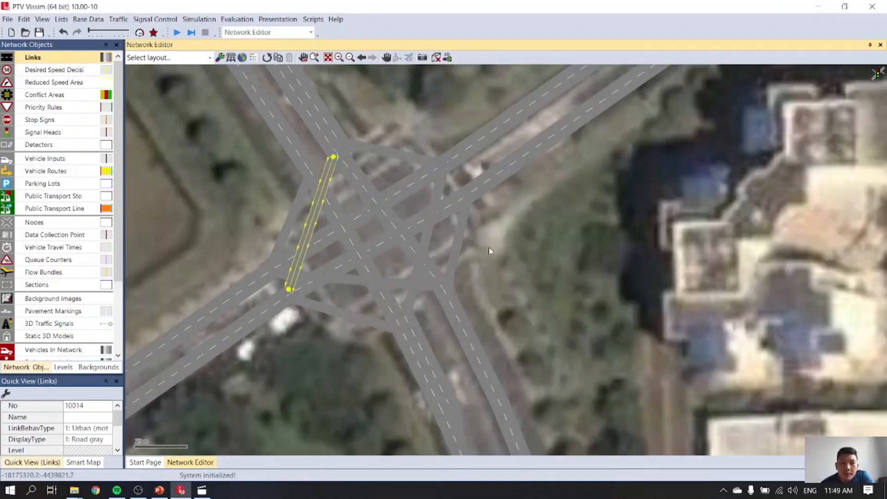
click(566, 281)
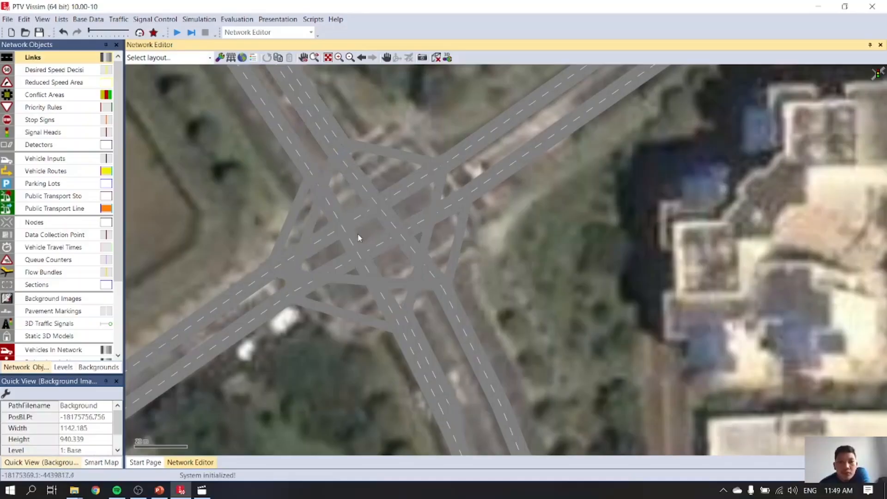
Adjust the junction-side start points of the southeastern and northwestern exit links to line up with their through connectors
key(ctrl+w)
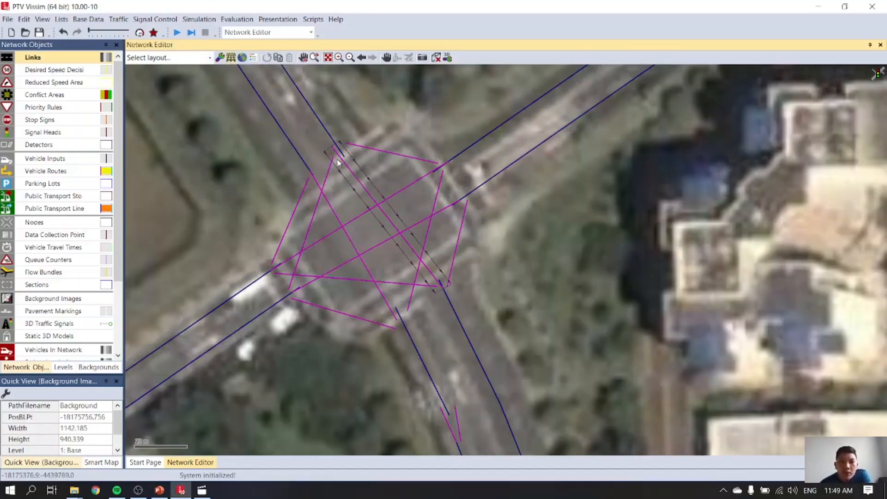
key(ctrl+w)
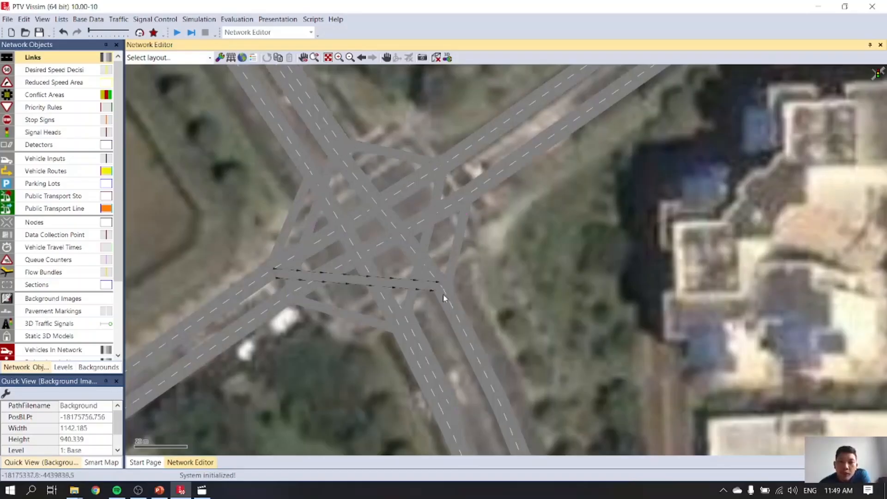
click(457, 322)
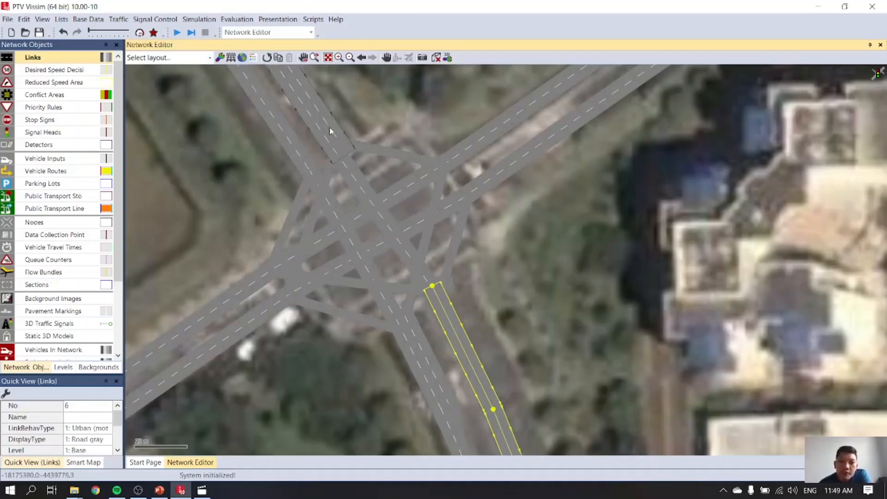
drag(323, 122, 304, 156)
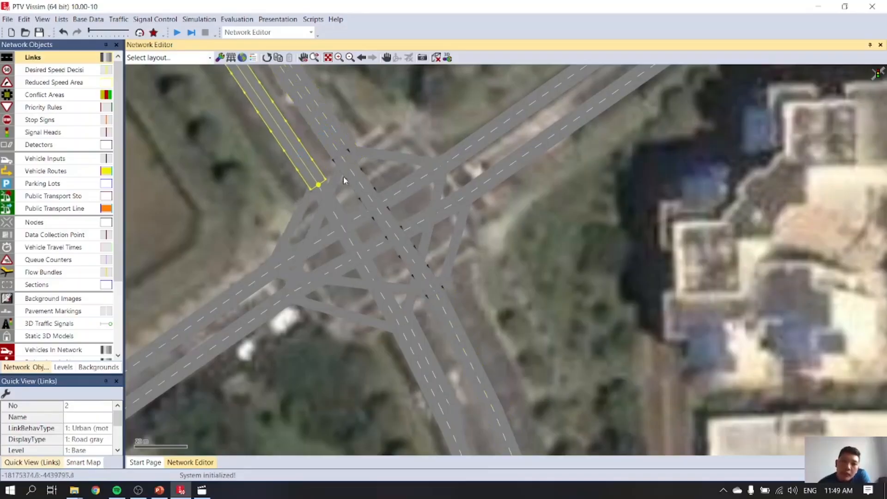
drag(311, 168, 304, 164)
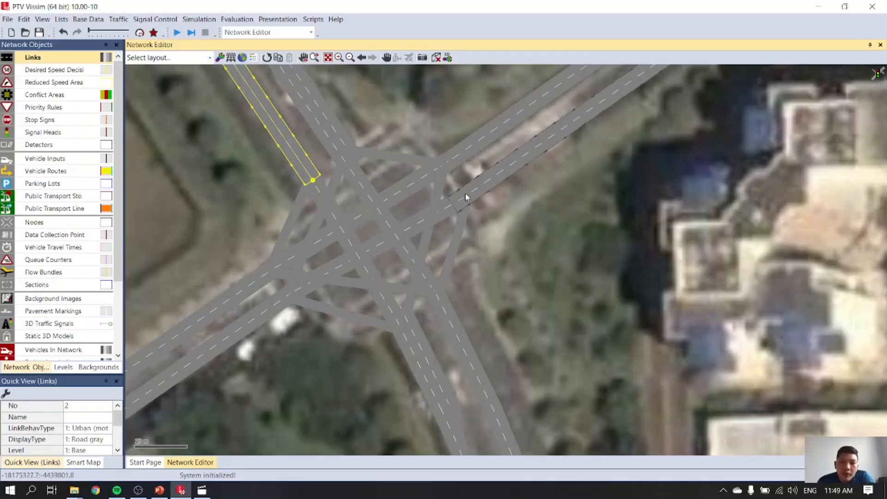
Create a turning connector about 59.1 m long from lane 1 of the northeastern approach to lane 1 of the northwestern exit link
drag(464, 193, 397, 198)
key(ctrl+z)
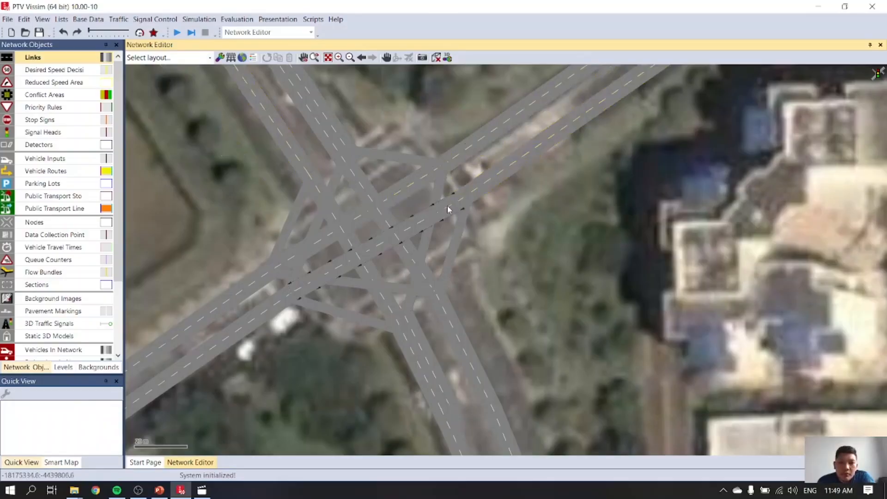
drag(463, 193, 313, 182)
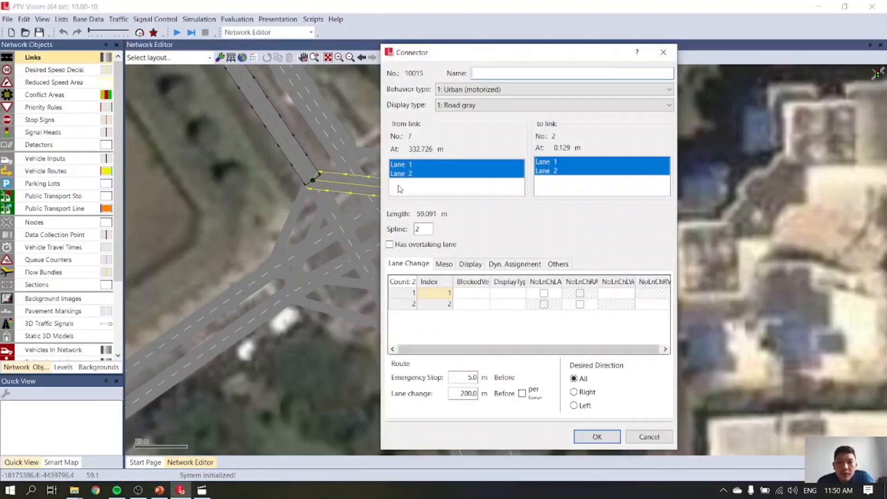
click(406, 165)
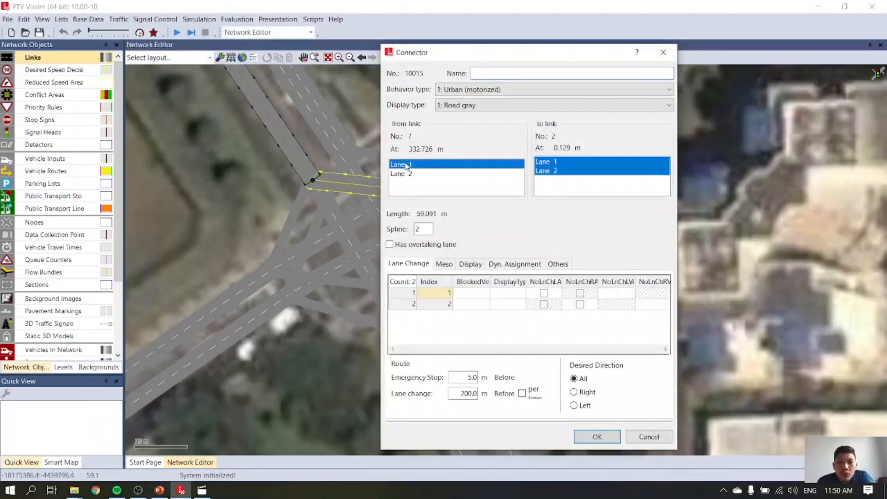
click(545, 162)
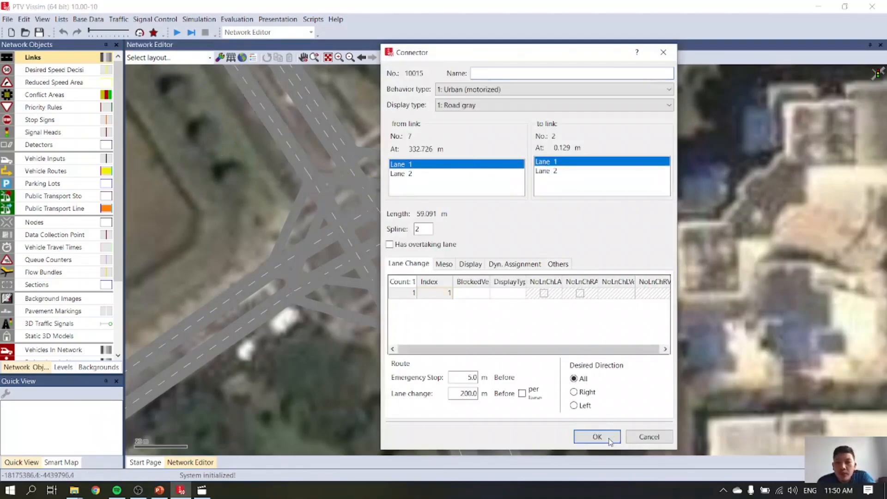
click(597, 436)
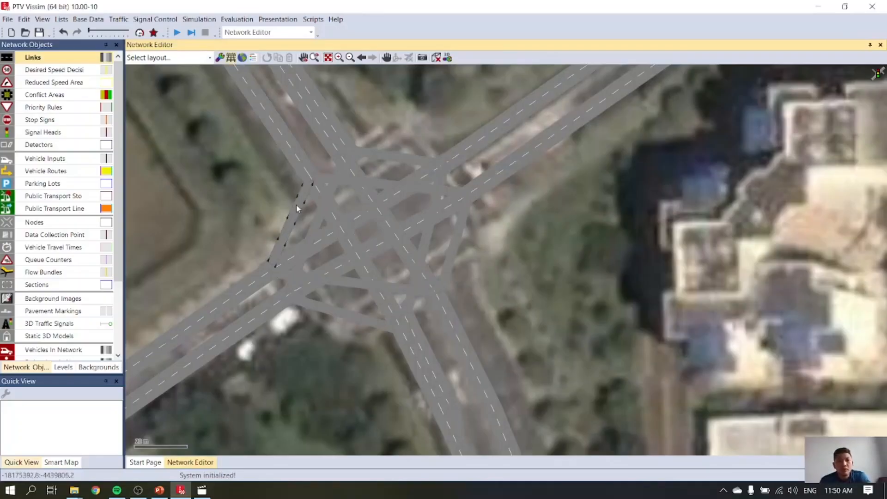
Show the network in wireframe display and try to select the junction's connectors with a selection box
key(ctrl+a)
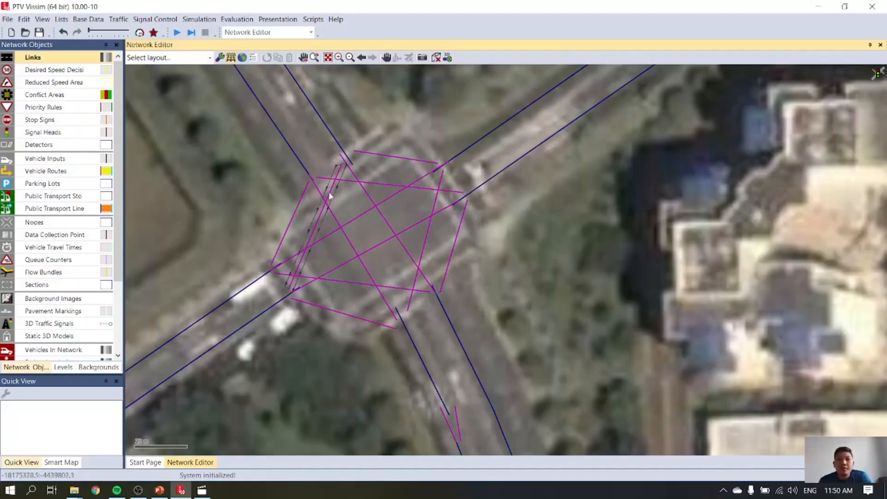
drag(208, 129, 325, 269)
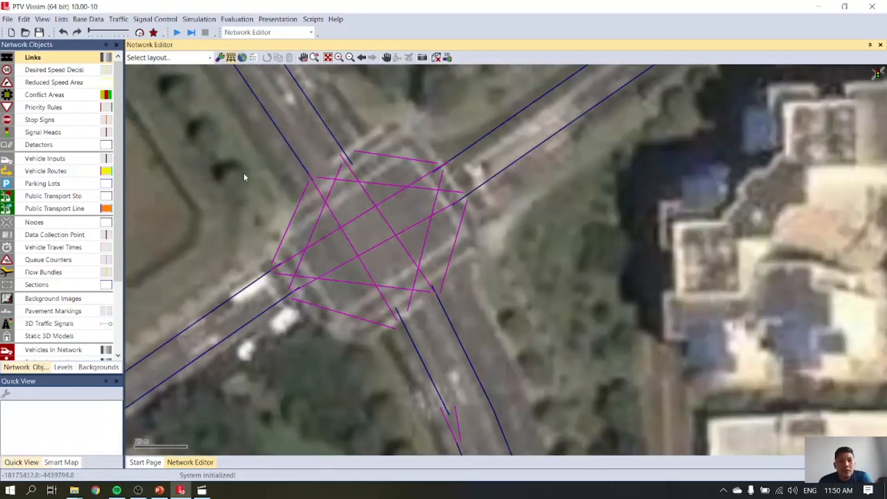
click(237, 127)
mouse_move(235, 131)
mouse_down()
mouse_move(255, 149)
mouse_move(233, 127)
mouse_up()
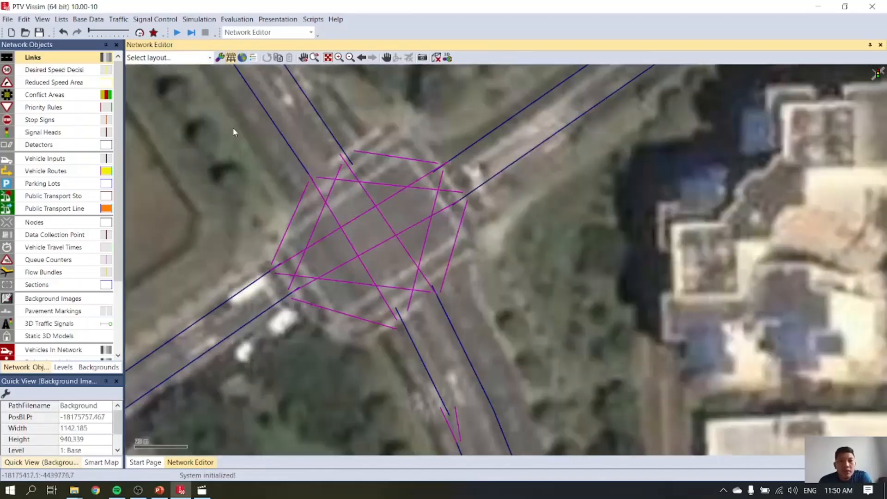
Convert all twelve through and turning connectors in the junction to splines with 7 intermediate points per segment, and restore the normal lane display
click(304, 190)
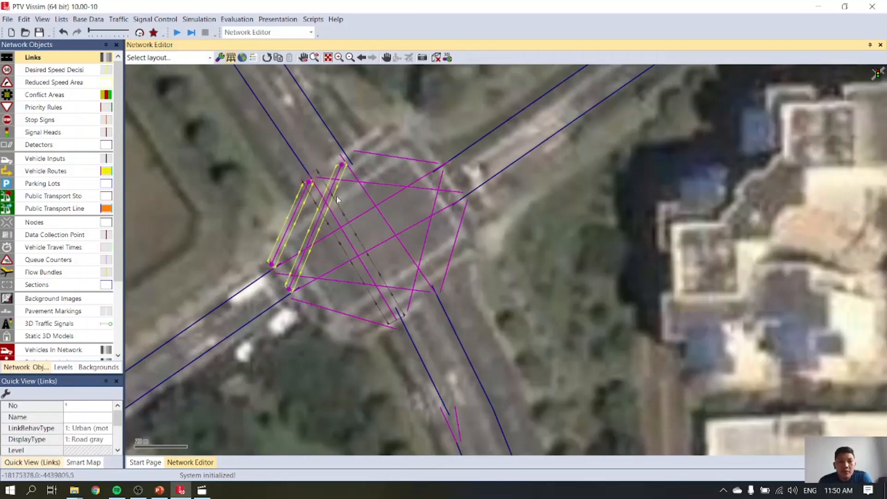
ctrl+click(353, 174)
ctrl+click(365, 154)
ctrl+click(346, 161)
ctrl+click(333, 210)
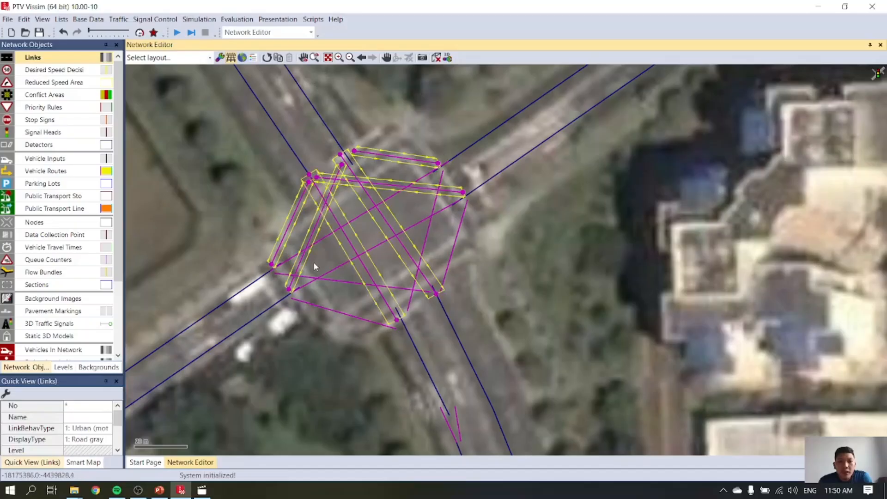
ctrl+click(325, 241)
ctrl+click(330, 278)
ctrl+click(328, 305)
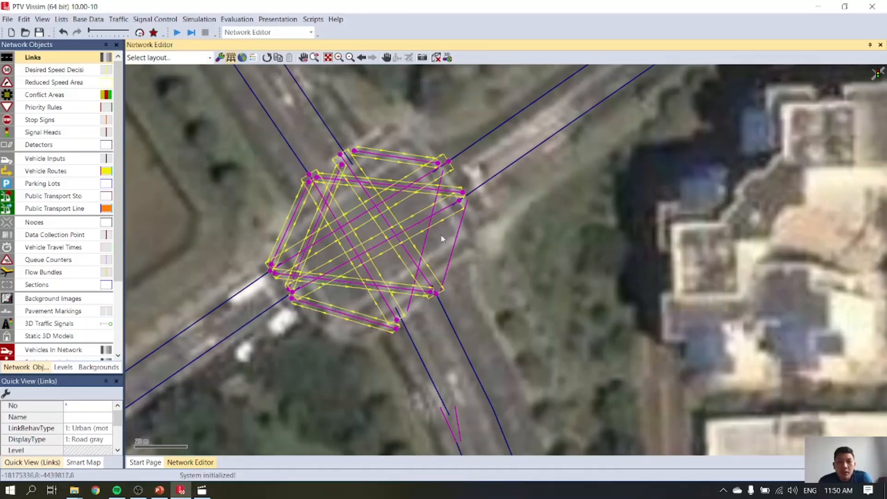
ctrl+click(427, 234)
ctrl+click(458, 248)
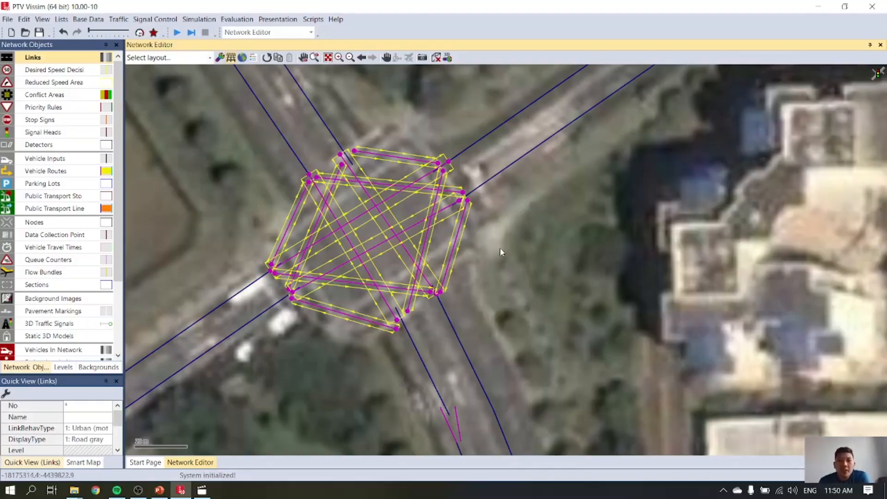
right_click(424, 248)
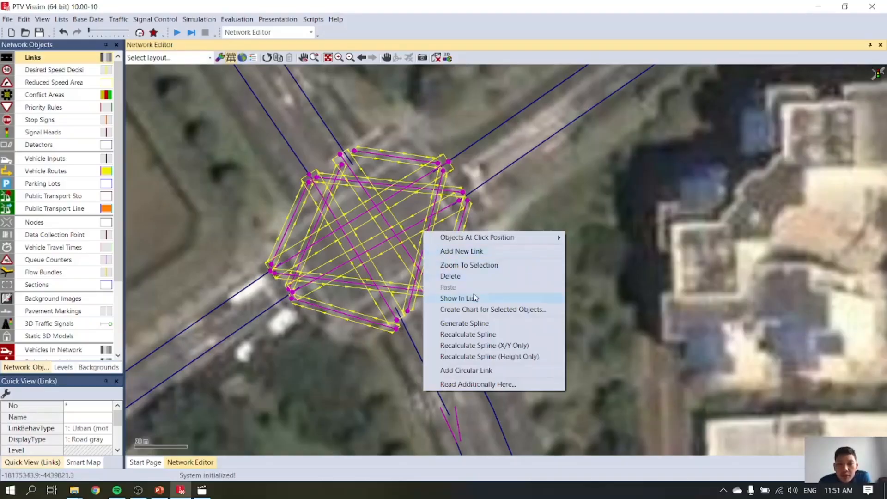
click(475, 325)
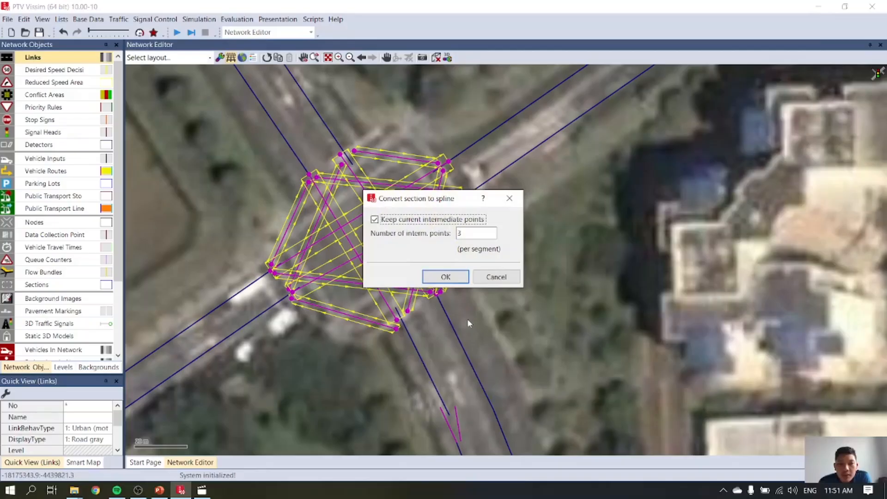
double_click(459, 233)
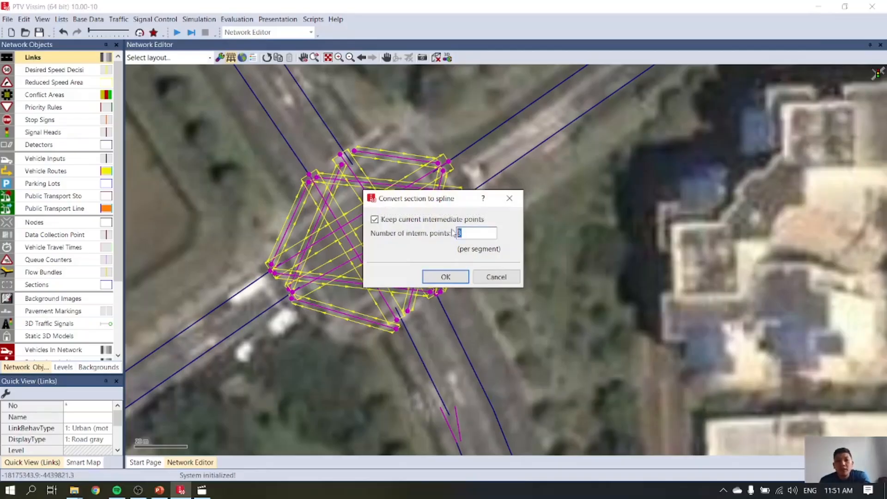
text(7)
click(445, 277)
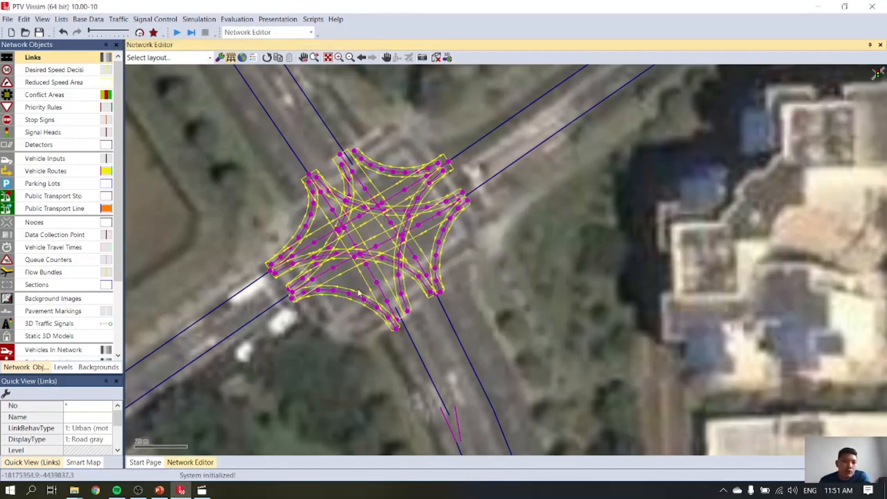
click(152, 340)
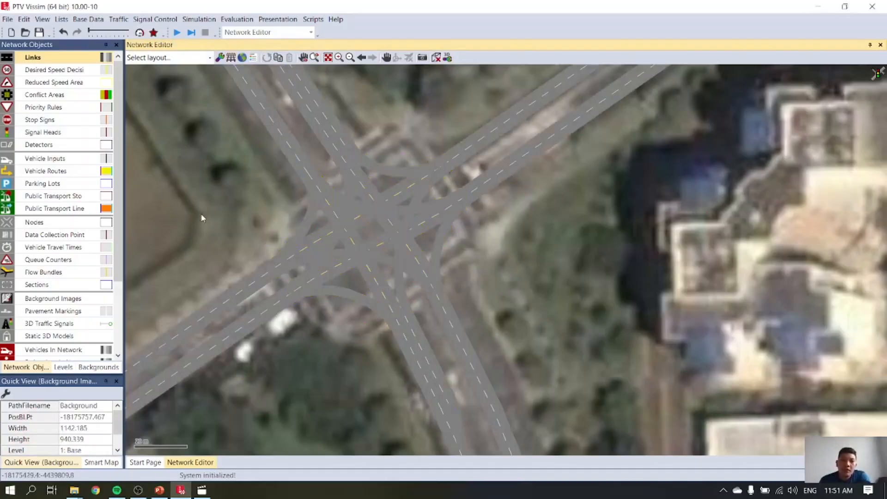
Hide the visible aerial background map and review the intersection's curved connectors and its northeastern leg
click(99, 367)
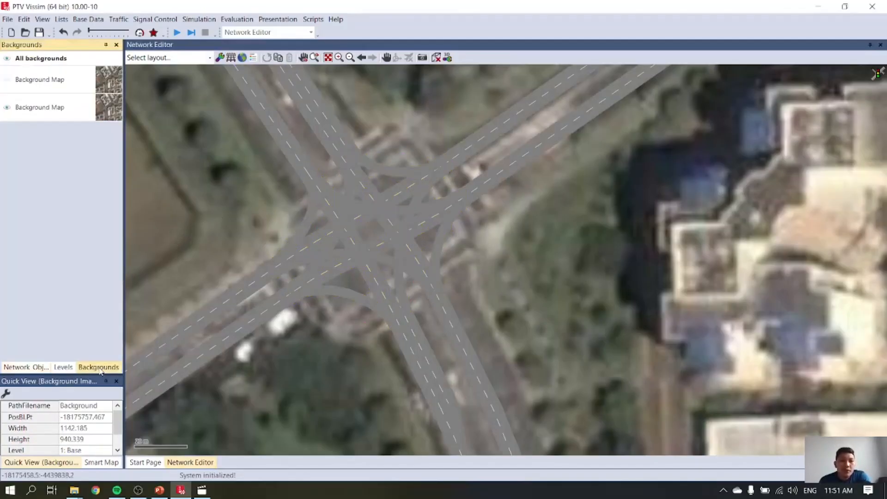
click(7, 117)
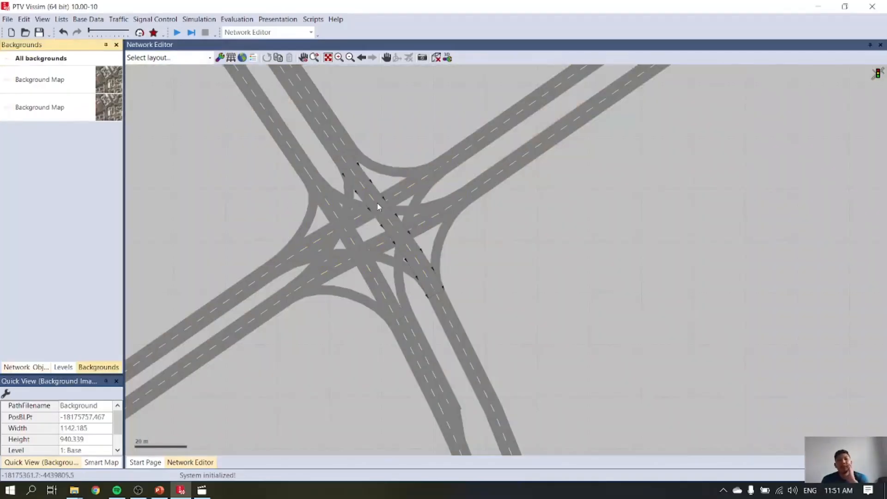
scroll(376, 224, down, 2)
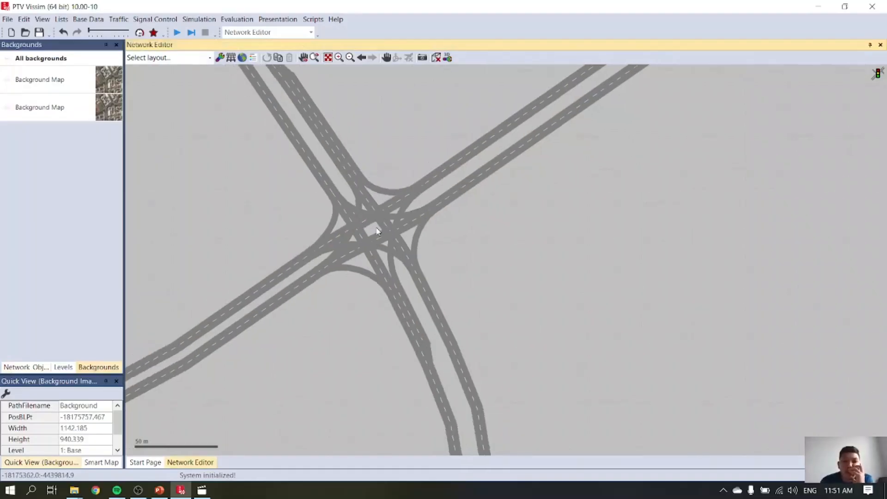
scroll(375, 217, down, 1)
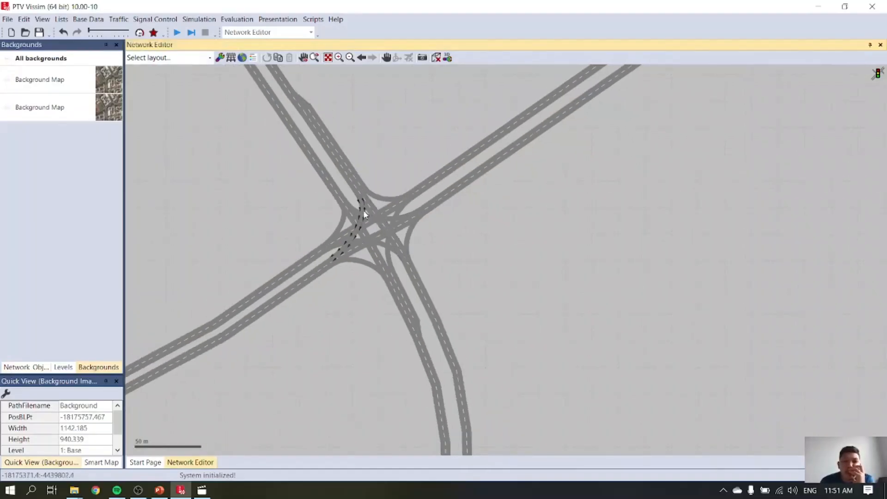
scroll(363, 210, up, 3)
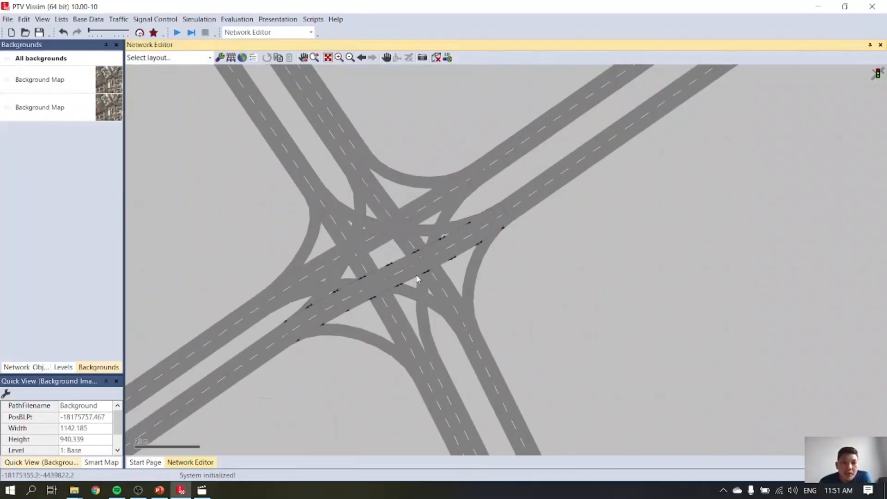
scroll(432, 261, down, 3)
scroll(456, 161, down, 1)
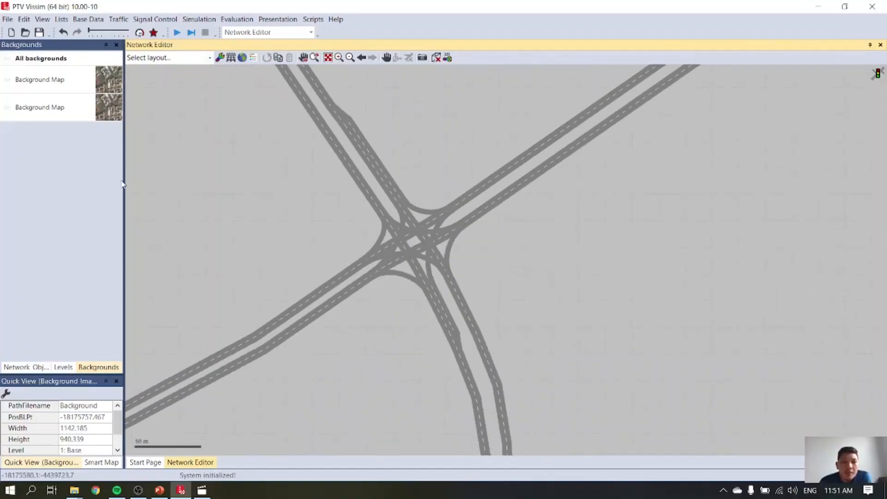
drag(687, 218, 476, 372)
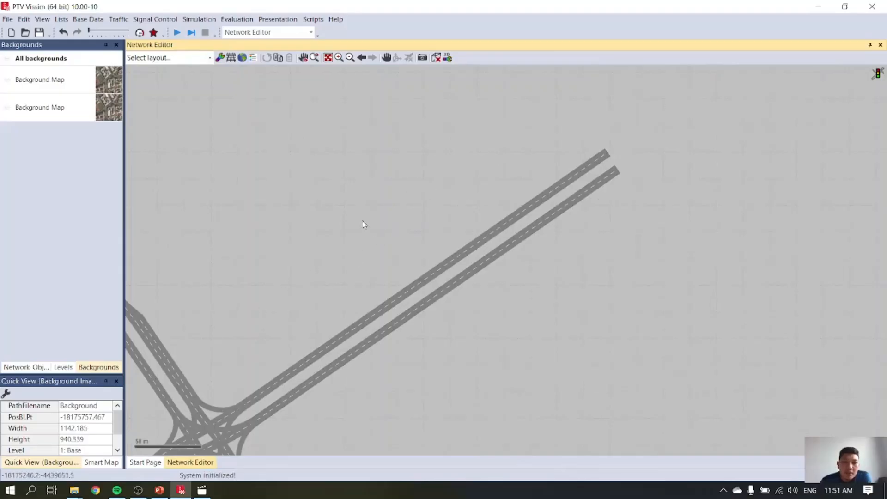
Add a through-arrow pavement marking on lane 2 of the southwestern approach at 394.203 m, just before the junction
drag(346, 251, 439, 180)
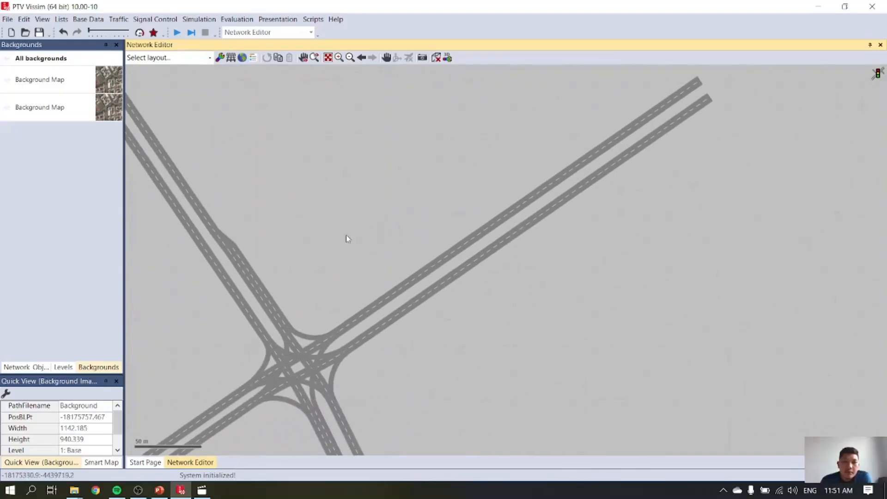
scroll(332, 251, up, 2)
drag(253, 301, 317, 213)
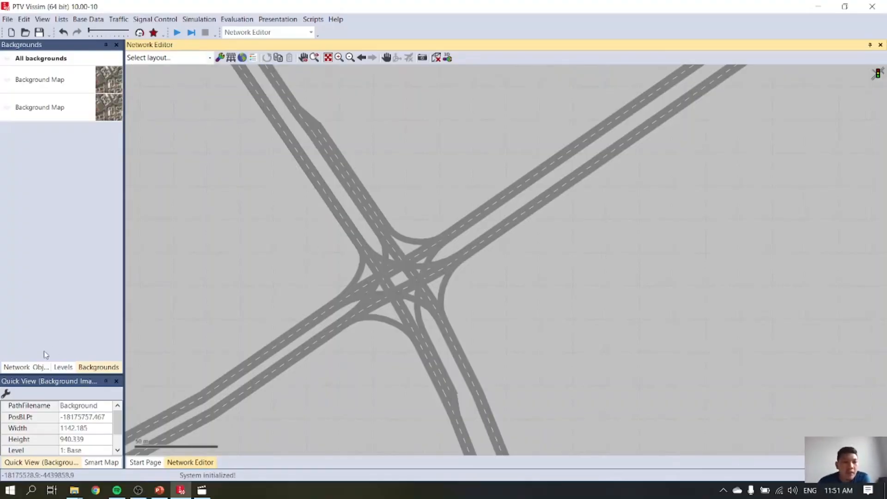
click(14, 368)
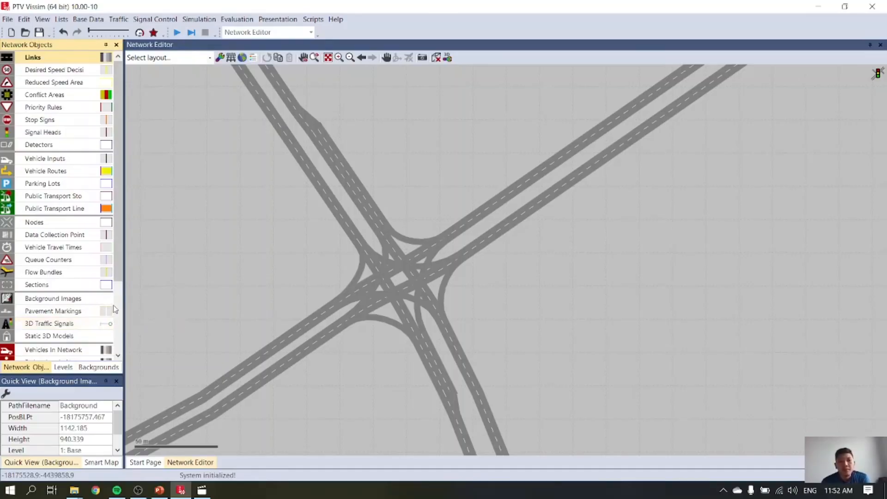
click(344, 314)
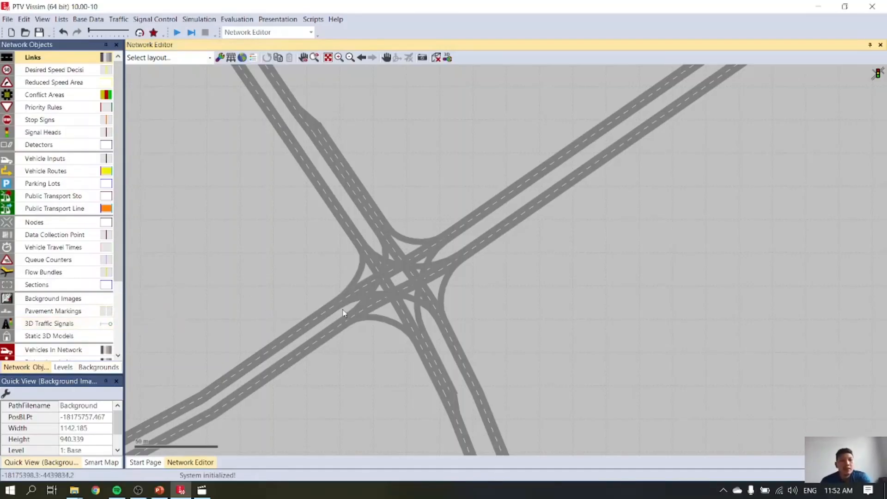
scroll(325, 317, up, 2)
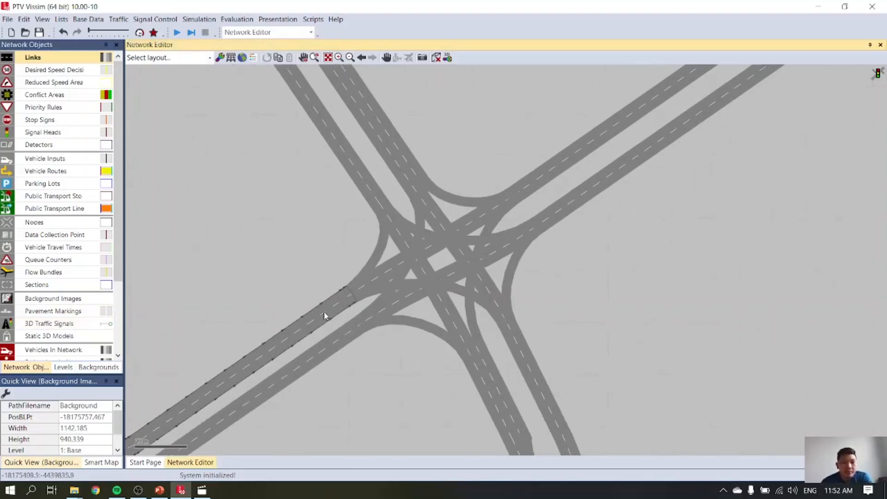
click(51, 314)
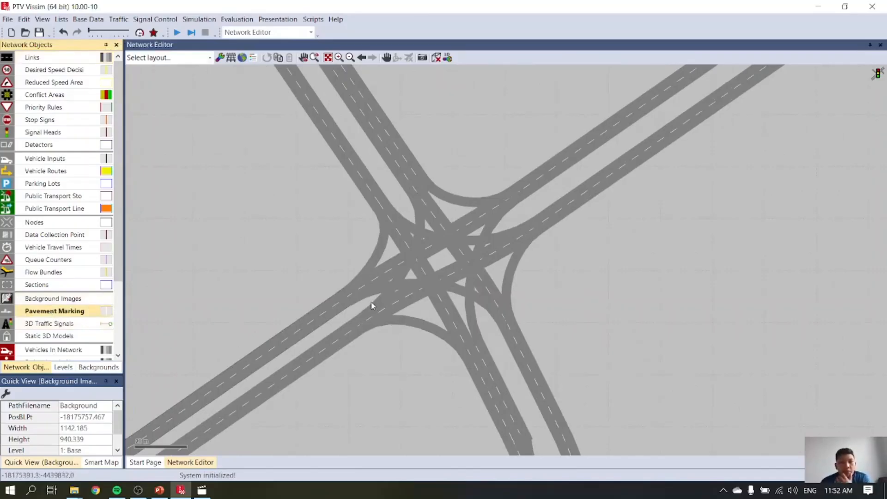
scroll(326, 303, up, 2)
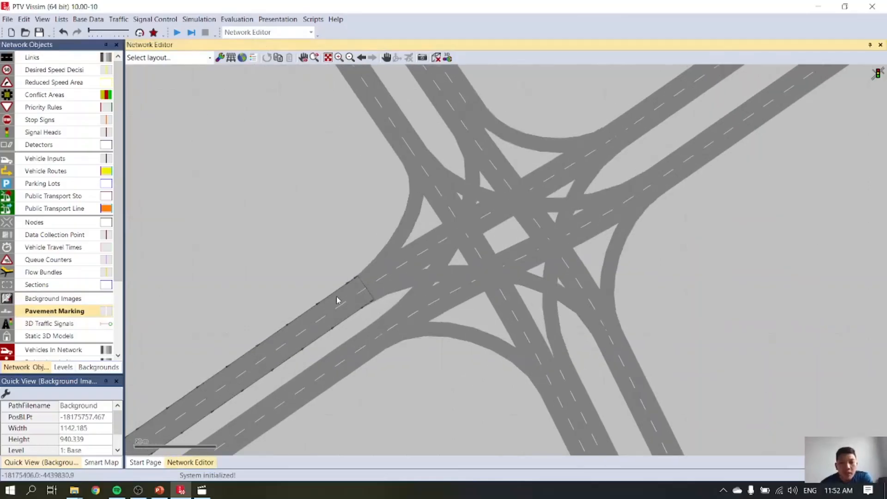
right_click(335, 303)
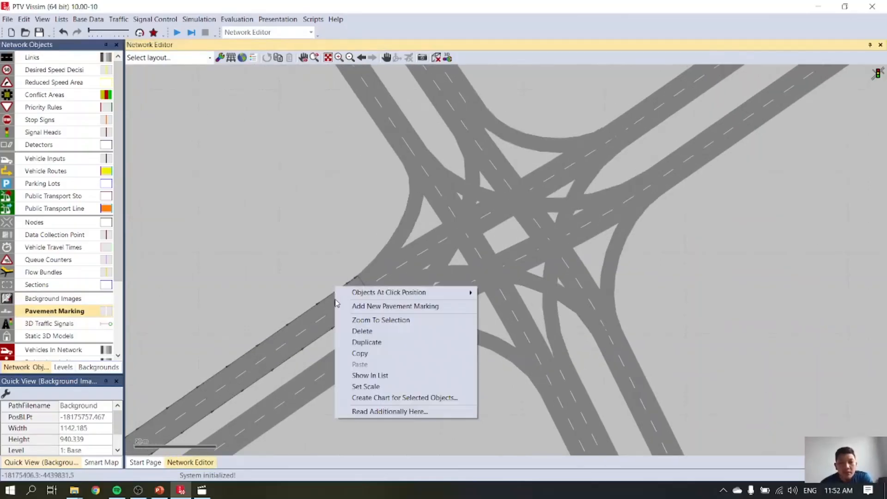
click(358, 307)
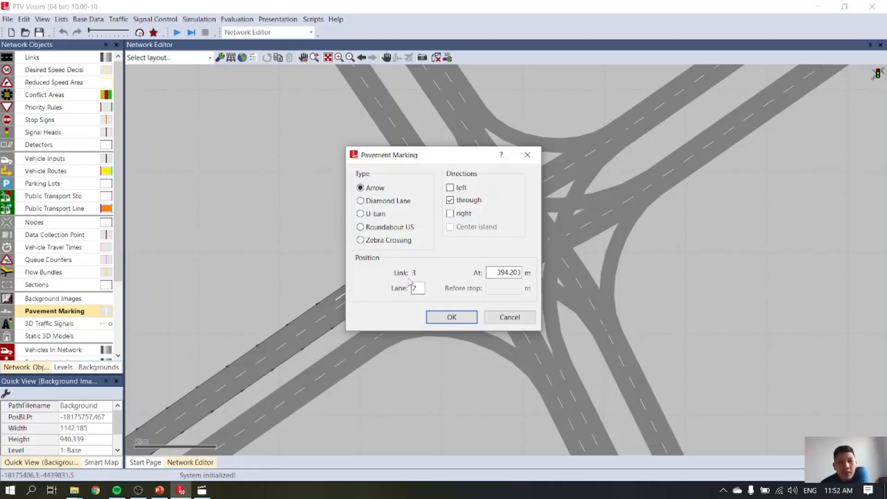
drag(439, 155, 579, 156)
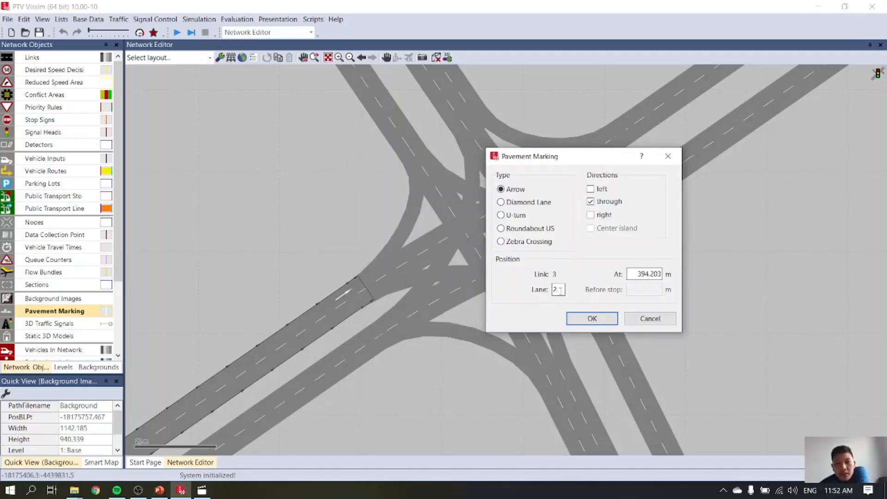
click(580, 318)
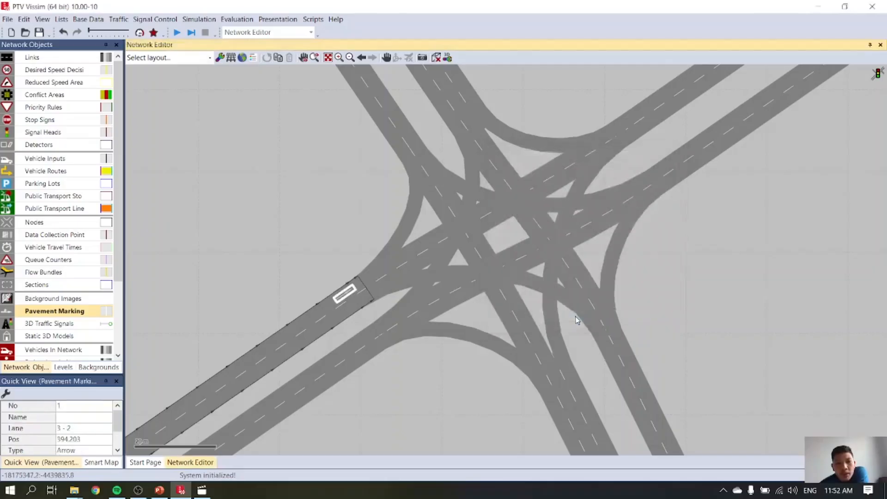
Set the lane 2 arrow marking's directions to left and through
double_click(349, 296)
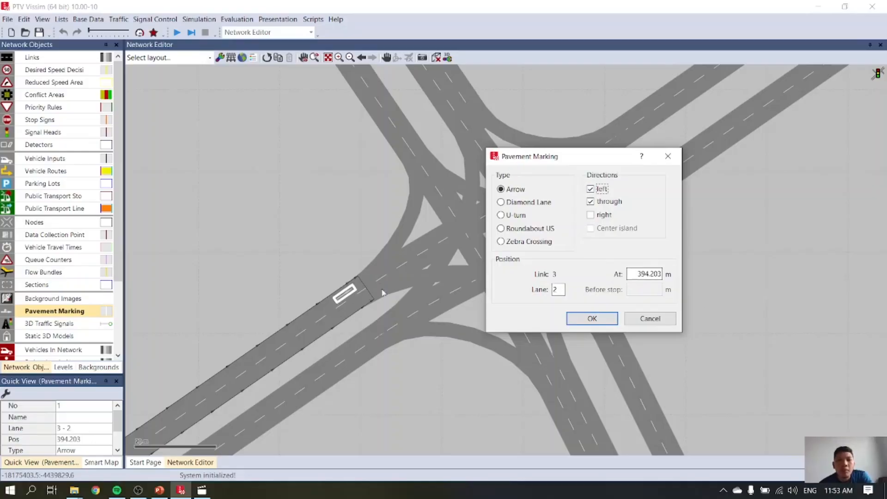
click(572, 320)
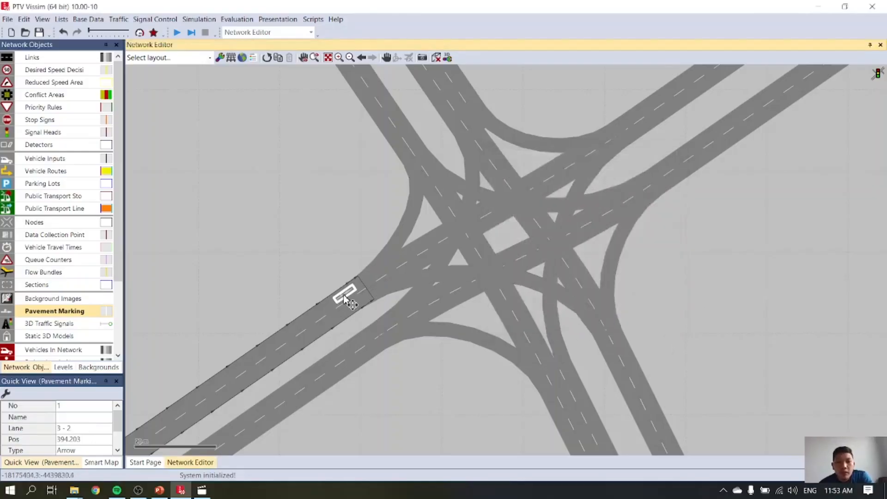
scroll(376, 292, up, 5)
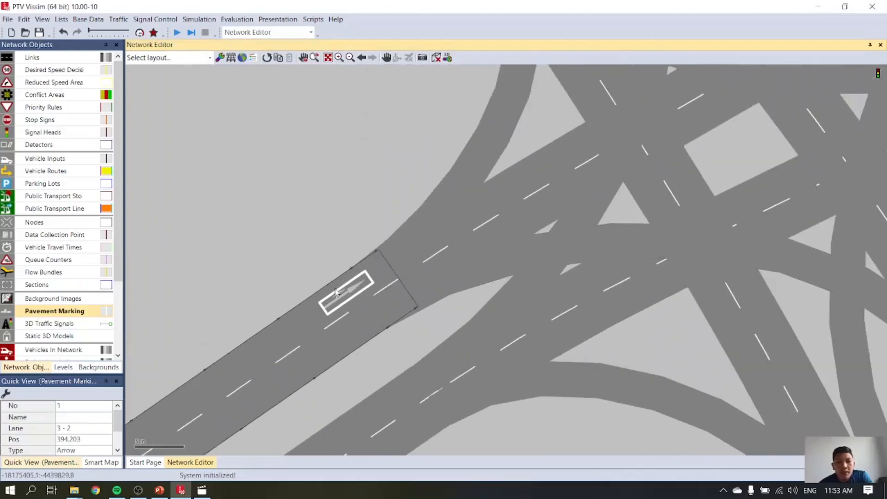
Try the left and right directions on the lane 2 arrow, and restore it to left and through
double_click(345, 305)
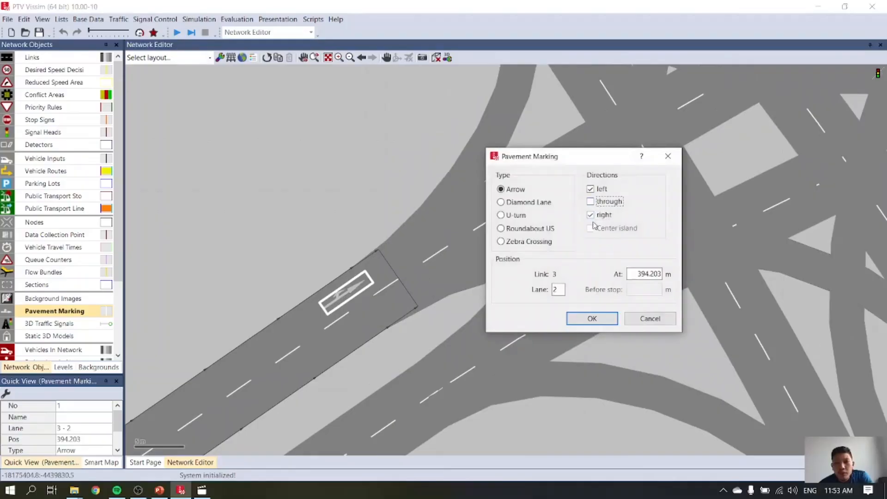
click(592, 320)
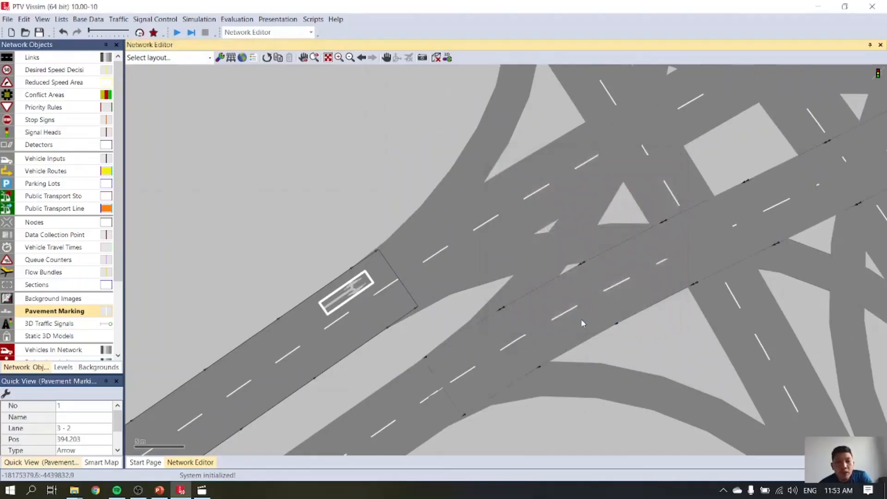
double_click(372, 281)
click(597, 202)
click(599, 215)
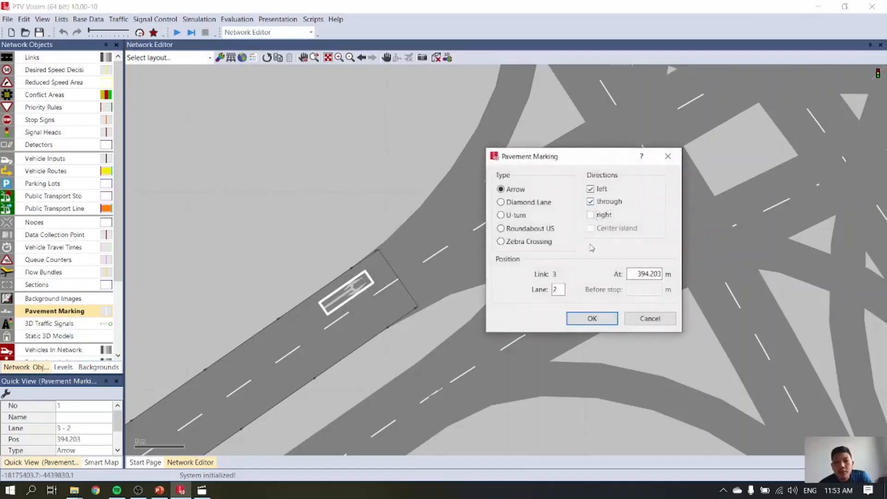
click(583, 321)
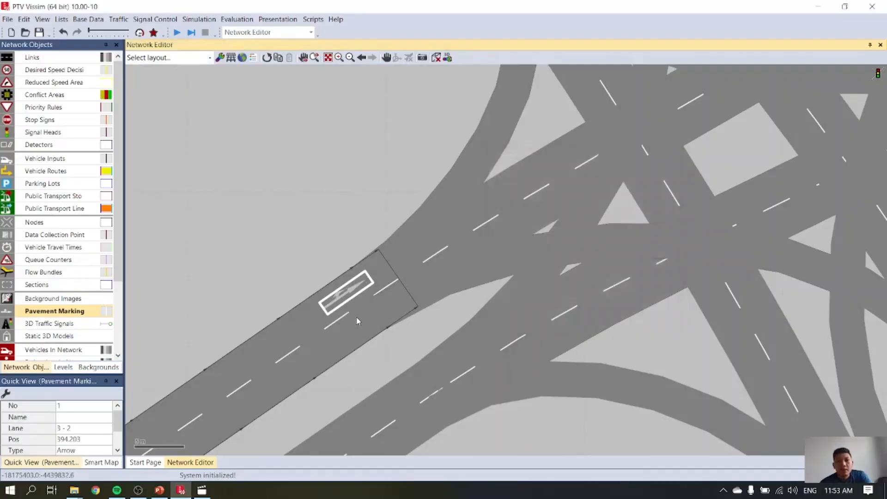
Move the arrow marking to lane 1 at 394.382 m and place a copy of it alongside in lane 2
click(353, 329)
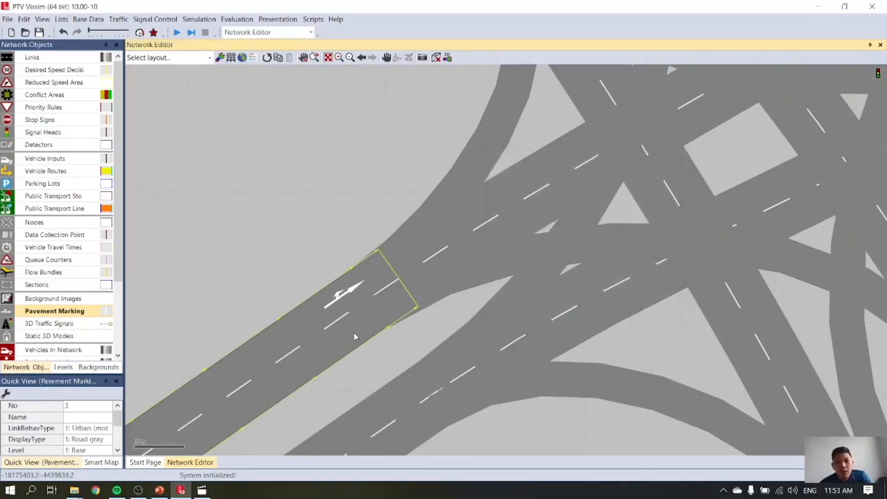
click(345, 299)
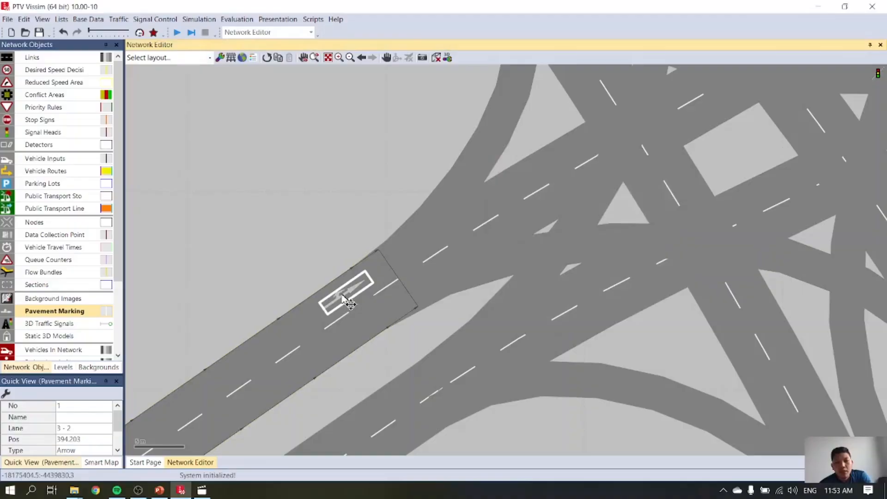
drag(342, 295, 363, 323)
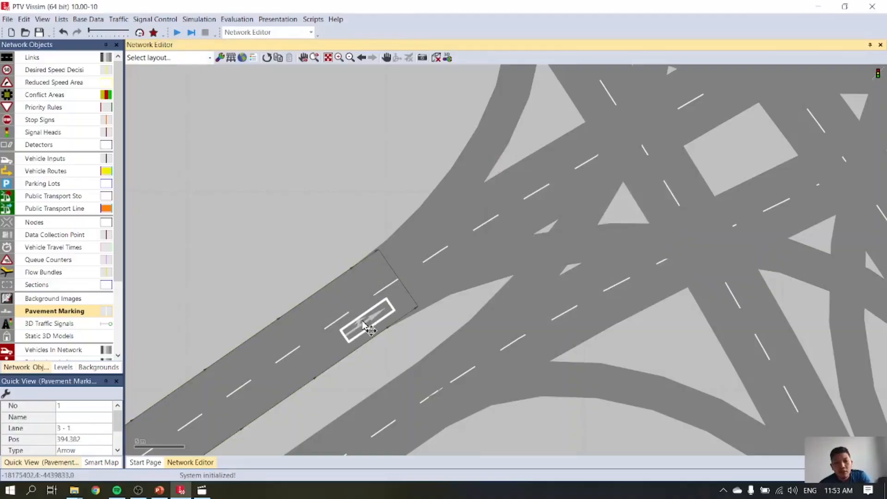
drag(362, 331, 345, 299)
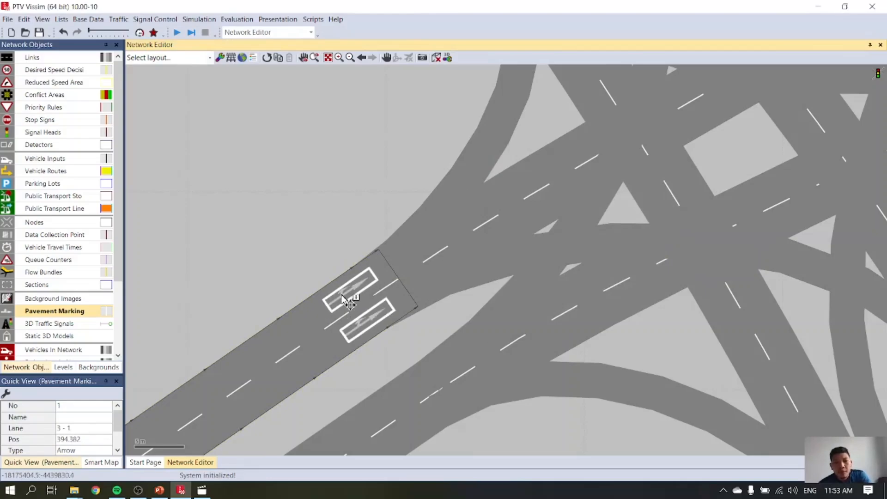
click(396, 337)
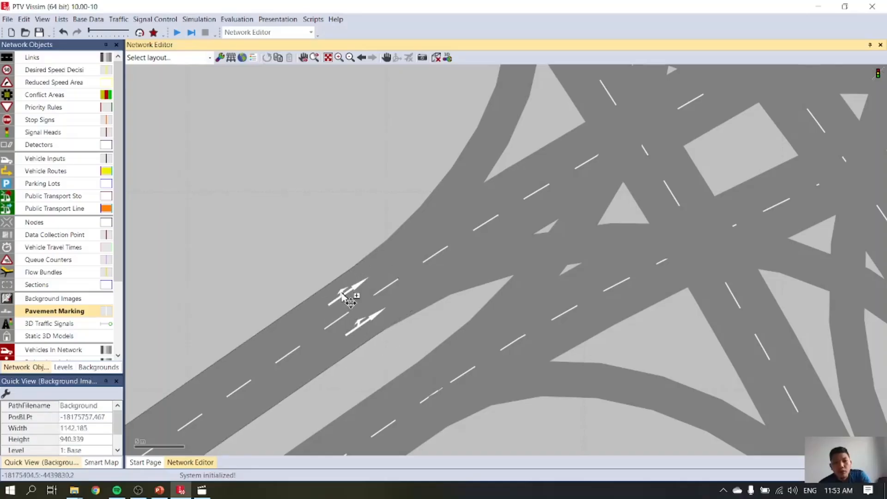
Try to copy the lane 2 arrow towards the junction, and hide the duplicated aerial background map
drag(341, 293, 432, 283)
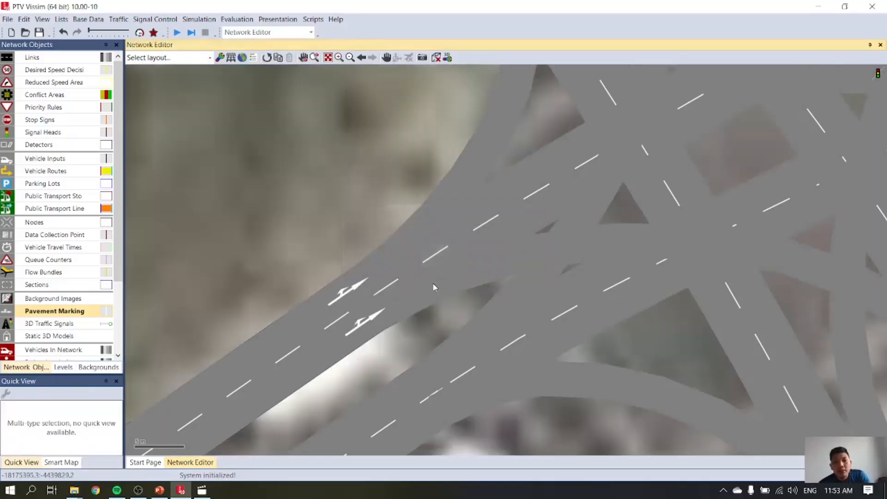
click(400, 339)
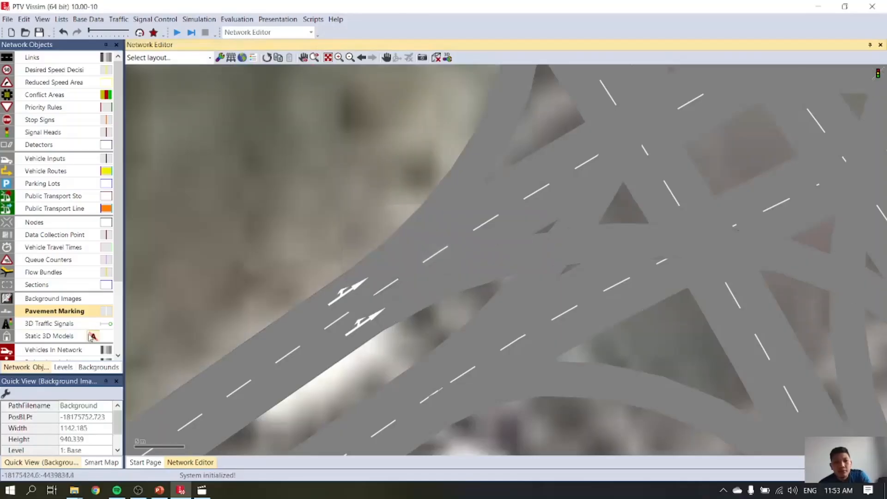
click(98, 367)
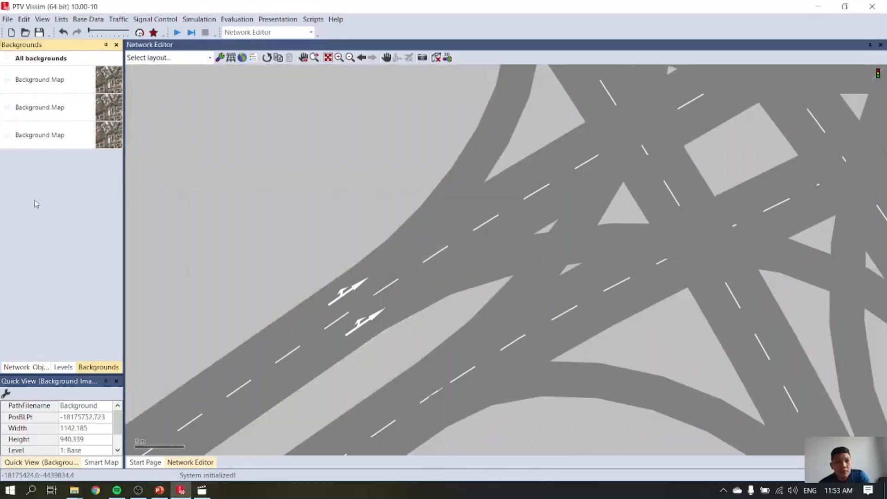
click(45, 369)
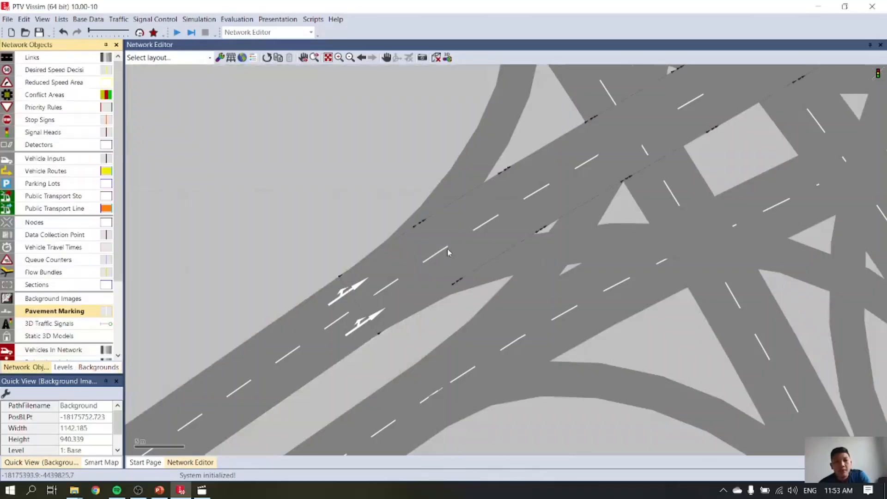
Change the lane 1 arrow's directions to through and right, and shift the lane 2 arrow slightly back along its lane
double_click(372, 331)
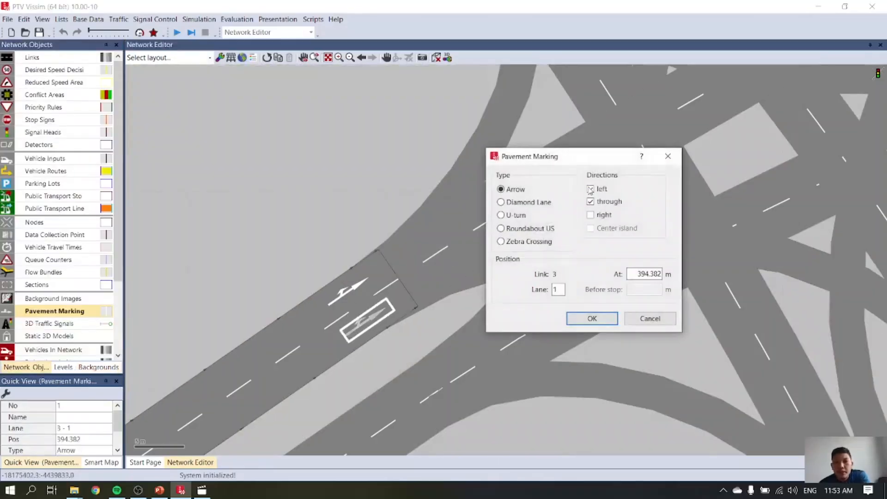
click(591, 189)
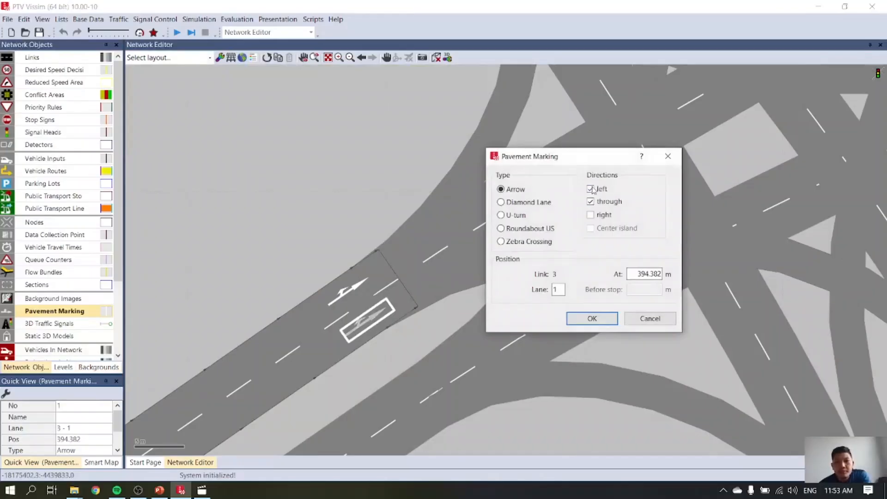
click(591, 189)
click(590, 214)
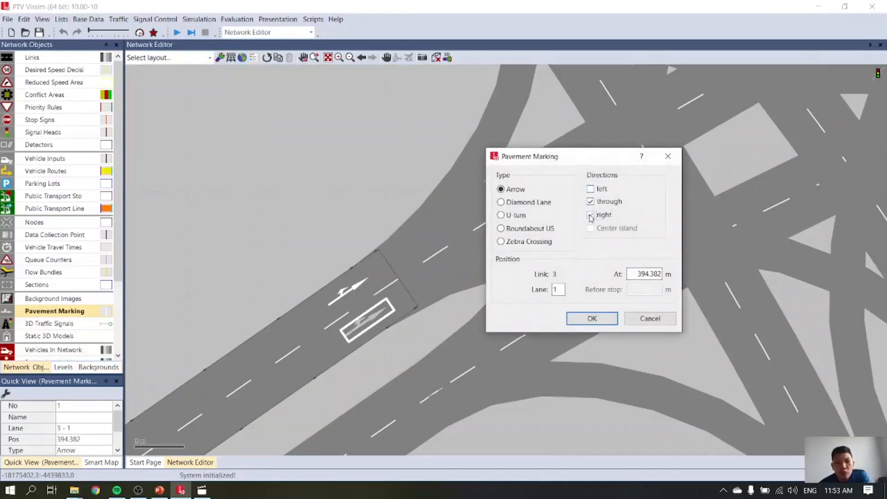
click(592, 318)
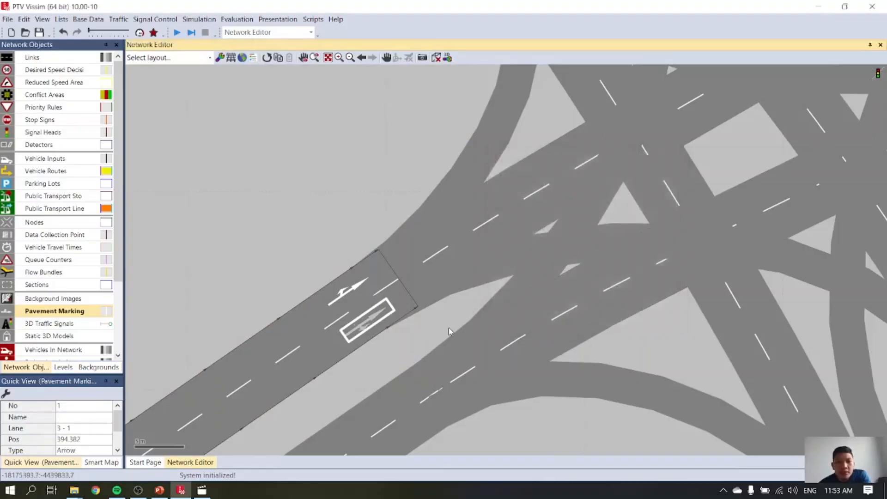
click(439, 329)
click(343, 295)
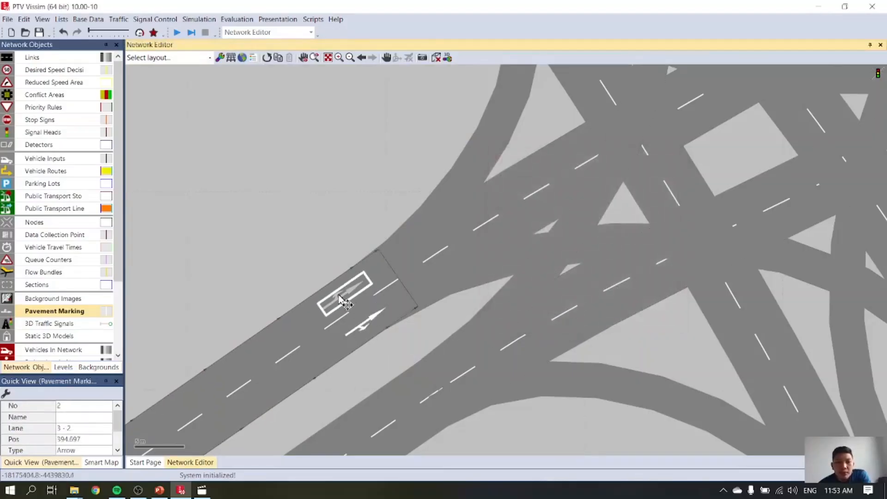
click(421, 329)
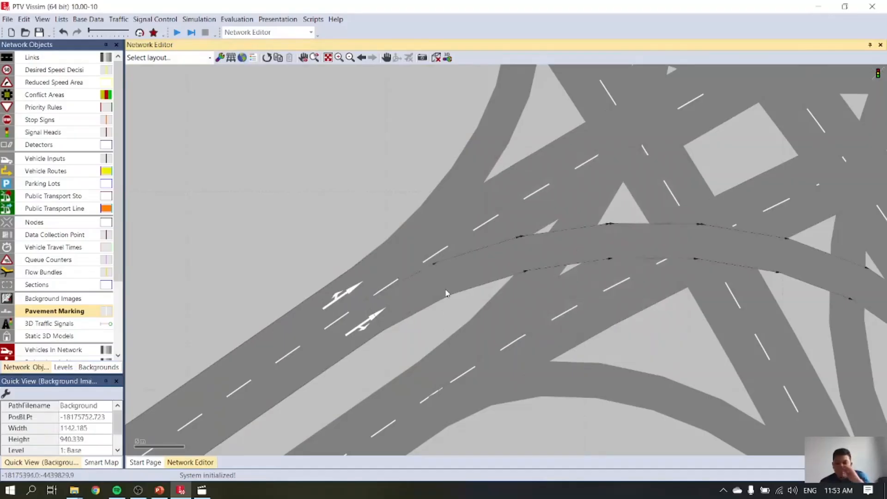
Add a zebra crossing marking in lane 1 of link 9, 5 m long, and move it back along the lane to 60.346 m
scroll(446, 293, down, 1)
scroll(446, 293, down, 1)
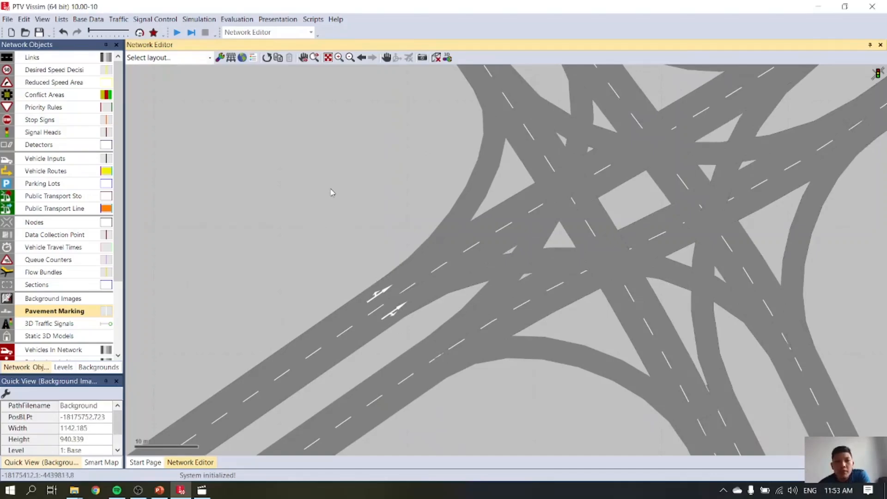
scroll(331, 192, down, 1)
drag(353, 170, 207, 289)
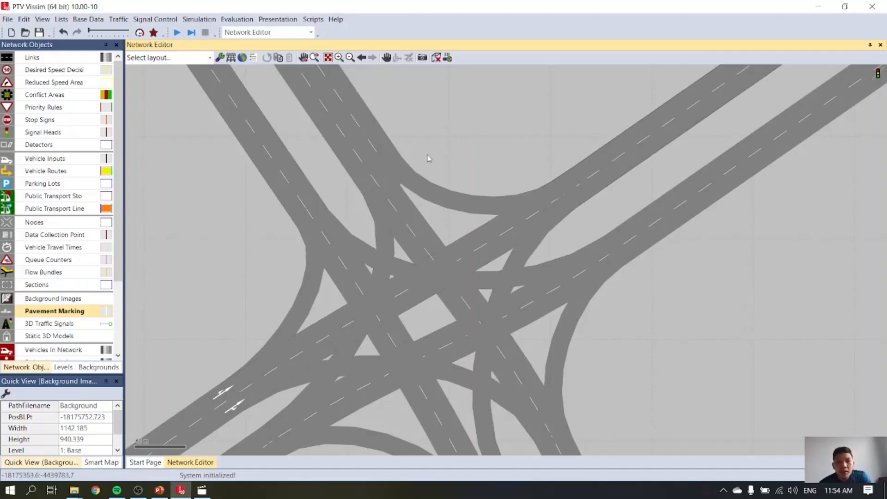
right_click(336, 144)
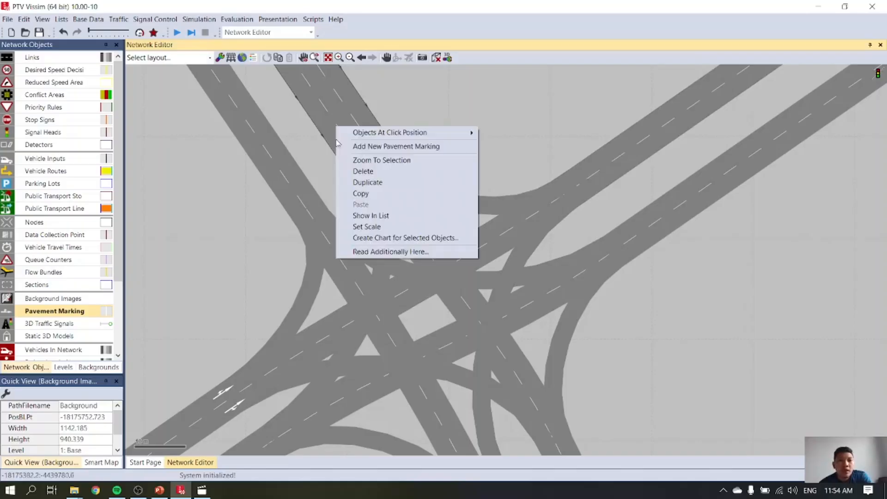
click(368, 146)
click(527, 242)
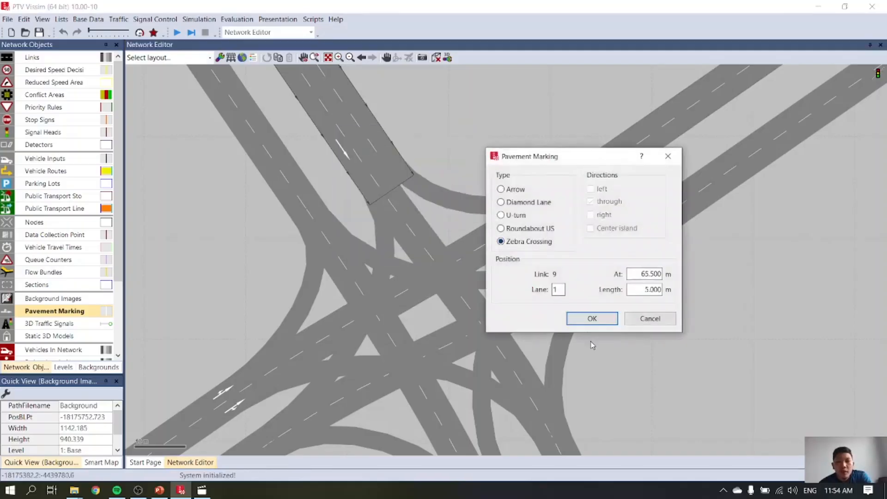
click(591, 318)
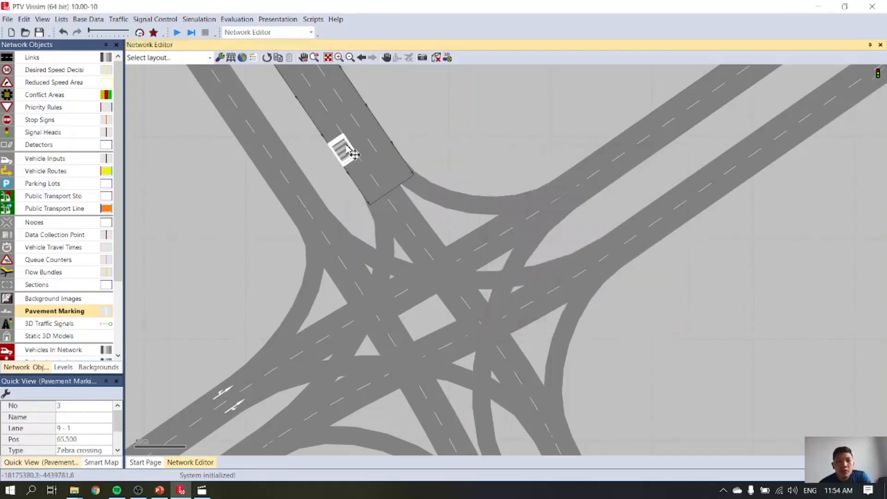
scroll(353, 155, up, 3)
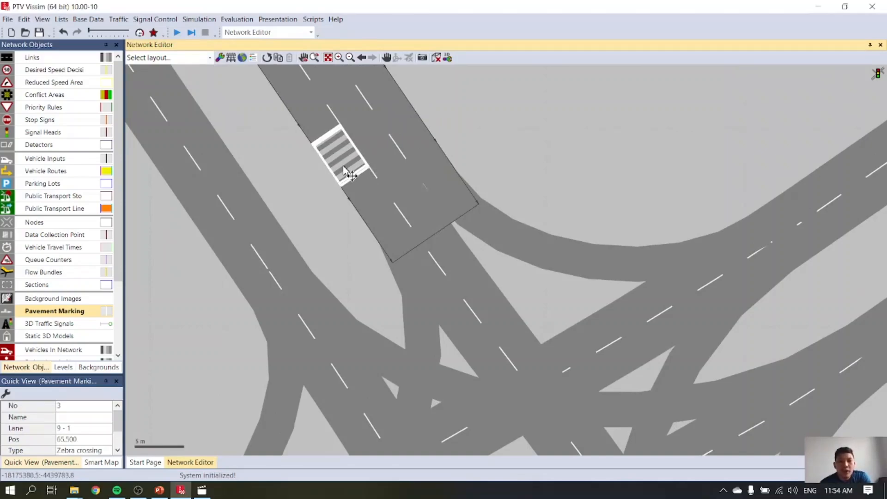
drag(342, 149, 322, 110)
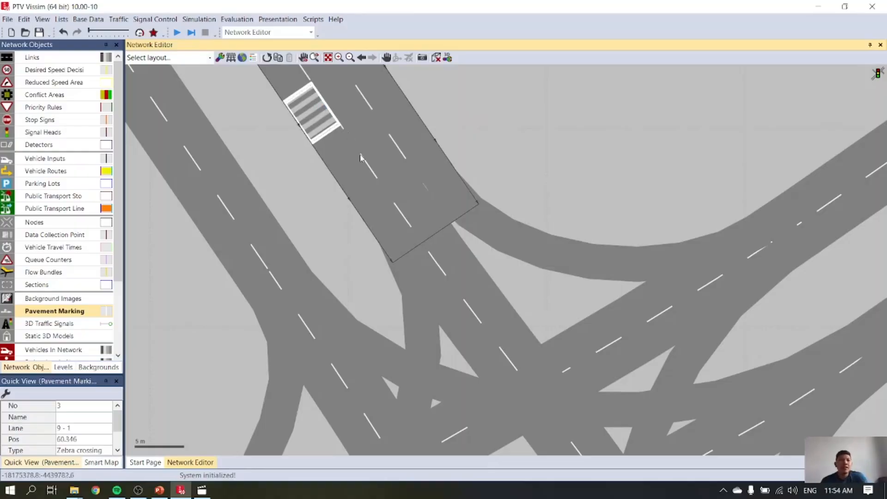
Hide the duplicated aerial background map that covers the area around the junction
click(63, 57)
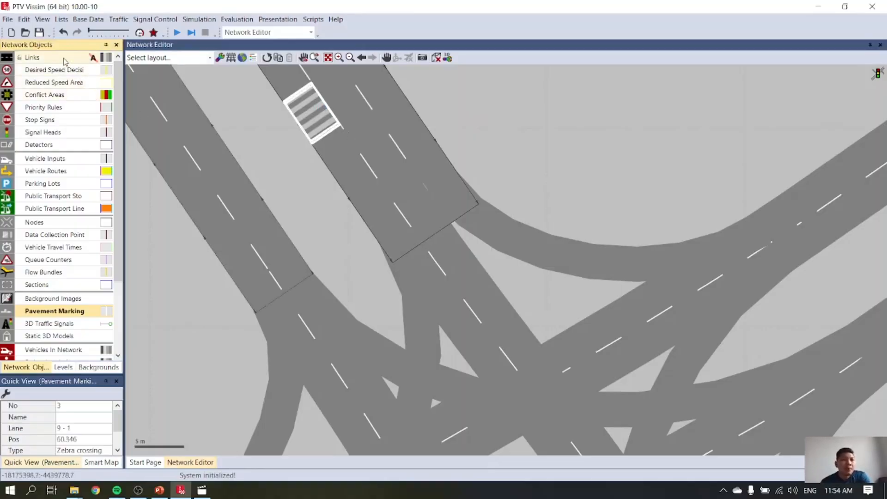
click(452, 86)
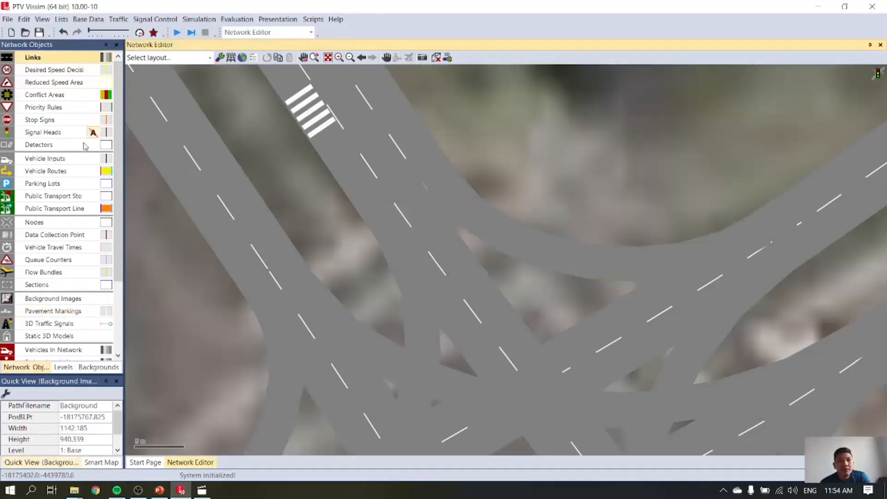
click(98, 367)
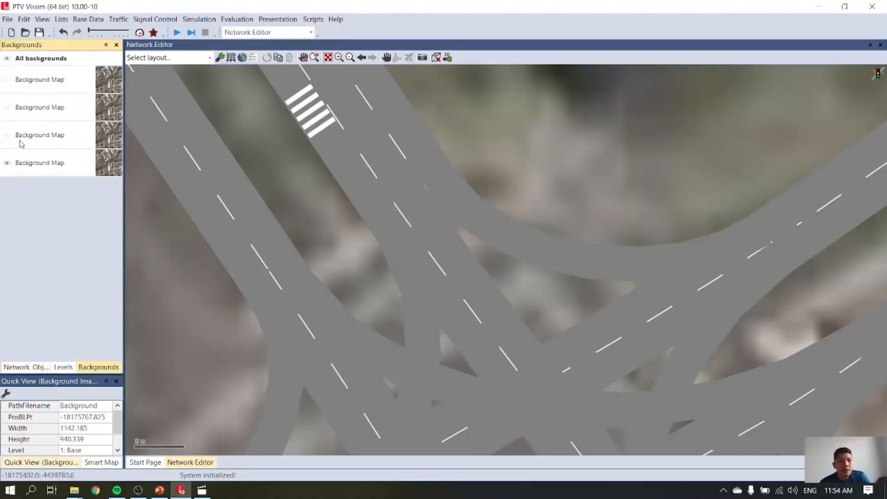
click(7, 164)
click(25, 367)
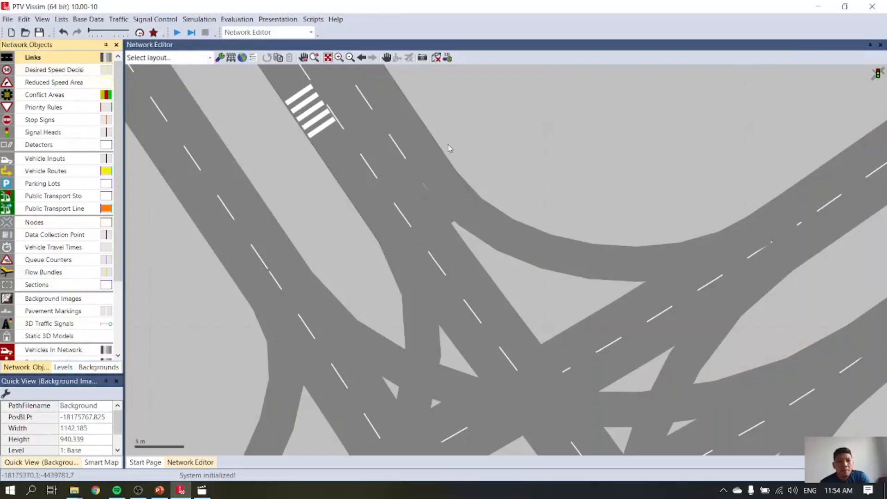
Draw a single-lane link about 18.9 m long across the zebra-marked approach near the junction, with a lane width of 2 m
mouse_move(461, 111)
mouse_down()
mouse_move(346, 208)
mouse_move(309, 219)
mouse_up()
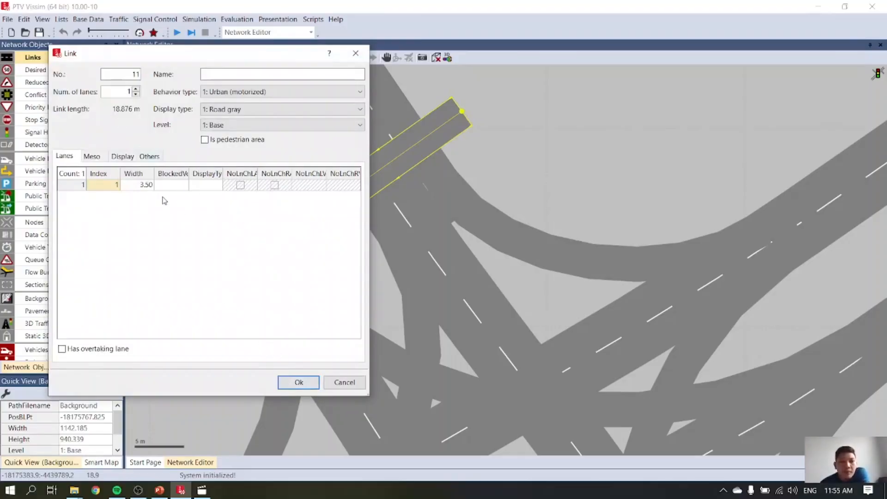
click(172, 185)
drag(173, 181, 173, 187)
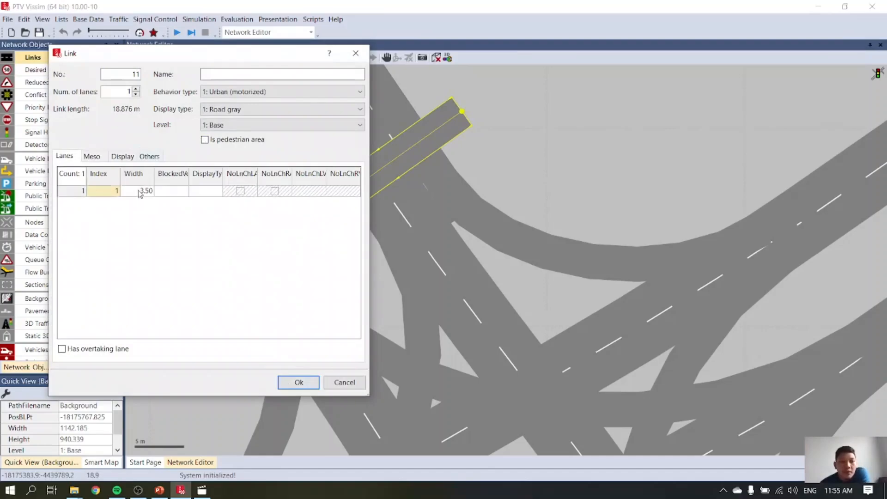
click(141, 192)
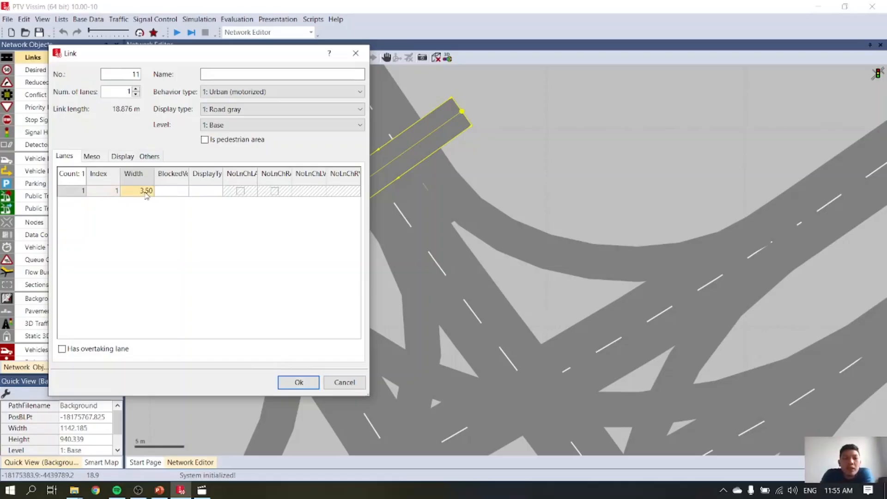
text(2)
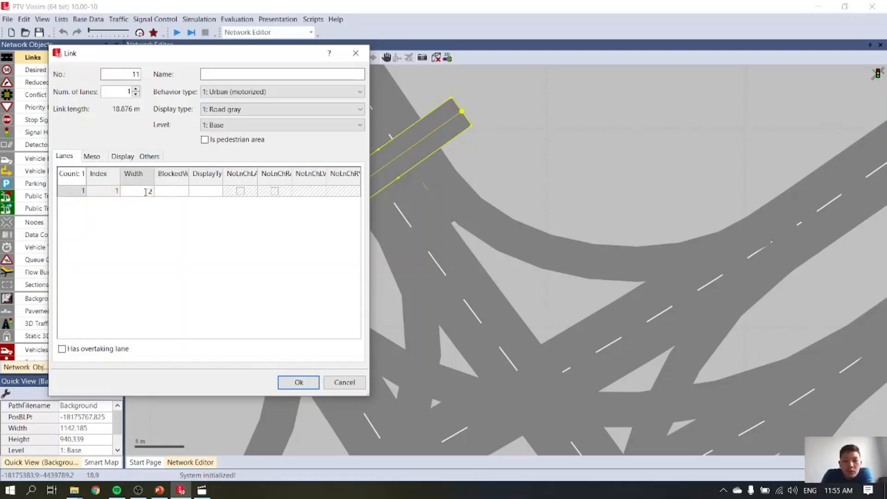
click(298, 382)
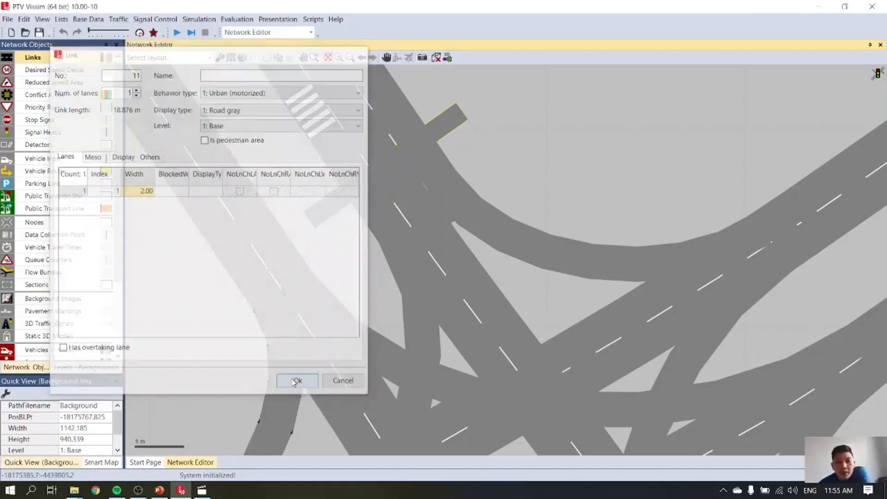
click(440, 130)
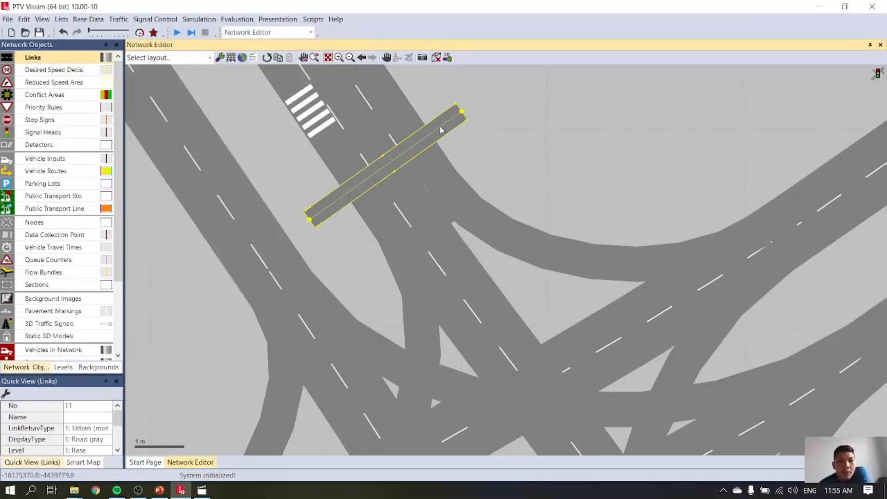
right_click(440, 130)
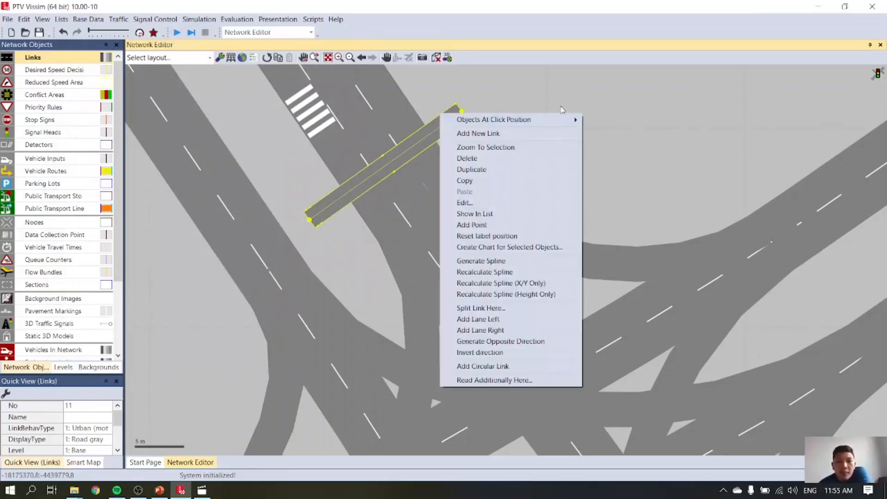
click(536, 115)
right_click(442, 130)
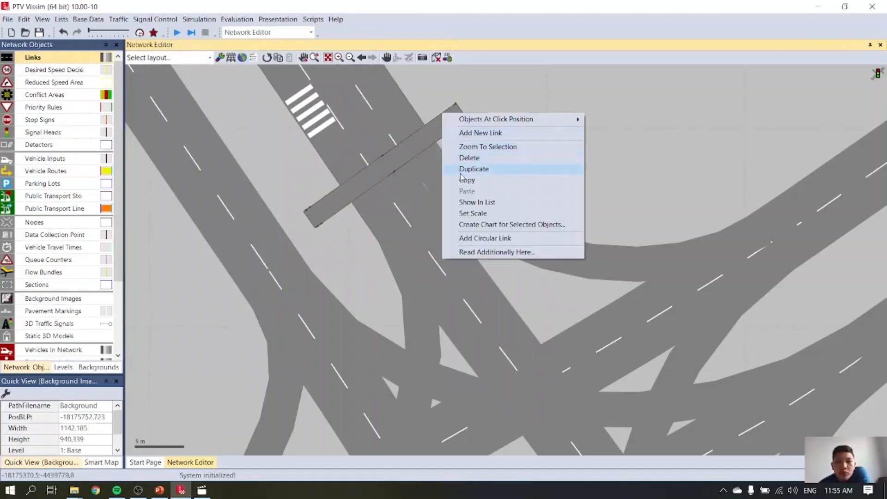
click(471, 158)
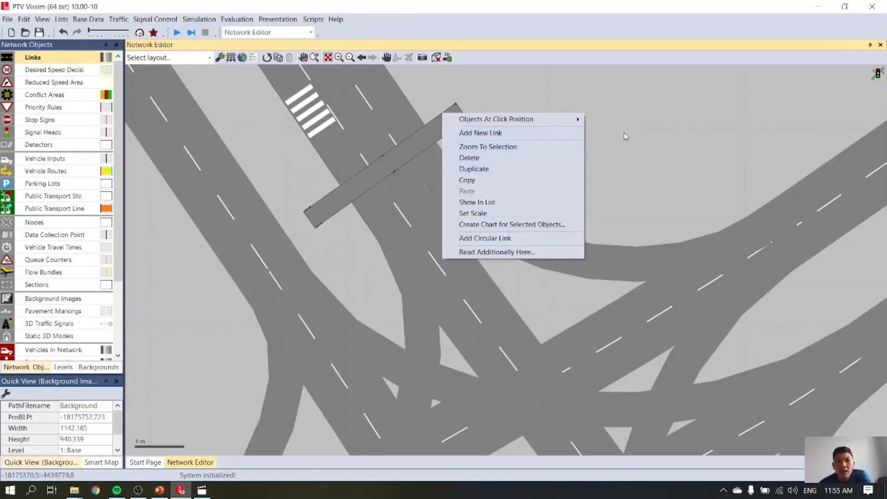
Add a zebra crossing pavement marking on the narrow crossing link at 2.480 m
click(64, 312)
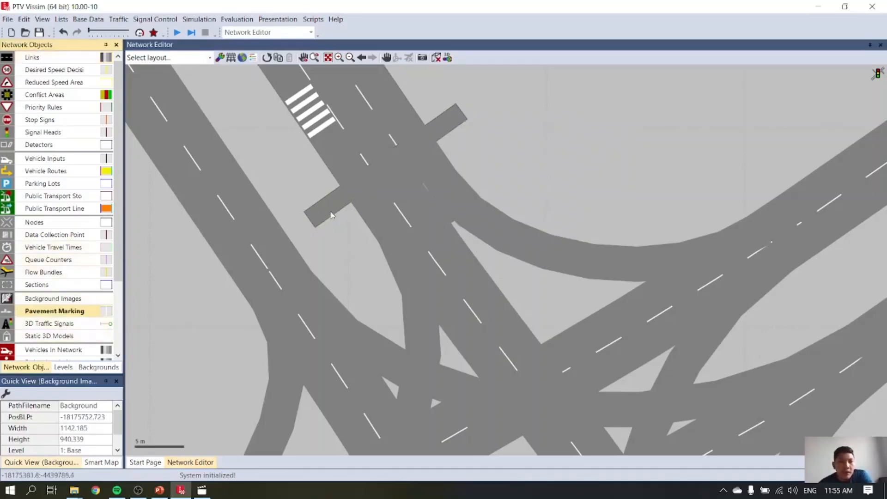
right_click(445, 133)
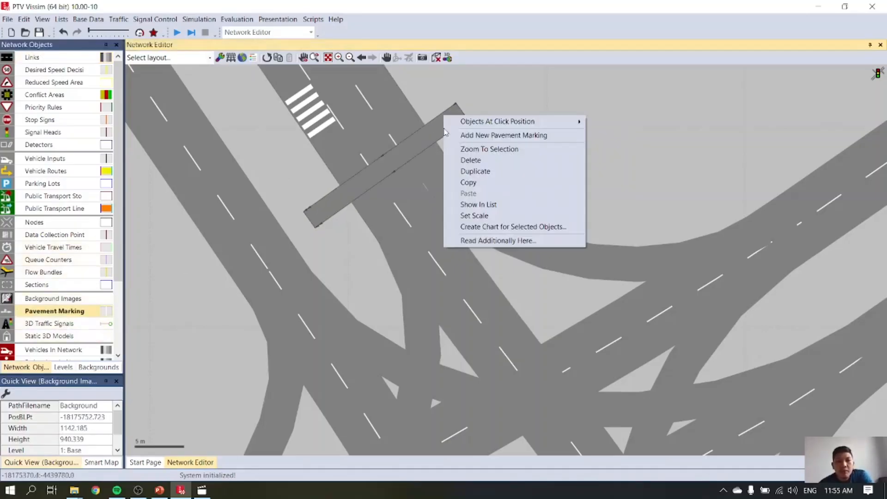
click(462, 135)
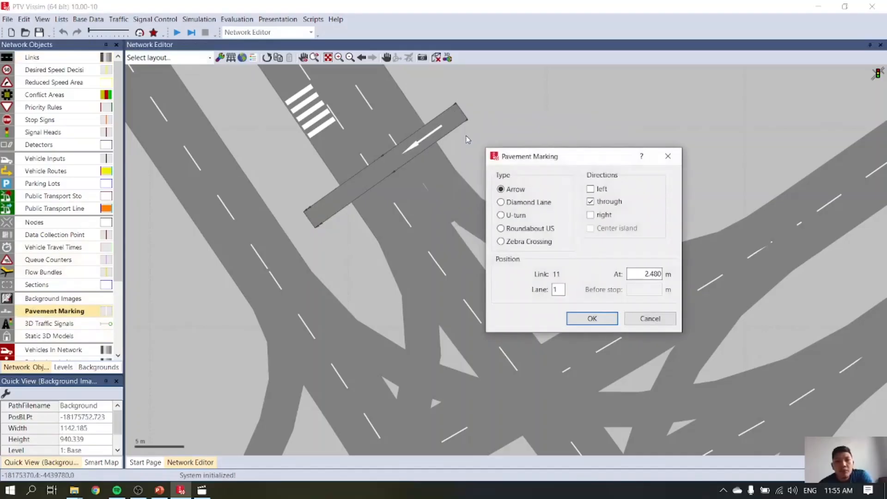
click(518, 242)
click(588, 322)
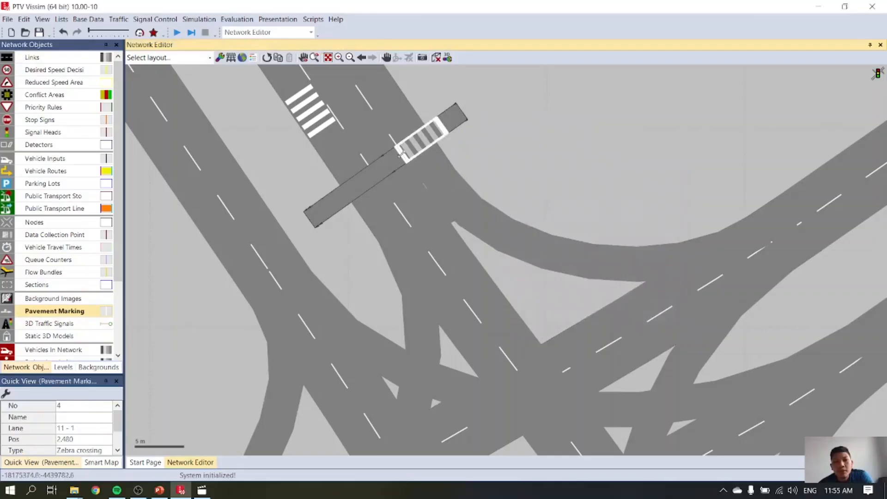
Shift and stretch the crossing link's zebra marking to span the roadway, about 11 m long and starting at about 3.5 m
drag(418, 151, 346, 194)
click(511, 159)
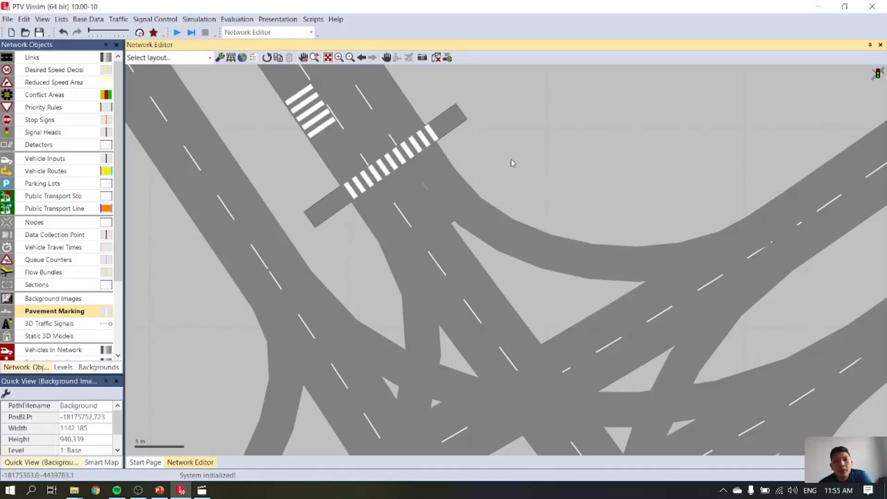
click(391, 161)
double_click(391, 160)
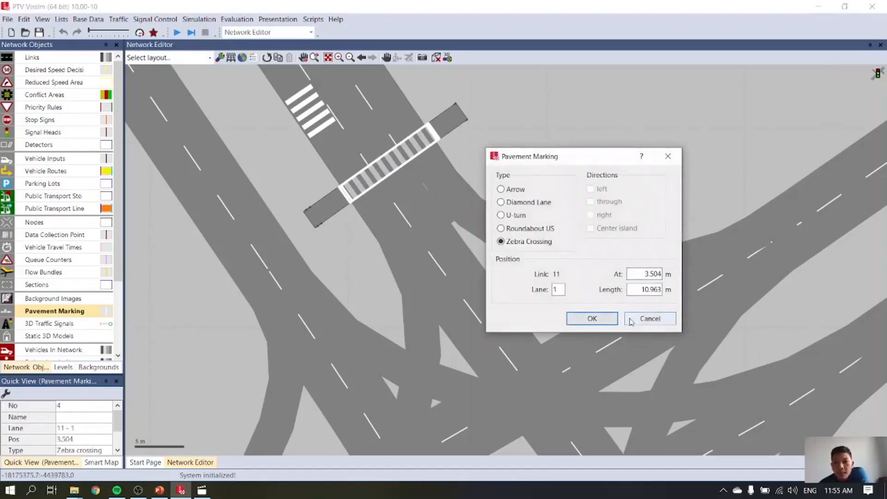
click(650, 318)
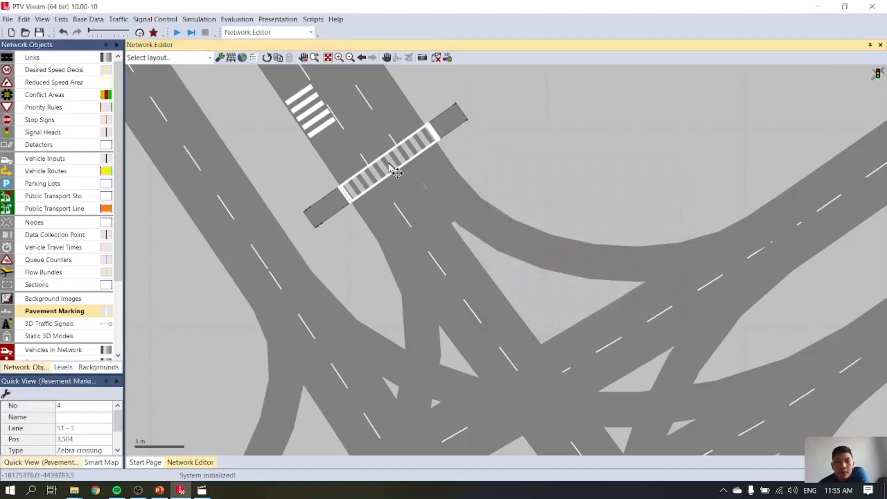
Designate the crossing link as a pedestrian area, keeping its Road gray display type
click(458, 117)
double_click(459, 119)
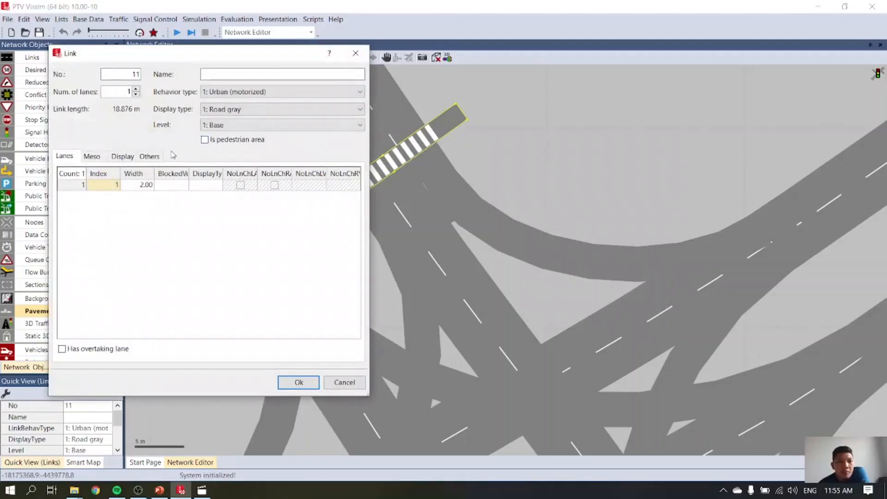
click(140, 160)
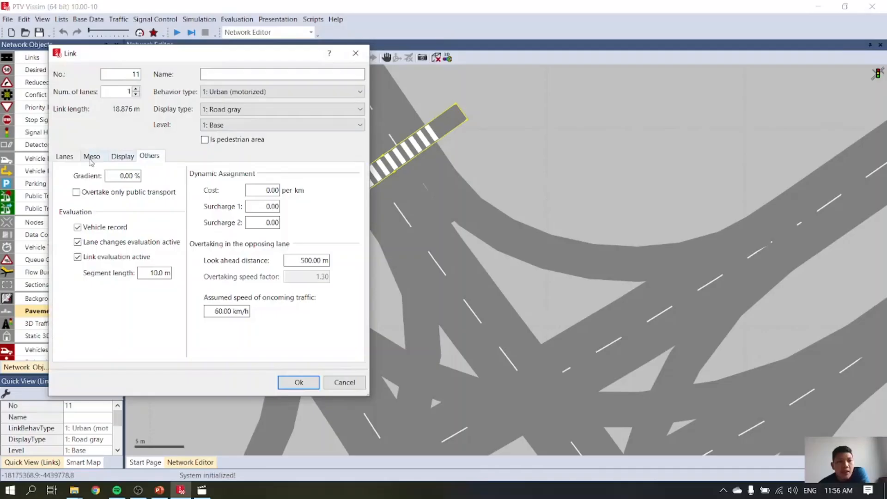
click(91, 160)
click(70, 160)
click(205, 139)
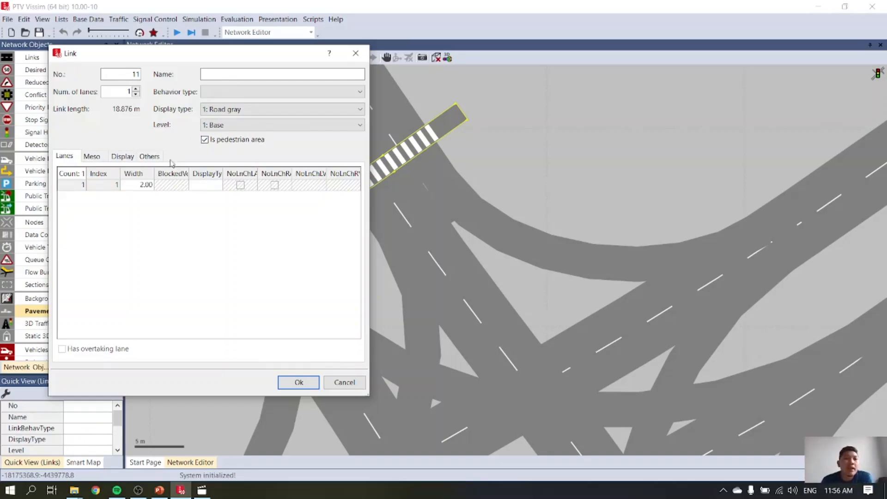
click(94, 159)
click(122, 160)
click(142, 159)
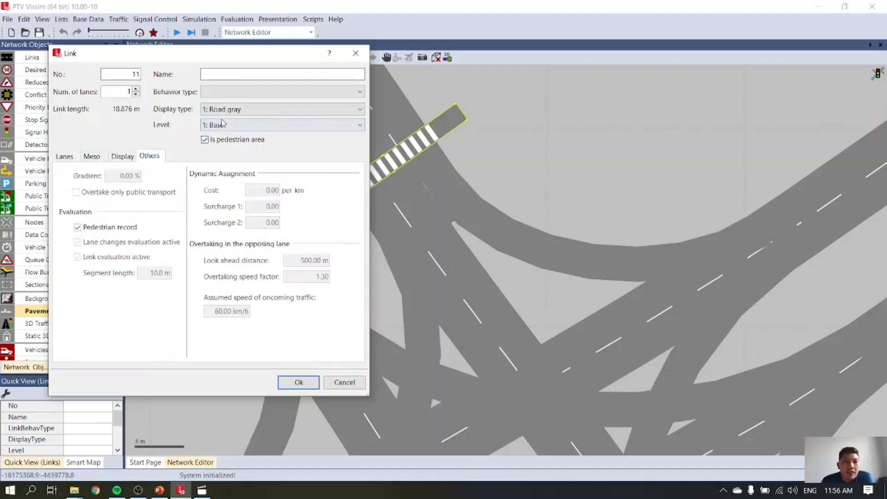
click(236, 112)
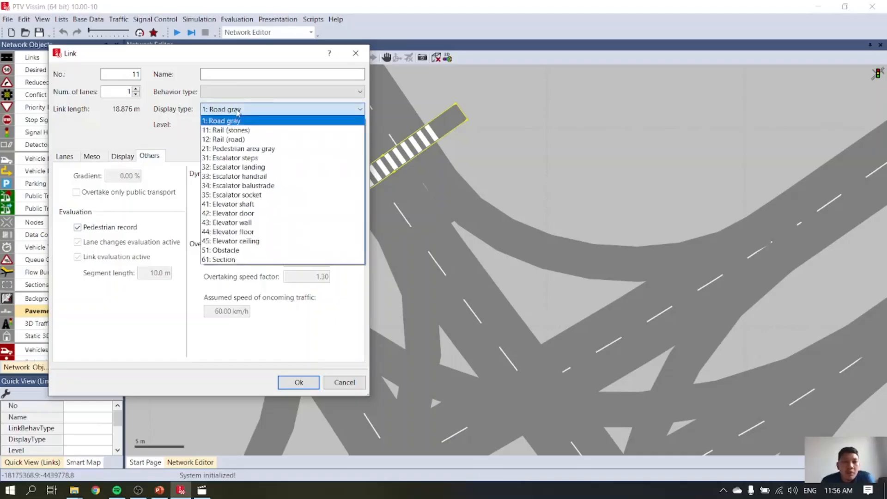
click(237, 111)
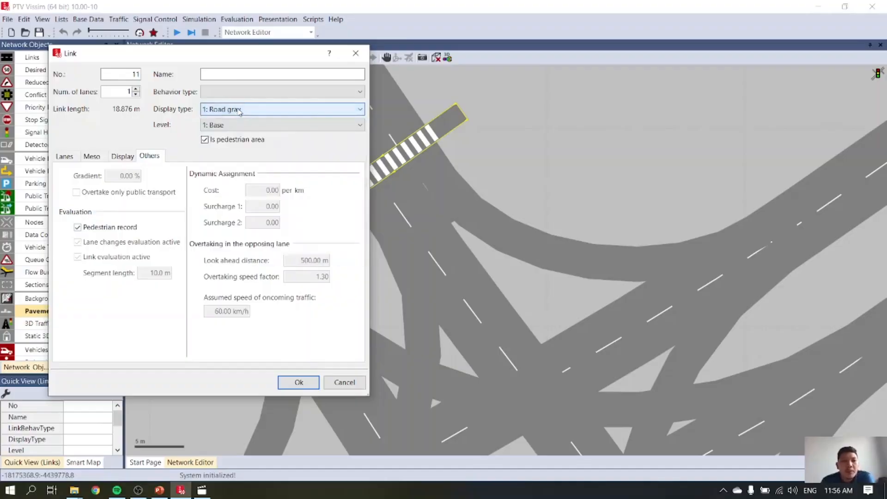
click(66, 156)
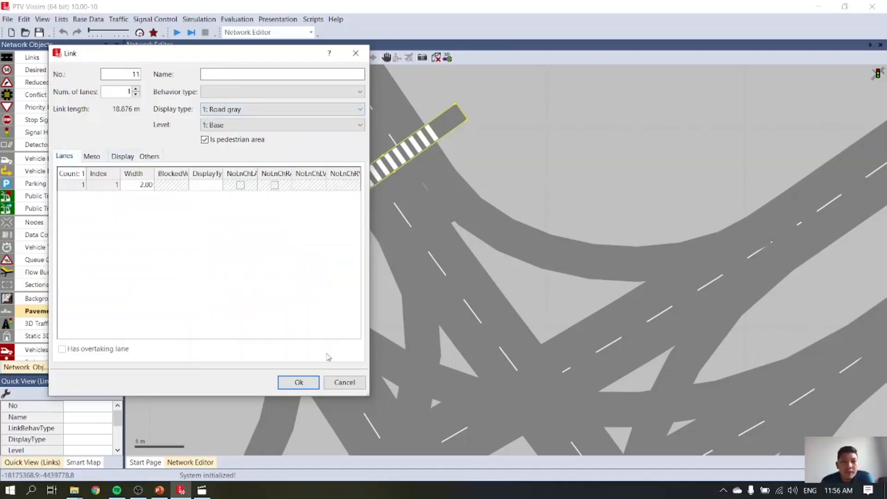
click(299, 382)
scroll(507, 153, down, 1)
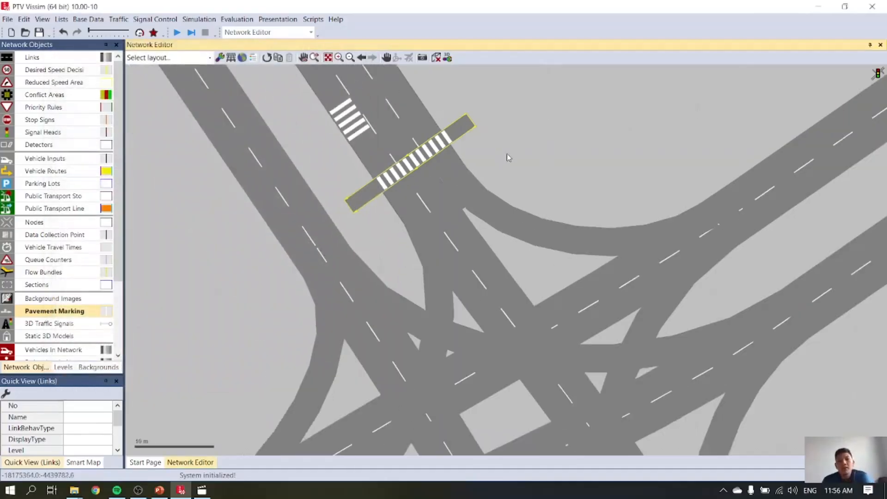
scroll(507, 158, down, 1)
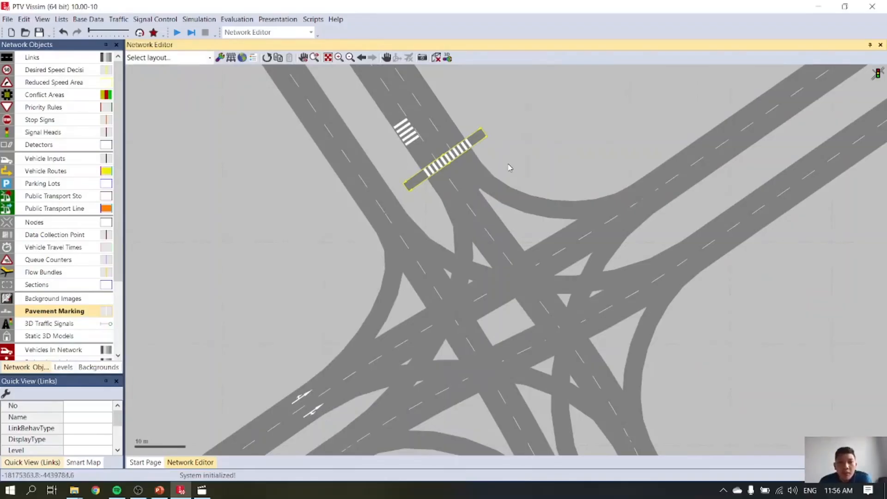
scroll(509, 167, down, 2)
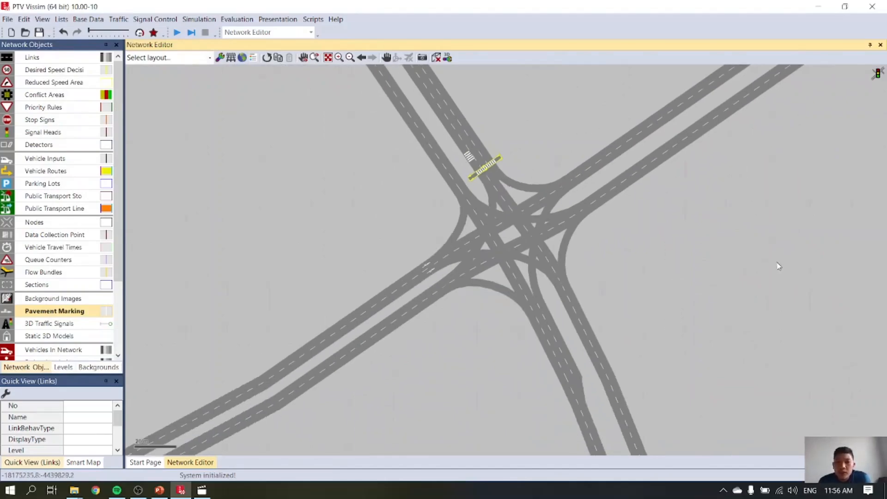
scroll(663, 289, down, 1)
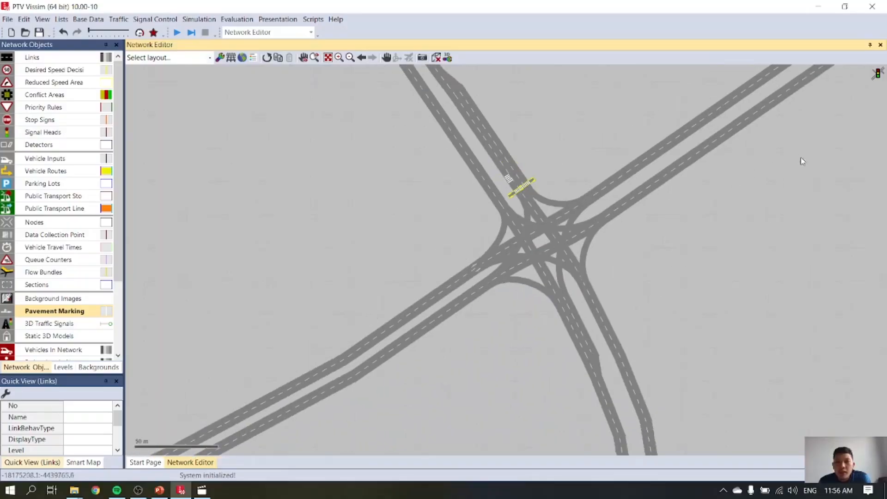
scroll(811, 151, up, 1)
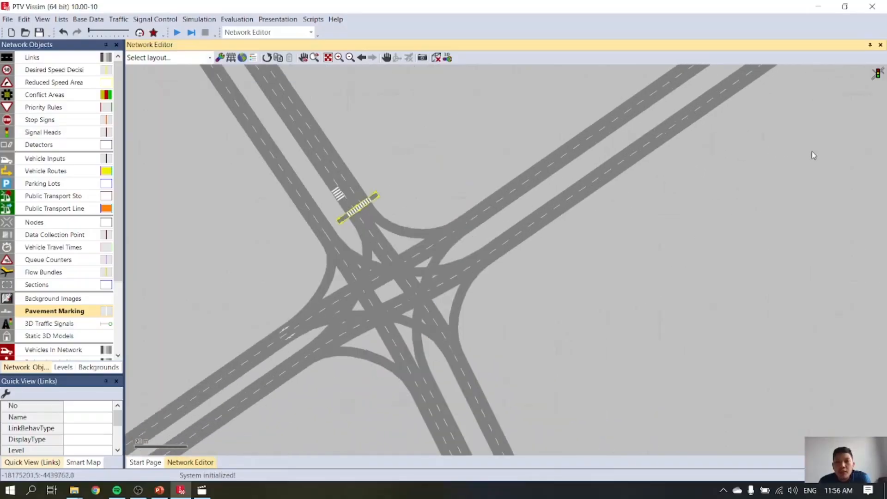